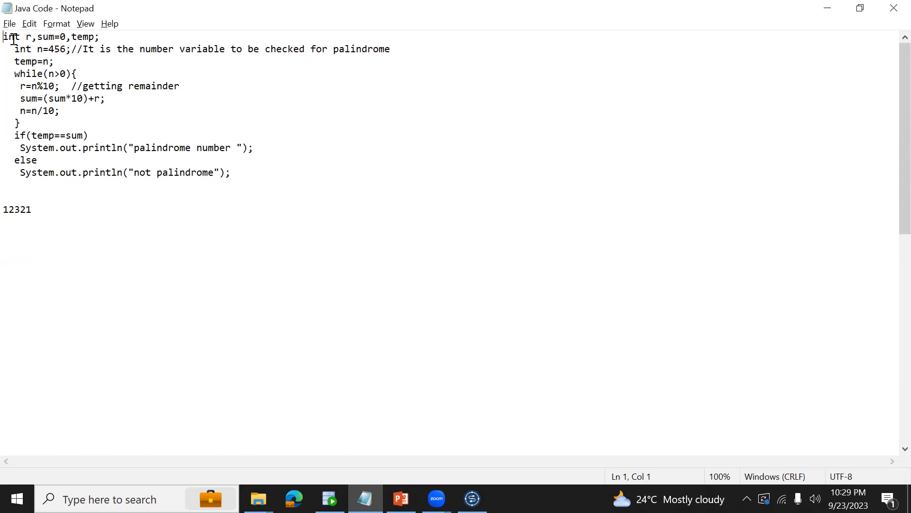
Add a line containing 1 a few blank lines below 12321.
left_click_drag(49, 49, 66, 48)
left_click(69, 251)
key("Return")
key("Return")
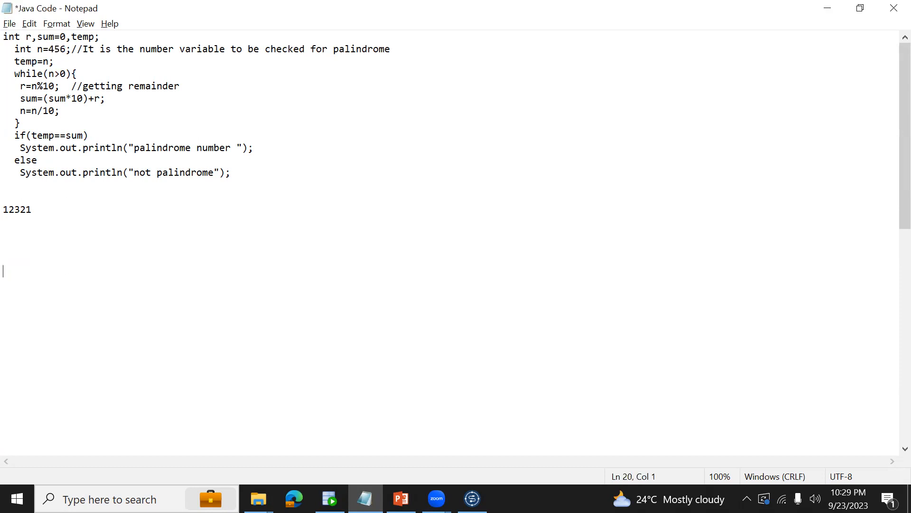
type("1")
Add the example number 456 on its own line between 12321 and the 1.
mouse_move(5, 209)
left_mouse_down()
mouse_move(33, 209)
mouse_move(8, 210)
left_mouse_up()
left_click(5, 209)
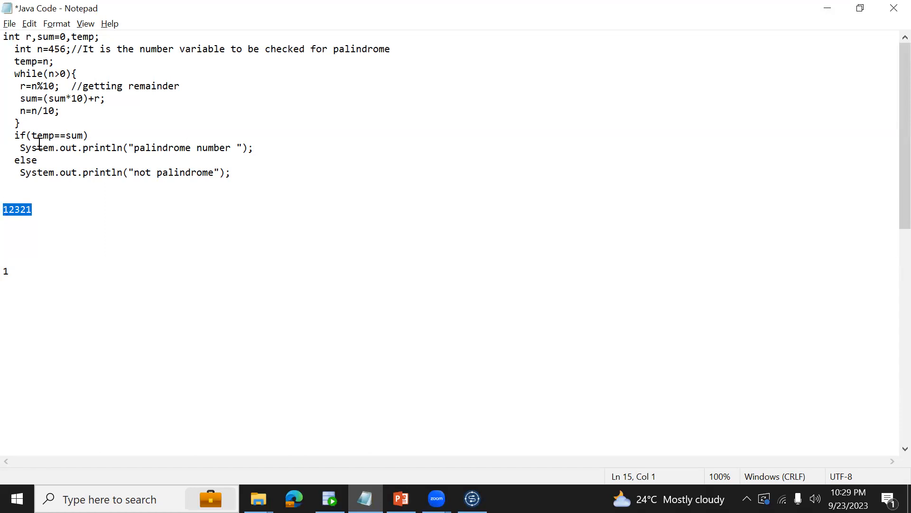
left_click(91, 222)
key("Return")
key("Return")
type("1456")
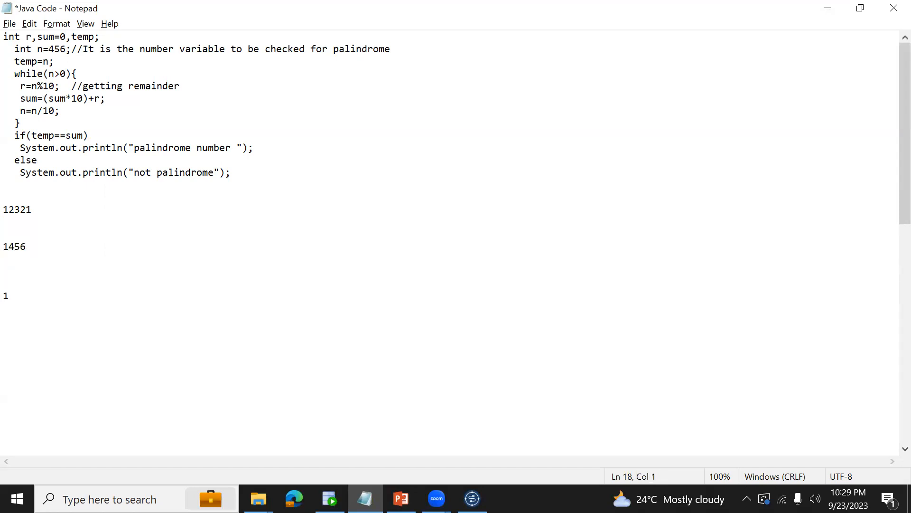
key("Delete")
key("shift+Left")
key("shift+Left")
Examine the n and temp assignments, the while loop and its remainder line in the palindrome code.
left_click_drag(50, 50, 67, 49)
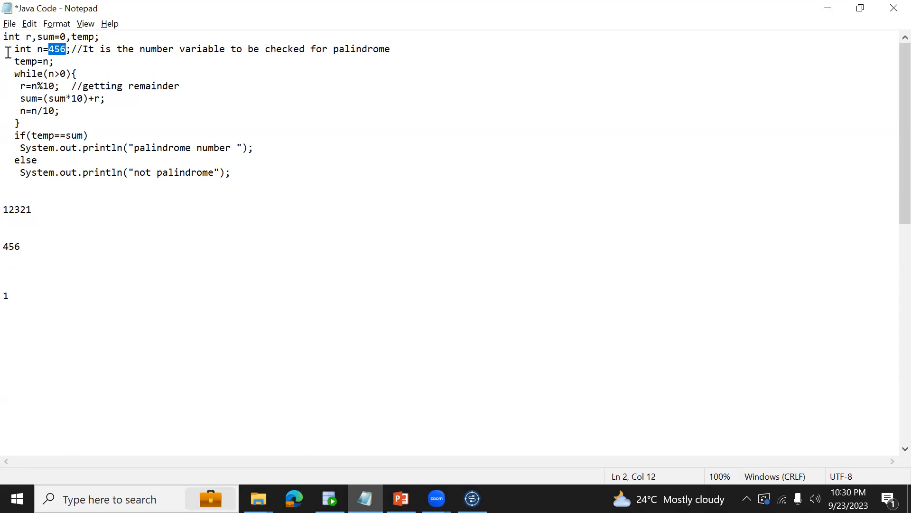
left_click_drag(240, 172, 15, 64)
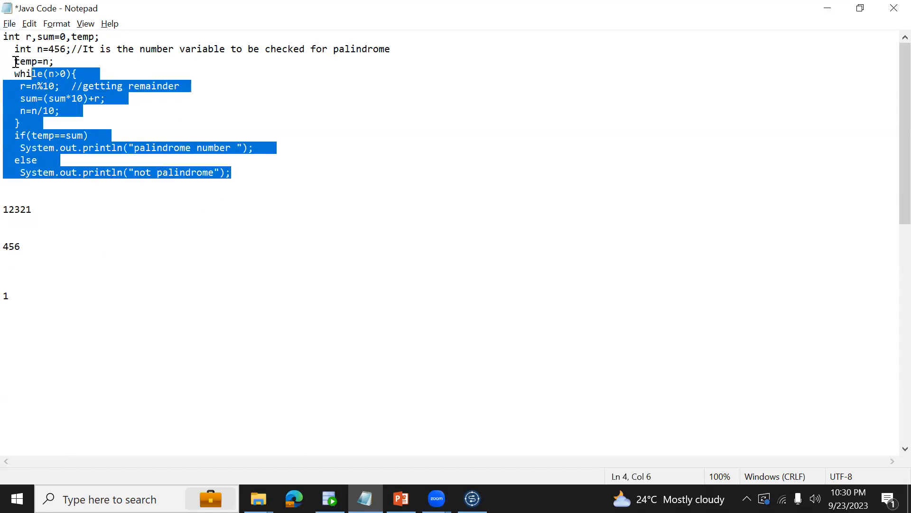
left_click(9, 61)
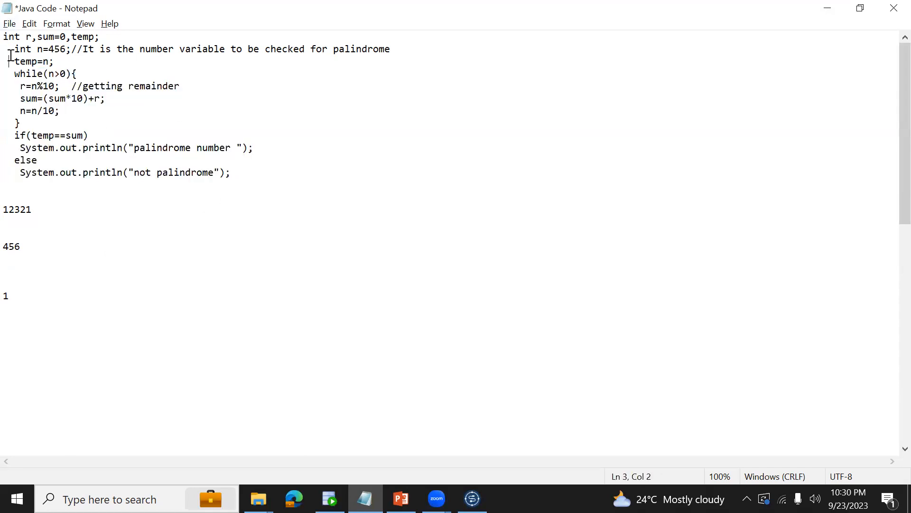
left_click(42, 48)
left_click_drag(15, 62, 66, 50)
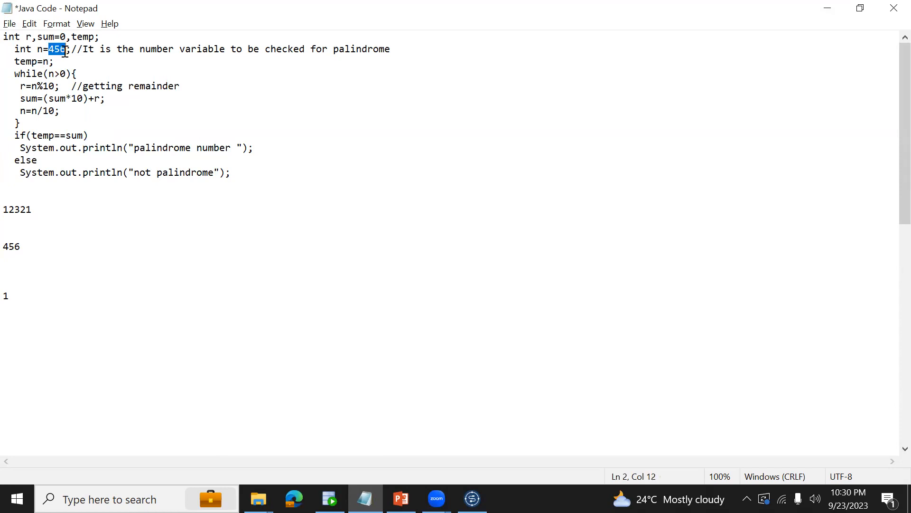
left_click(15, 75)
left_click_drag(15, 74, 51, 123)
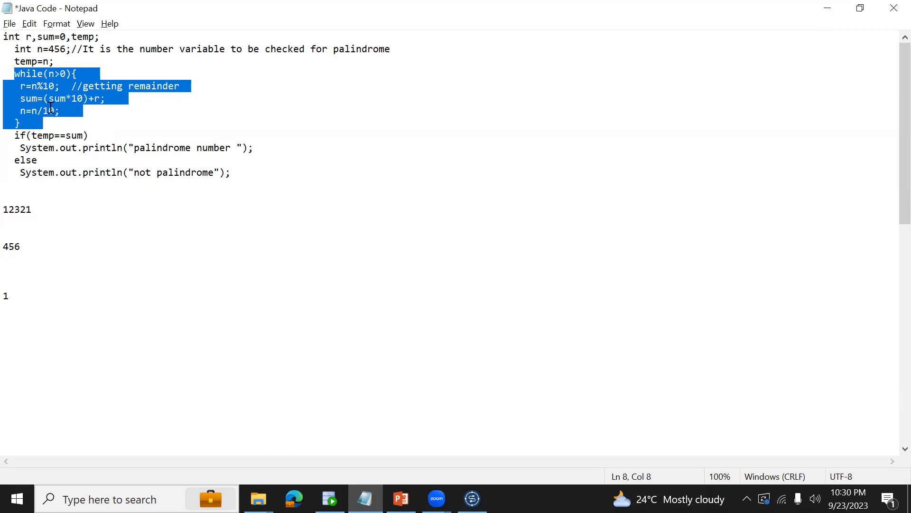
mouse_move(48, 50)
left_mouse_down()
mouse_move(67, 50)
mouse_move(55, 50)
left_mouse_up()
left_click(49, 50)
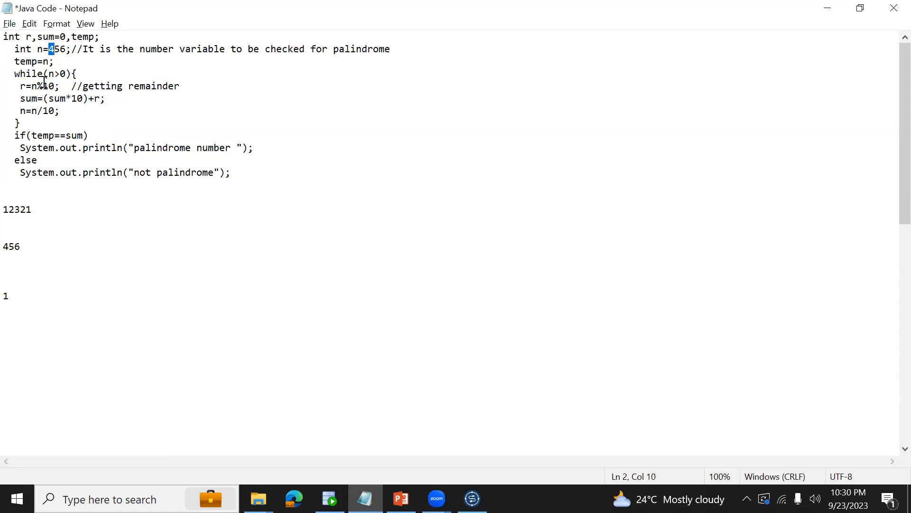
left_click_drag(19, 86, 199, 85)
Write the remainder 6 on its own line between 456 and the 1.
left_click(62, 49)
mouse_move(62, 49)
left_mouse_down()
mouse_move(51, 50)
mouse_move(66, 49)
left_mouse_up()
left_click(41, 257)
key("Return")
key("Return")
type("6")
Examine how n%10 and the sum formula apply to the last digit of the example number 456.
left_click_drag(31, 243, 16, 241)
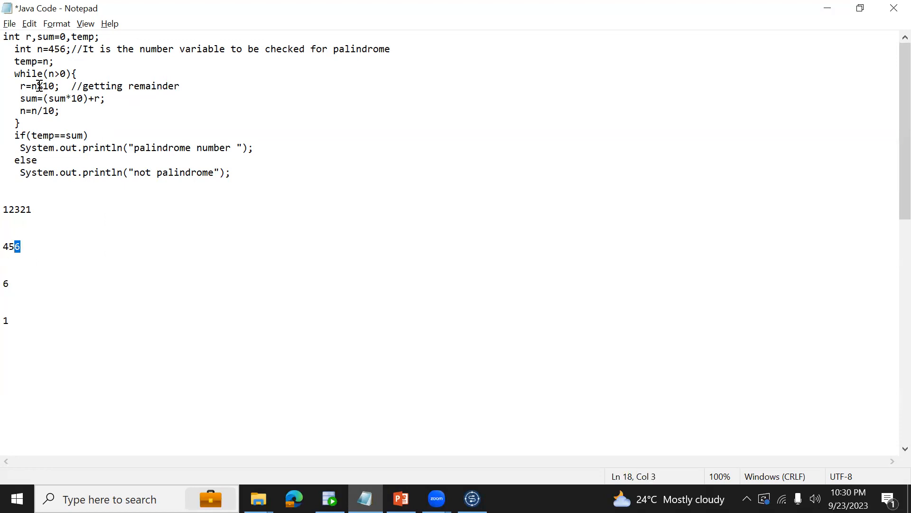
left_click_drag(32, 86, 56, 86)
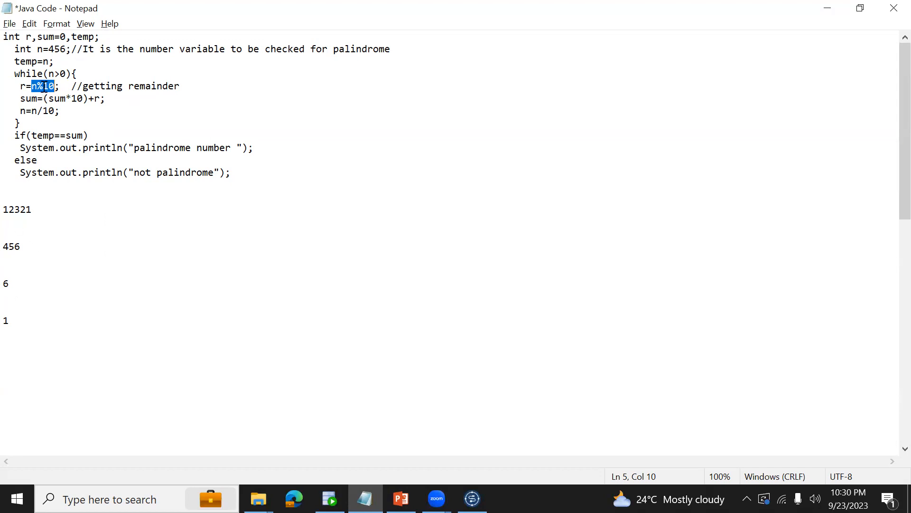
left_click_drag(21, 246, 17, 246)
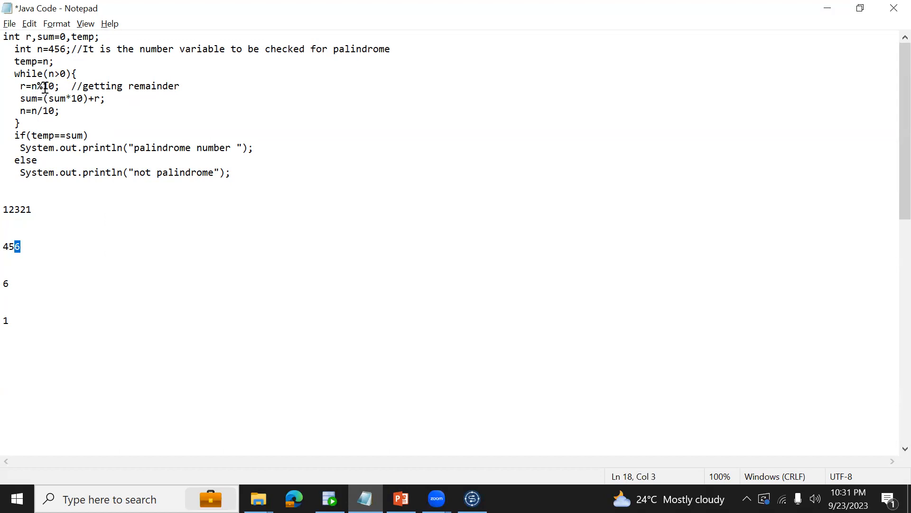
left_click_drag(26, 87, 21, 87)
double_click(96, 99)
left_click_drag(93, 101, 92, 102)
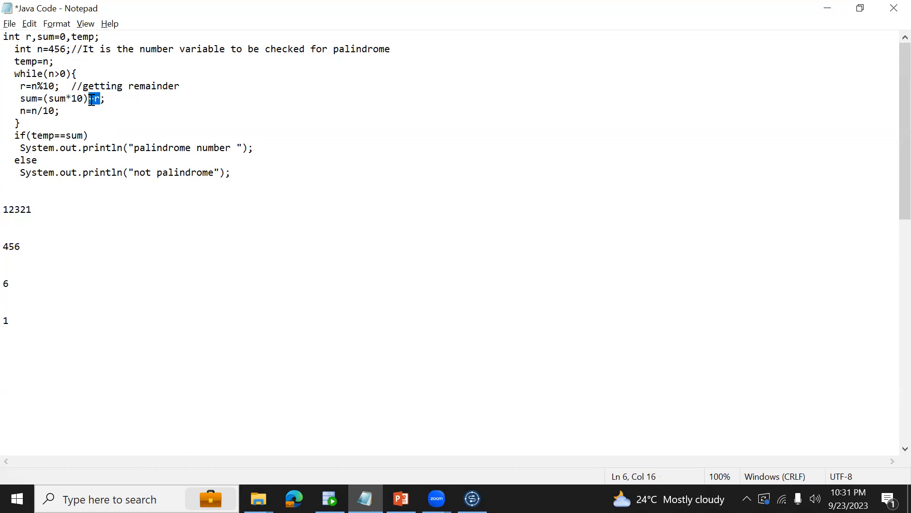
left_click_drag(19, 102, 39, 102)
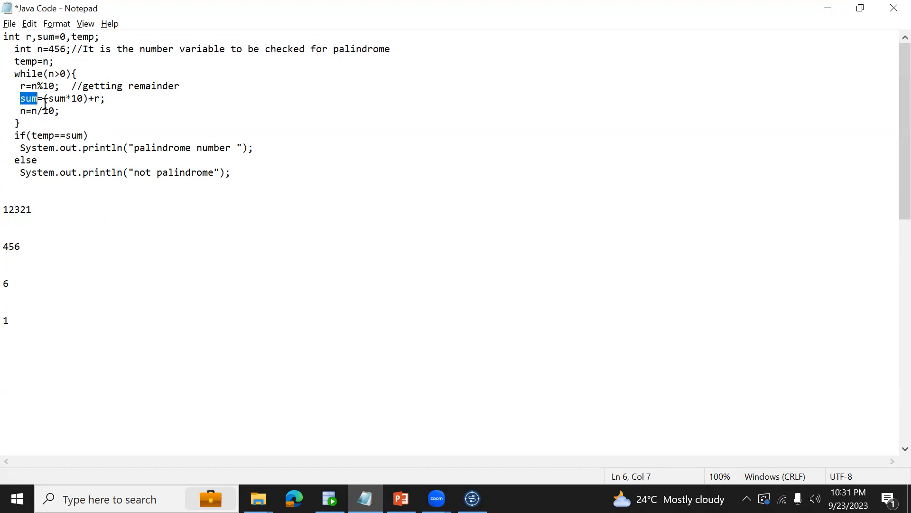
left_click(9, 282)
left_click_drag(10, 282, 5, 280)
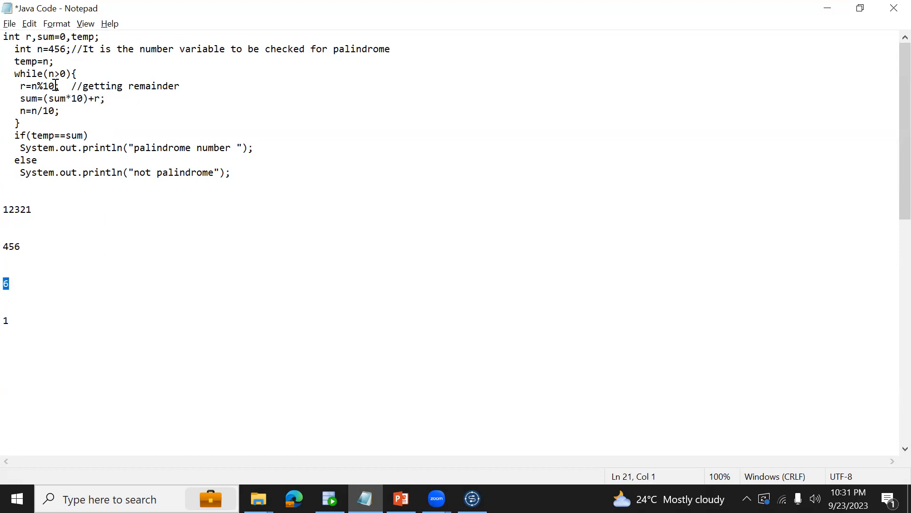
left_click_drag(37, 100, 20, 98)
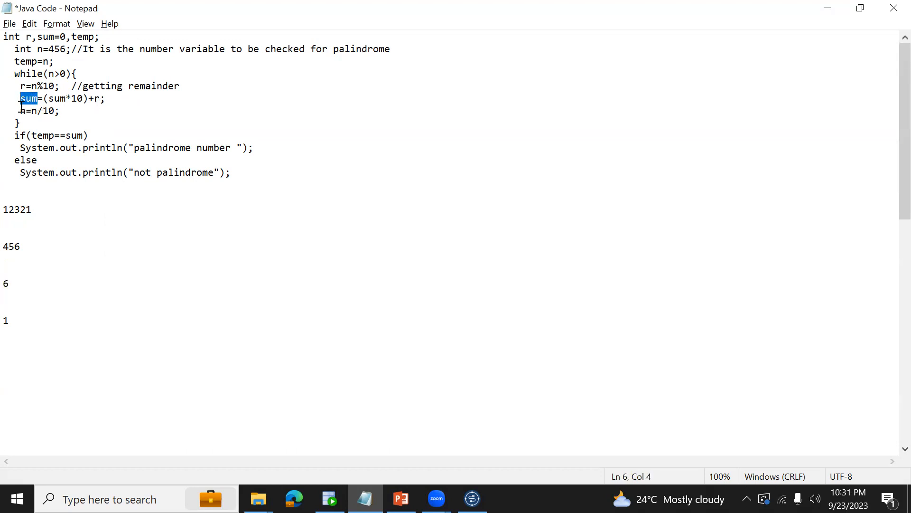
left_click(7, 248)
left_click_drag(7, 248, 19, 248)
left_click(17, 248)
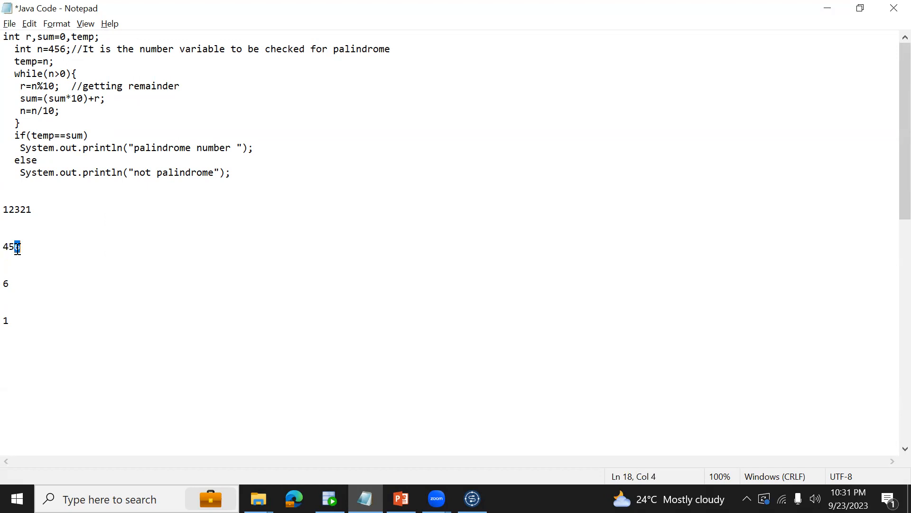
left_click(13, 248)
left_click_drag(10, 248, 16, 249)
key("Right")
key("shift+Right")
key("BackSpace")
key("ctrl+z")
Remove the last digit from the example number 456 to illustrate n=n/10.
left_click_drag(21, 112, 54, 111)
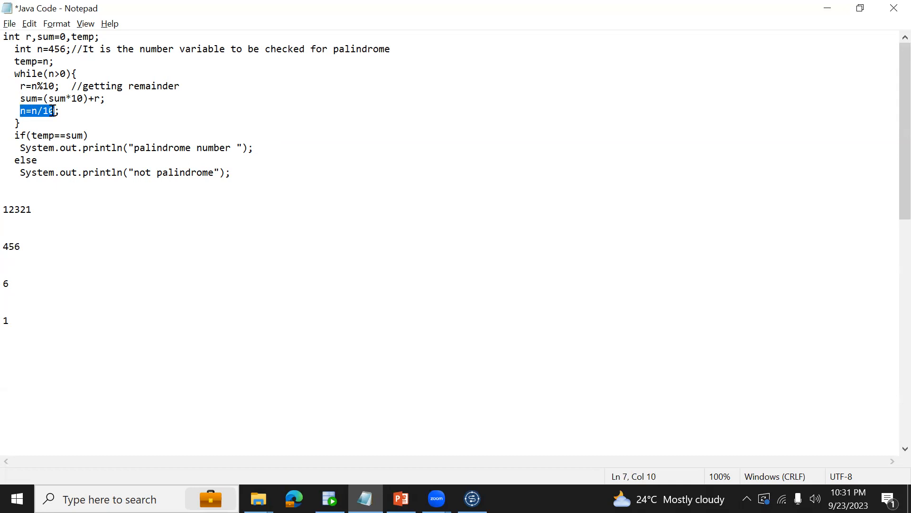
left_click_drag(17, 245, 25, 246)
key("BackSpace")
key("shift+End")
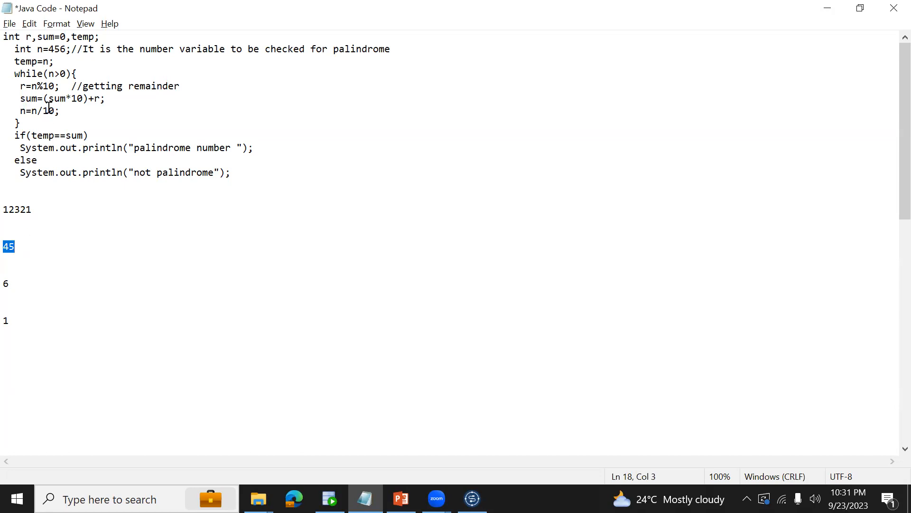
key("Home")
Append +5 to the line containing the remainder 6.
left_click_drag(8, 247, 15, 247)
left_click_drag(30, 88, 55, 87)
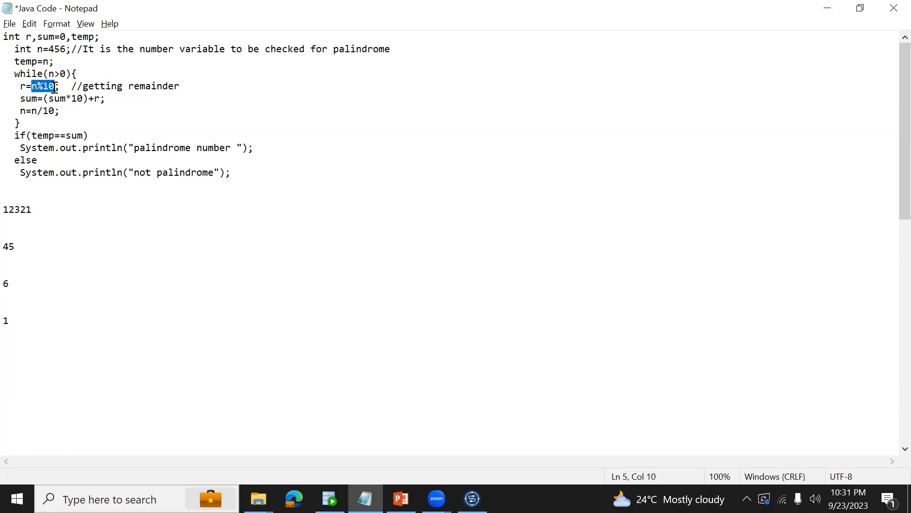
left_click_drag(4, 247, 12, 247)
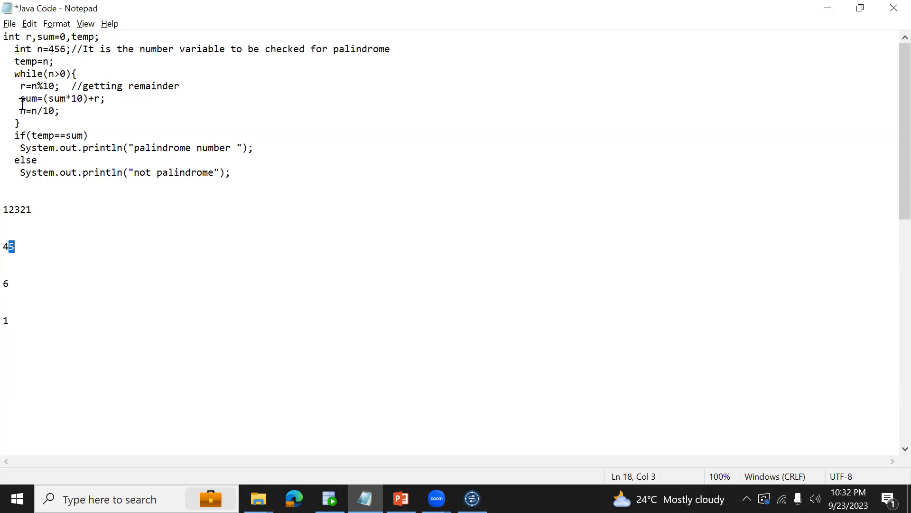
left_click_drag(21, 98, 40, 99)
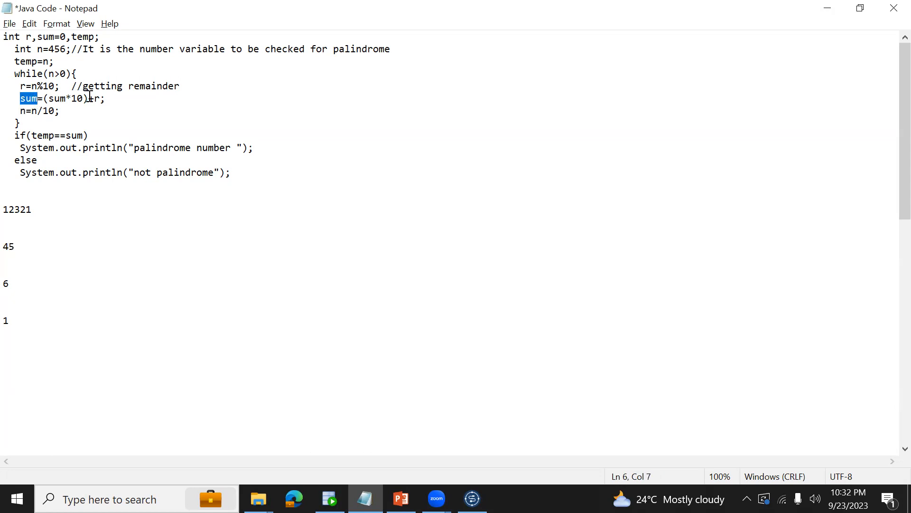
left_click(20, 88)
left_click_drag(42, 100, 99, 98)
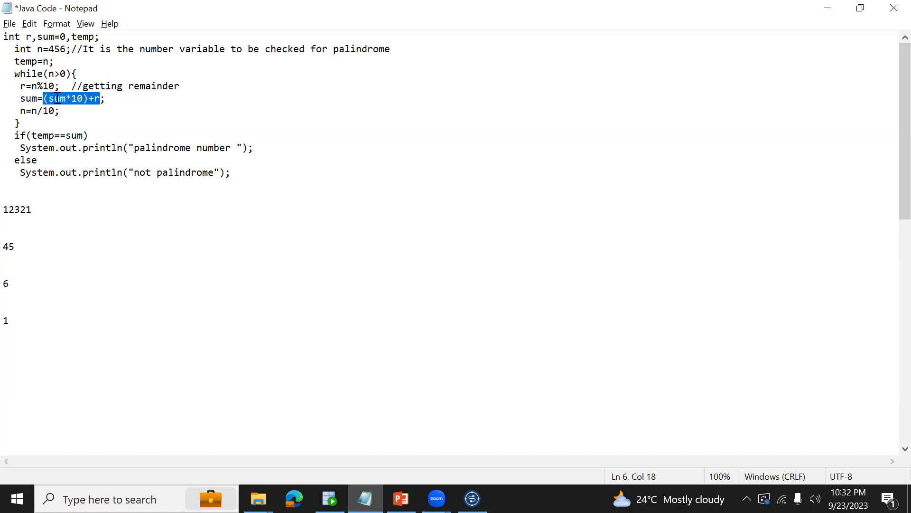
left_click(14, 282)
type("+5")
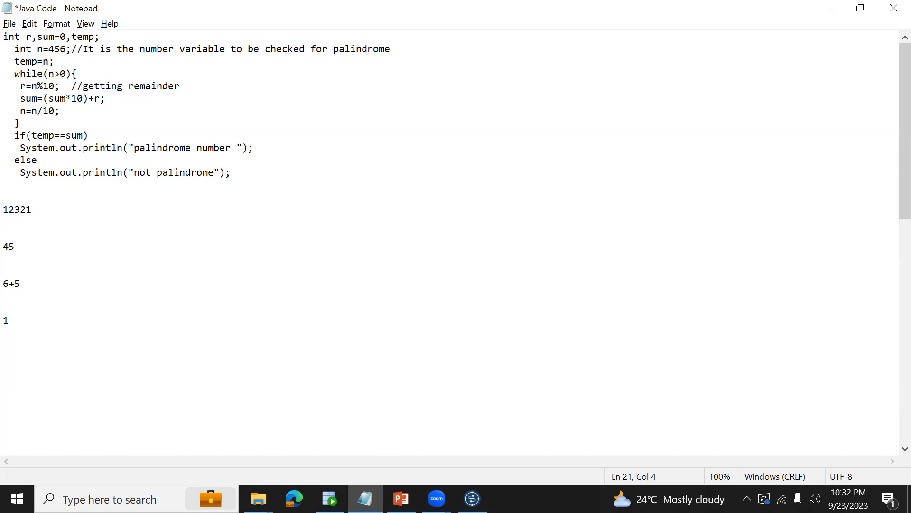
Write the worked sum 60+5 on its own line below 6+5.
key("Return")
key("Return")
type("6")
left_click_drag(44, 98, 87, 99)
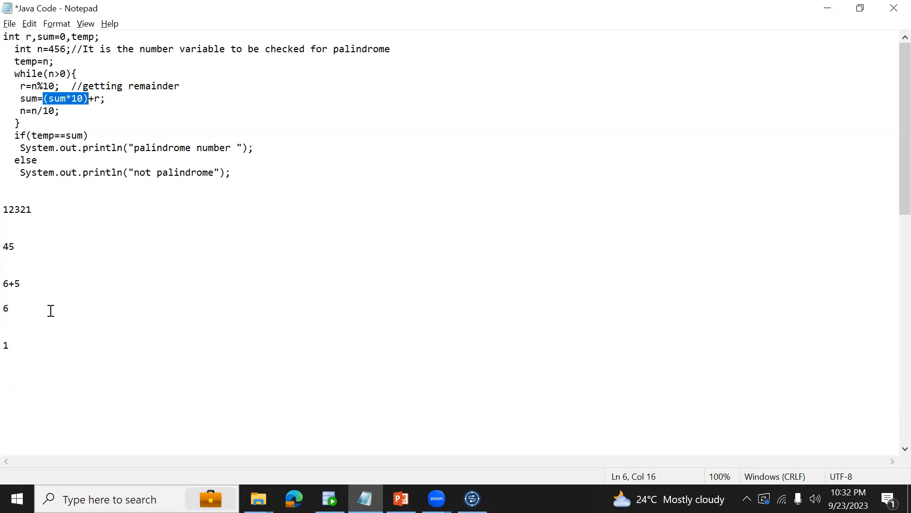
left_click(9, 283)
key("shift+Left")
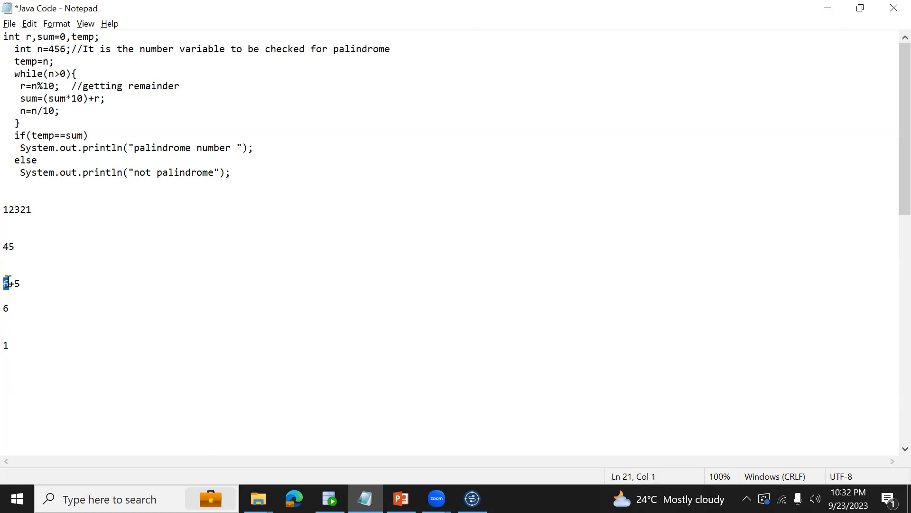
left_click(19, 308)
type("0+5")
key("shift+Home")
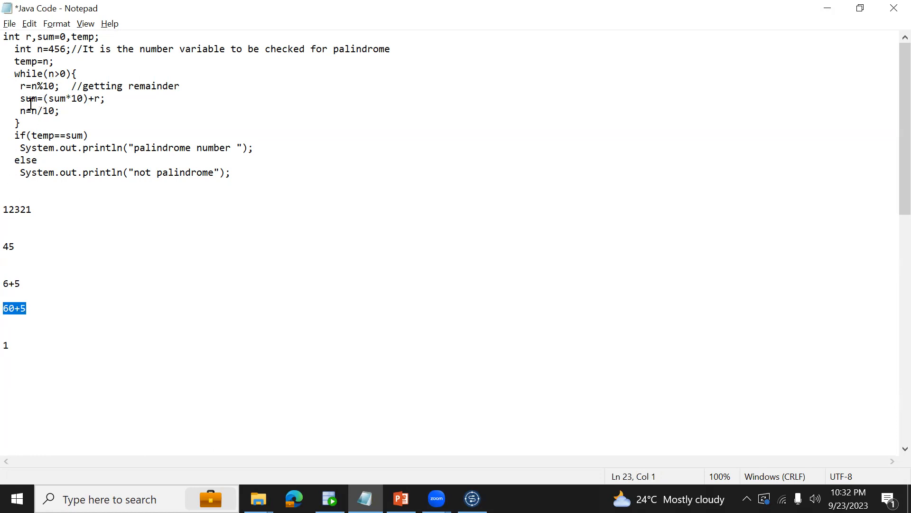
Replace the 1 below 60+5 with 65.
left_click_drag(20, 100, 87, 100)
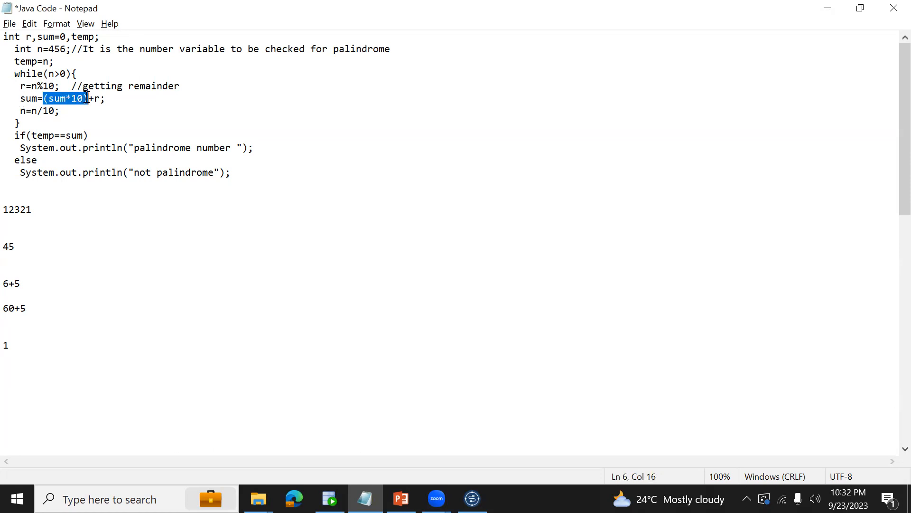
double_click(9, 283)
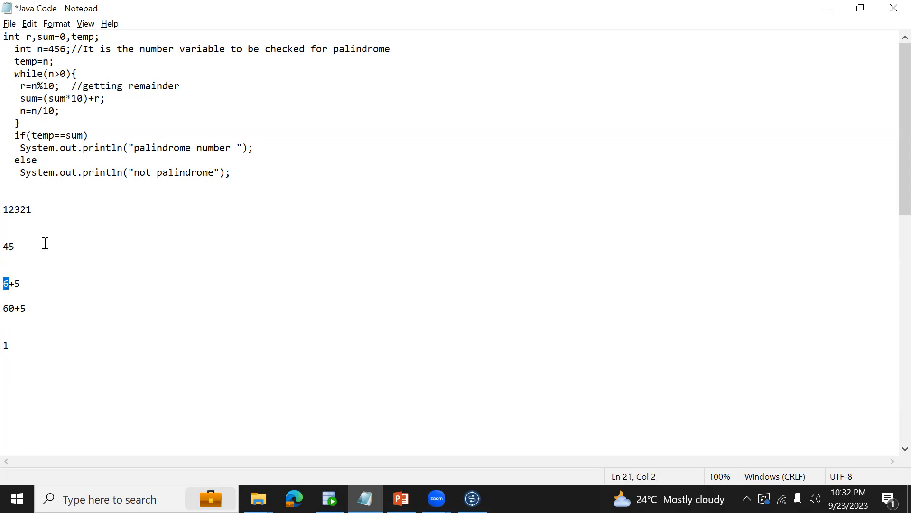
left_click(9, 247)
double_click(9, 246)
left_click_drag(26, 283, 8, 314)
left_click(15, 345)
key("BackSpace")
type("65")
Remove the last digit from the example number 45 to illustrate the second n/10 division.
double_click(11, 246)
left_click_drag(9, 247, 103, 249)
key("BackSpace")
left_click_drag(30, 112, 54, 115)
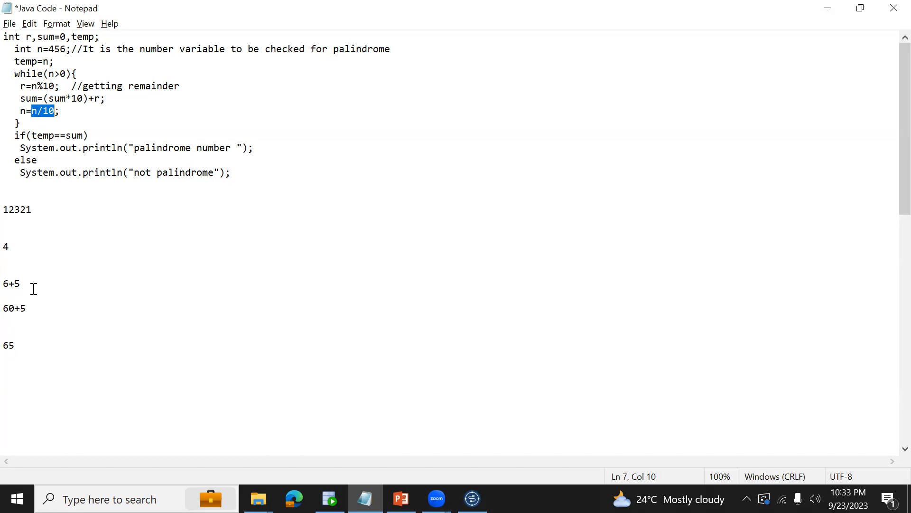
Extend the 65 line to read 65*10, matching the sum*10 part of the formula.
left_click_drag(8, 247, 6, 247)
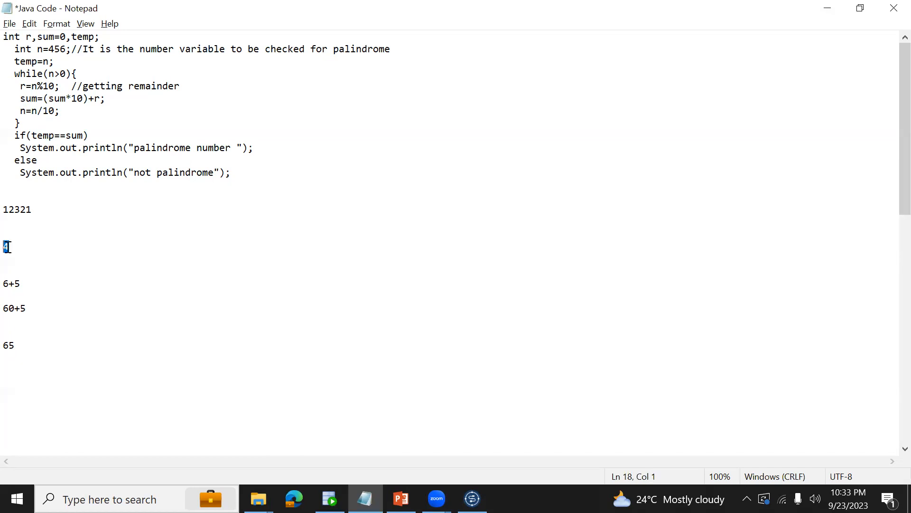
left_click_drag(27, 86, 55, 99)
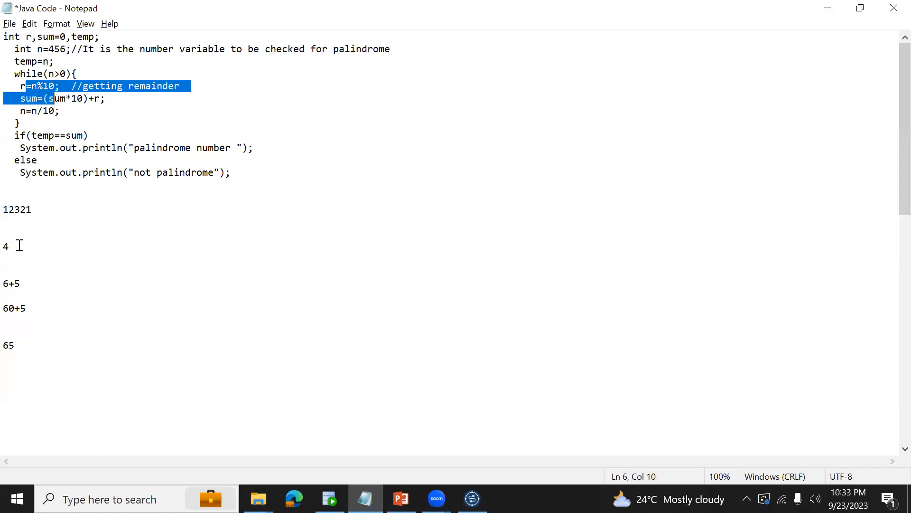
left_click_drag(15, 245, 7, 245)
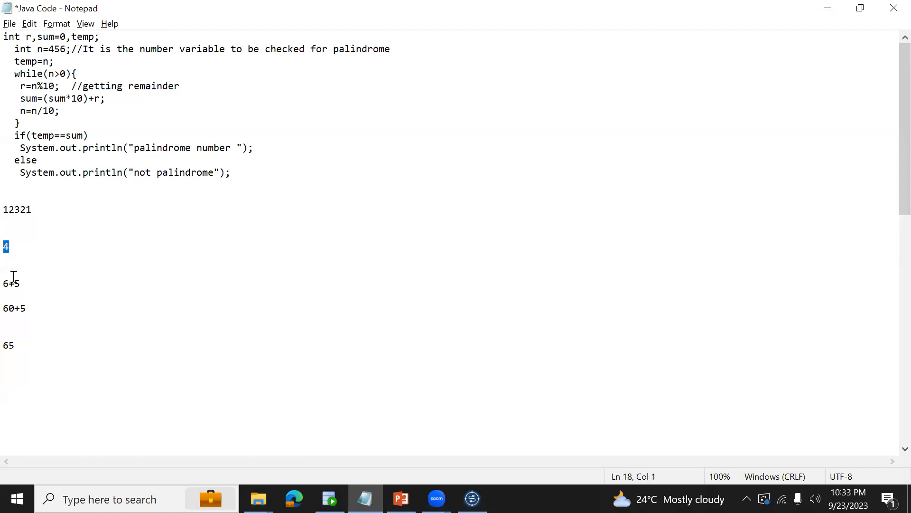
left_click(18, 346)
left_click_drag(44, 99, 89, 99)
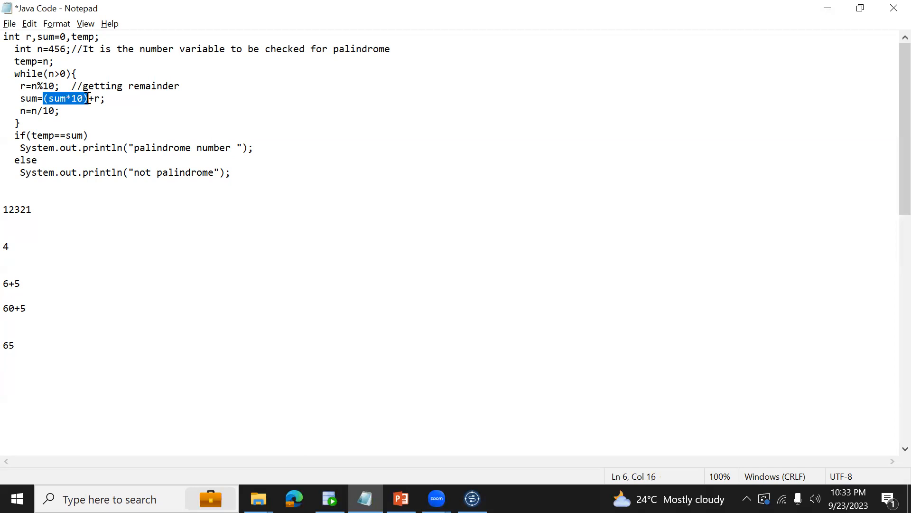
left_click(37, 343)
type("*")
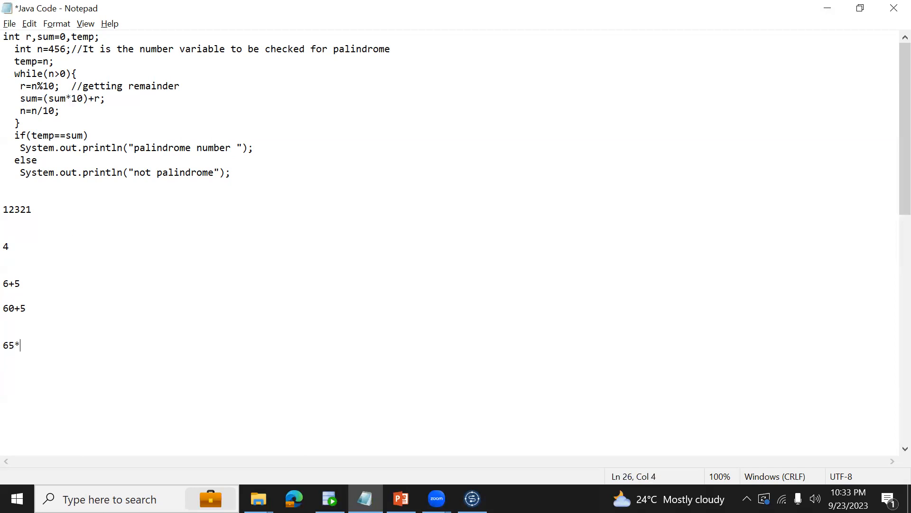
type("00")
Write the reversed number 654 on its own line below 65*10 and highlight r in the sum formula.
left_click_drag(5, 246, 21, 285)
left_click(57, 345)
key("Return")
key("Return")
type("654")
left_click_drag(95, 98, 99, 99)
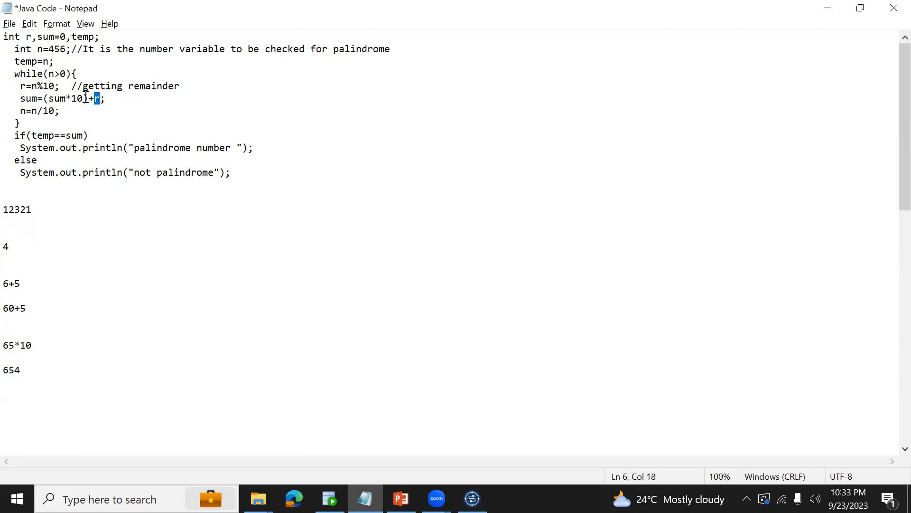
Highlight the remainder line, restore the example number to 456 below 12321, and highlight the reversed number 654.
left_click_drag(20, 86, 180, 86)
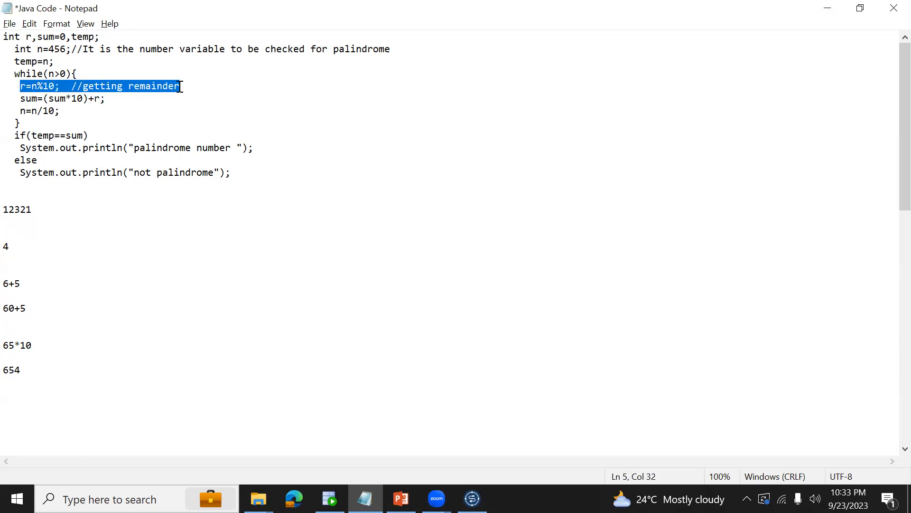
left_click_drag(39, 364, 8, 373)
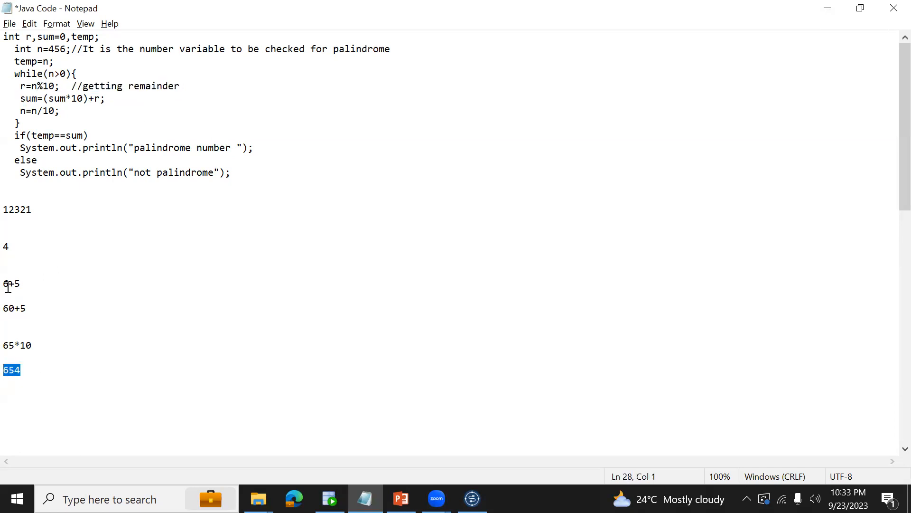
left_click(10, 247)
type("56")
left_click_drag(30, 370, 8, 375)
Highlight the while loop body, the last digit of 456 and the n/10 expression to explain digit removal.
left_click_drag(49, 75, 78, 122)
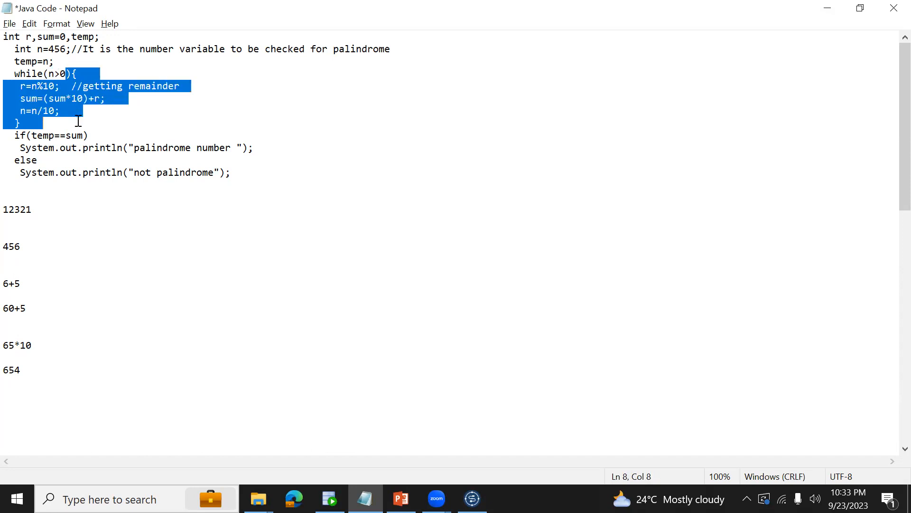
left_click(18, 110)
left_click_drag(19, 111, 26, 110)
left_click_drag(19, 247, 16, 249)
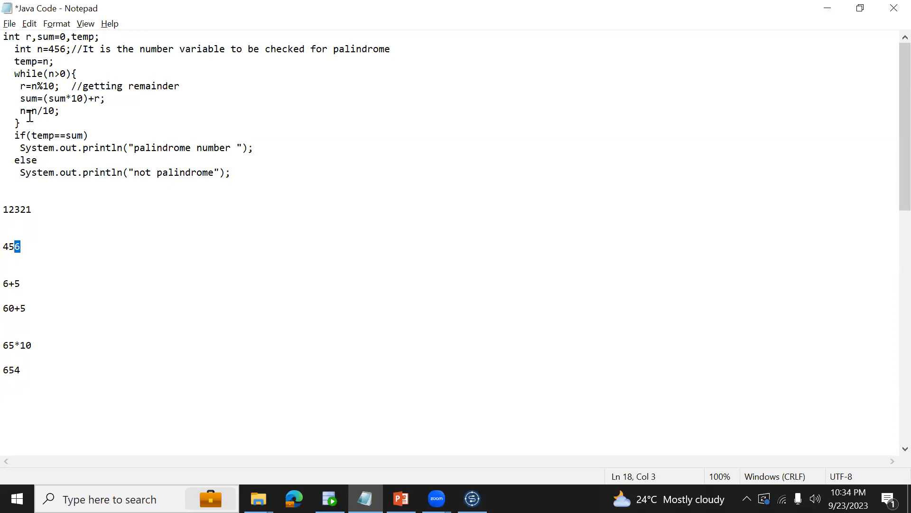
left_click_drag(30, 115, 56, 112)
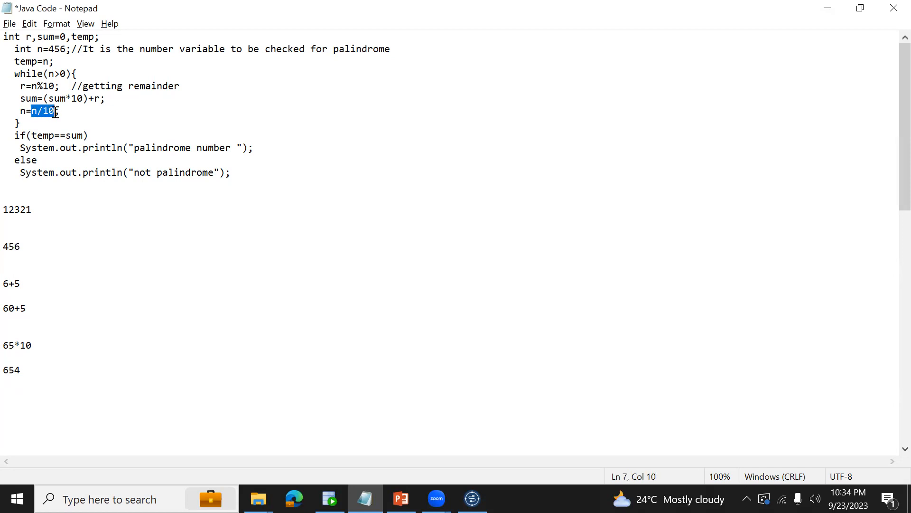
Write 4 on its own line between 456 and 6+5, separated from 6+5 by a blank line.
left_click(12, 264)
type("5")
key("BackSpace")
type("4")
key("Left")
key("Return")
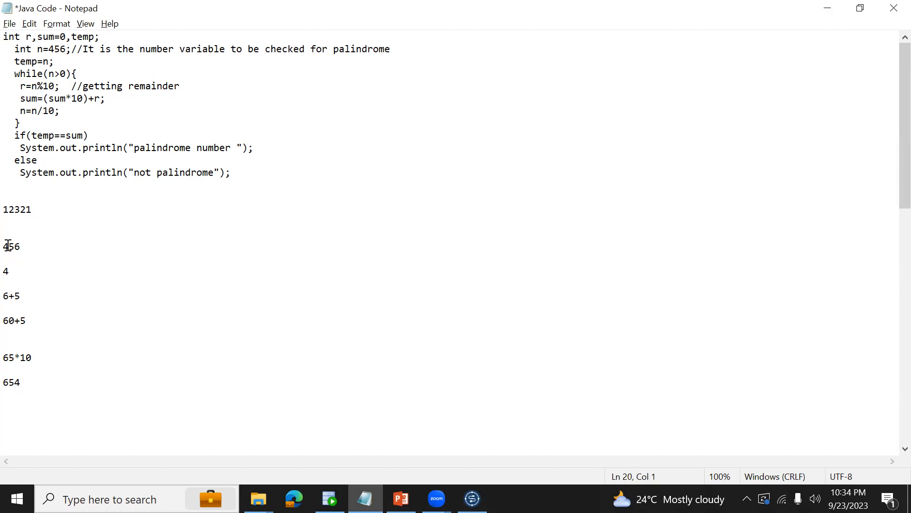
Highlight the n/10 expression, the single digit 4, the n=n/10 statement and the whole loop body.
left_click_drag(31, 114, 55, 112)
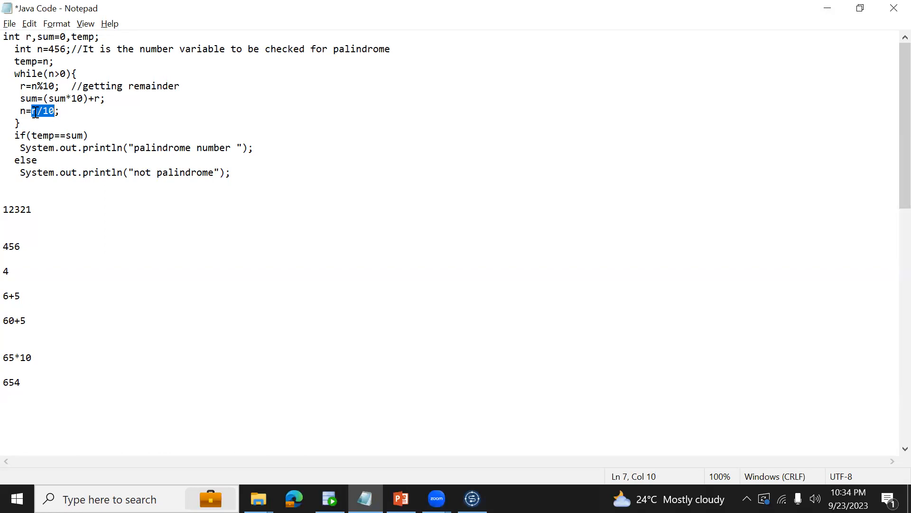
left_click_drag(11, 268, 7, 271)
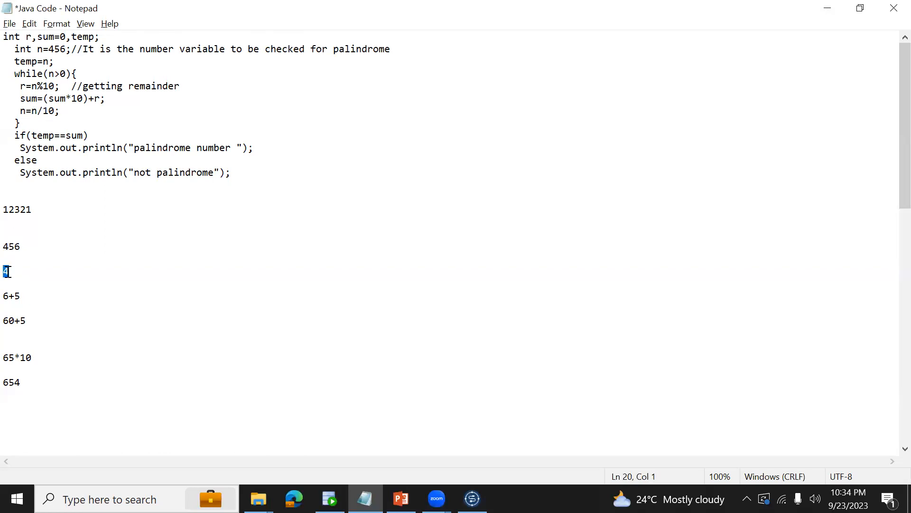
left_click_drag(20, 110, 55, 110)
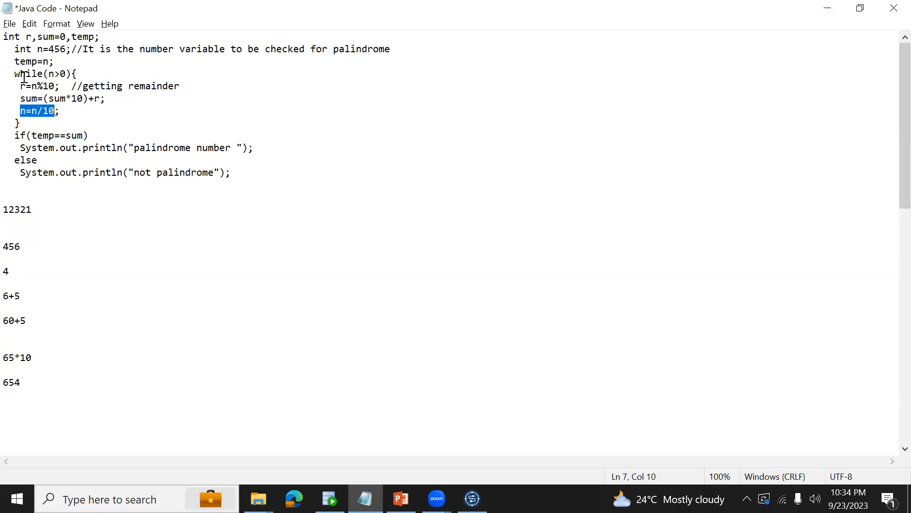
left_click_drag(71, 74, 89, 122)
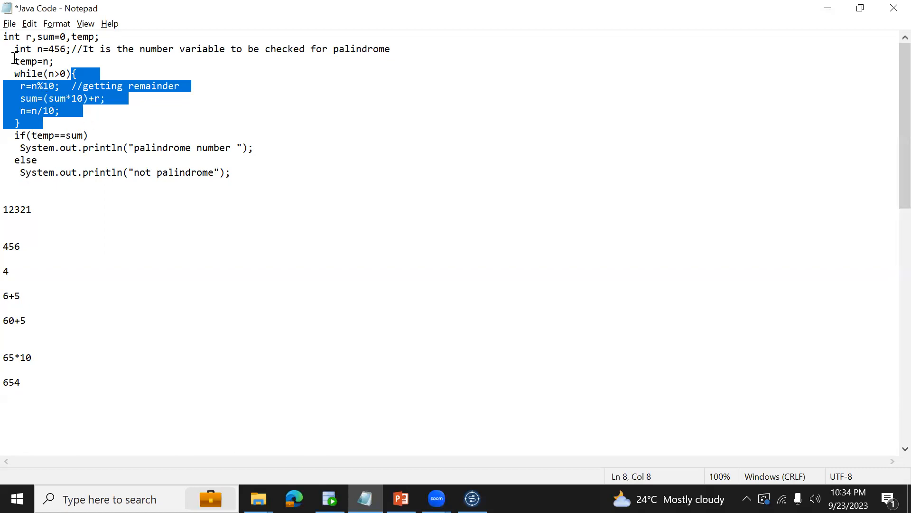
Highlight temp=n, the original 456 and the reversed 654 for comparison, and select the complete palindrome code above the notes.
left_click(52, 49)
left_click_drag(14, 62, 48, 62)
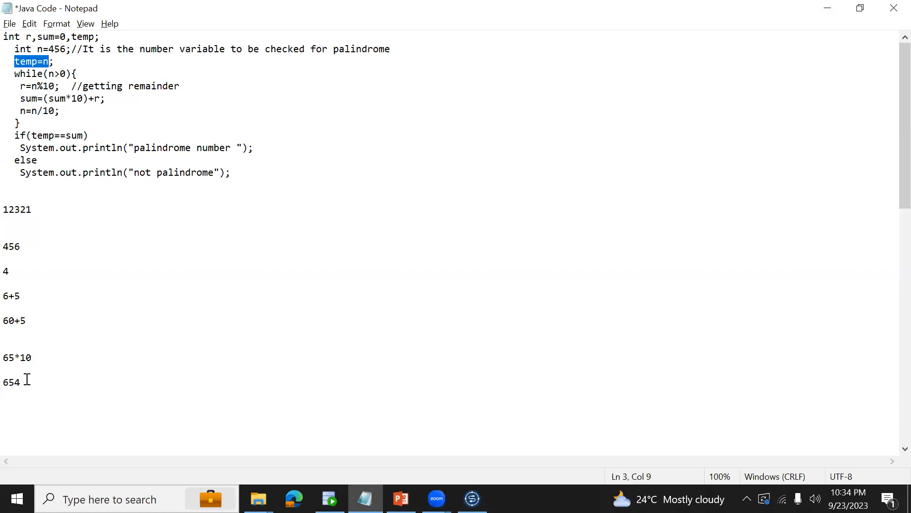
left_click_drag(22, 383, 8, 381)
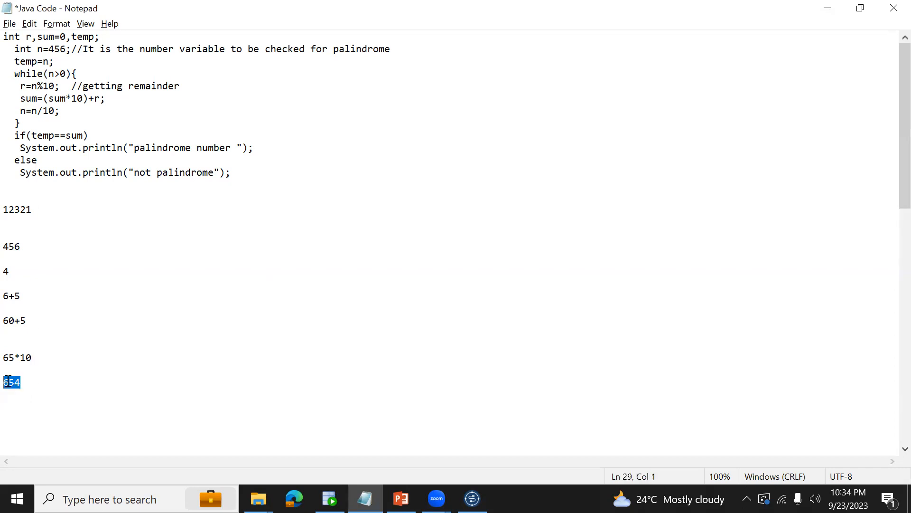
left_click_drag(35, 247, 7, 245)
left_click(19, 382)
left_click_drag(21, 382, 5, 381)
left_click_drag(275, 149, 173, 160)
left_click_drag(249, 172, 6, 35)
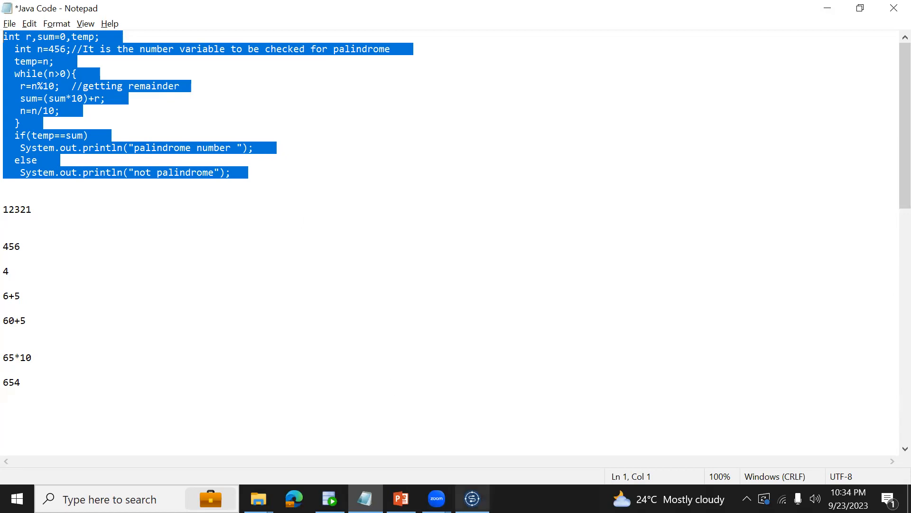
Switch to Talend Cloud Data Integration and create a standard job named job_JAVACOMPONENTS.
left_click(472, 499)
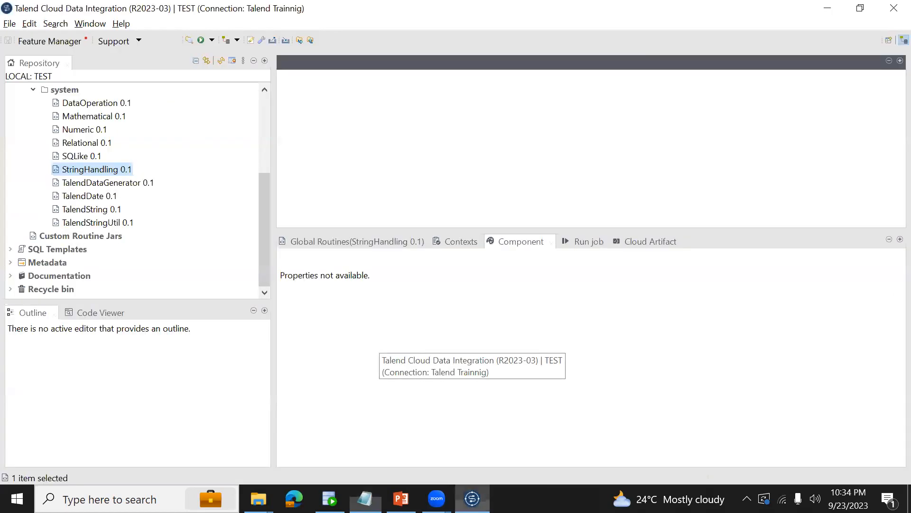
left_click(264, 112)
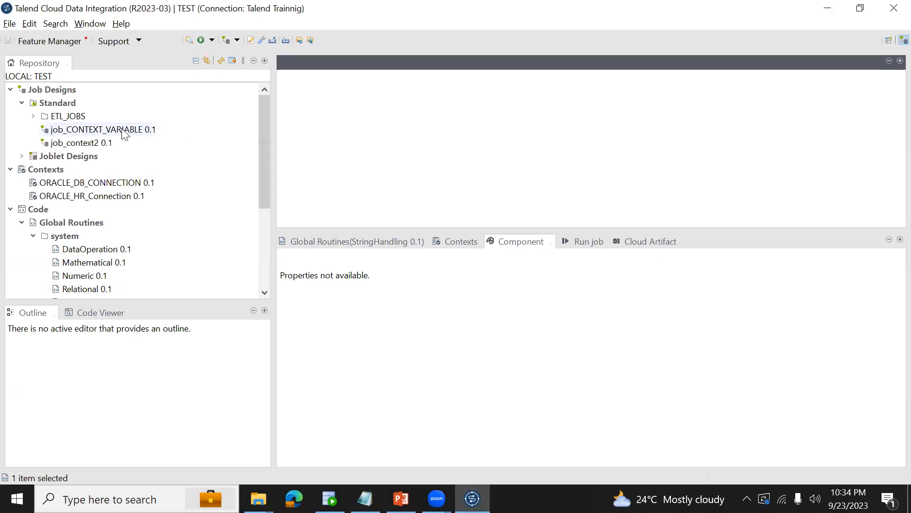
right_click(75, 108)
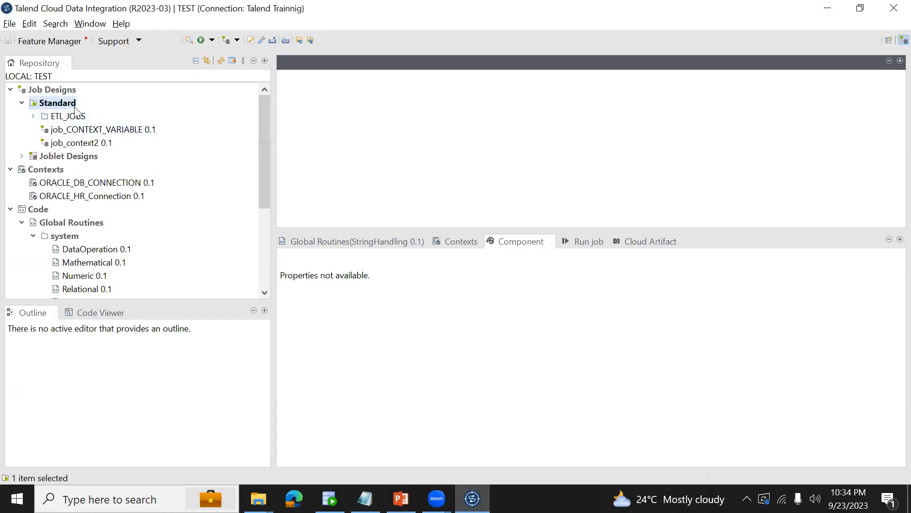
left_click(111, 115)
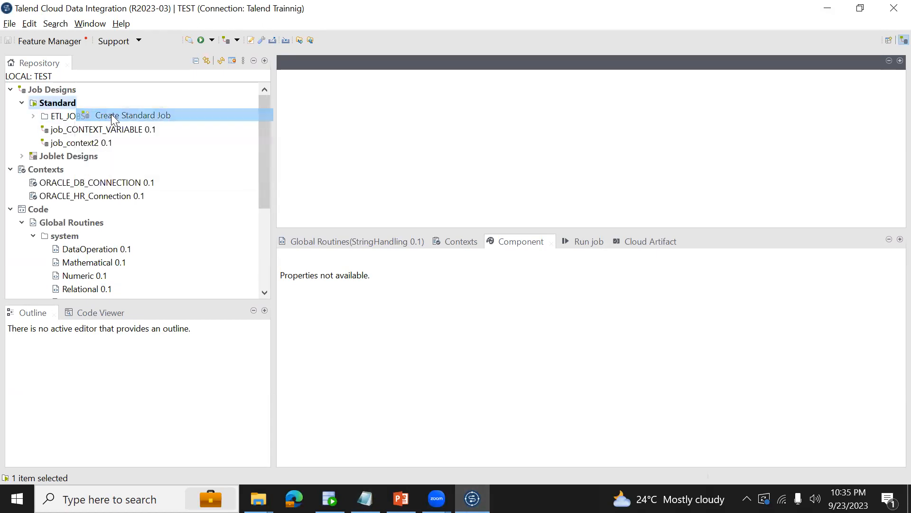
type("job")
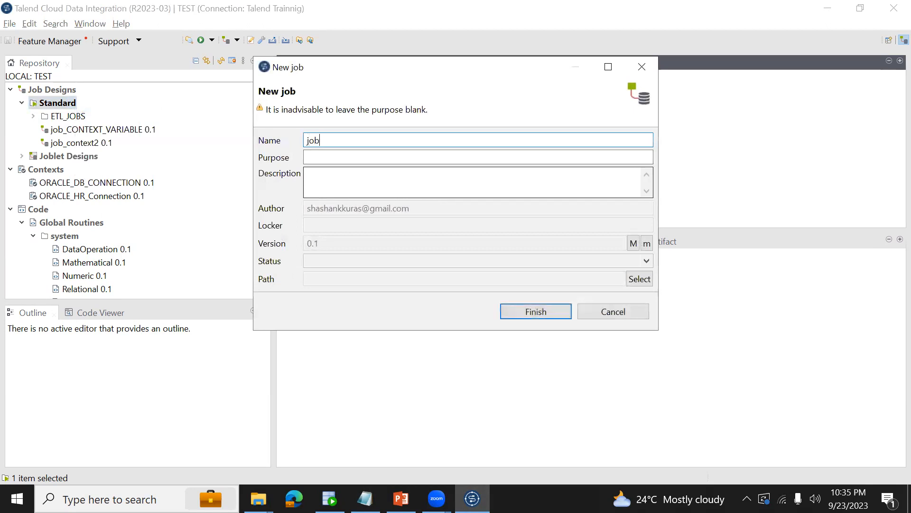
type("_JAVACOMPONENTS")
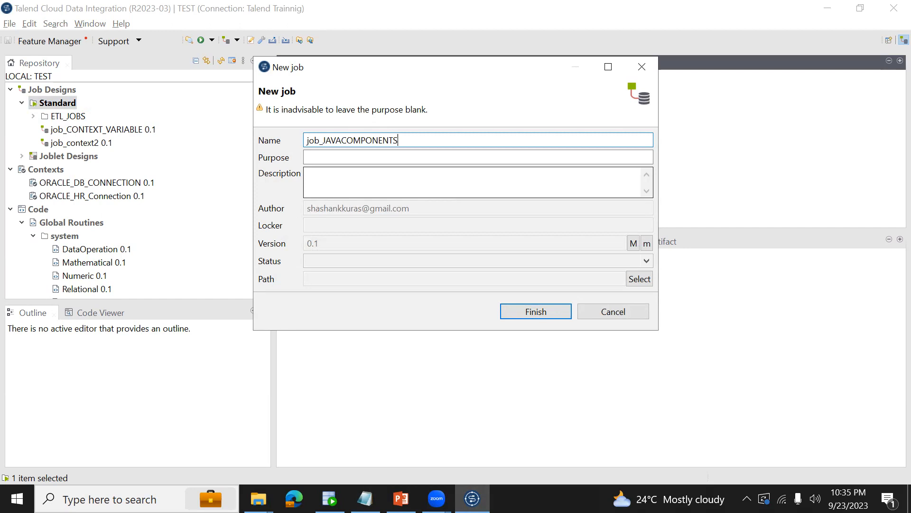
left_click(532, 315)
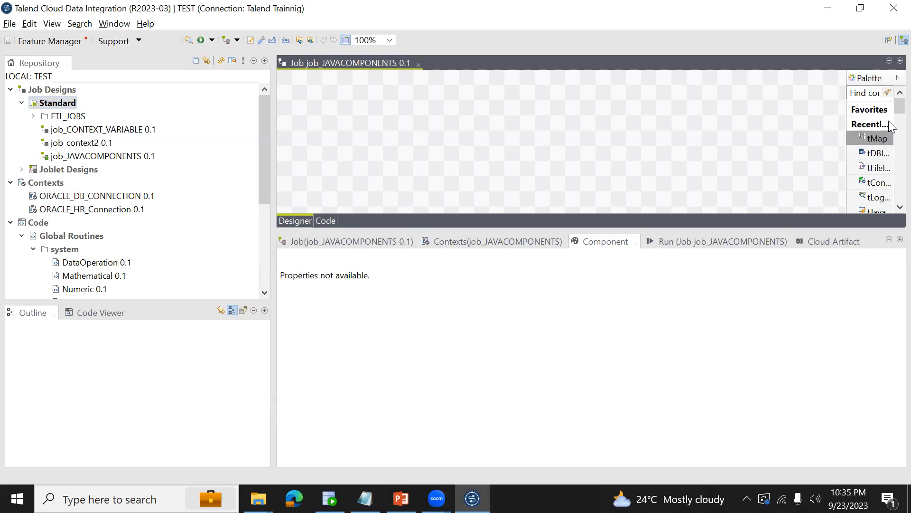
Add a tJava component to the design canvas of job_JAVACOMPONENTS.
scroll(889, 109, "down", 2)
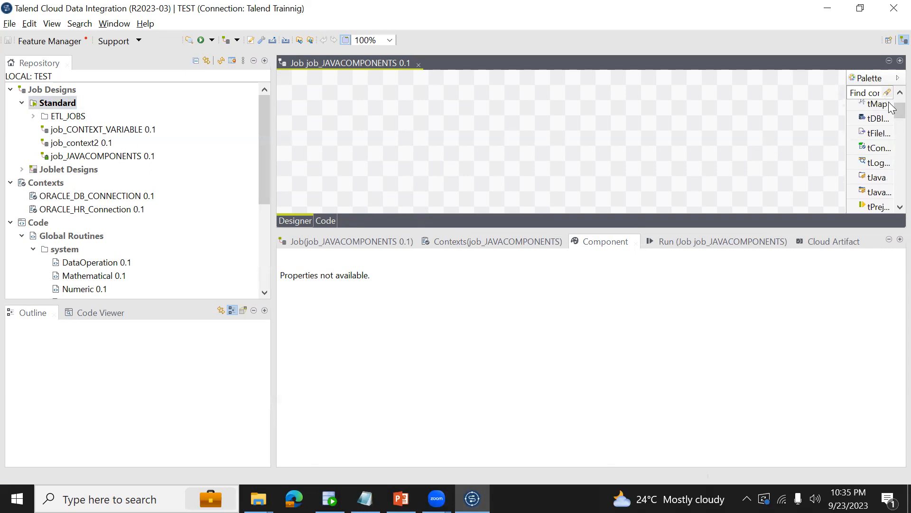
scroll(871, 138, "up", 2)
scroll(888, 123, "down", 3)
scroll(890, 148, "down", 3)
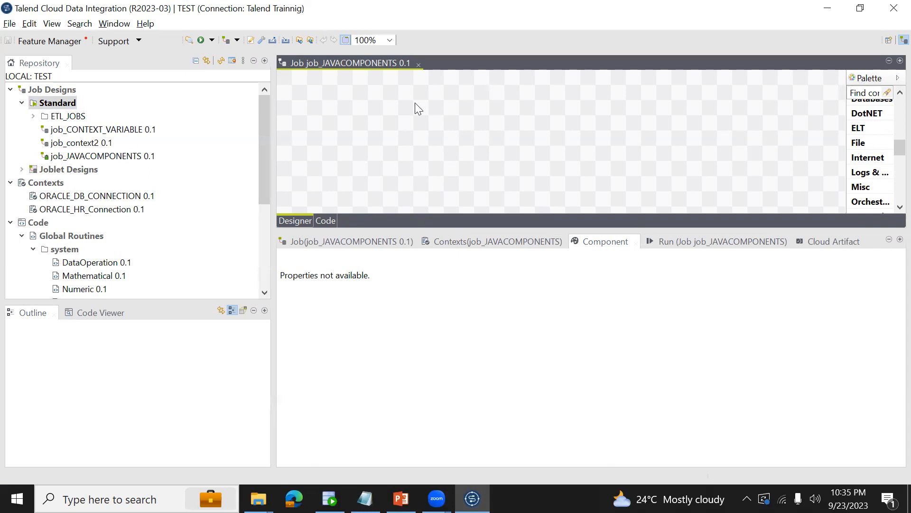
type("T")
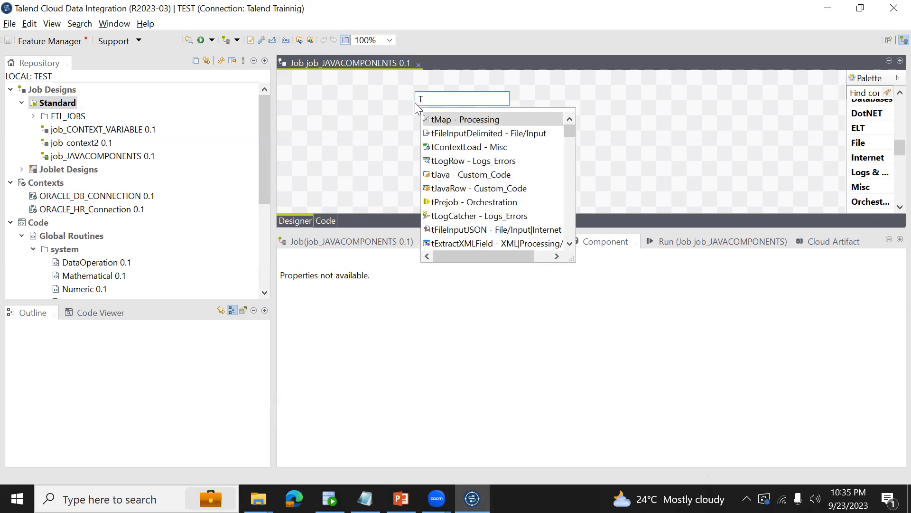
type("J")
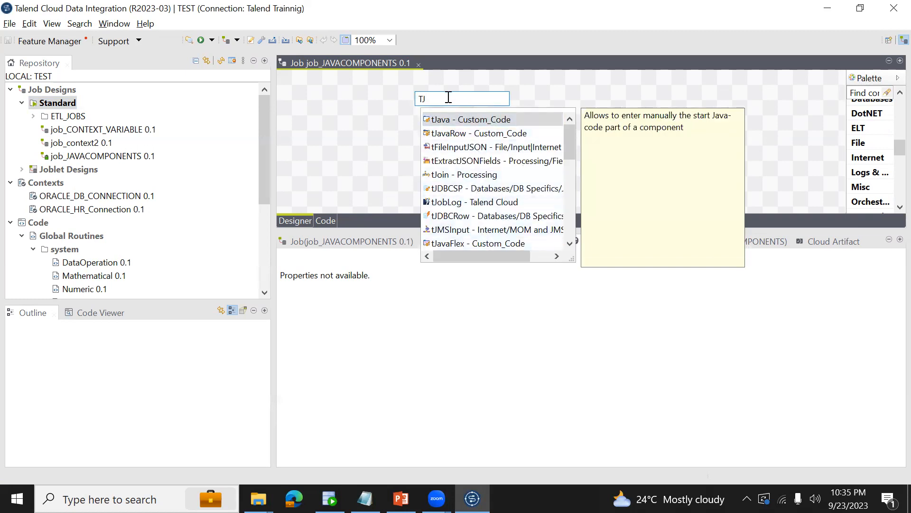
double_click(453, 120)
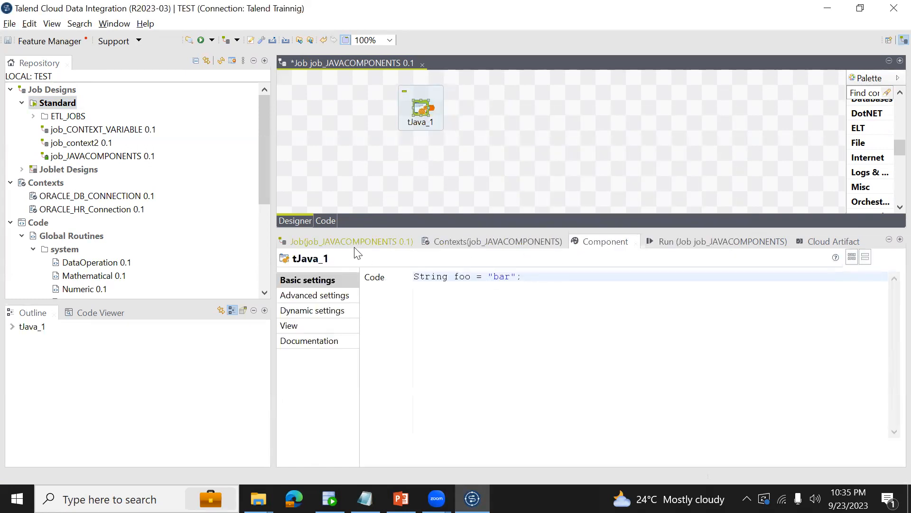
Replace the tJava component's default code with the selected palindrome code copied from Notepad.
left_click(471, 245)
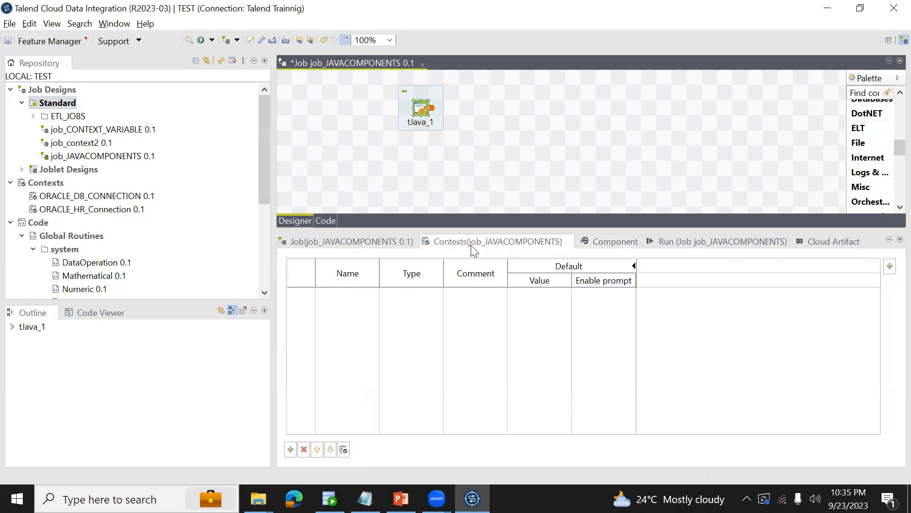
left_click(613, 243)
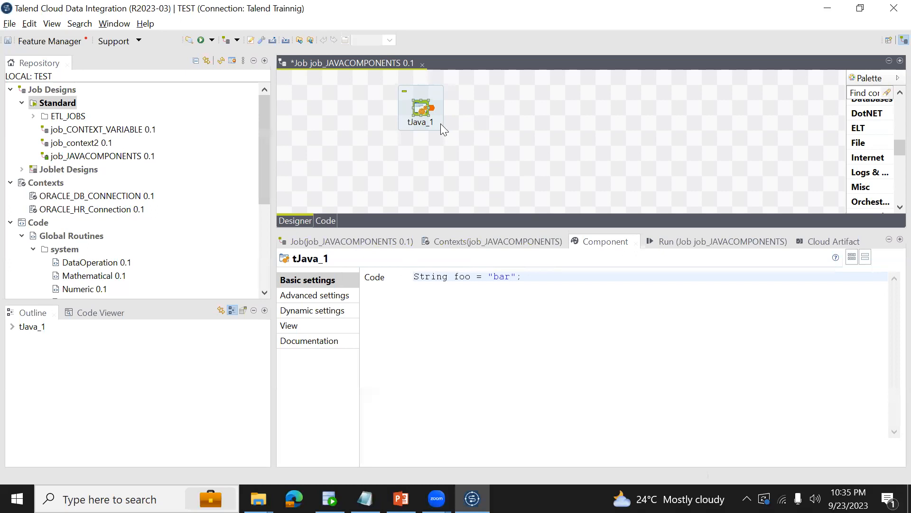
left_click(554, 277)
key("ctrl+a")
key("BackSpace")
key("alt+Tab")
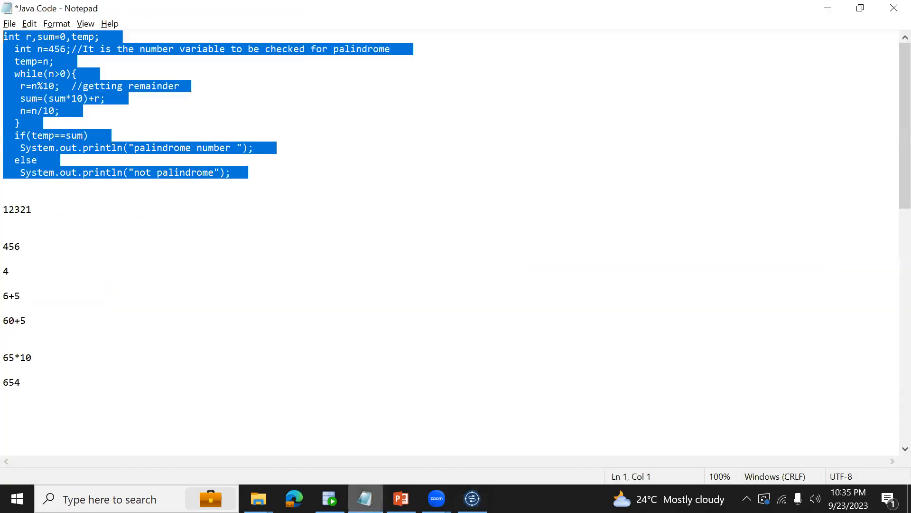
key("ctrl+c")
key("alt+Tab")
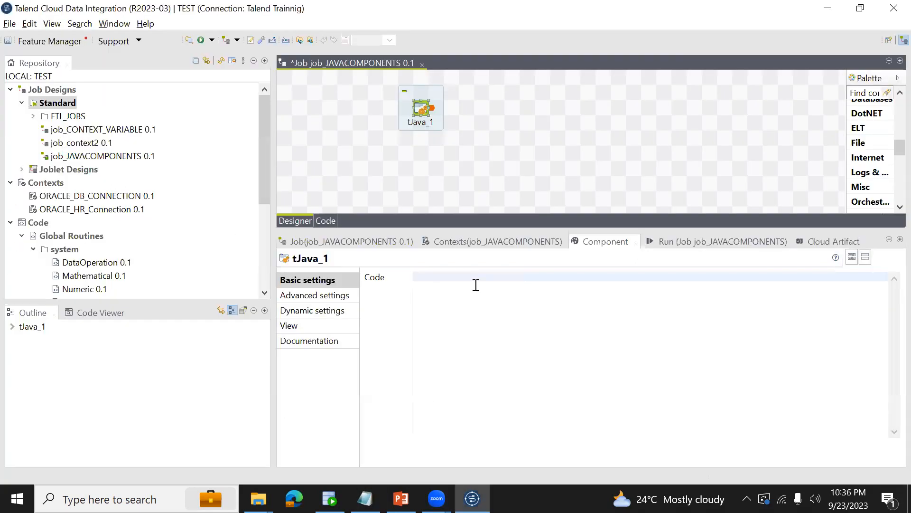
key("ctrl+v")
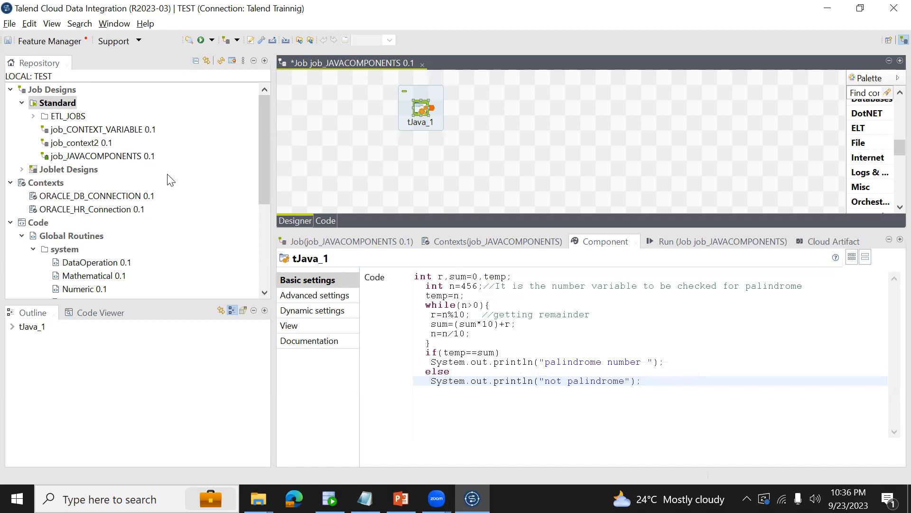
Save job_JAVACOMPONENTS and run it with the basic run settings.
left_click(12, 40)
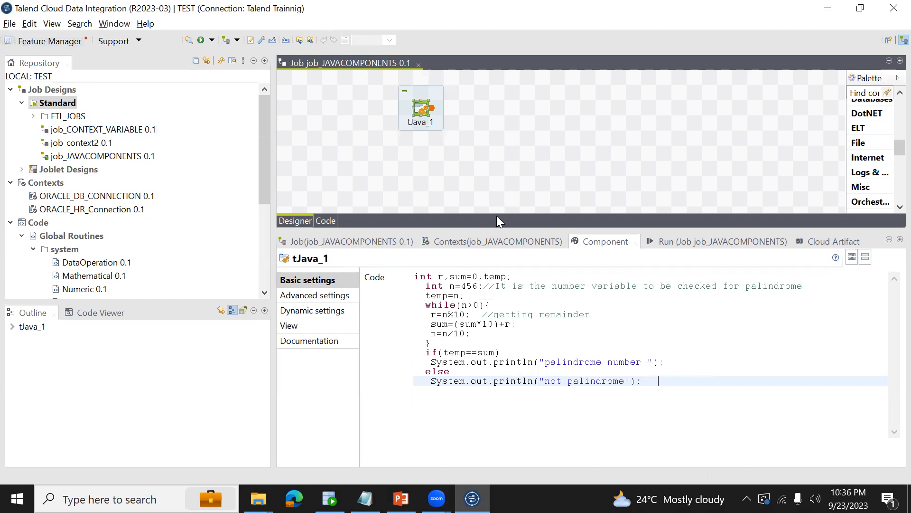
left_click(668, 241)
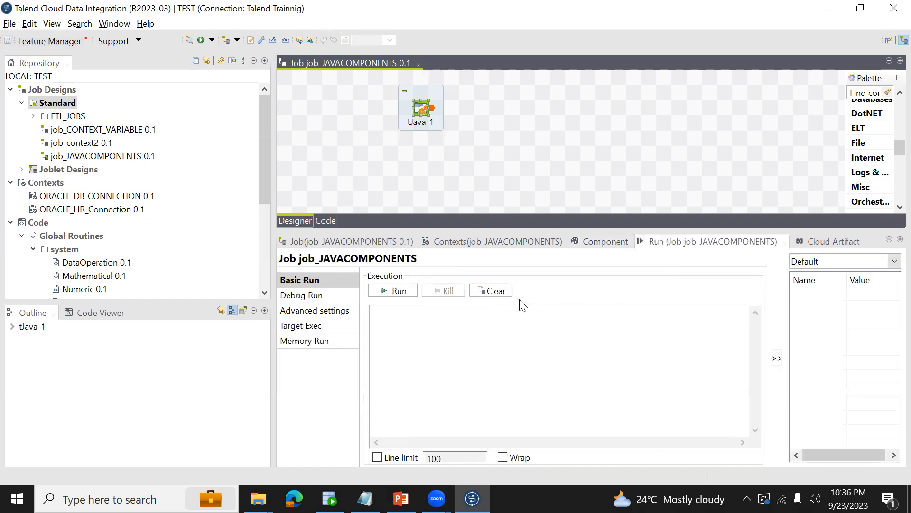
left_click(397, 290)
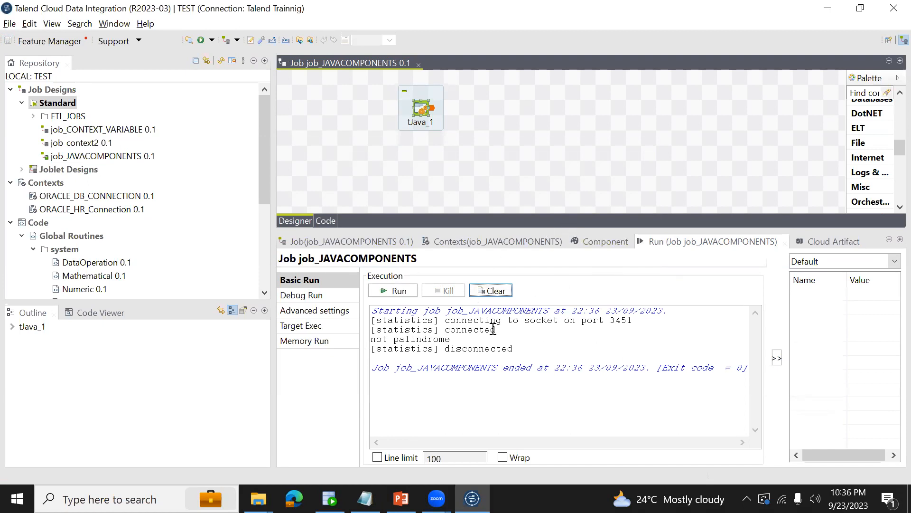
Add the line System.out.println(n); below the declaration of n in the tJava component's code and save the job.
left_click(599, 240)
left_click(420, 118)
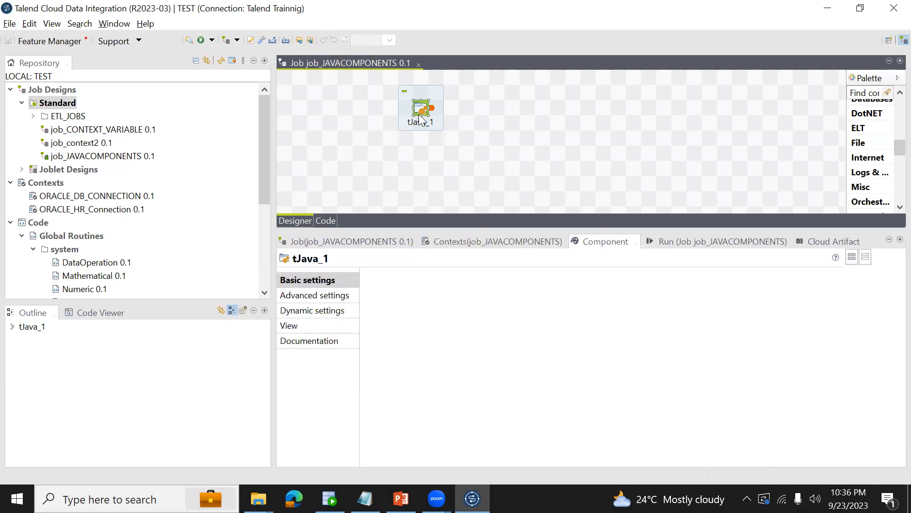
left_click(451, 287)
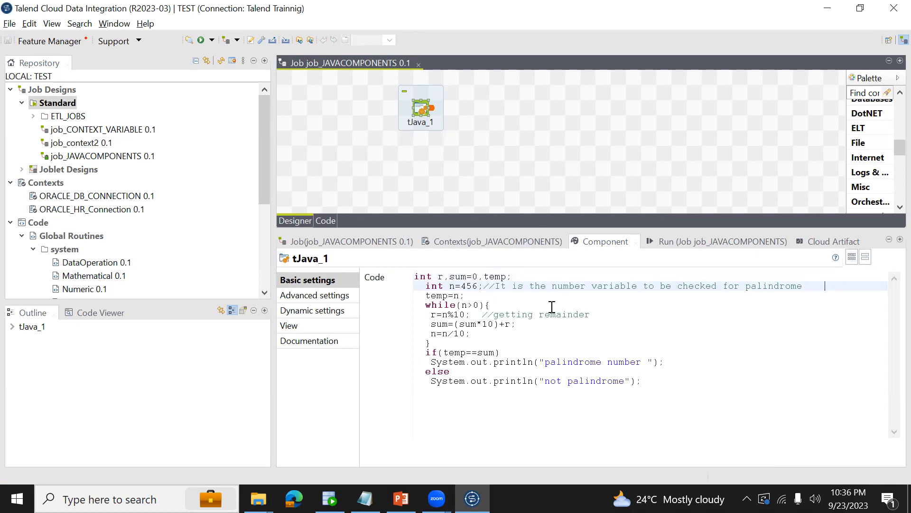
key("Return")
type("System.")
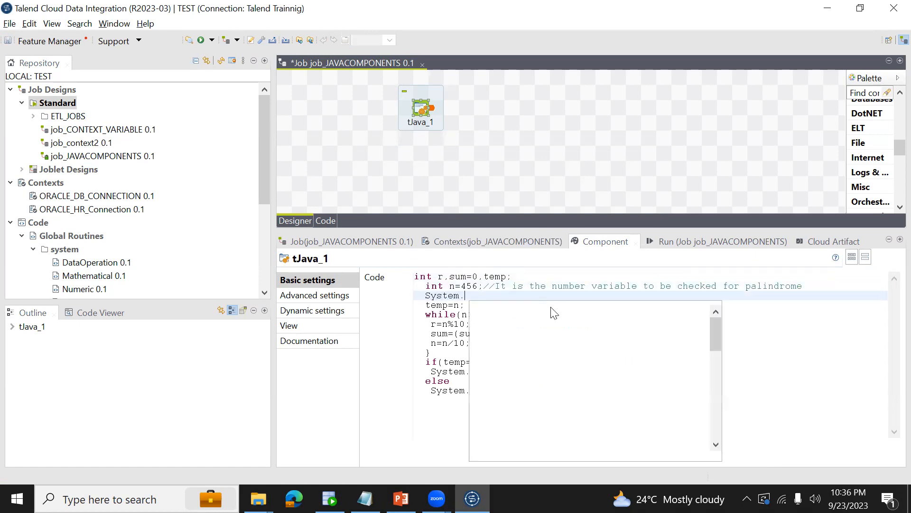
type("out.")
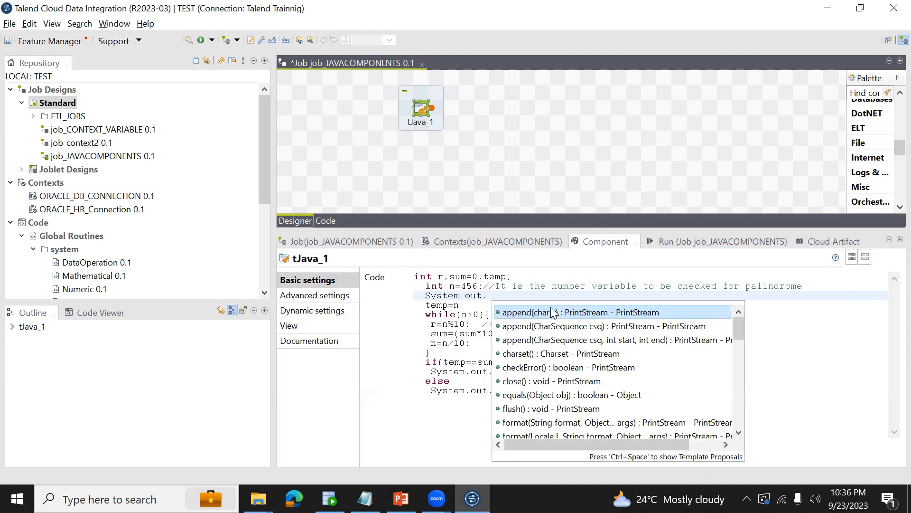
type("print")
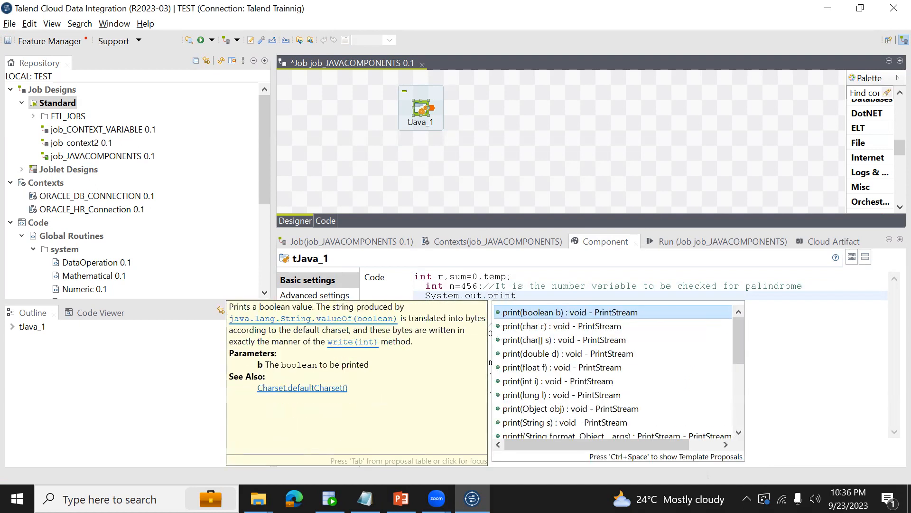
type("ln(")
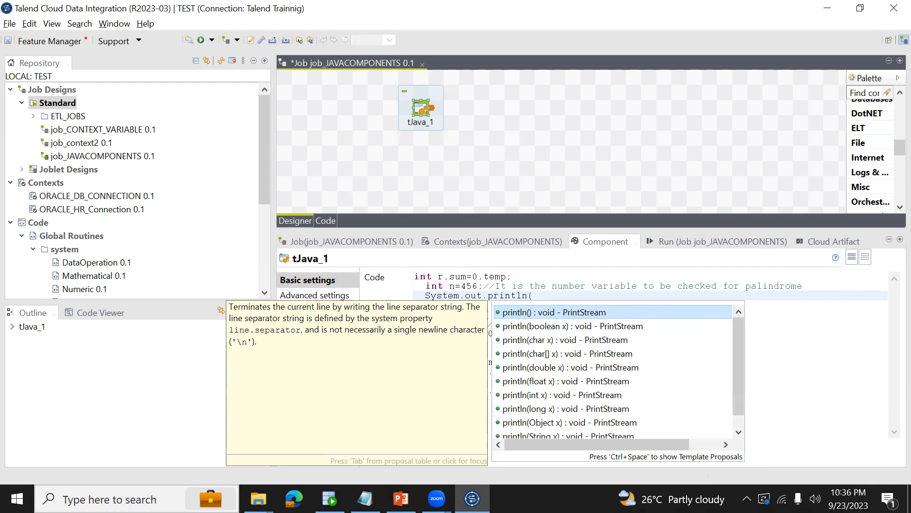
type("n")
key("ctrl+s")
Set the variable n to 45654 in the tJava code and save the job.
left_click(477, 285)
key("BackSpace")
key("BackSpace")
key("BackSpace")
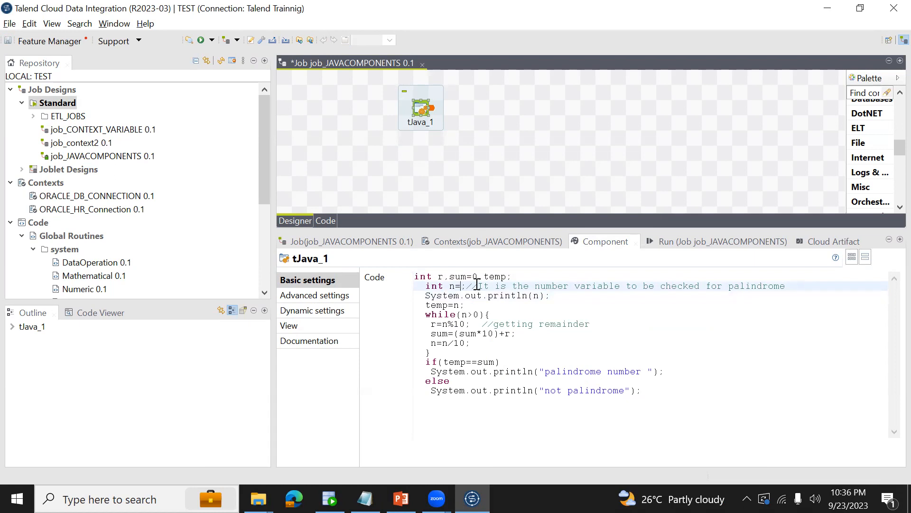
type("45654")
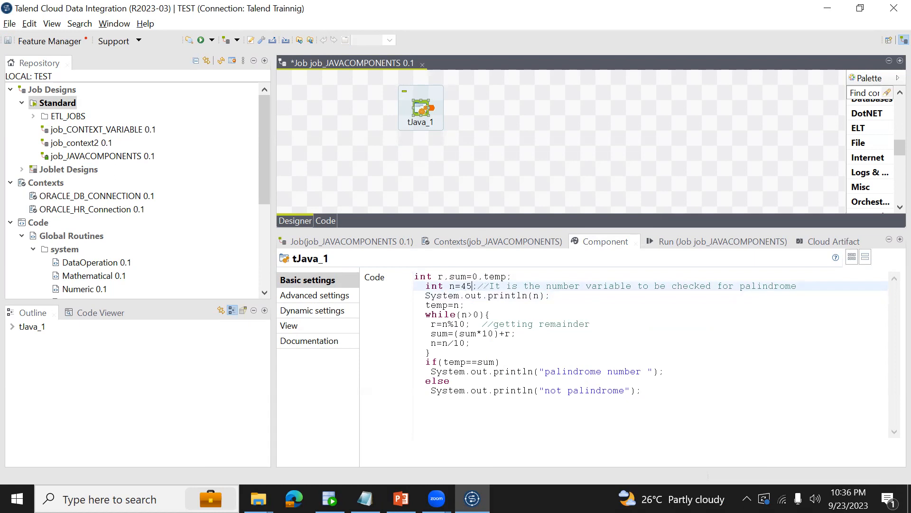
key("ctrl+s")
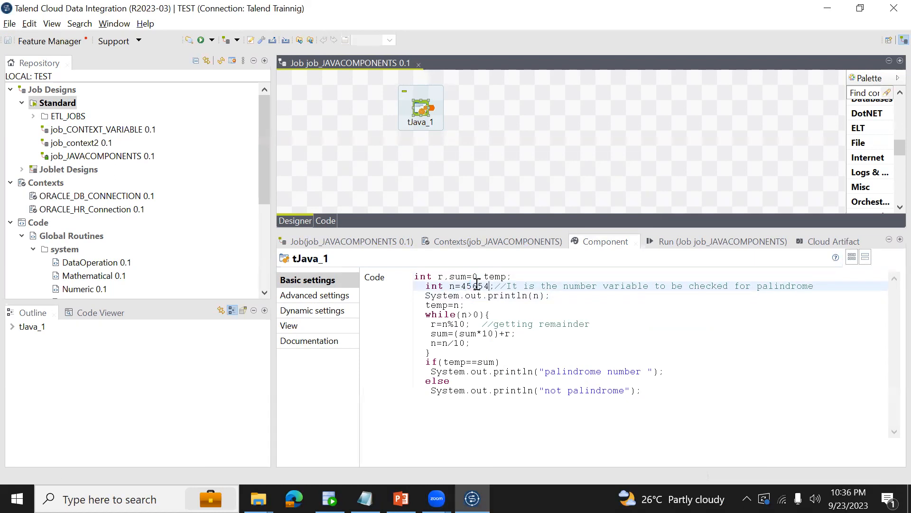
Run job_JAVACOMPONENTS and highlight the printed number and the palindrome verdict in the console output.
left_click(652, 241)
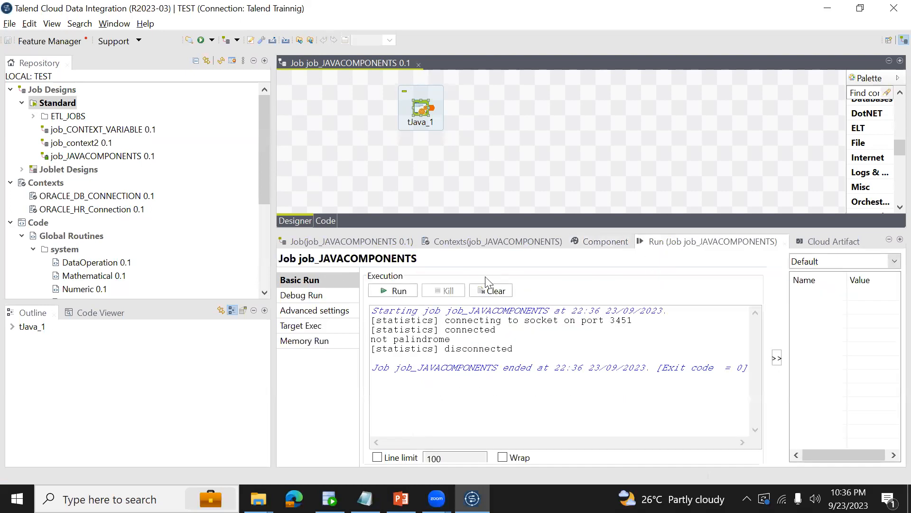
left_click(397, 291)
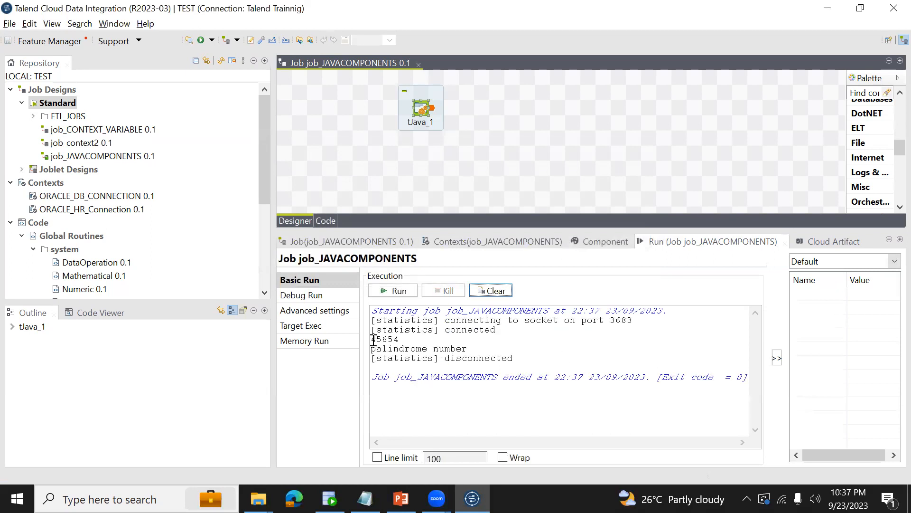
left_click_drag(374, 339, 400, 340)
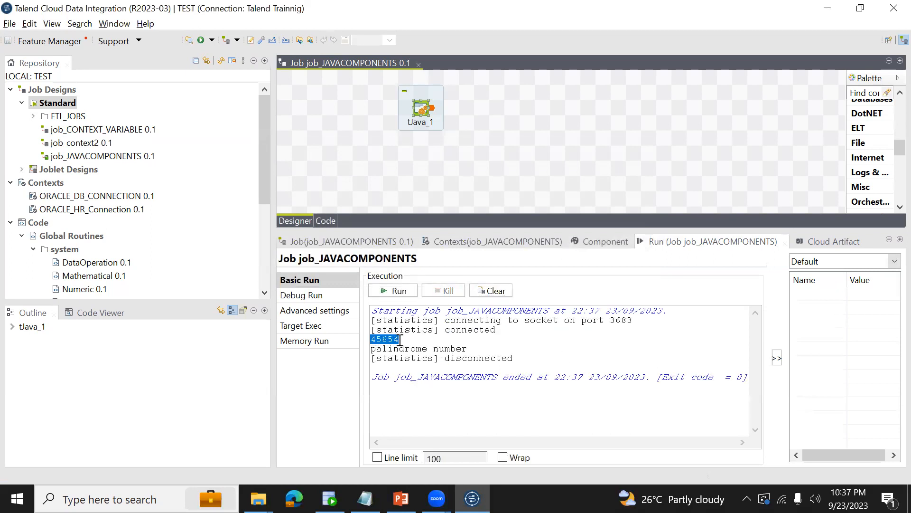
left_click_drag(473, 348, 371, 349)
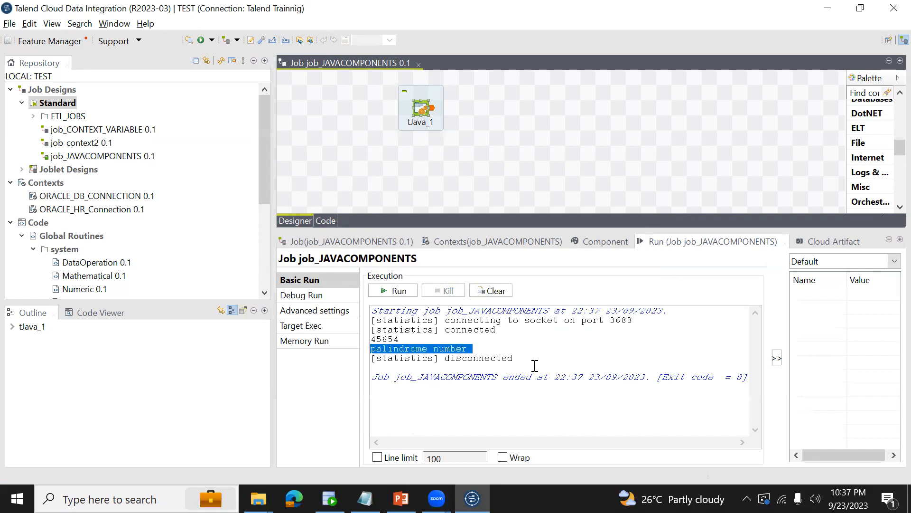
Set the variable n to 456541 in the tJava code, then save and rerun job_JAVACOMPONENTS.
left_click(420, 112)
left_click(595, 236)
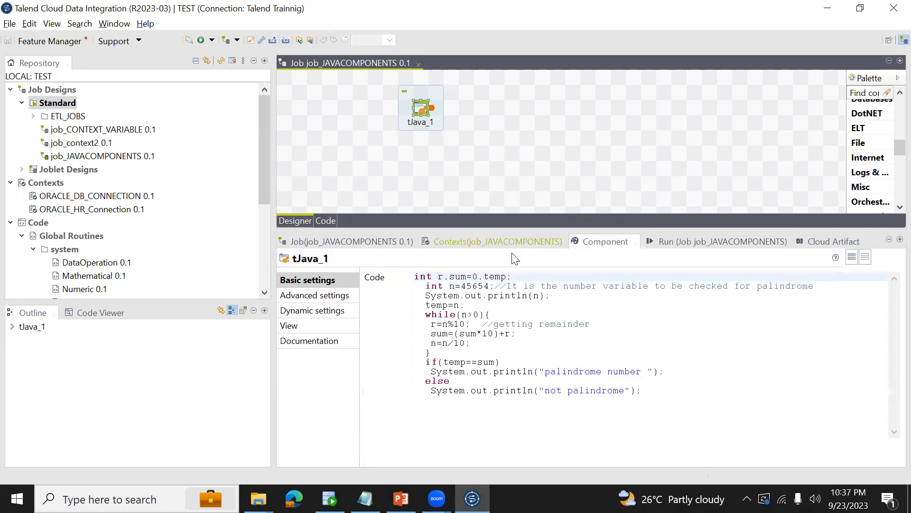
left_click(489, 287)
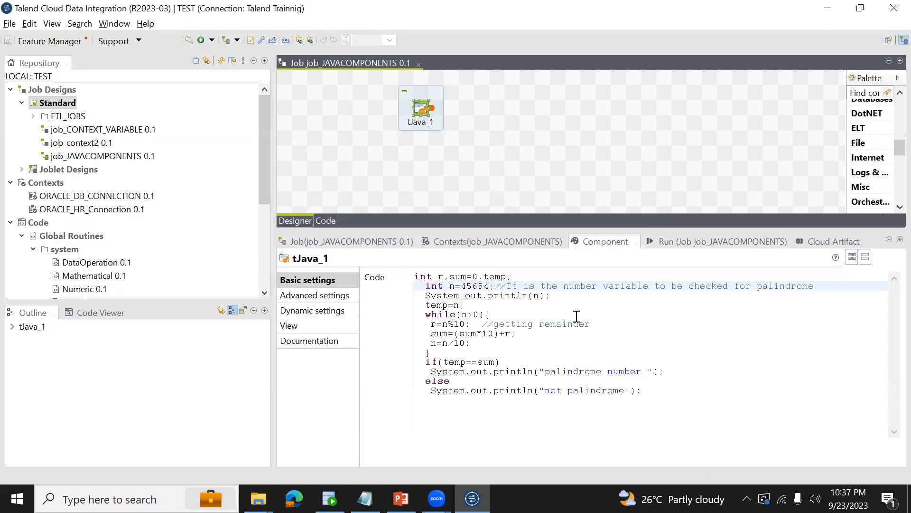
type("1")
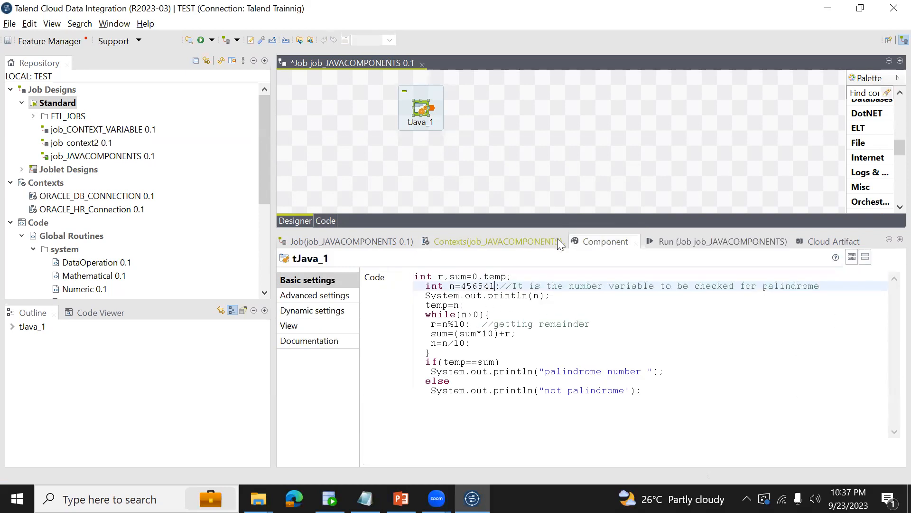
left_click_drag(461, 286, 496, 287)
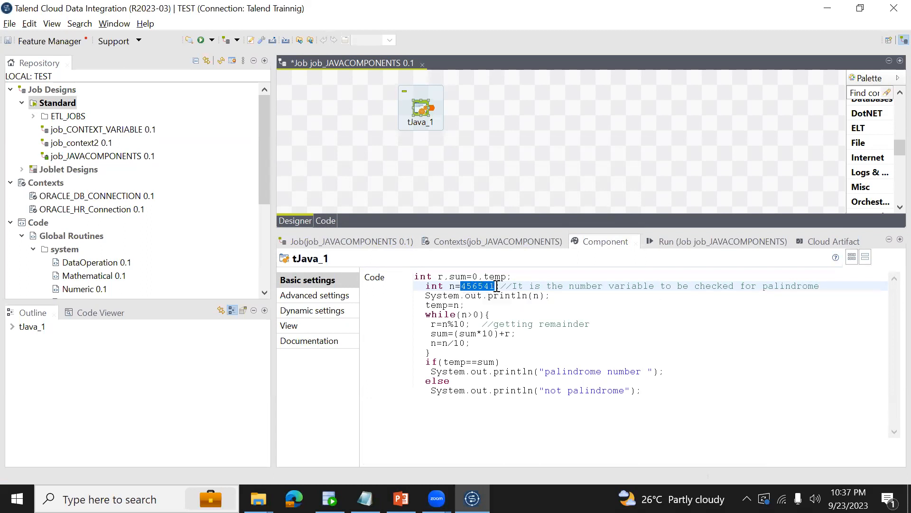
left_click(496, 286)
key("shift+Left")
key("shift+Left")
left_click(654, 244)
left_click(397, 290)
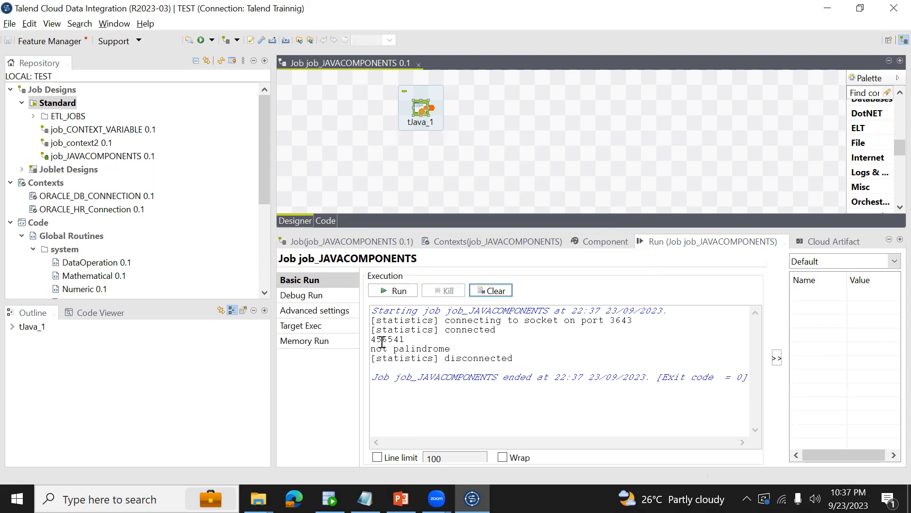
Delete all the palindrome code from the tJava component.
left_click(596, 245)
left_click(417, 109)
left_click(600, 341)
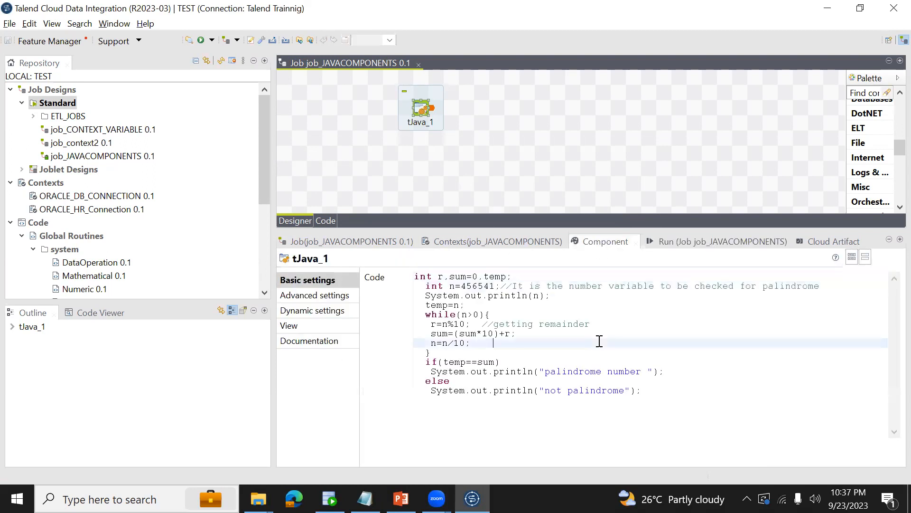
key("ctrl+a")
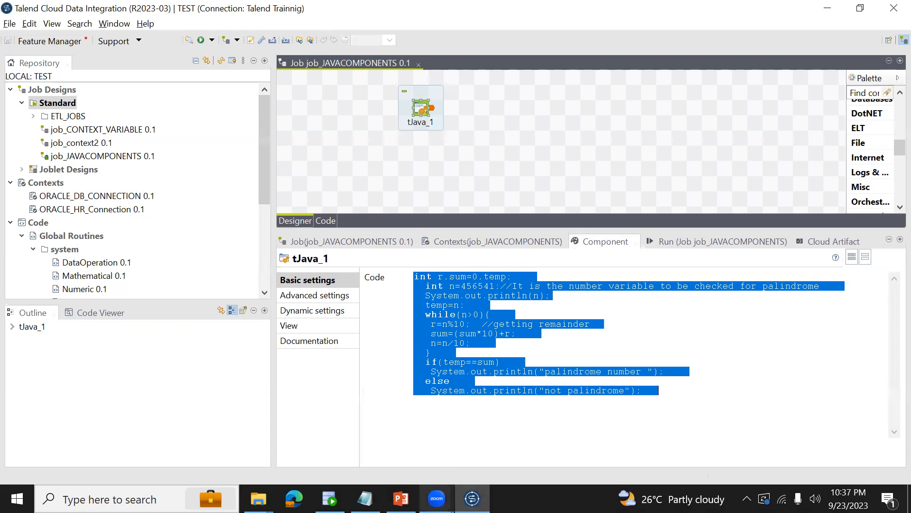
mouse_move(437, 499)
left_click(499, 452)
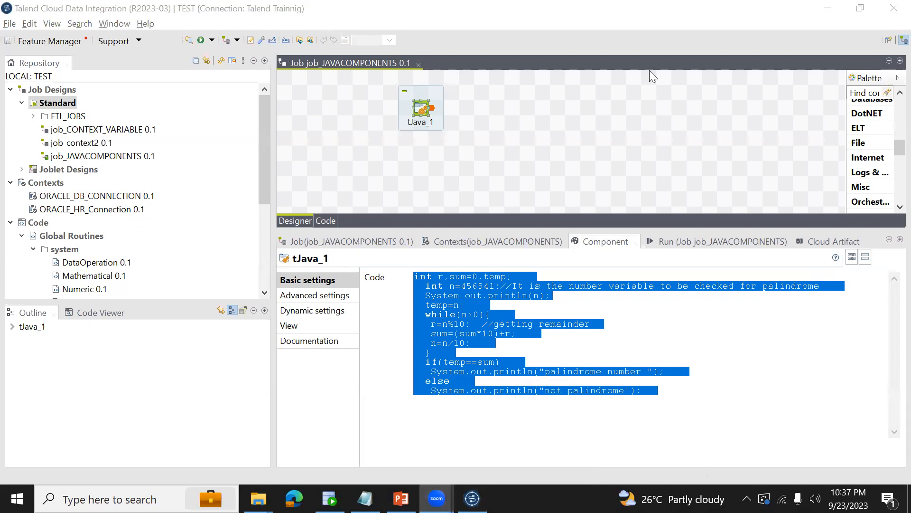
left_click(535, 111)
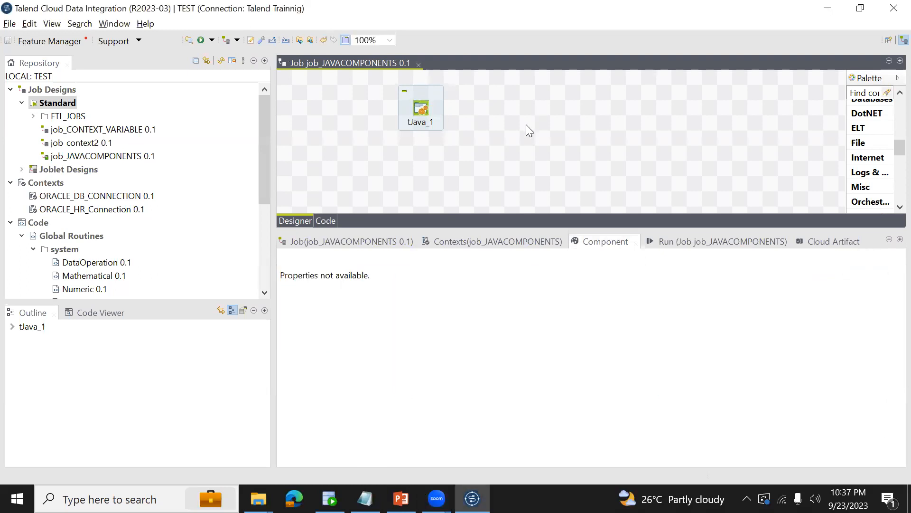
left_click(423, 113)
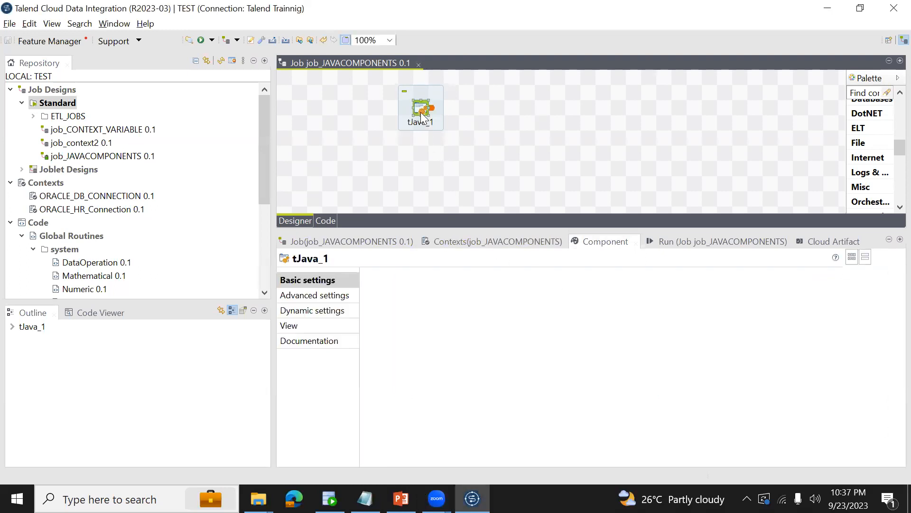
left_click(582, 327)
key("ctrl+a")
key("Delete")
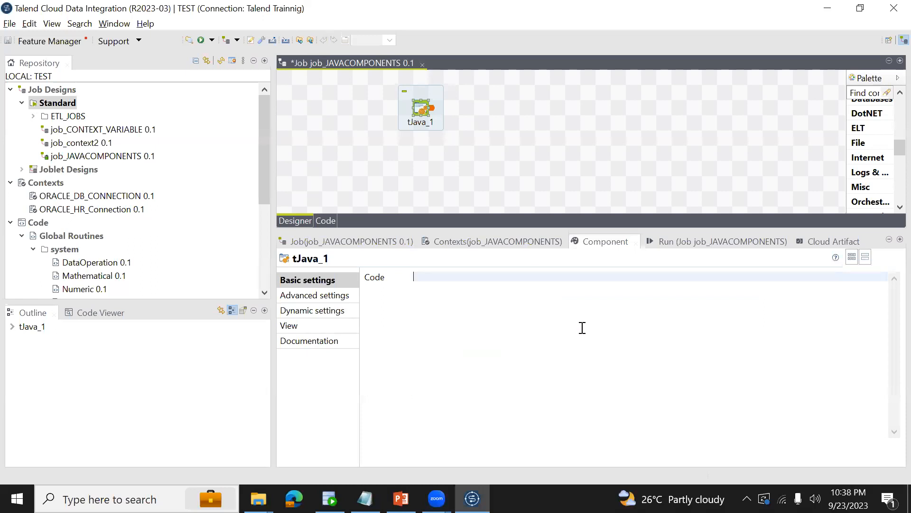
Declare String FULLNAME="DATAANALYTICS"; in the empty tJava code and save the job.
type("String")
type("FULLNAME")
type("=\"DATAANALYTICS{")
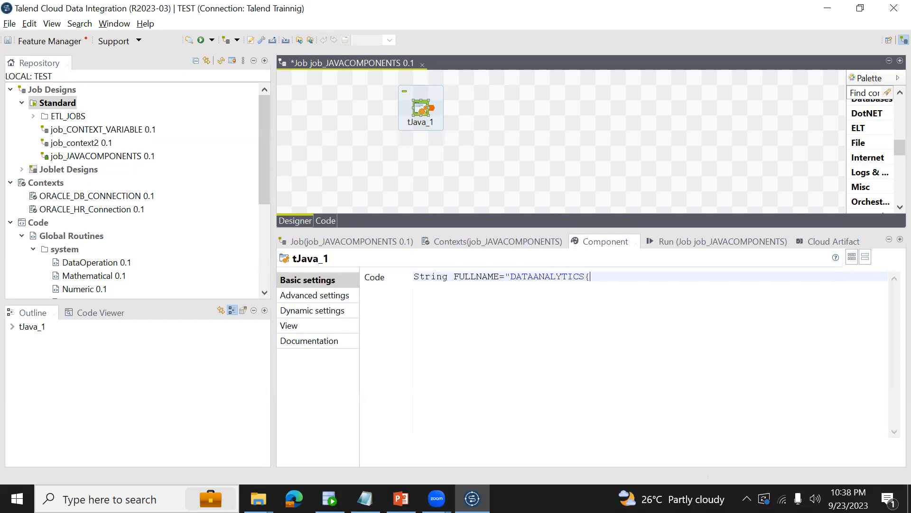
key("BackSpace")
key("ctrl+s")
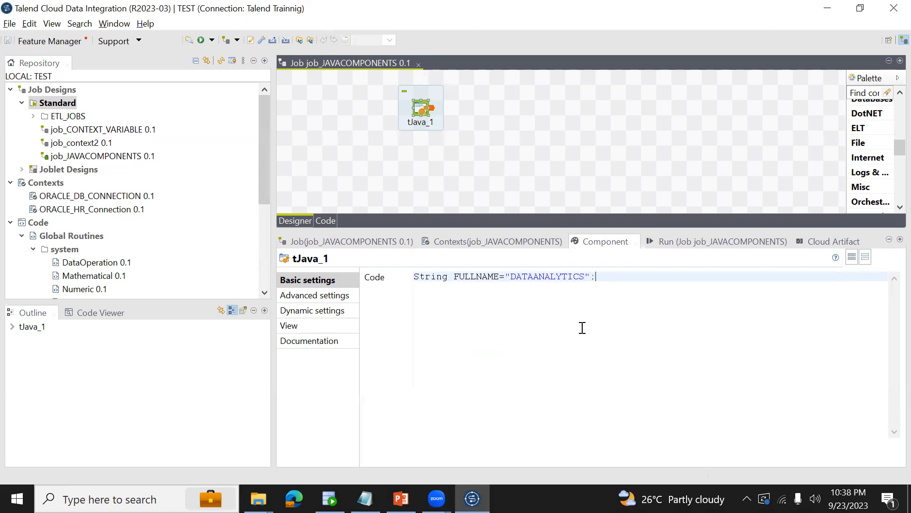
Add System.out.println(FULLNAME); two lines below the FULLNAME declaration.
double_click(457, 278)
left_click(615, 275)
key("Return")
type("System")
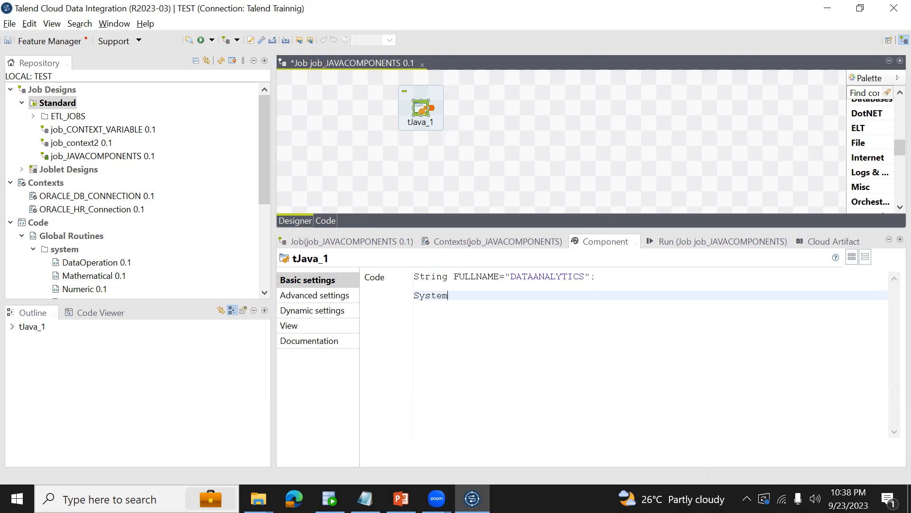
type(".ou")
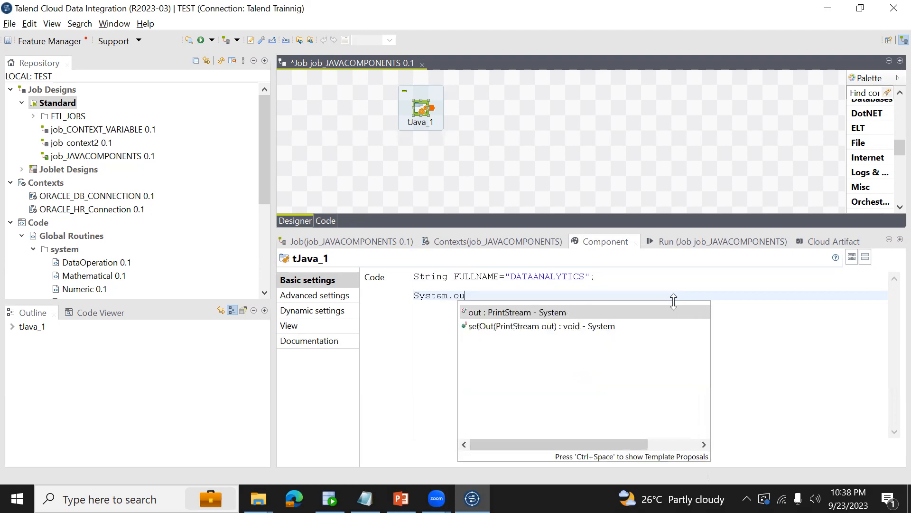
type("t.print")
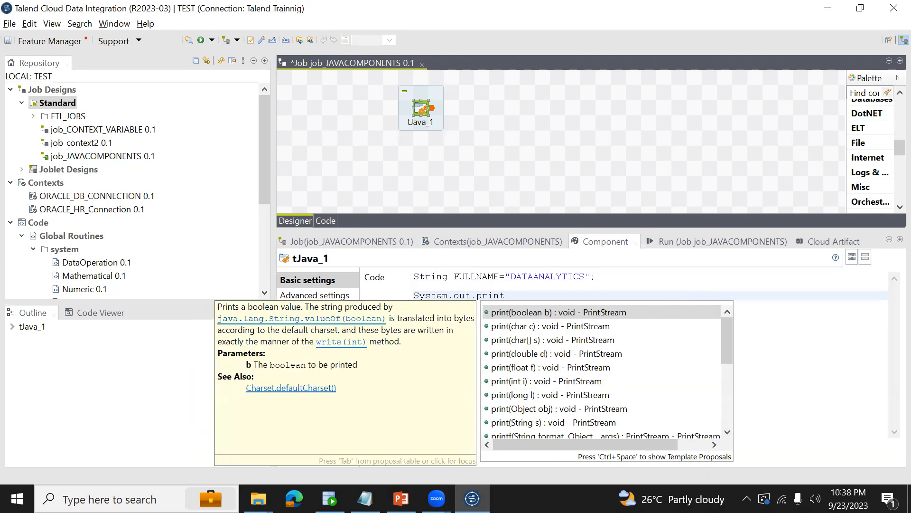
type("ln(")
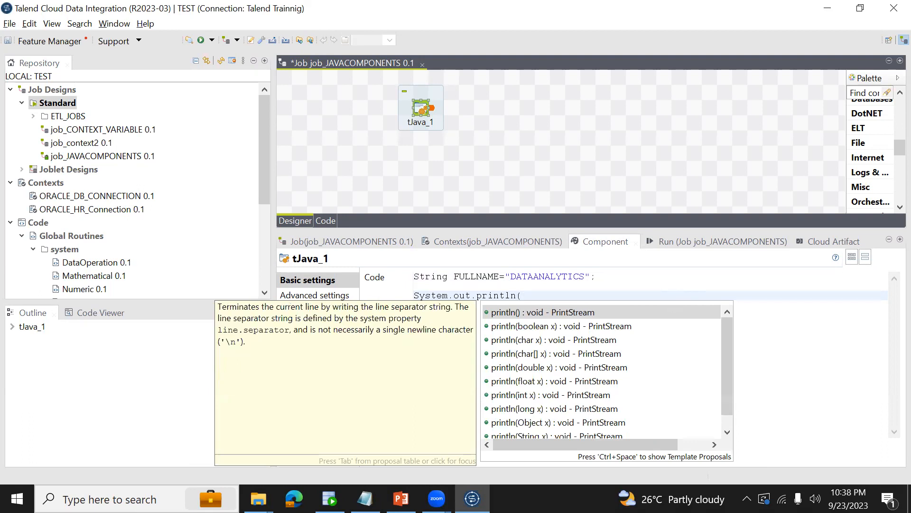
type("FULLNAME);")
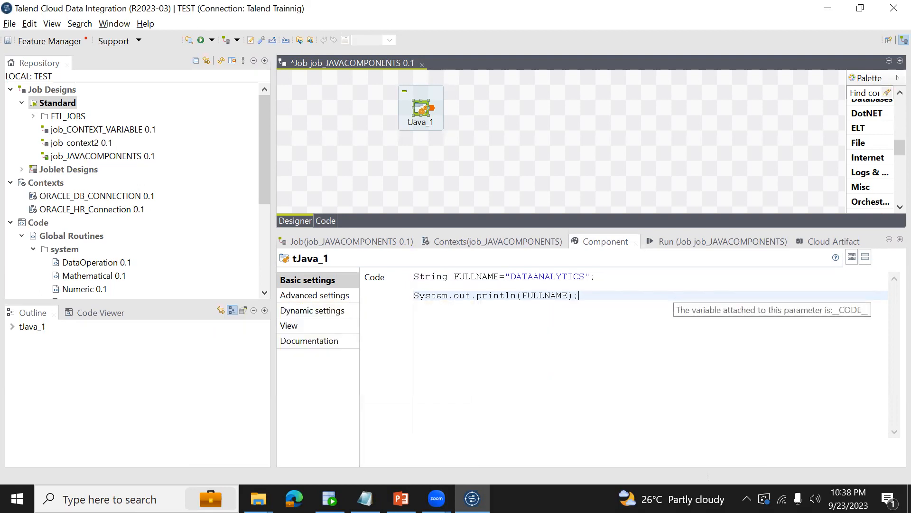
Save job_JAVACOMPONENTS and run it to print the FULLNAME variable.
key("ctrl+s")
left_click(673, 241)
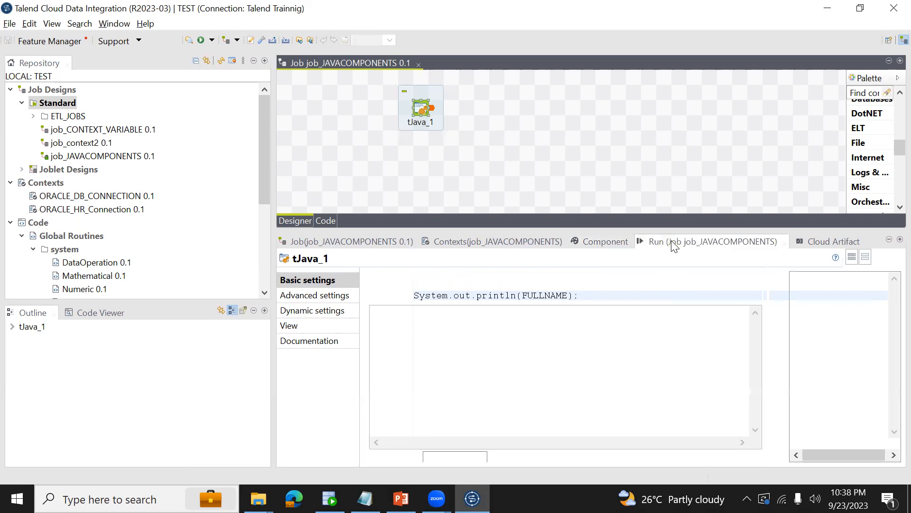
left_click(394, 290)
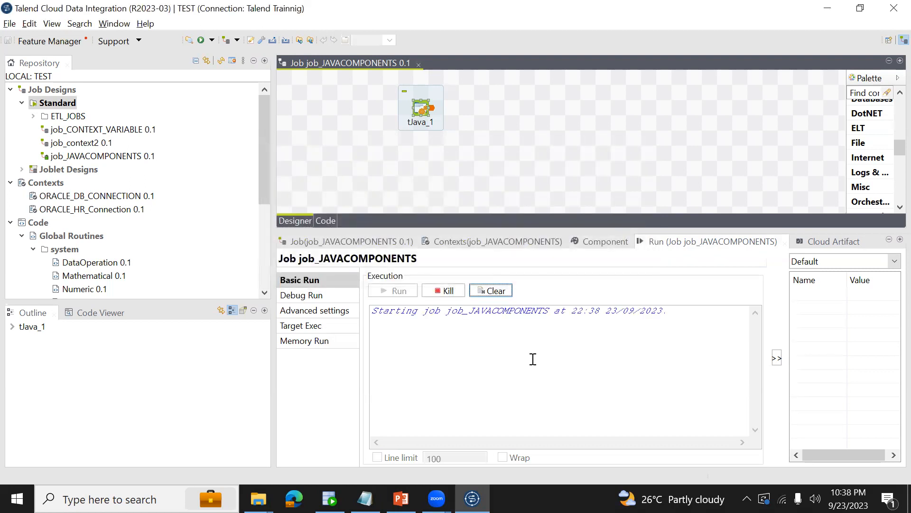
Reopen the tJava component's code and select the DATAANALYTICS value of the FULLNAME string.
left_click(598, 240)
left_click(417, 114)
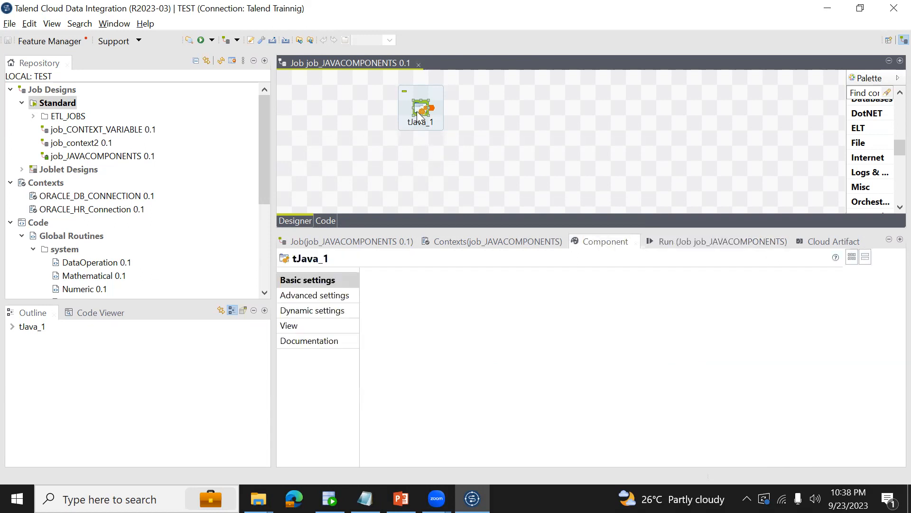
double_click(549, 277)
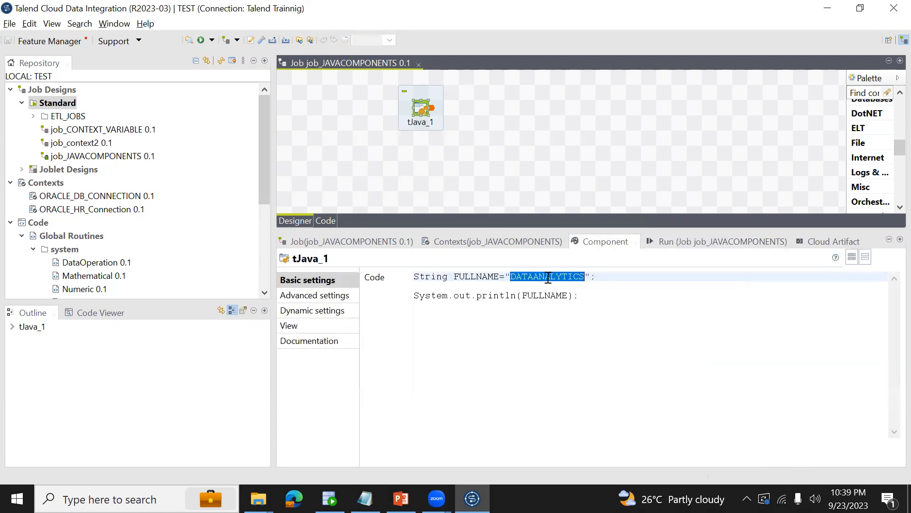
Change the print statement to System.out.println(FULLNAME.toLowerCase()); using the suggested toLowerCase() method.
left_click(606, 275)
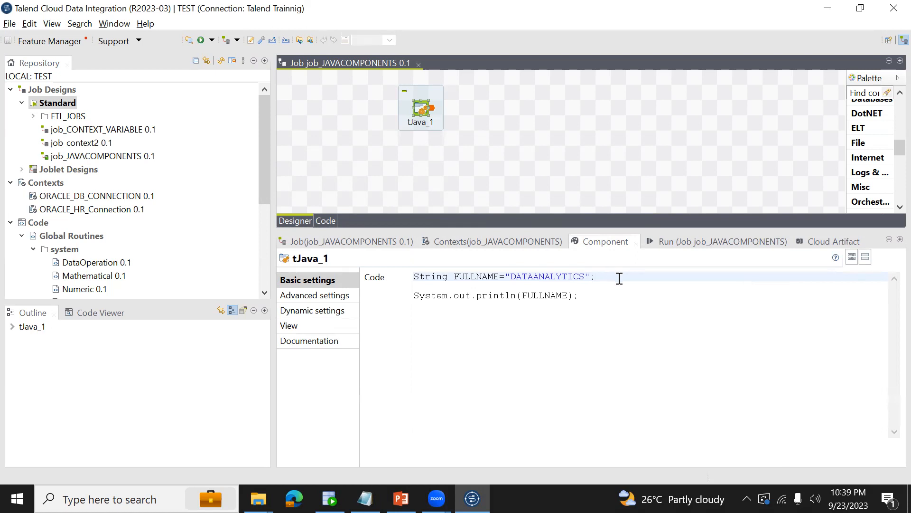
left_click(596, 295)
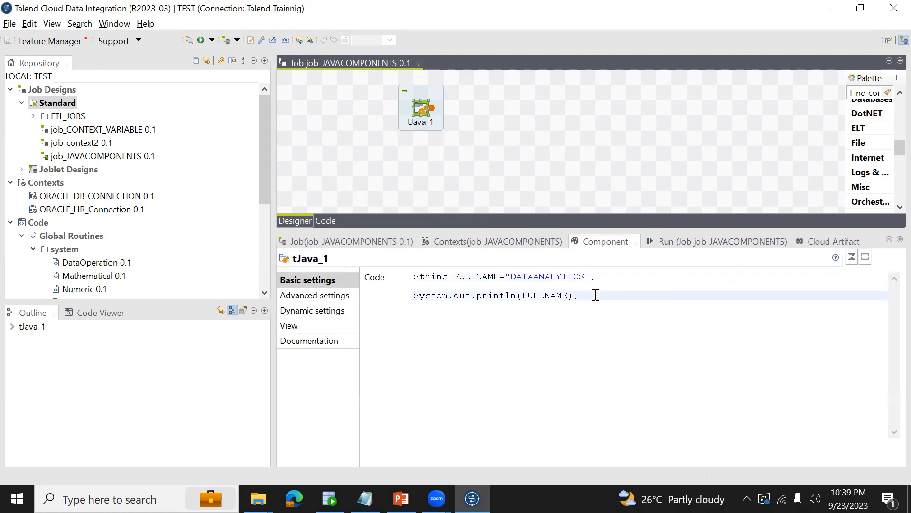
key("shift+Left")
key("shift+Left")
key("BackSpace")
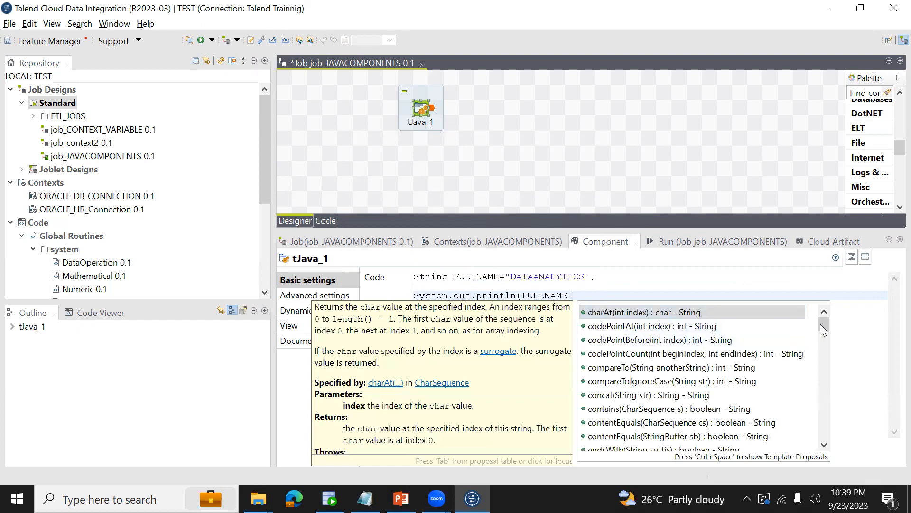
left_click_drag(826, 323, 836, 423)
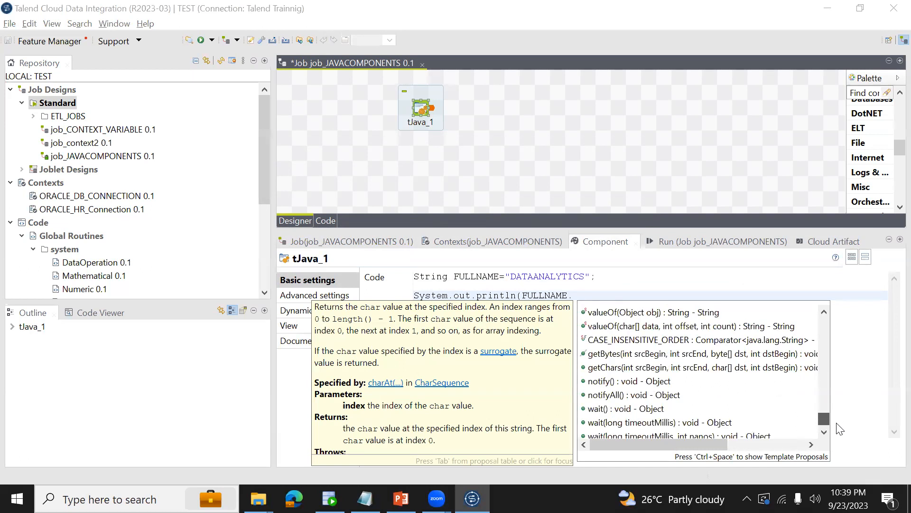
left_click(602, 293)
type(".to")
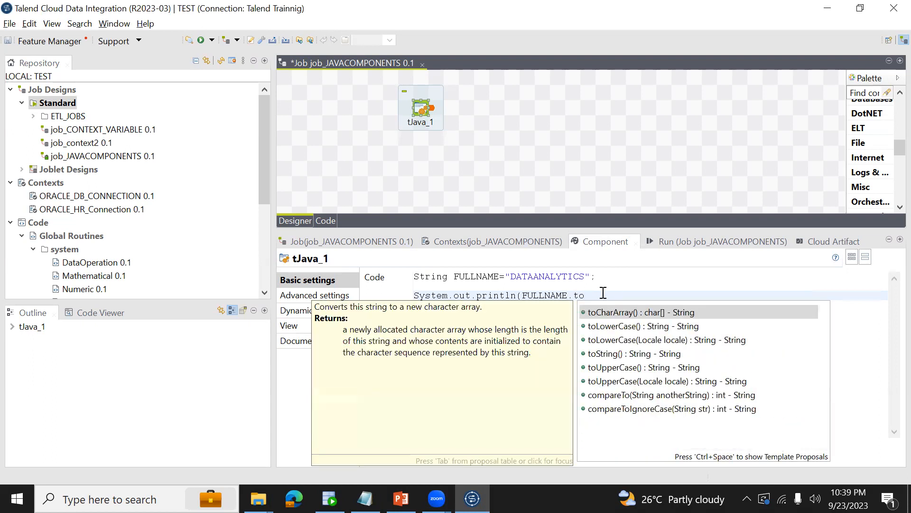
double_click(623, 328)
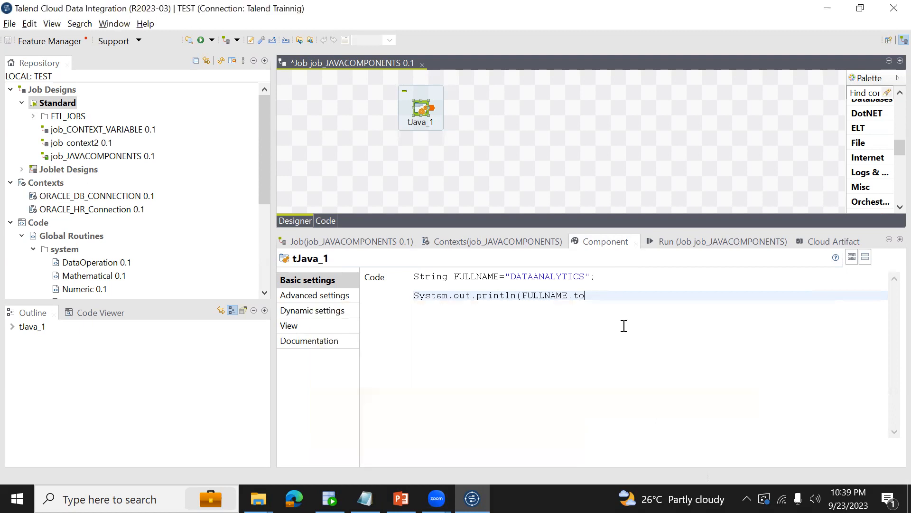
type(")")
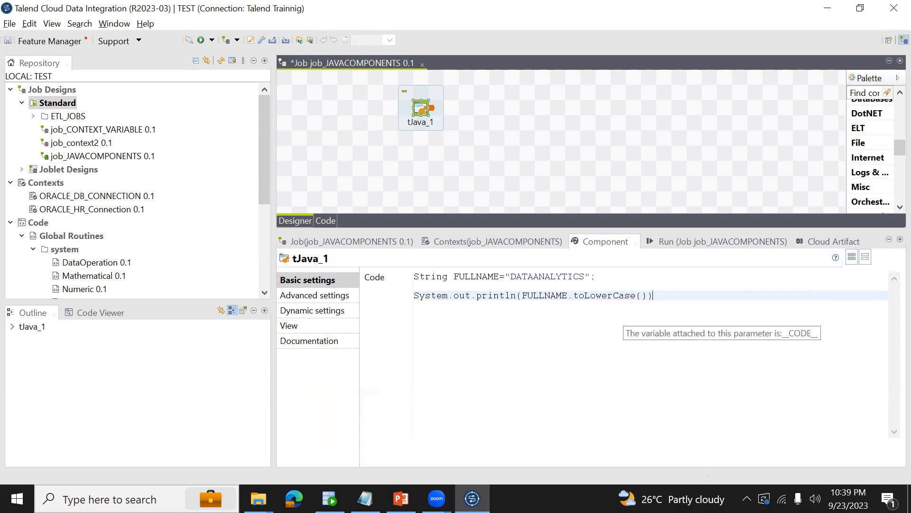
Run job_JAVACOMPONENTS to print FULLNAME in lowercase and select the printed value in the output.
left_click_drag(511, 276, 582, 276)
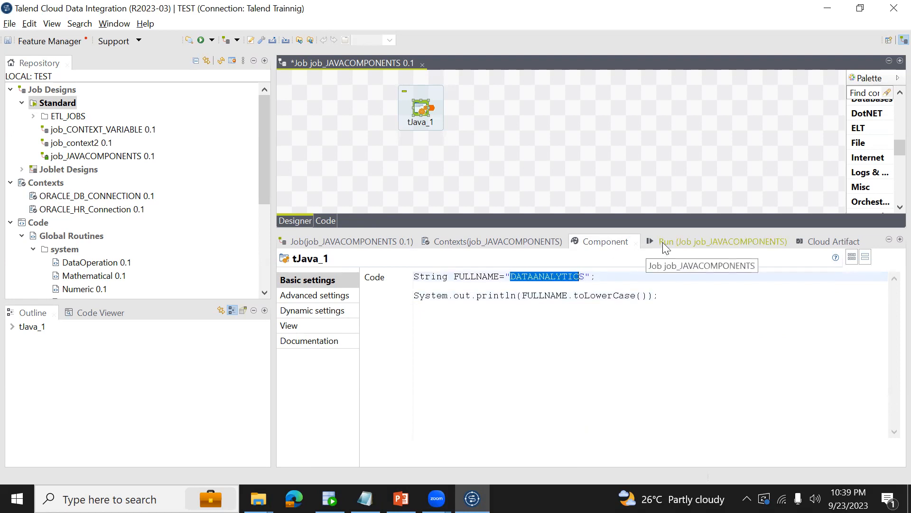
left_click(662, 242)
left_click(393, 290)
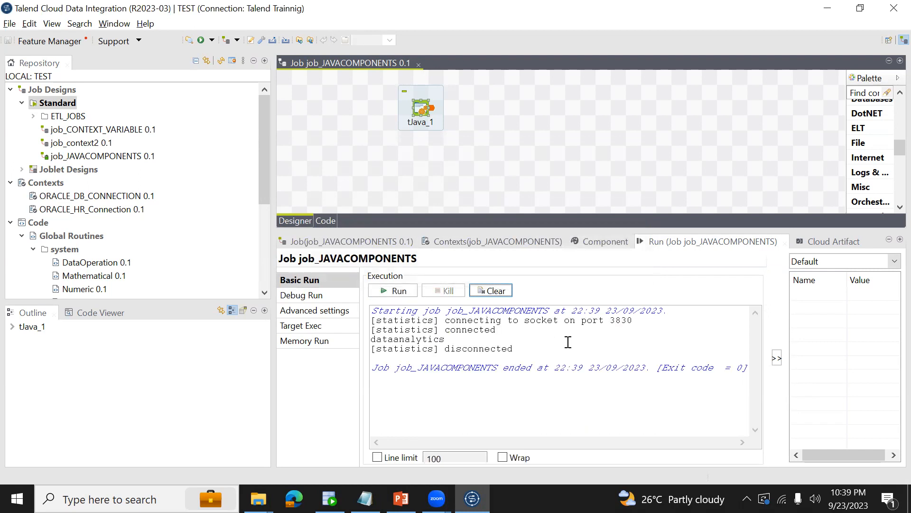
double_click(432, 347)
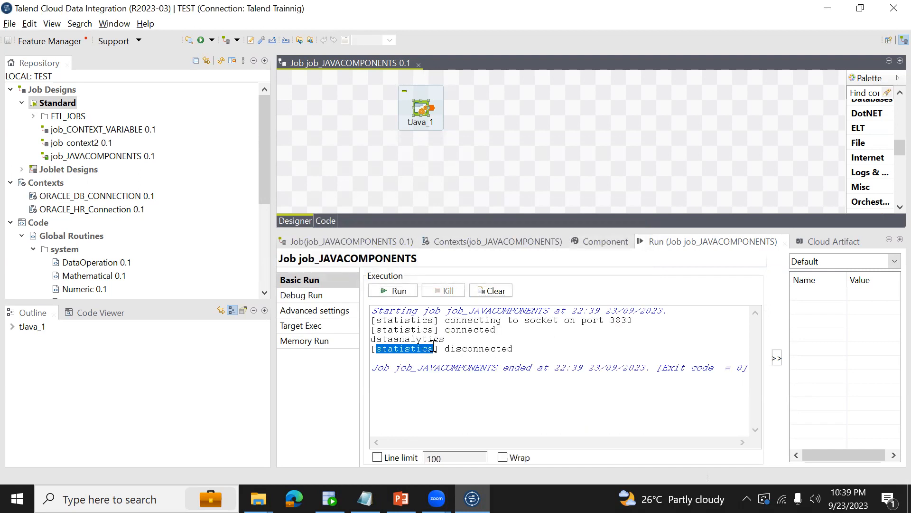
left_click(419, 336)
double_click(420, 336)
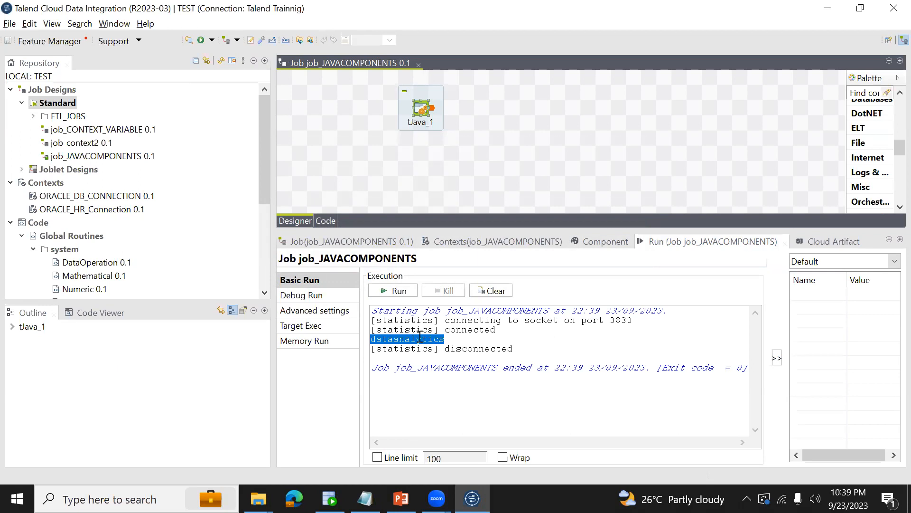
left_click(450, 338)
double_click(450, 339)
Reopen the tJava component's code and insert a blank line below the FULLNAME declaration.
left_click(608, 242)
left_click(421, 111)
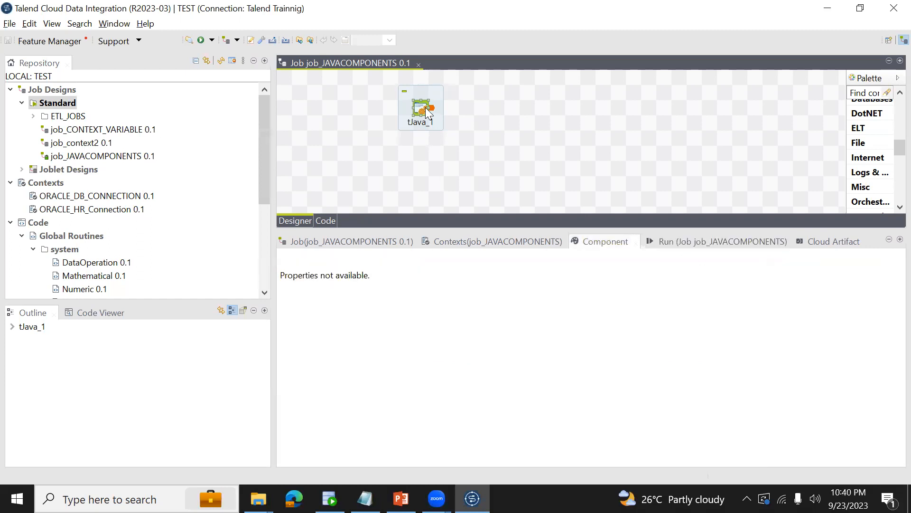
left_click(616, 276)
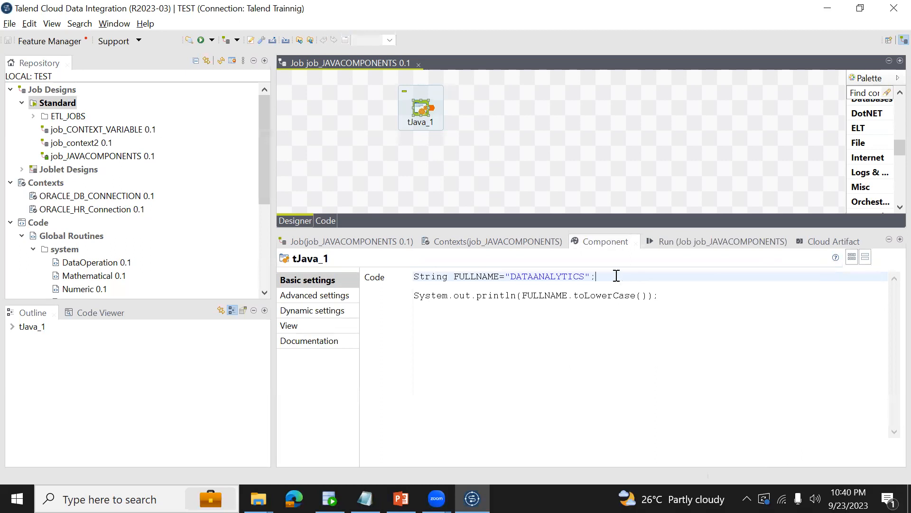
key("Return")
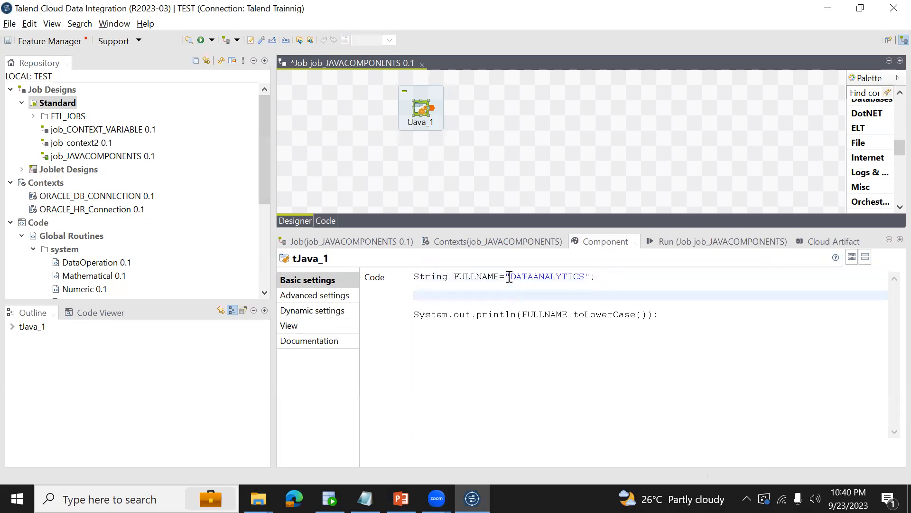
Make the first and last letters of the FULLNAME value lowercase, giving "dATAANALYTICs", and save the job.
left_click_drag(510, 276, 585, 276)
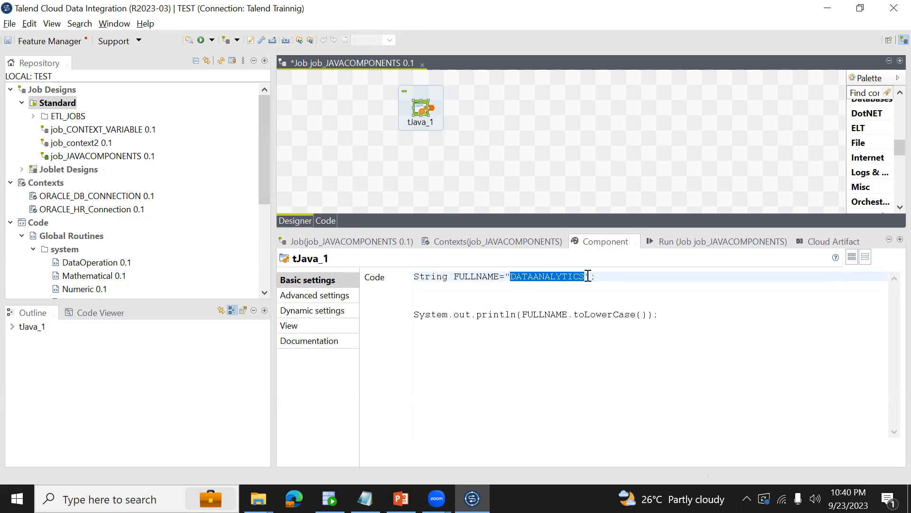
left_click(587, 276)
key("BackSpace")
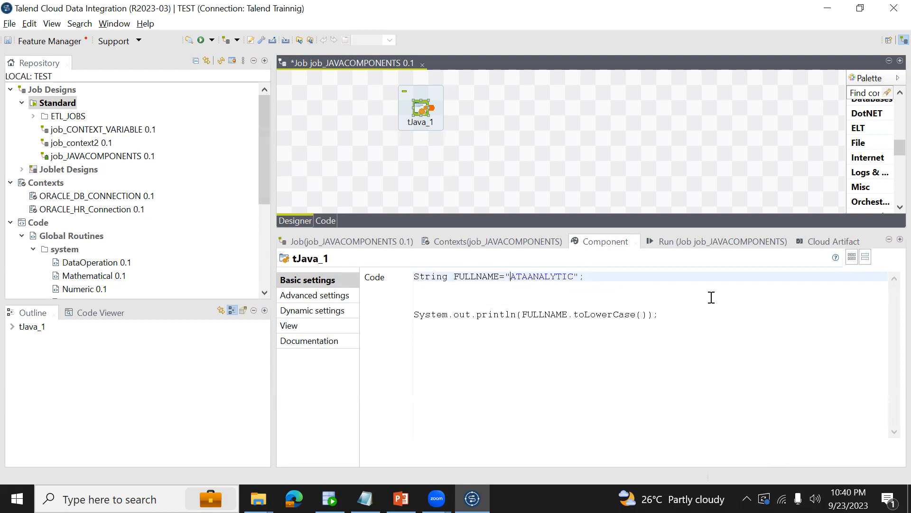
key("BackSpace")
type("ada")
key("BackSpace")
key("BackSpace")
key("BackSpace")
type("d")
type("s")
key("ctrl+s")
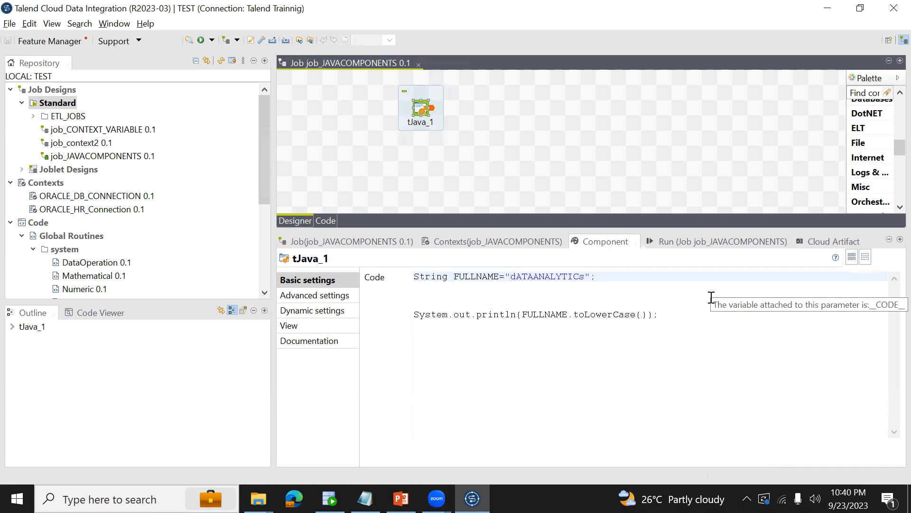
Insert another blank line directly below the FULLNAME declaration to make room for more code.
key("Return")
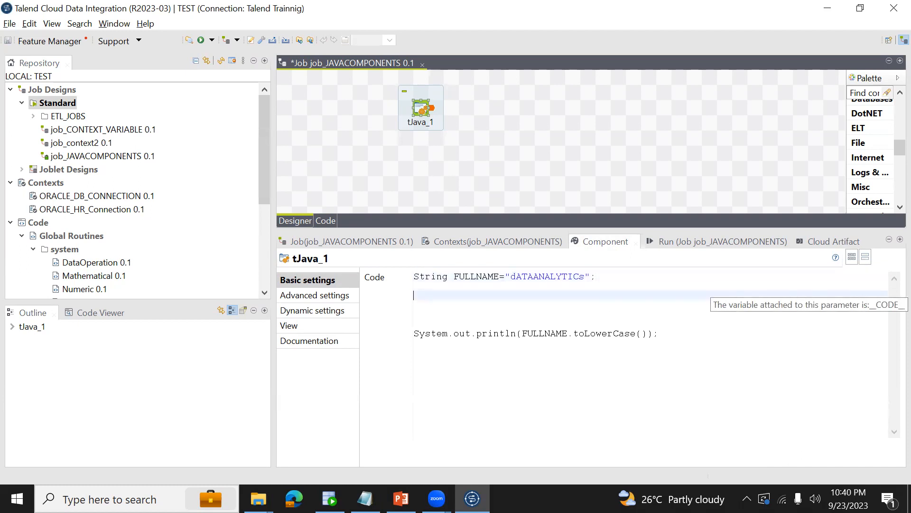
key("Return")
left_click(712, 297)
type("S")
key("BackSpace")
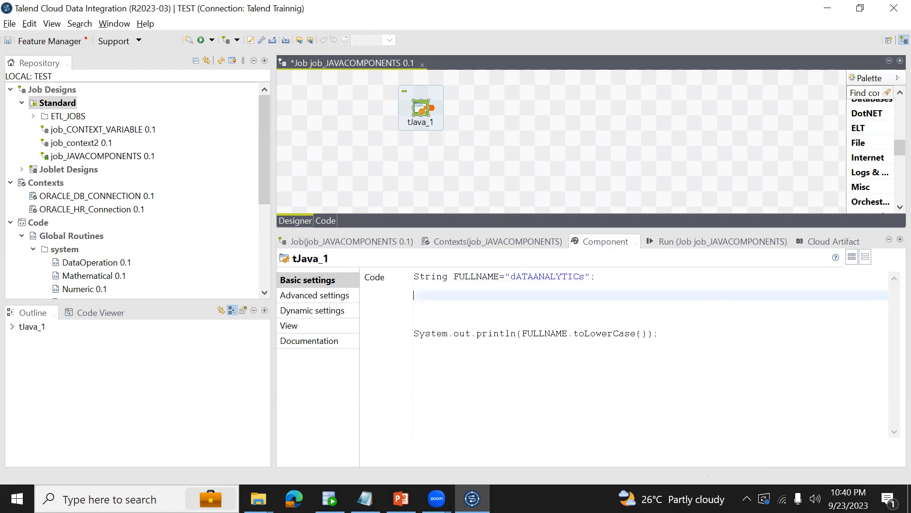
key("Up")
key("Down")
key("Up")
key("Up")
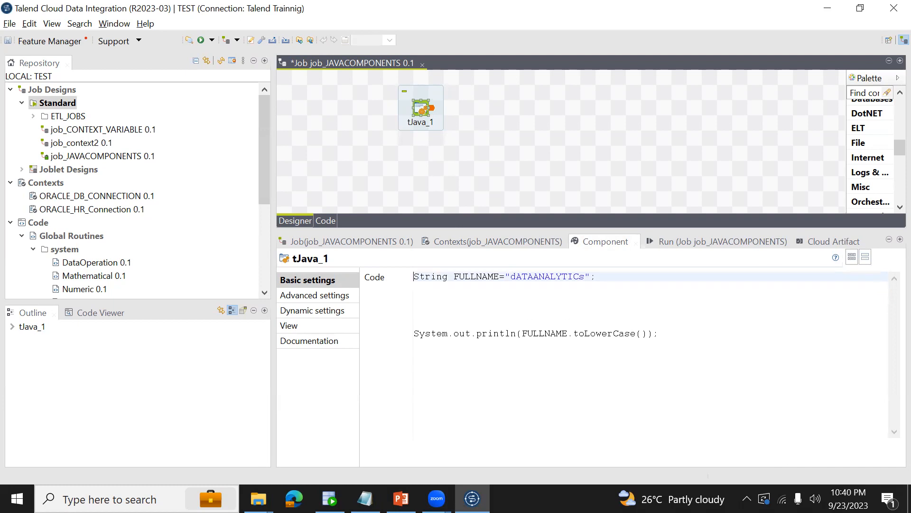
Add FULLNAME=FULLNAME.toUpperCase(); on the line directly below the declaration and save the job.
double_click(484, 276)
key("ctrl+c")
left_click(483, 287)
key("ctrl+v")
type("=")
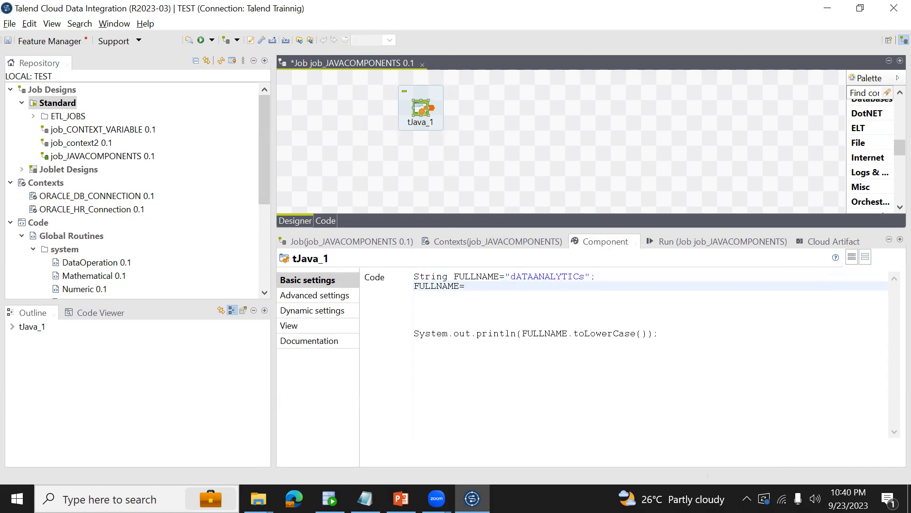
key("ctrl+v")
type(".")
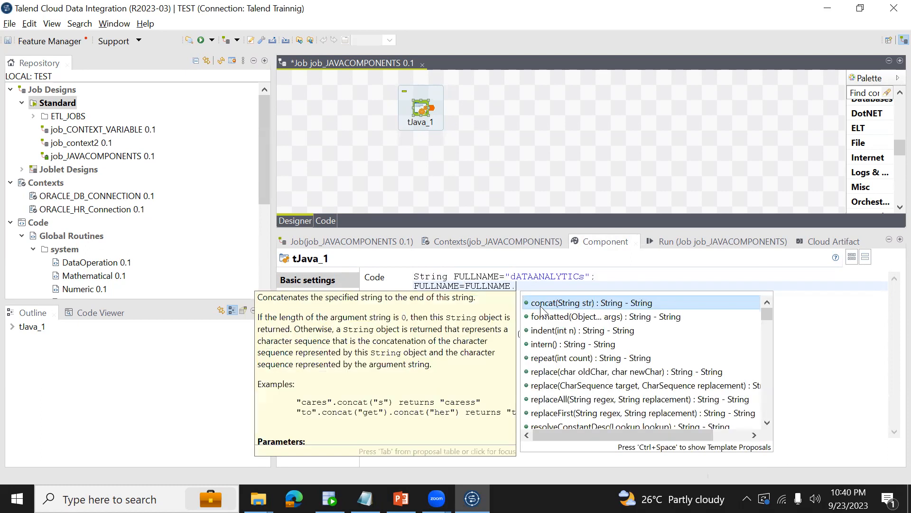
type("to")
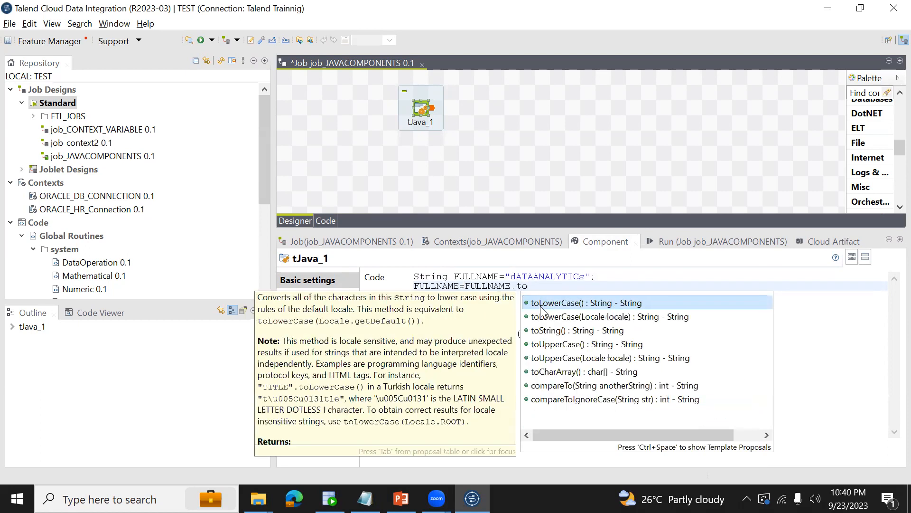
double_click(576, 344)
type(";")
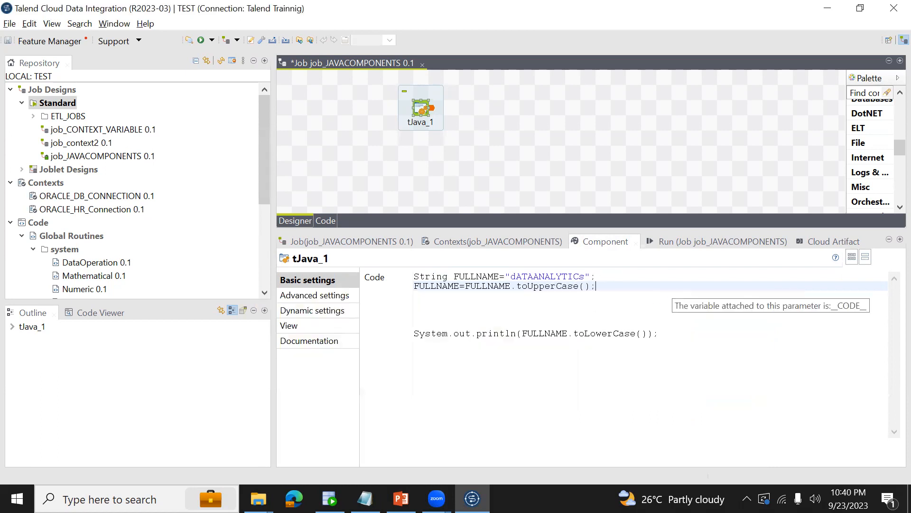
key("ctrl+s")
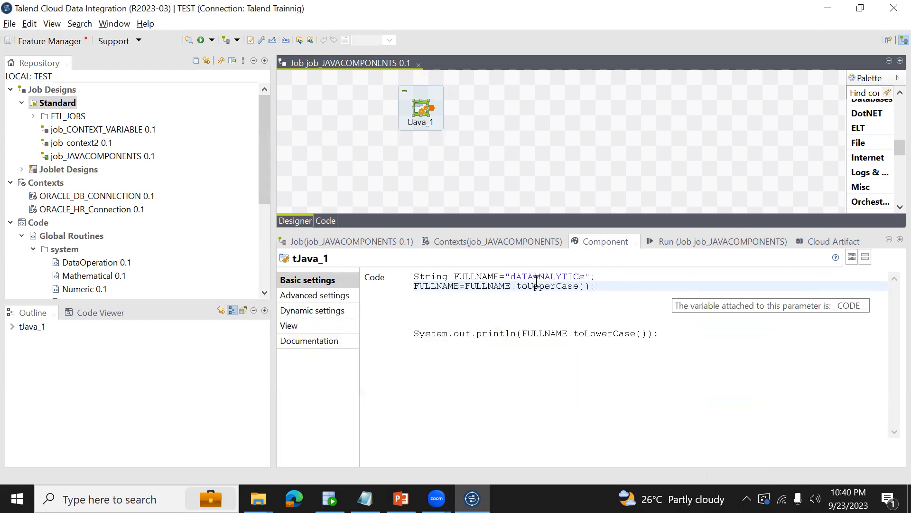
Start a new variable declaration, String FL=, two lines below the toUpperCase assignment.
left_click_drag(506, 277, 594, 280)
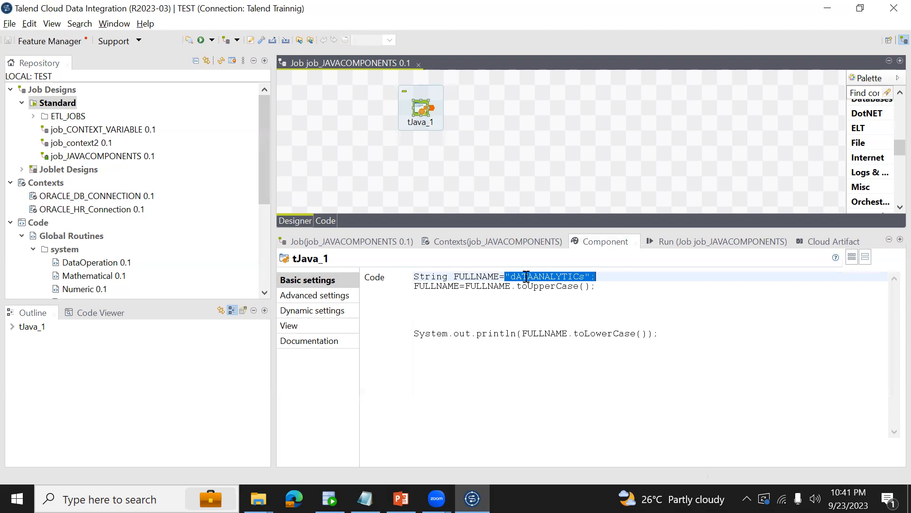
left_click_drag(517, 286, 589, 288)
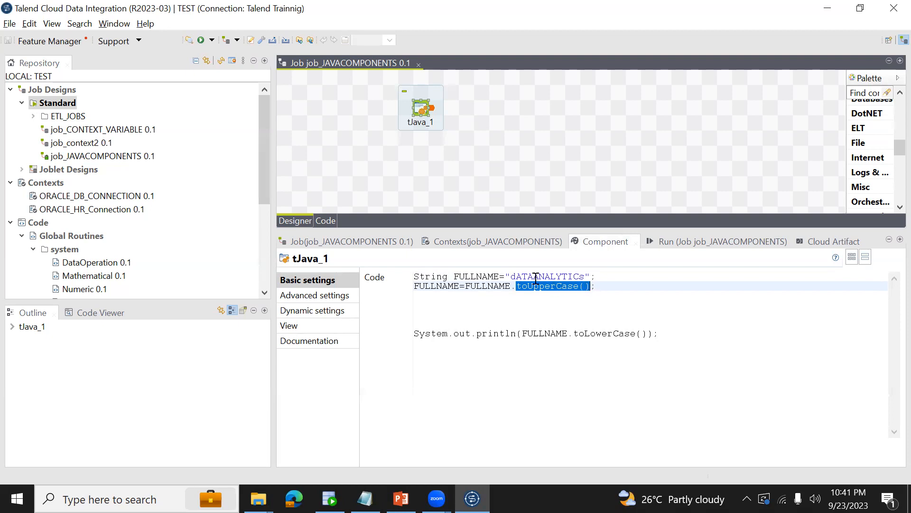
left_click_drag(506, 277, 591, 276)
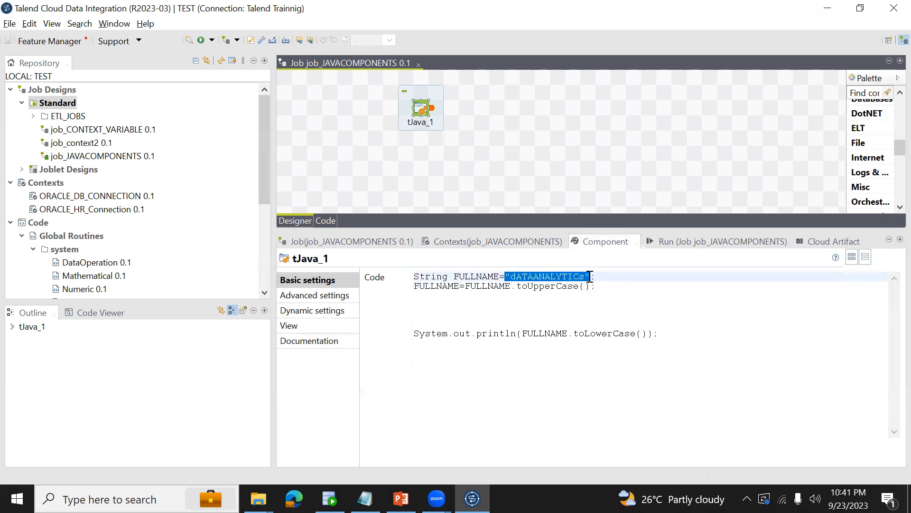
left_click(613, 282)
key("Return")
key("Return")
type("STRING")
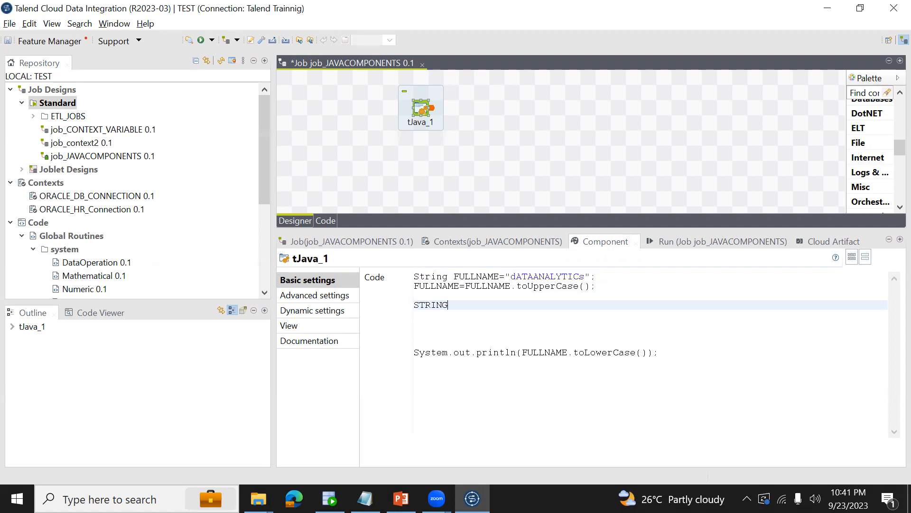
key("shift+Home")
type("String ")
type("FIRSTLE")
key("BackSpace")
key("BackSpace")
key("BackSpace")
key("BackSpace")
key("BackSpace")
key("BackSpace")
type("L=")
Complete the FL declaration with FULLNAME.substring(0); using the single-index substring method, and save the job.
double_click(488, 285)
key("ctrl+c")
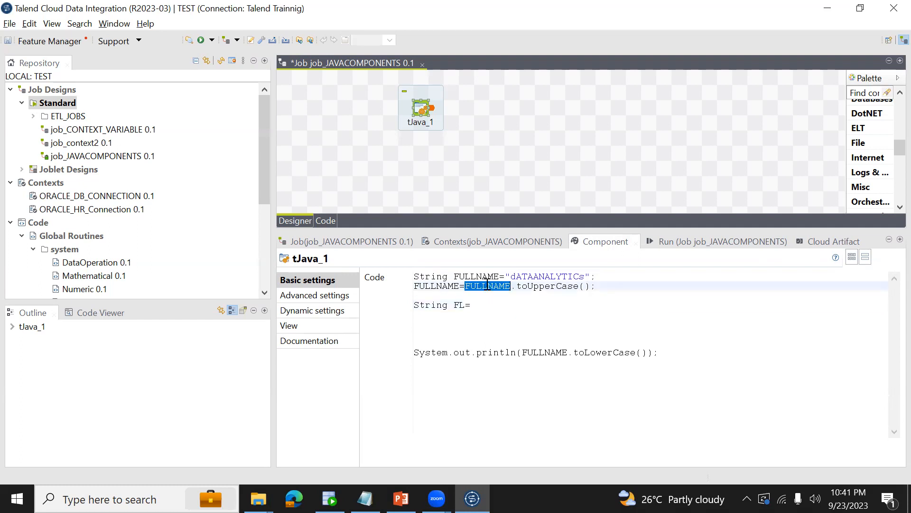
left_click(492, 302)
key("ctrl+v")
type(".")
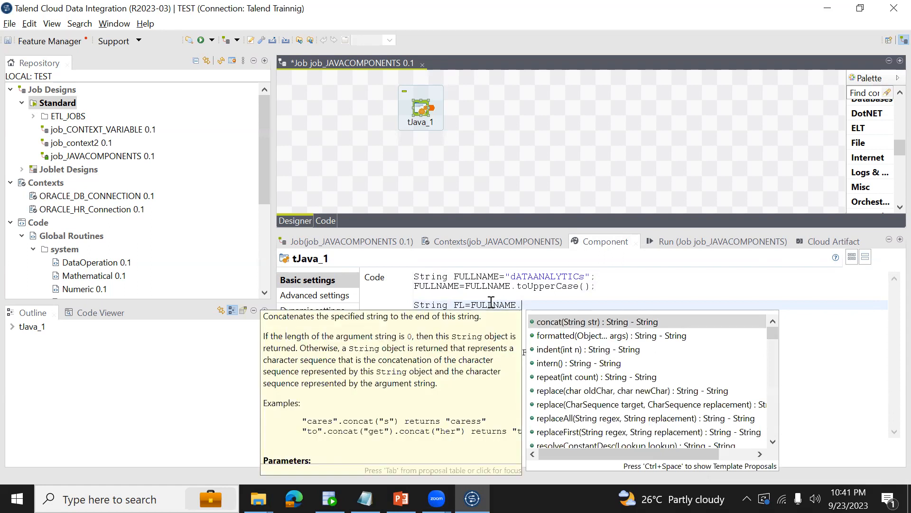
type("su")
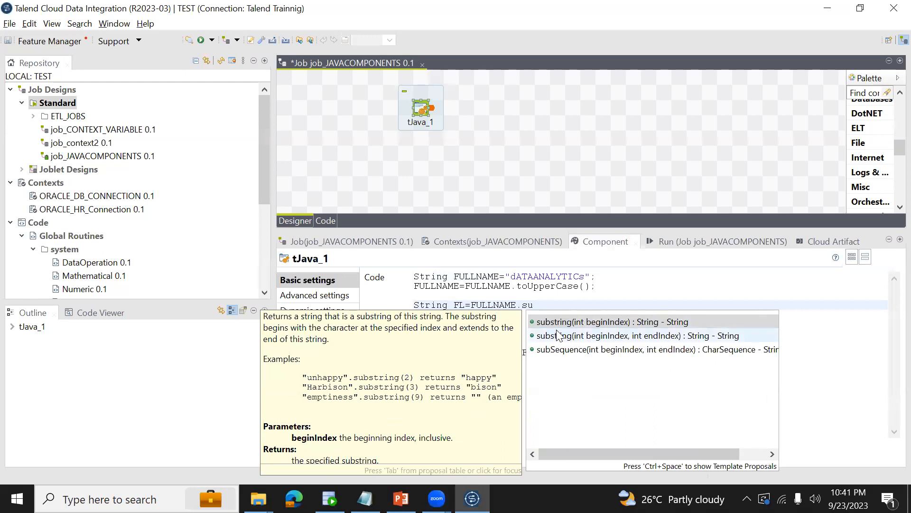
double_click(553, 323)
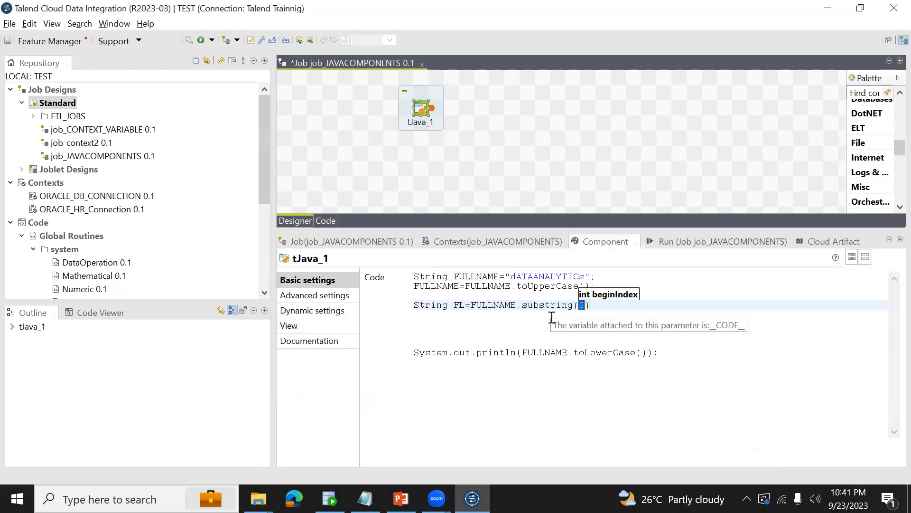
left_click(613, 307)
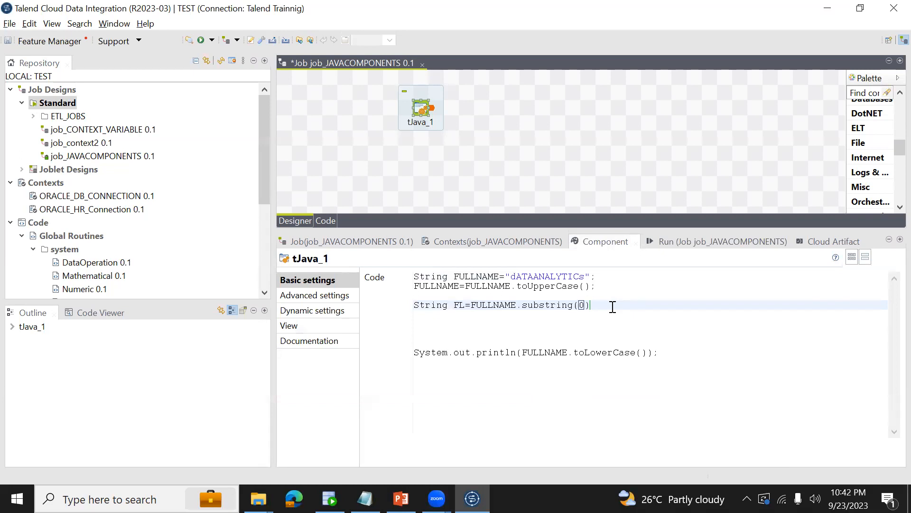
type(";")
key("ctrl+s")
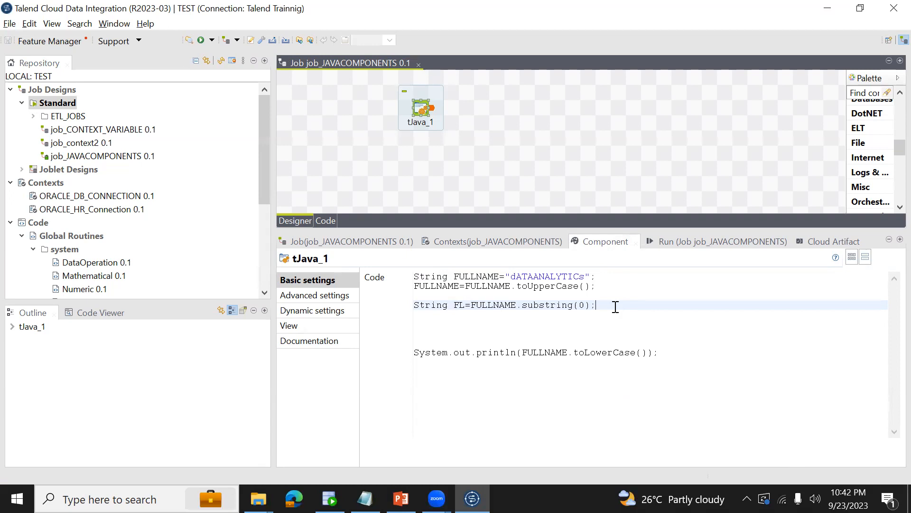
Replace FULLNAME.toLowerCase() in the println statement with FL and save the job.
left_click(705, 236)
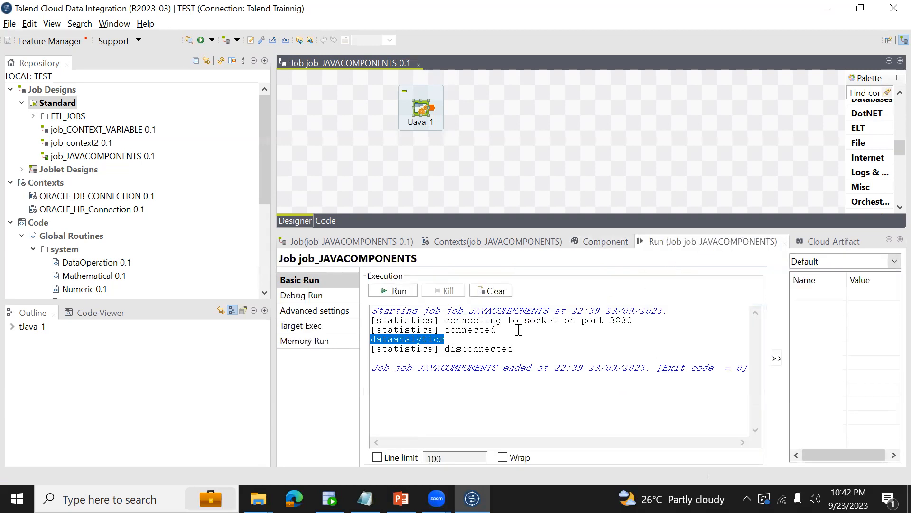
left_click(600, 235)
double_click(459, 305)
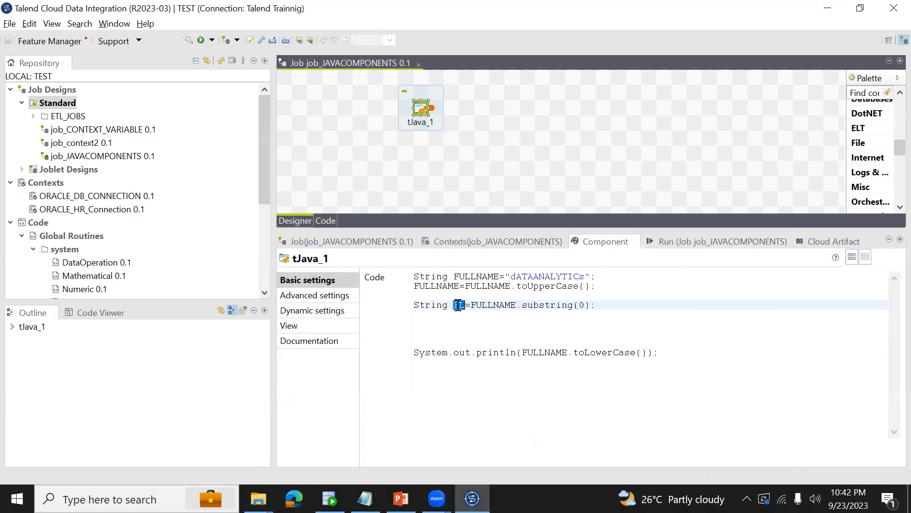
left_click_drag(523, 352, 646, 352)
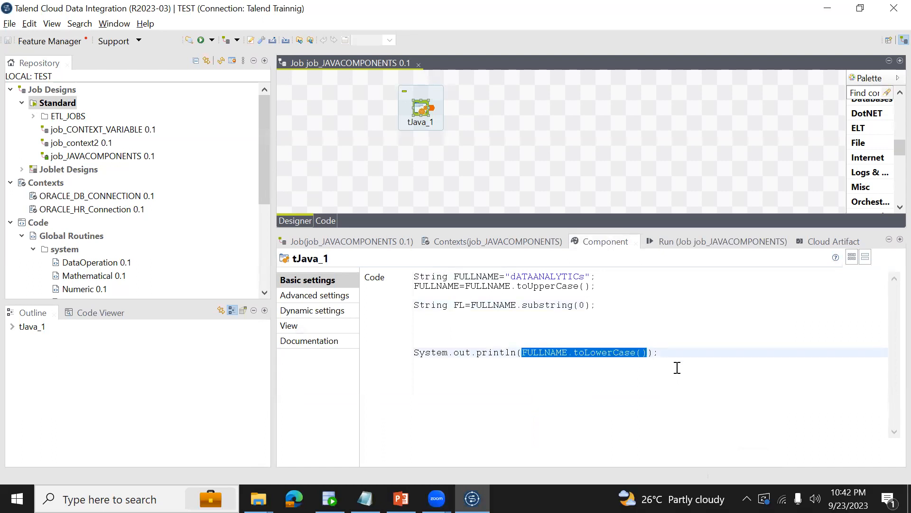
type("FL")
key("ctrl+s")
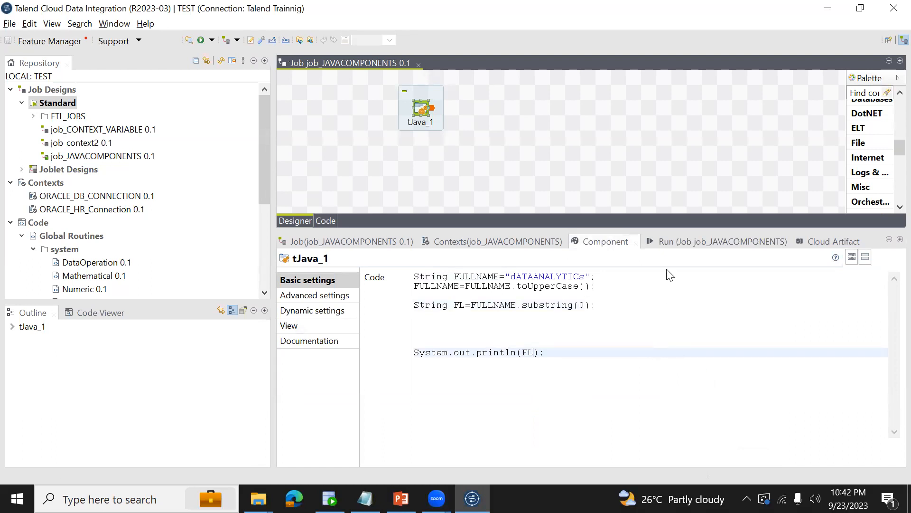
Run the job and highlight the printed FL value in the execution output.
left_click(654, 240)
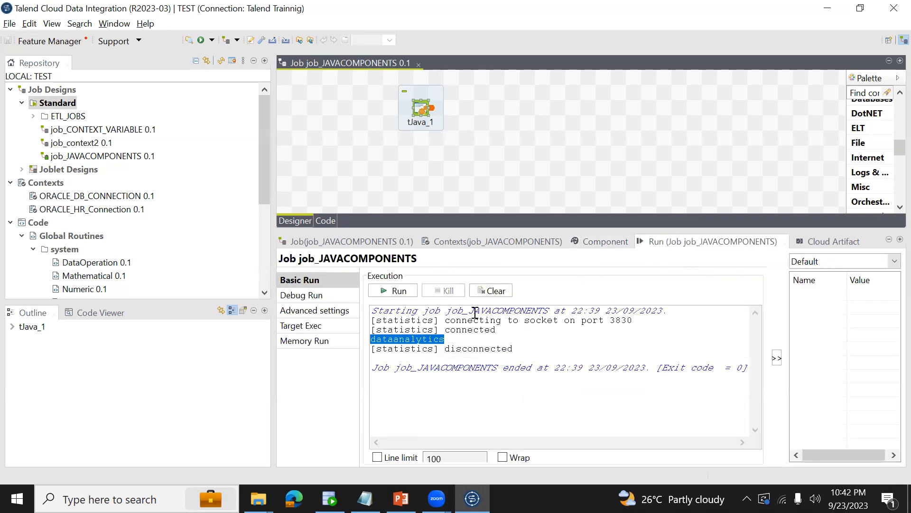
left_click(395, 292)
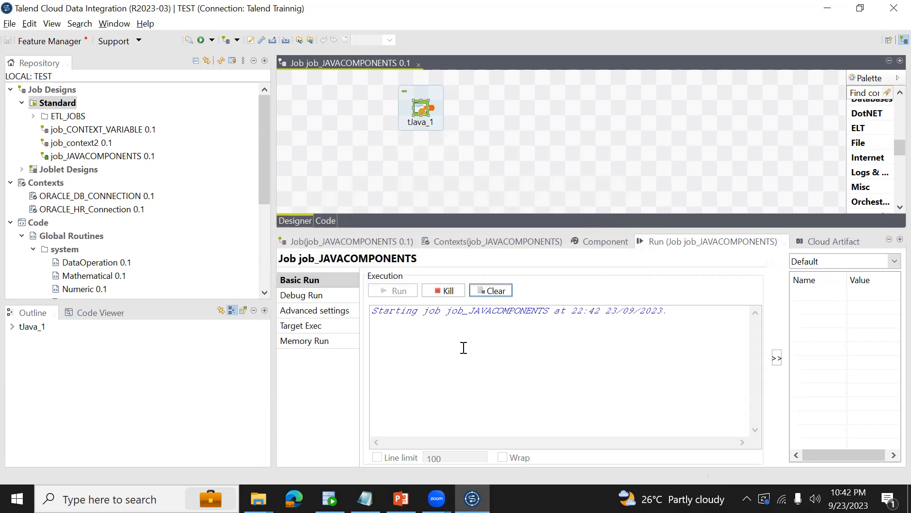
double_click(426, 340)
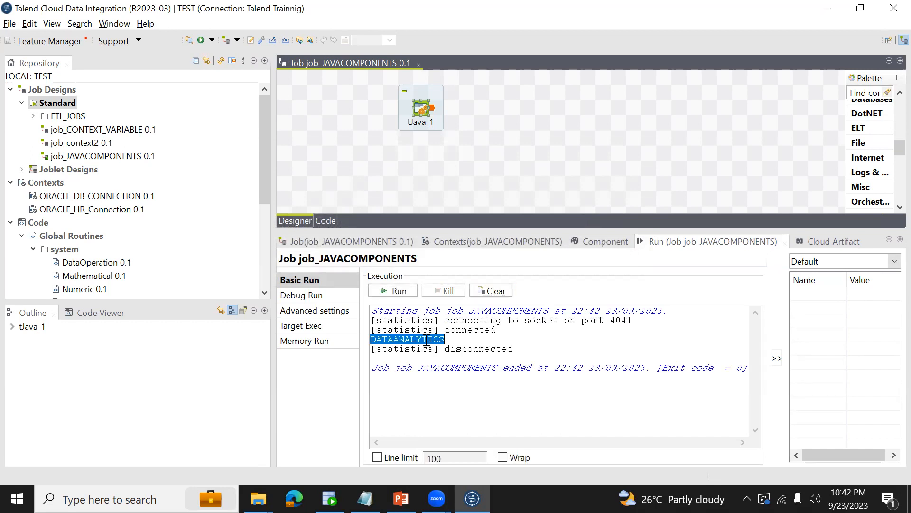
Add an end index to the FL declaration so it reads FULLNAME.substring(0,1), save, and run the job.
left_click(609, 242)
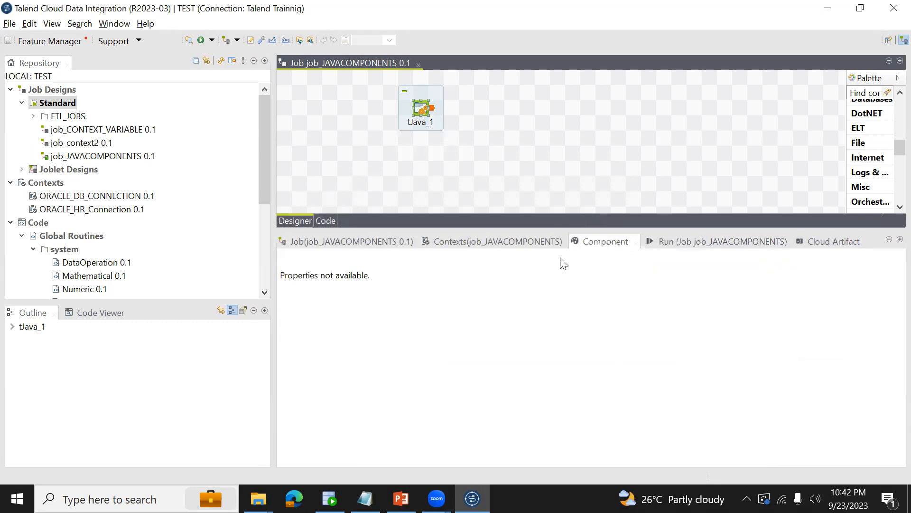
left_click(421, 109)
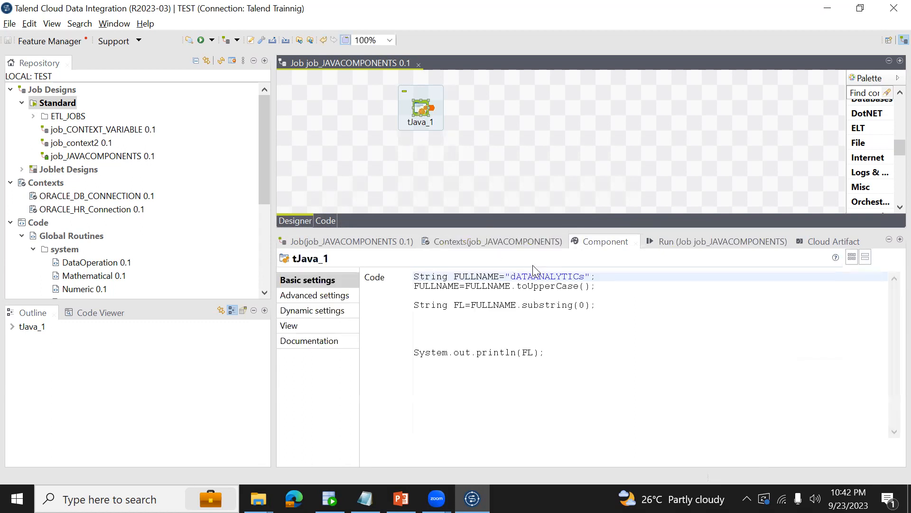
left_click_drag(517, 276, 584, 270)
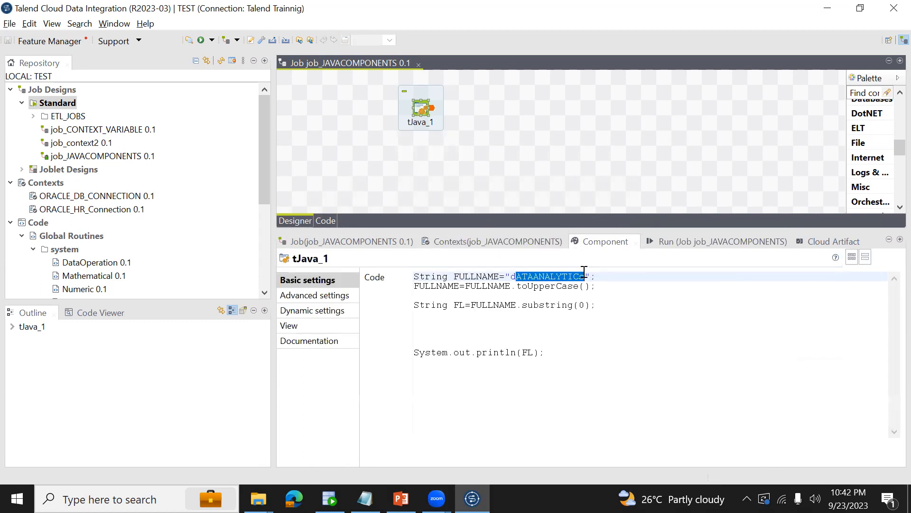
left_click_drag(517, 286, 590, 285)
left_click_drag(523, 306, 584, 305)
left_click(584, 306)
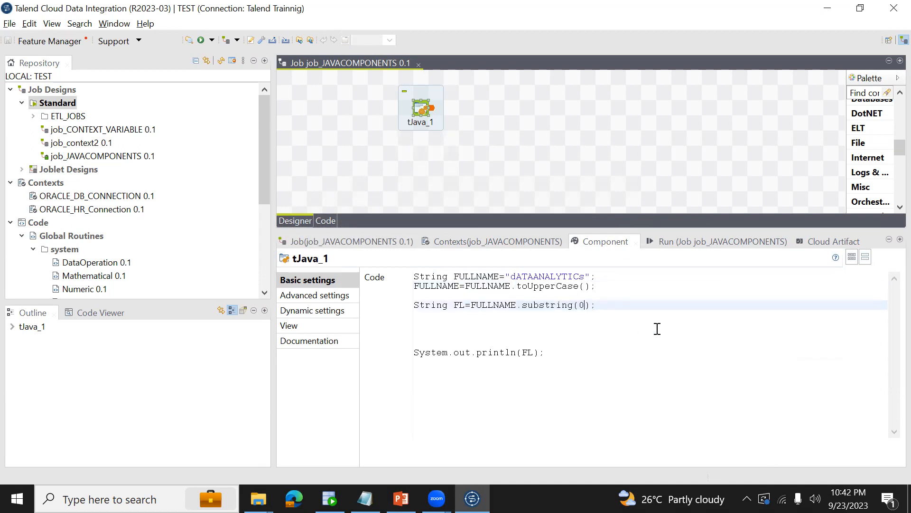
type(",1")
key("ctrl+s")
left_click(672, 240)
left_click(400, 291)
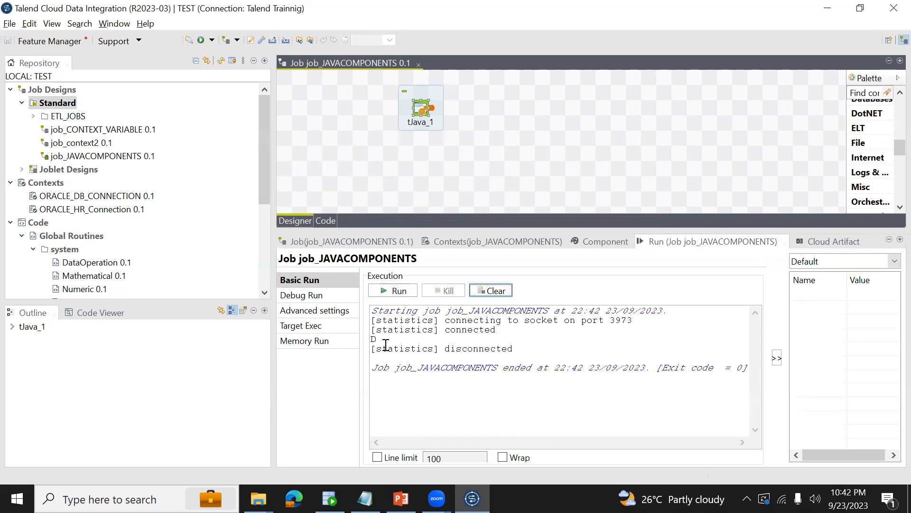
Paste a copy of the FL declaration two lines below it, change its start index to 1, and save the job.
left_click(636, 239)
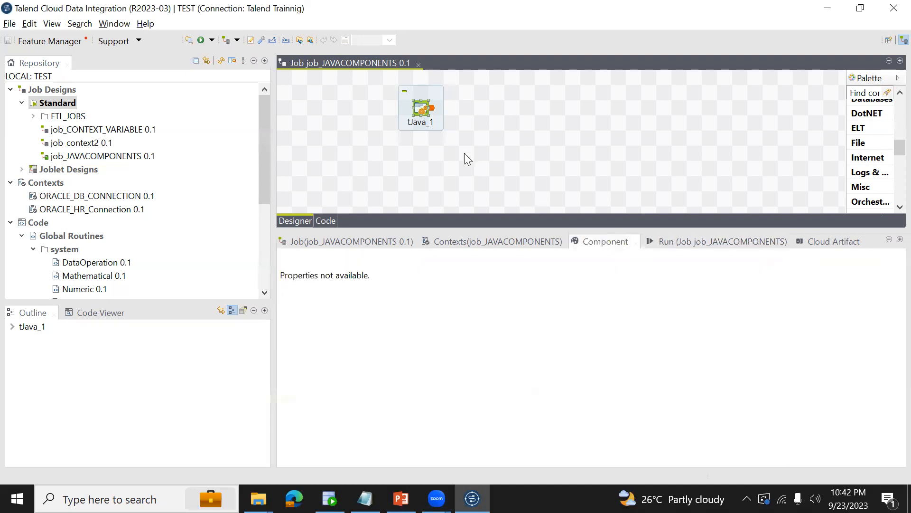
left_click(423, 110)
left_click(618, 309)
triple_click(619, 308)
key("ctrl+c")
left_click(618, 308)
key("Return")
key("Return")
key("ctrl+v")
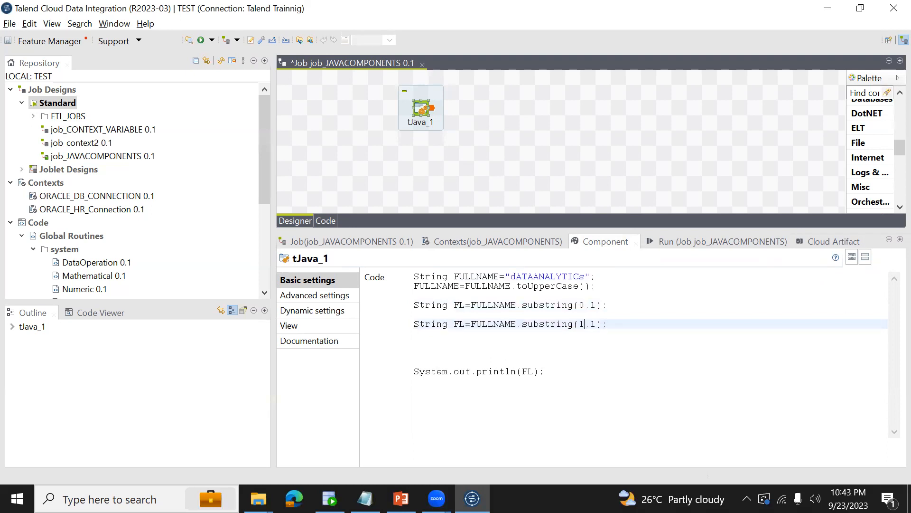
key("ctrl+s")
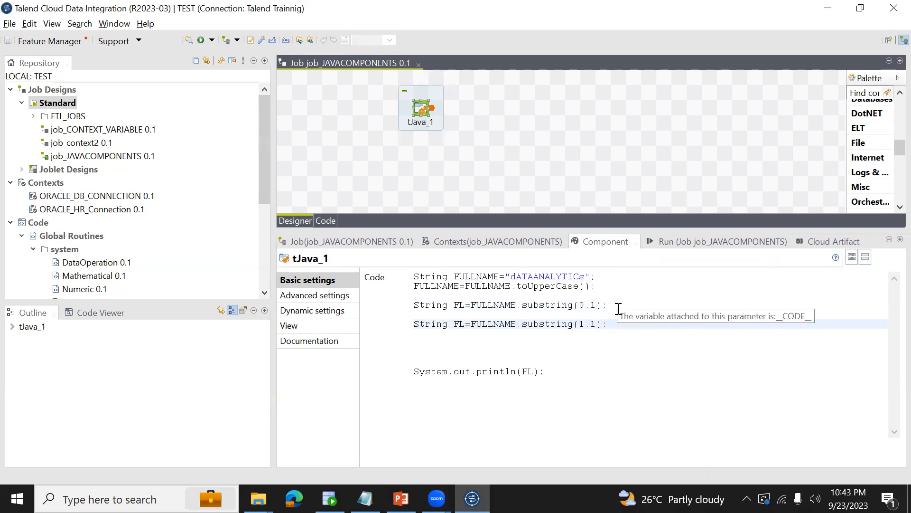
Remove the end index from the copied declaration so it reads FULLNAME.substring(1); and highlight the matching characters in the FULLNAME value.
left_click(516, 277)
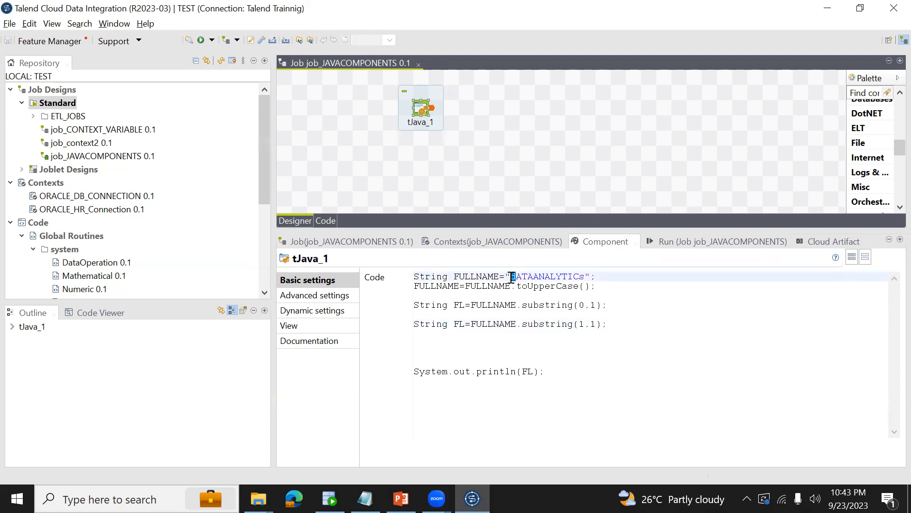
left_click_drag(517, 278, 585, 276)
left_click(605, 323)
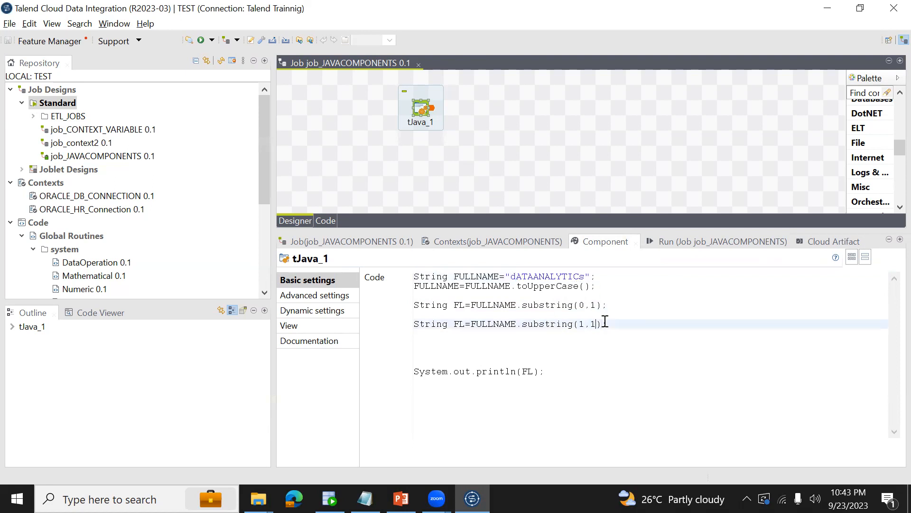
key("BackSpace")
left_click(516, 275)
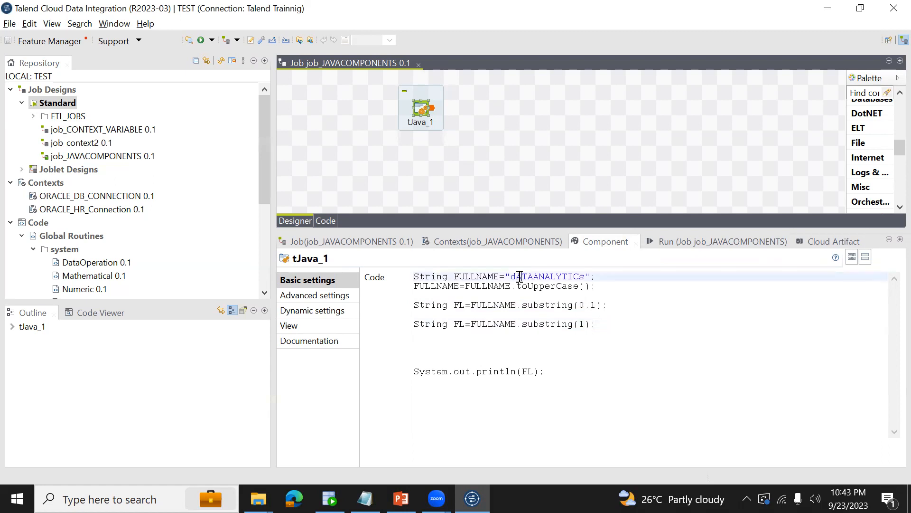
left_click_drag(513, 276, 516, 276)
key("shift+End")
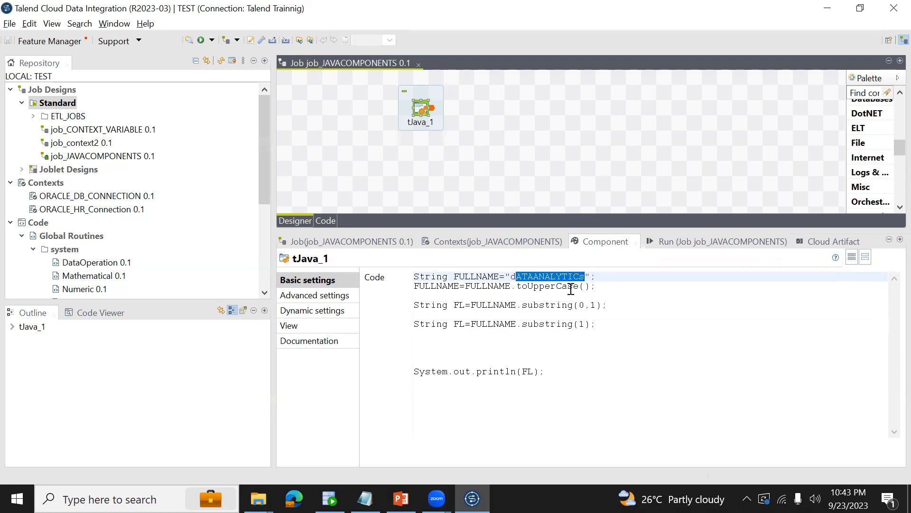
left_click(613, 323)
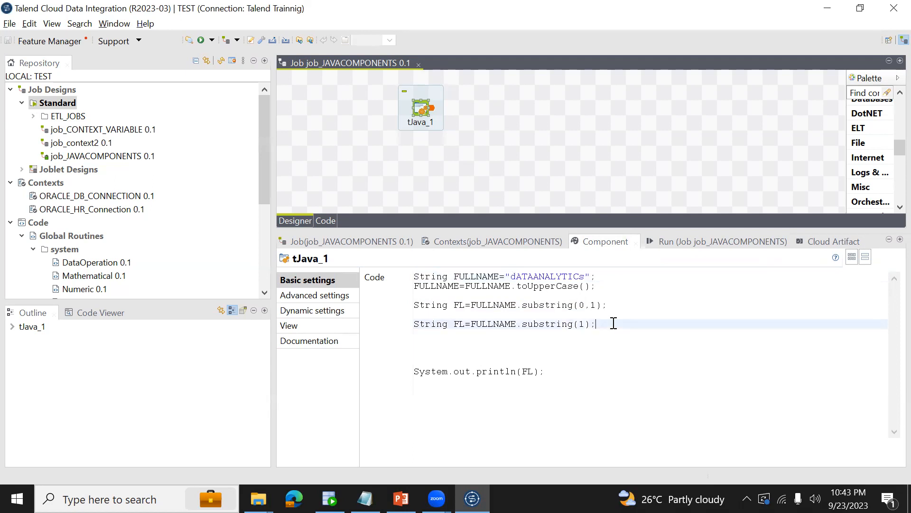
Rename the variable in the second substring declaration to RL.
left_click(462, 323)
key("BackSpace")
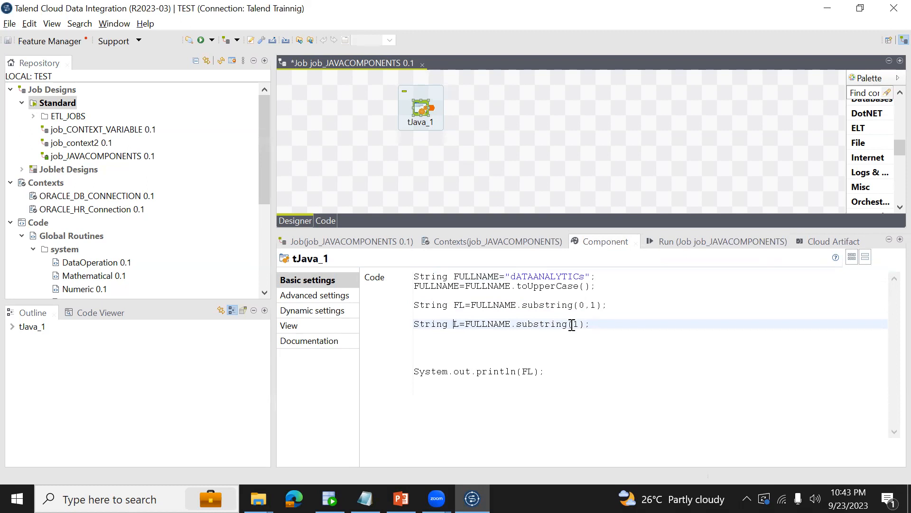
type("R")
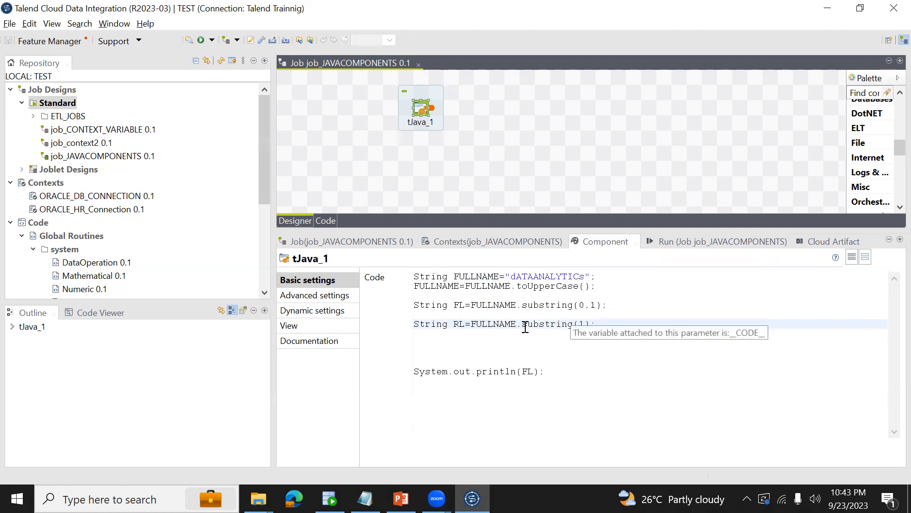
Change the println argument from FL to RL and save the job.
double_click(459, 325)
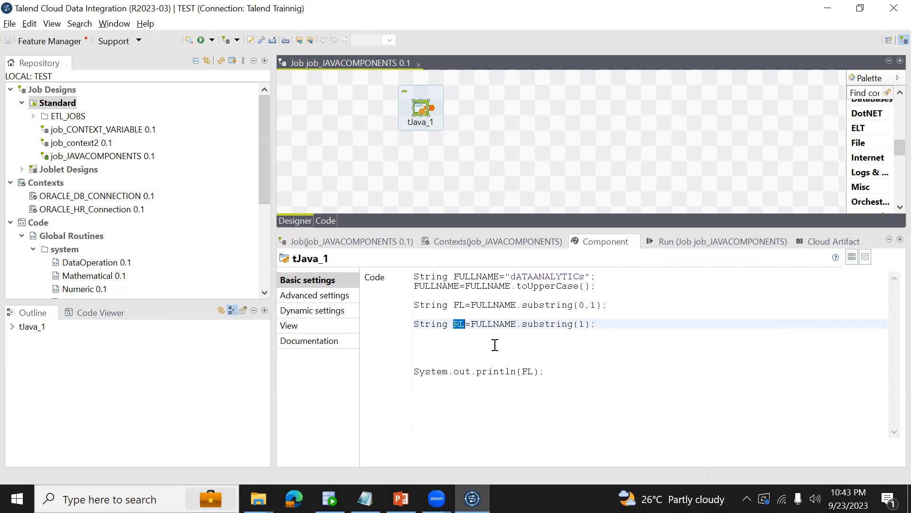
left_click(535, 371)
key("BackSpace")
key("BackSpace")
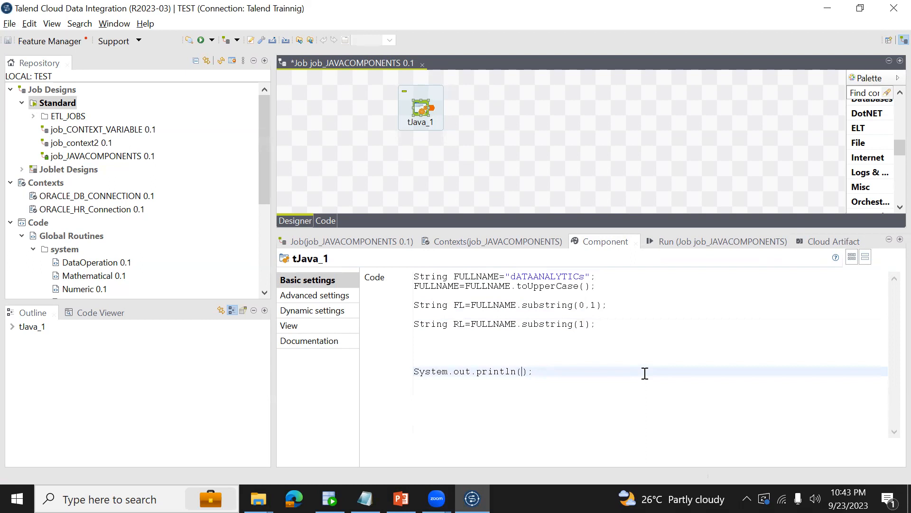
key("ctrl+s")
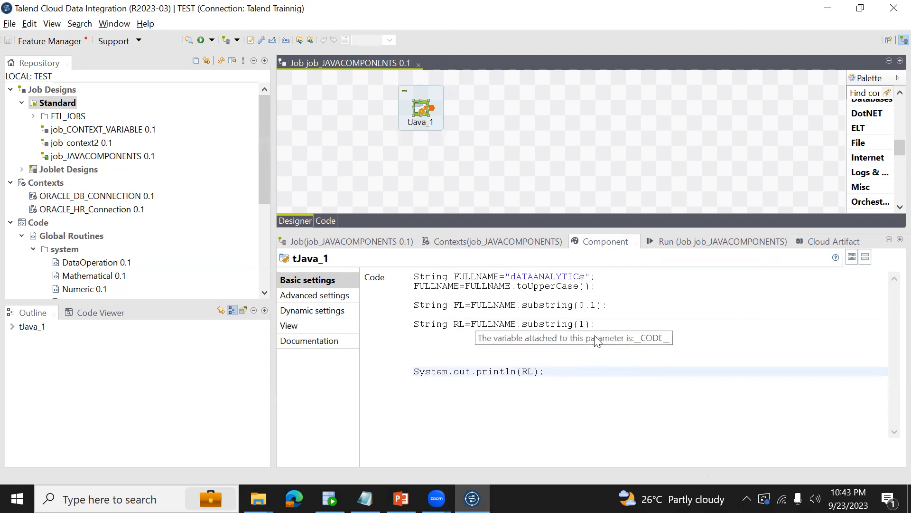
Run the job and highlight the printed RL value in the execution output.
left_click(679, 243)
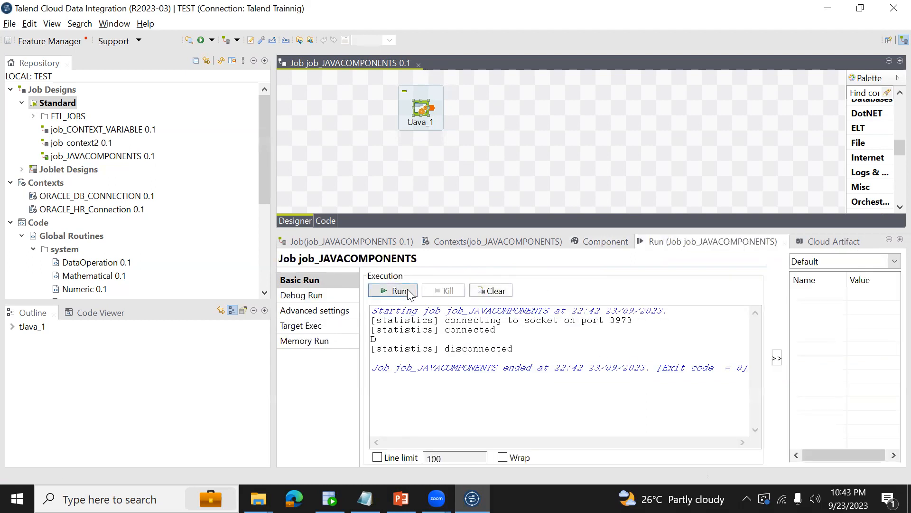
left_click(410, 292)
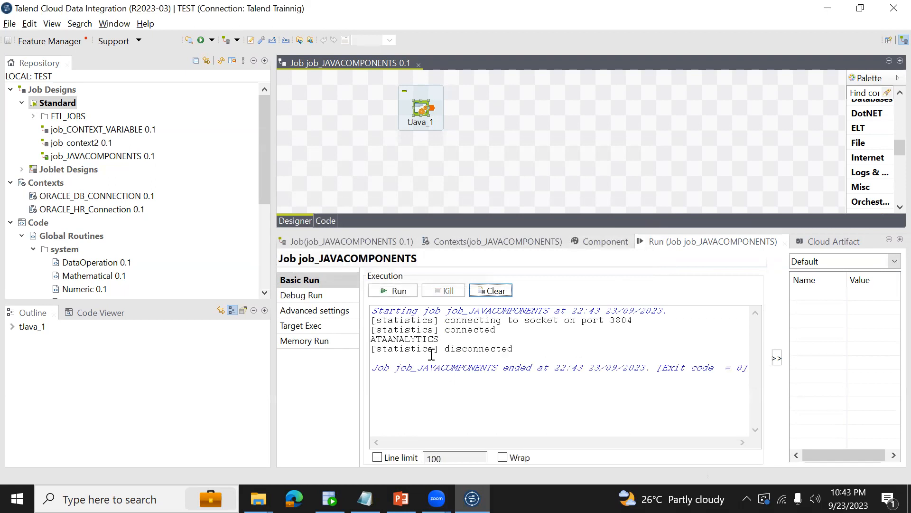
left_click_drag(372, 338, 439, 339)
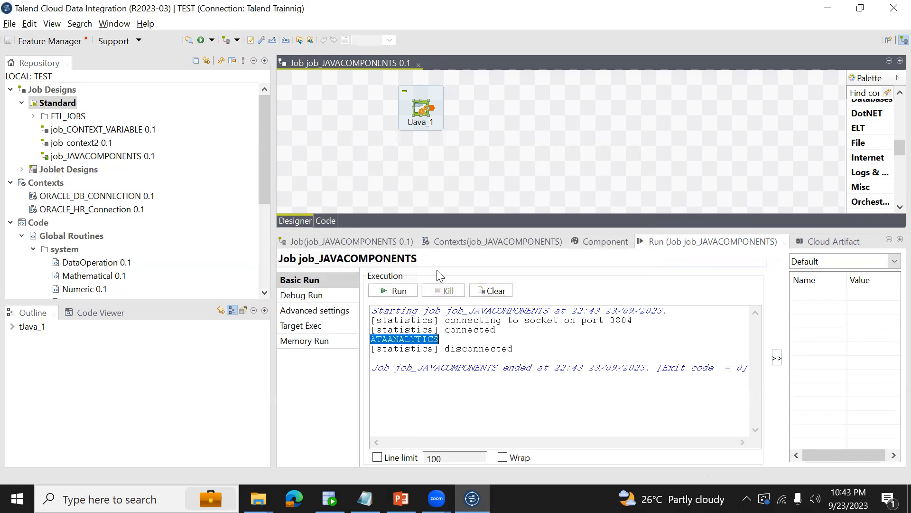
Add RL=RL.toLowerCase(); two lines below the RL declaration and save the job.
left_click(601, 239)
double_click(461, 327)
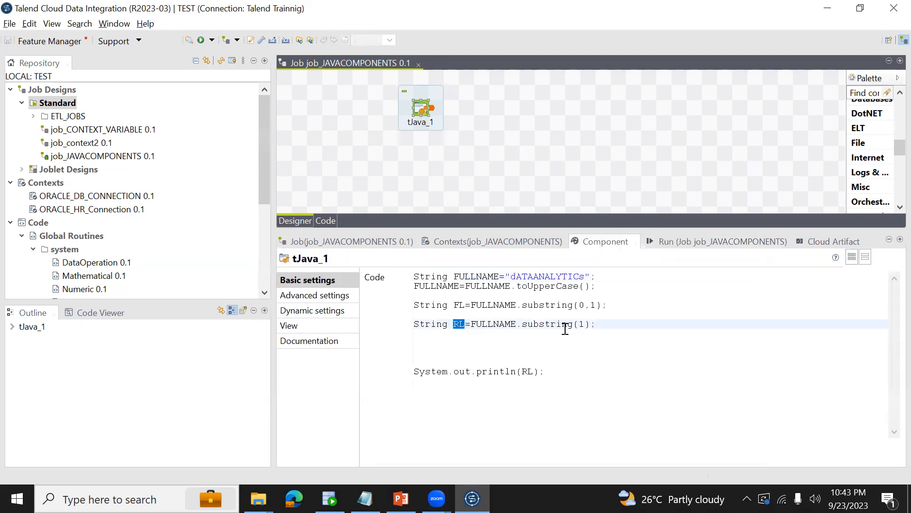
left_click(604, 330)
key("Return")
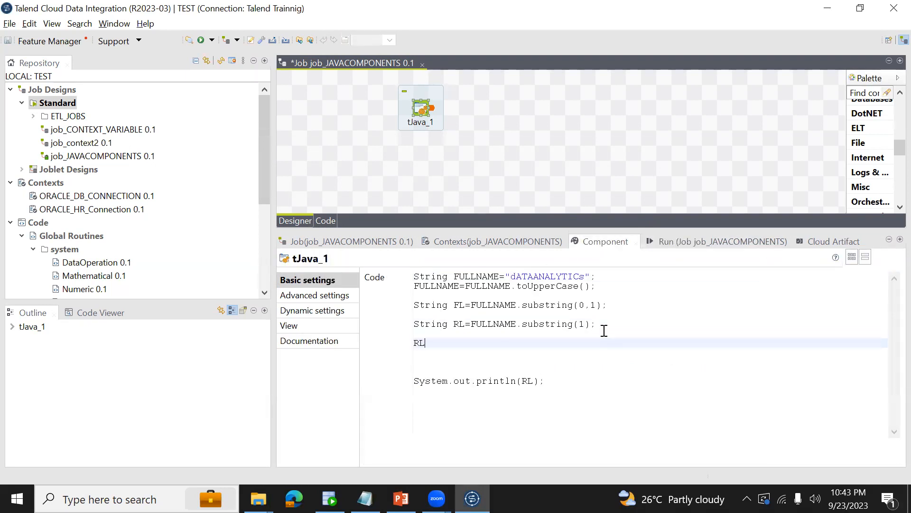
type("RL=RL.")
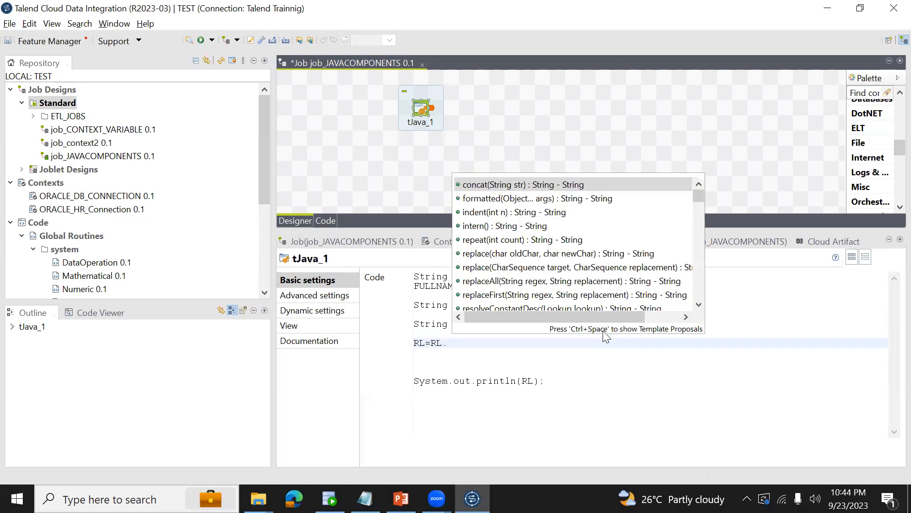
type("tol")
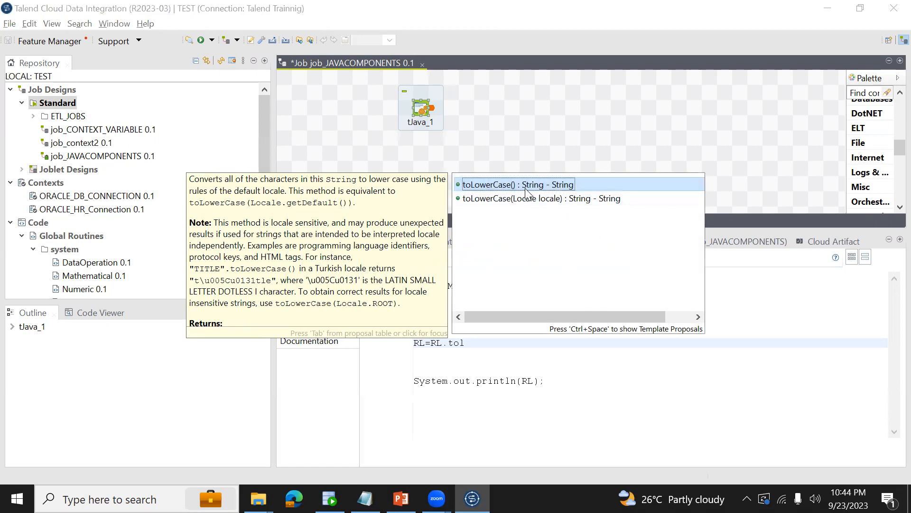
key("Return")
type(";")
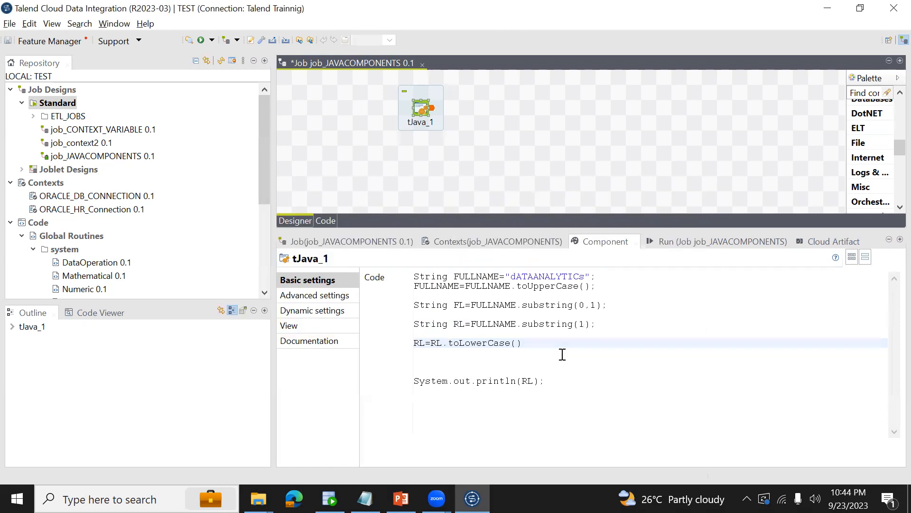
key("ctrl+s")
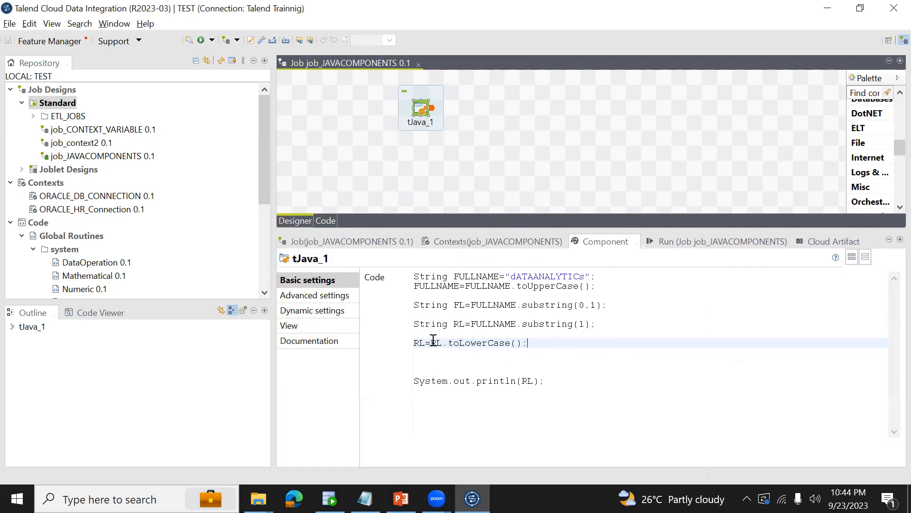
double_click(457, 323)
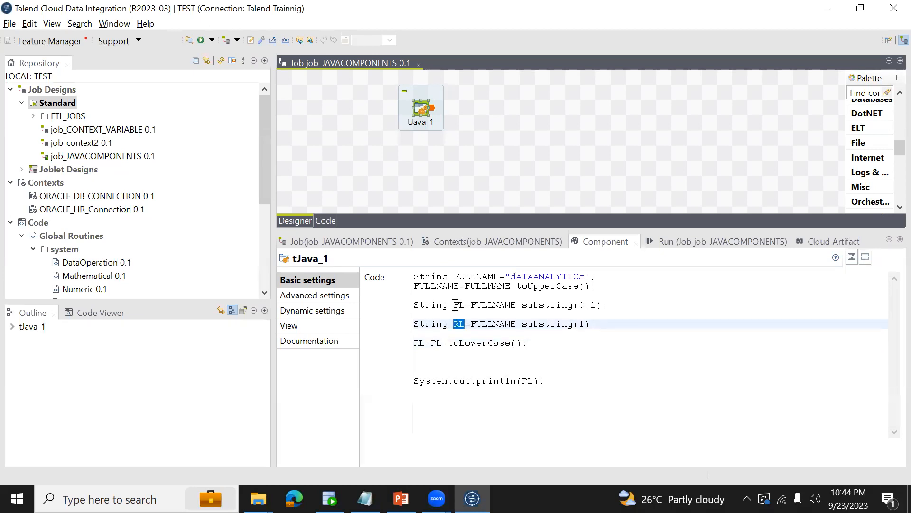
left_click(551, 346)
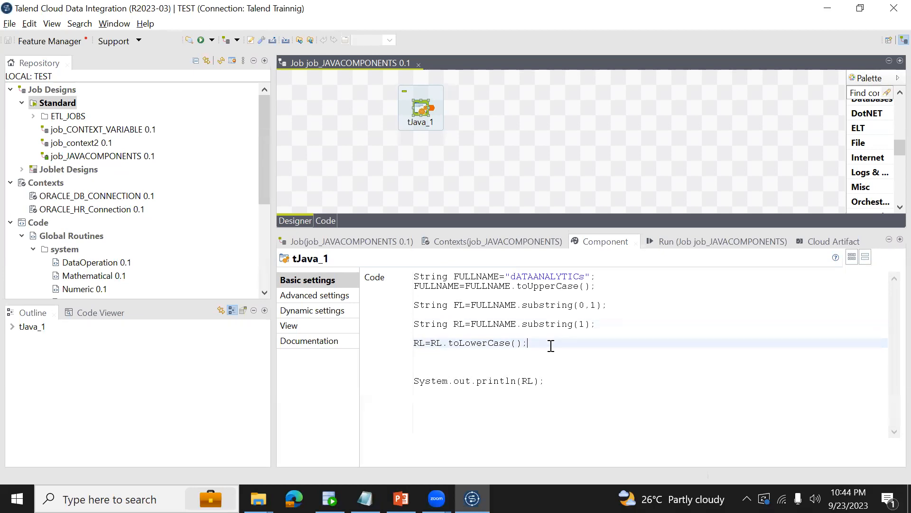
Copy the FULLNAME variable name onto a new line two lines below the RL=RL.toLowerCase(); statement.
key("Return")
double_click(484, 276)
key("ctrl+c")
left_click(545, 344)
key("Return")
key("Return")
key("ctrl+v")
Complete the new line as FULLNAME=FL.concat(RL); and save the job.
double_click(458, 304)
left_click(474, 360)
type("FL.")
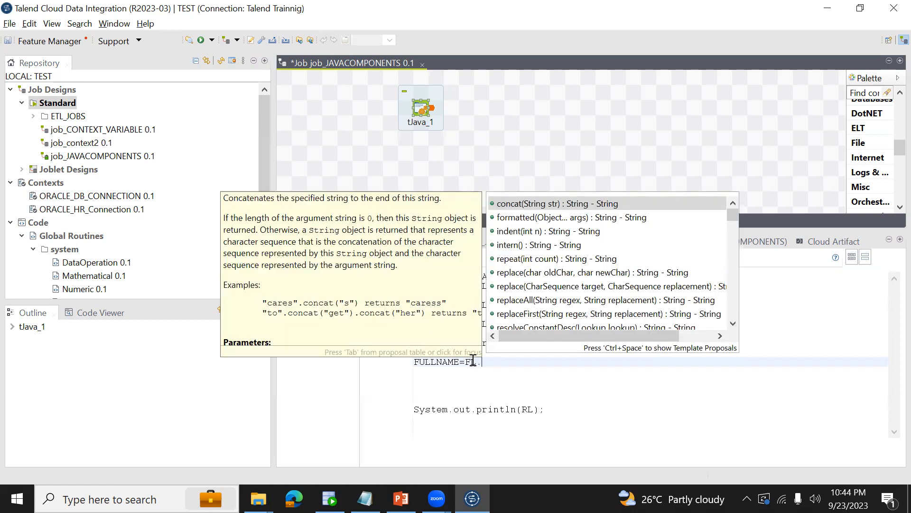
type("con")
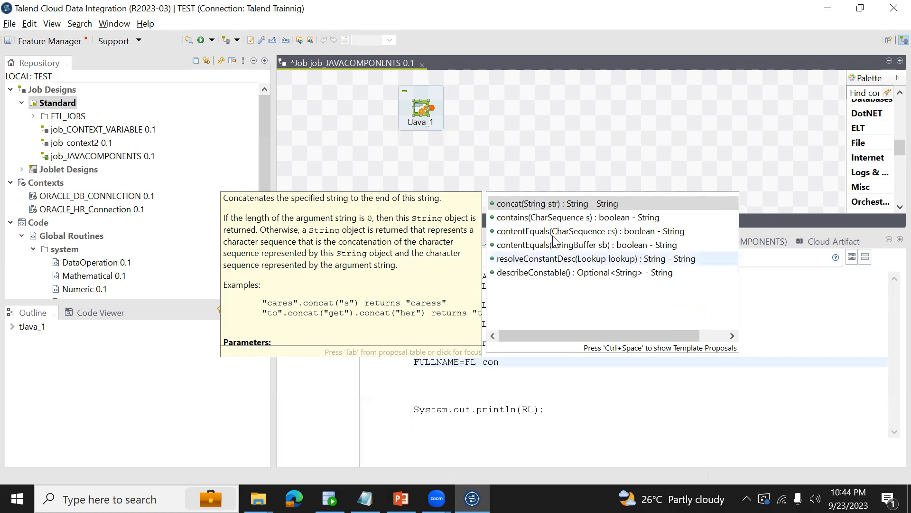
double_click(557, 203)
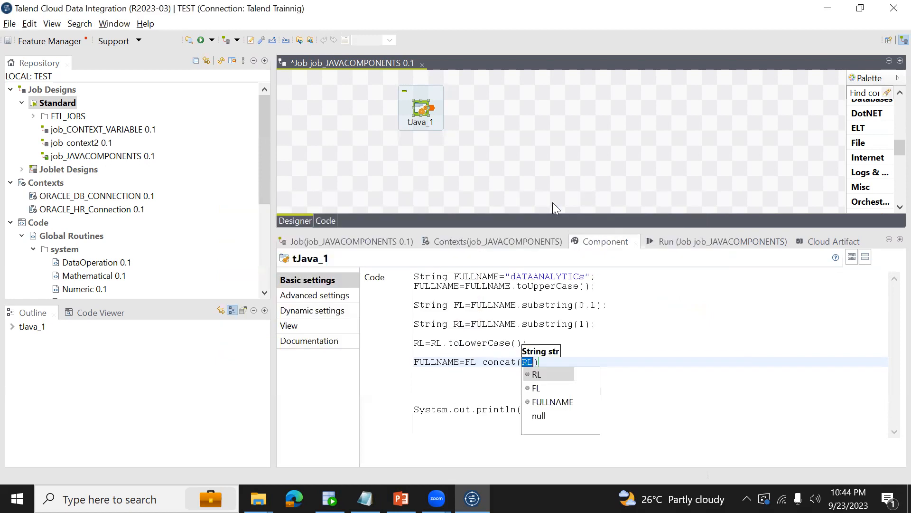
double_click(470, 361)
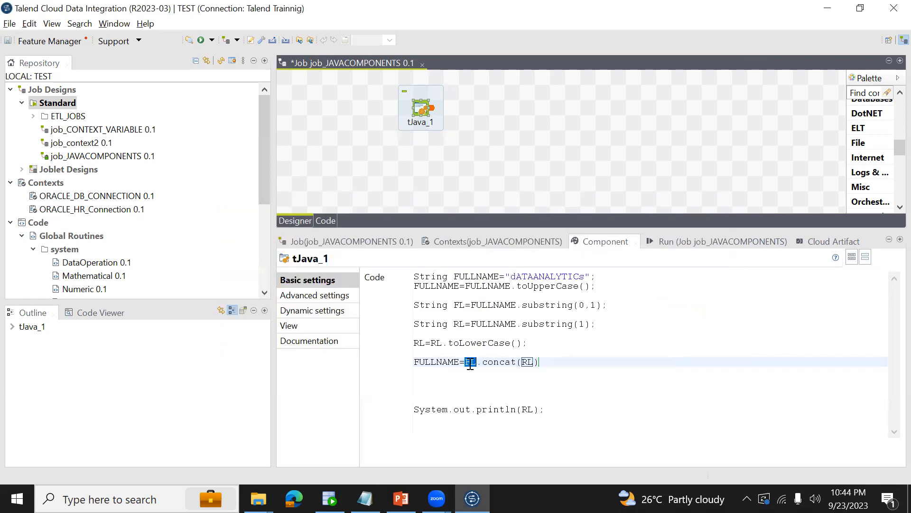
double_click(437, 343)
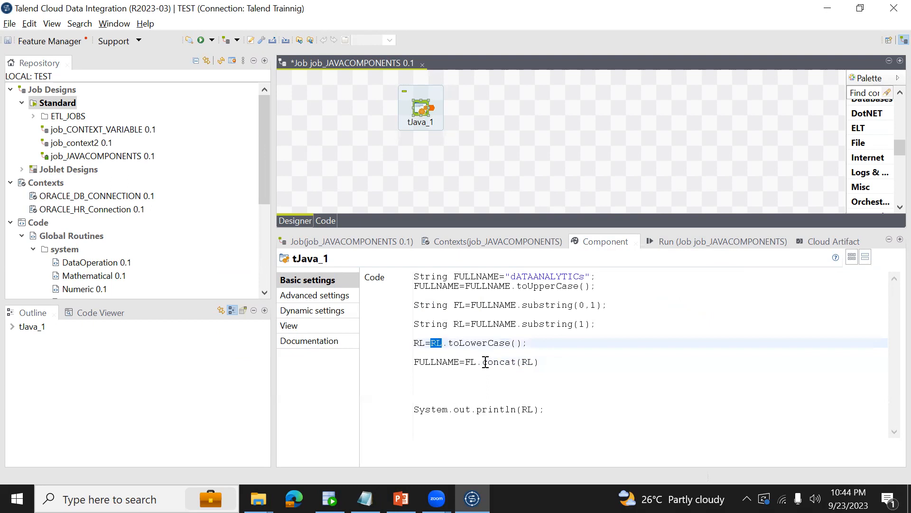
left_click(550, 363)
key("ctrl+s")
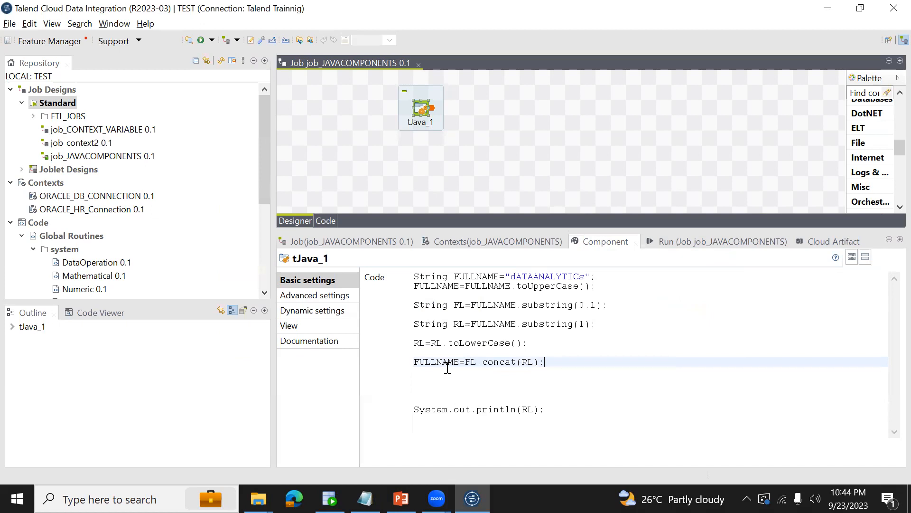
Review the variables in the concat statement and the original string literal assigned to FULLNAME.
double_click(467, 364)
double_click(527, 363)
double_click(446, 364)
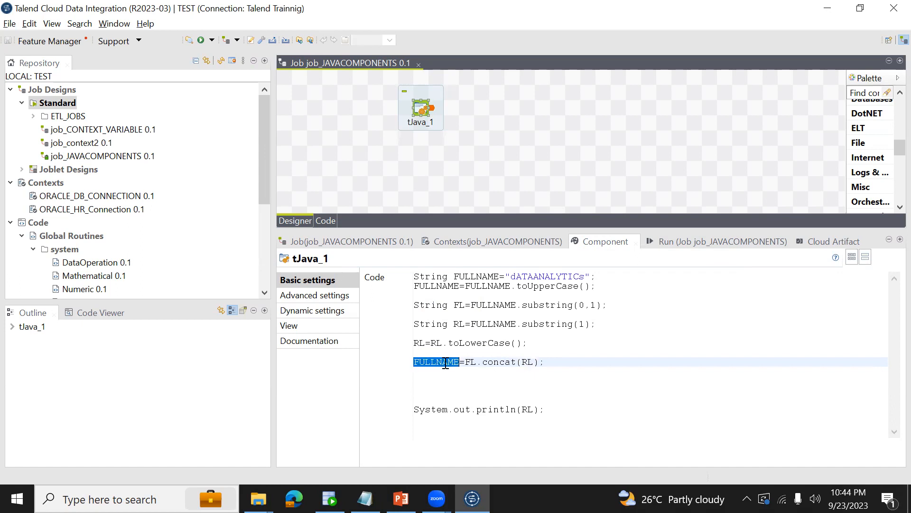
left_click_drag(511, 276, 594, 276)
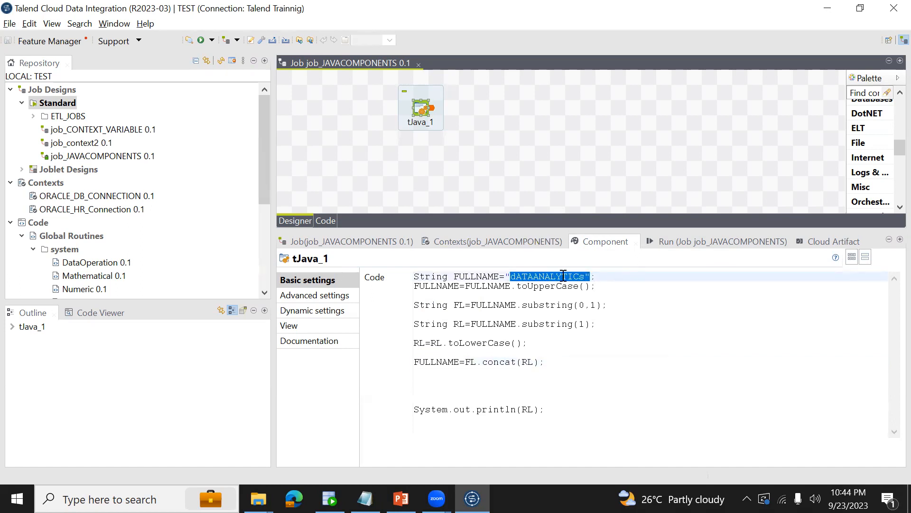
left_click_drag(460, 362, 538, 359)
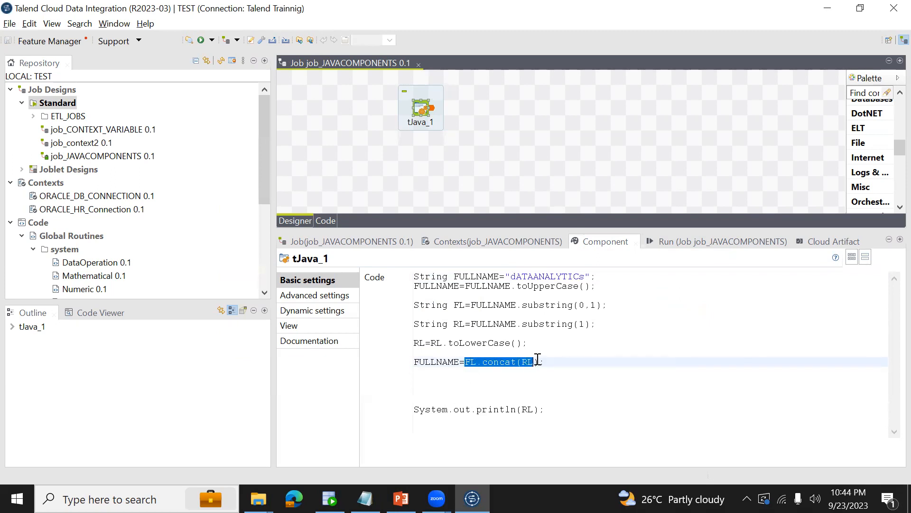
Change the println argument from RL to FULLNAME and save the job.
double_click(443, 362)
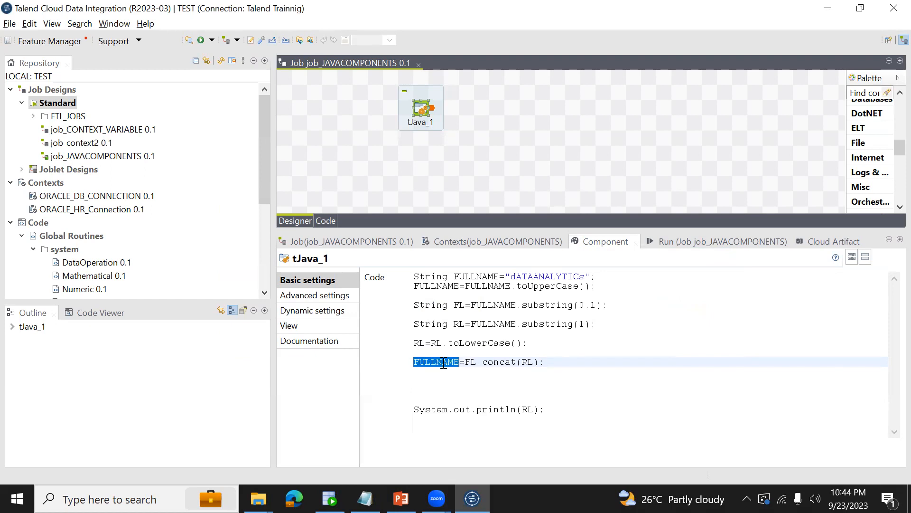
double_click(529, 409)
key("ctrl+v")
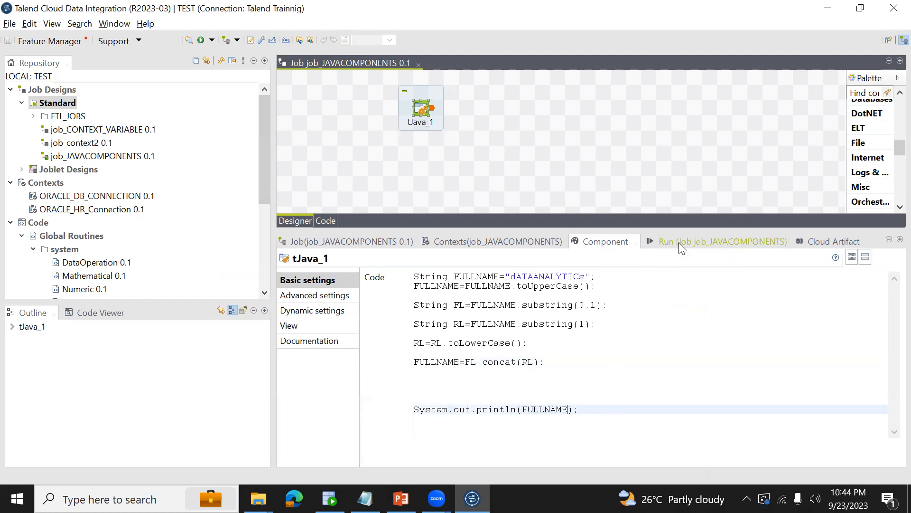
Run the job and highlight the printed FULLNAME value in the execution output.
left_click(679, 242)
left_click(394, 291)
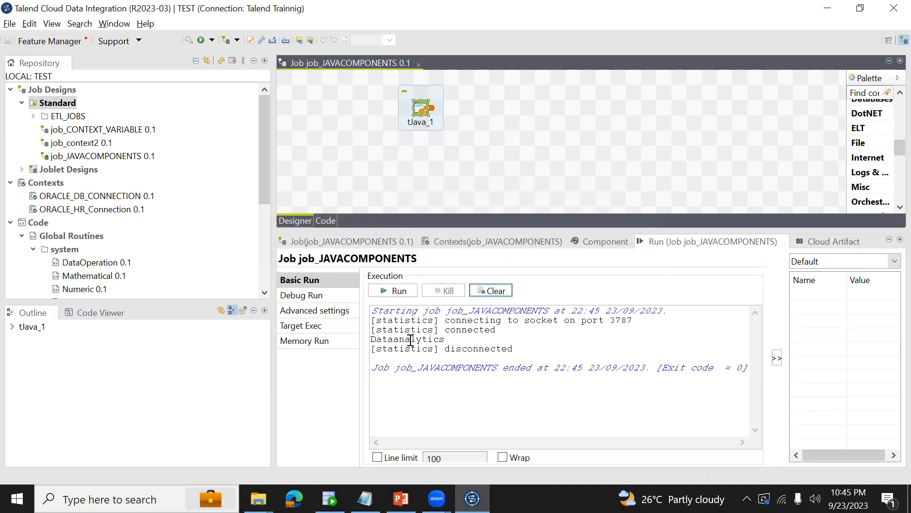
double_click(389, 339)
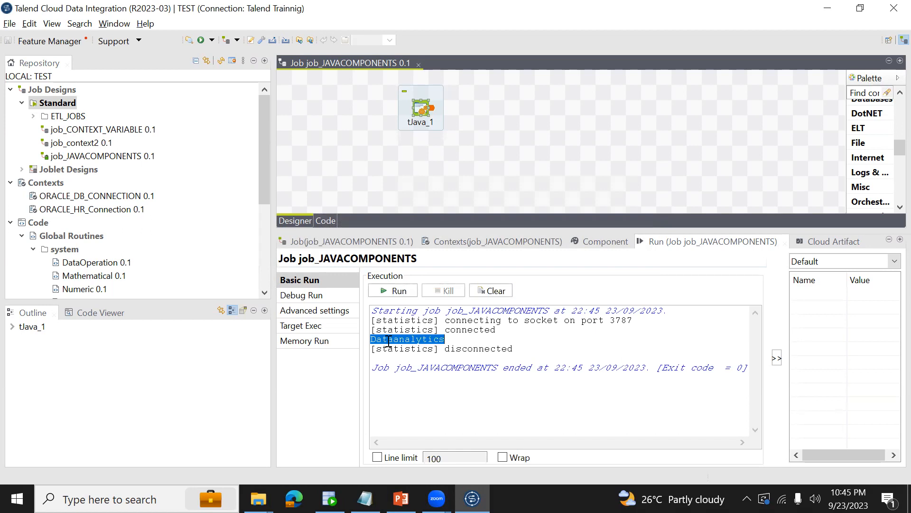
Show the tJava_1 code again and move the component further right on the design canvas.
left_click(420, 103)
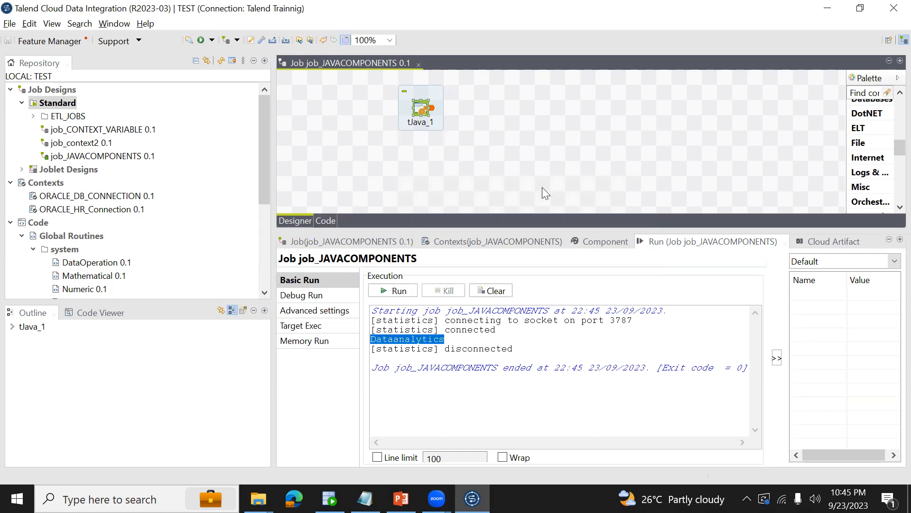
left_click(599, 237)
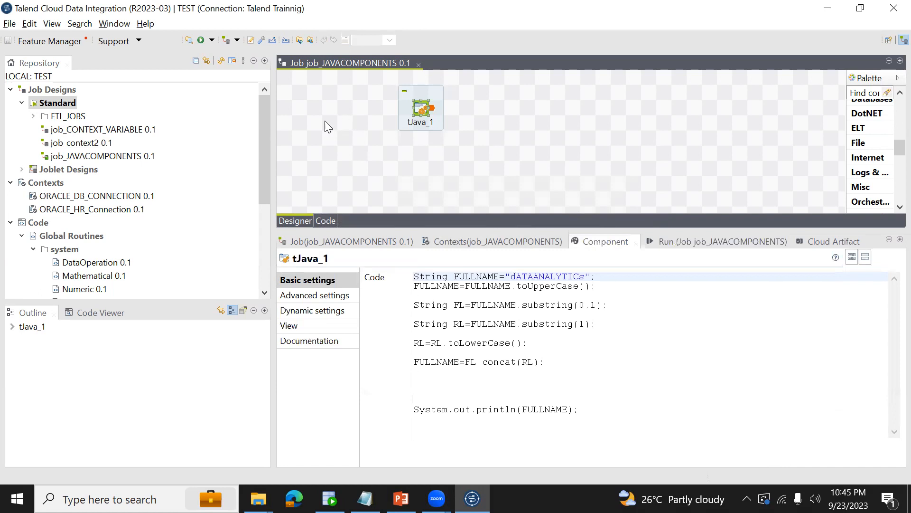
left_click_drag(417, 109, 481, 116)
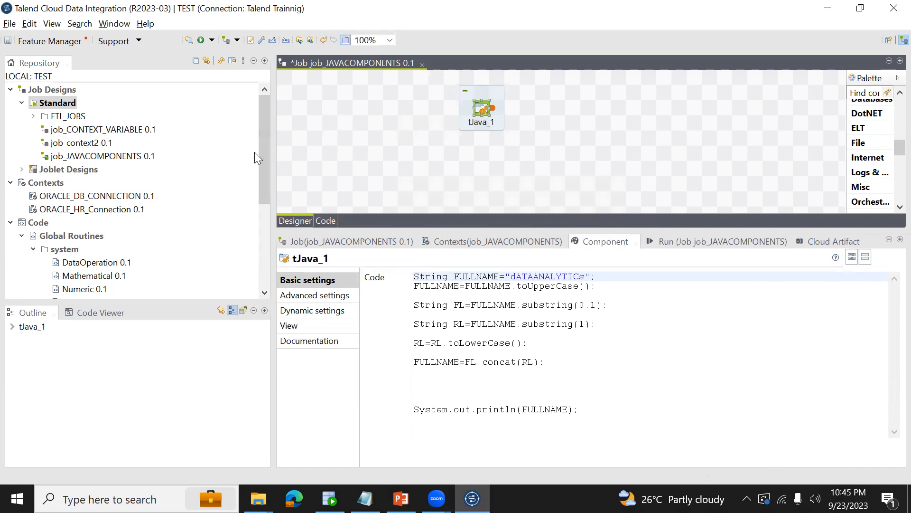
Add the EMP table from the HR database metadata as a tDBInput(Oracle with service name) component left of tJava_1.
left_click_drag(259, 175, 270, 258)
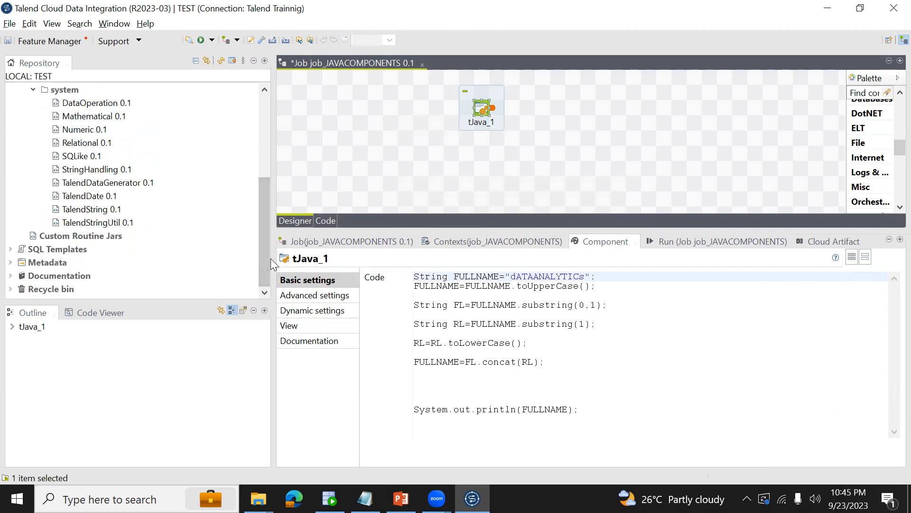
scroll(266, 162, "up", 4)
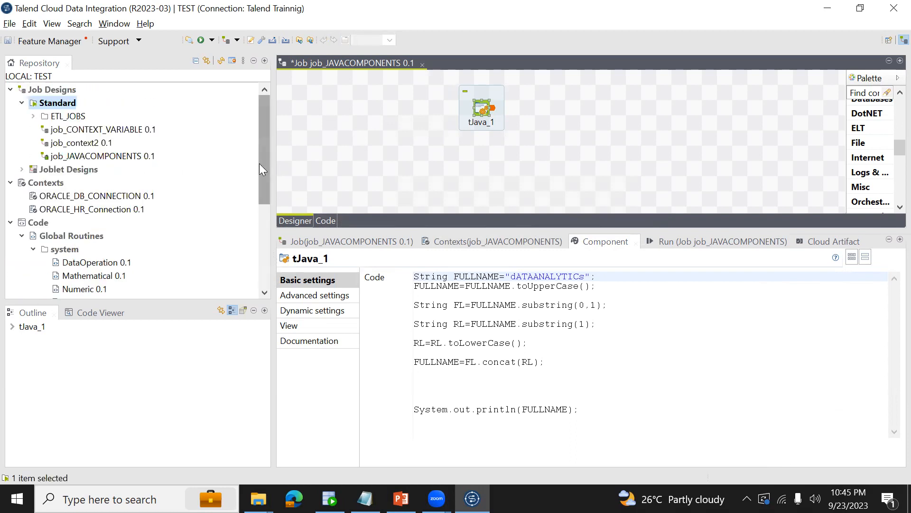
left_click(10, 183)
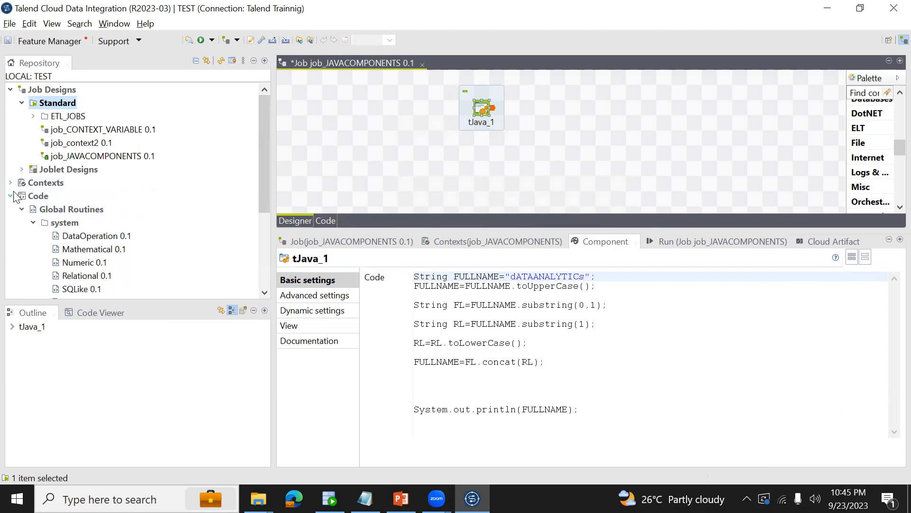
left_click(12, 195)
left_click(14, 223)
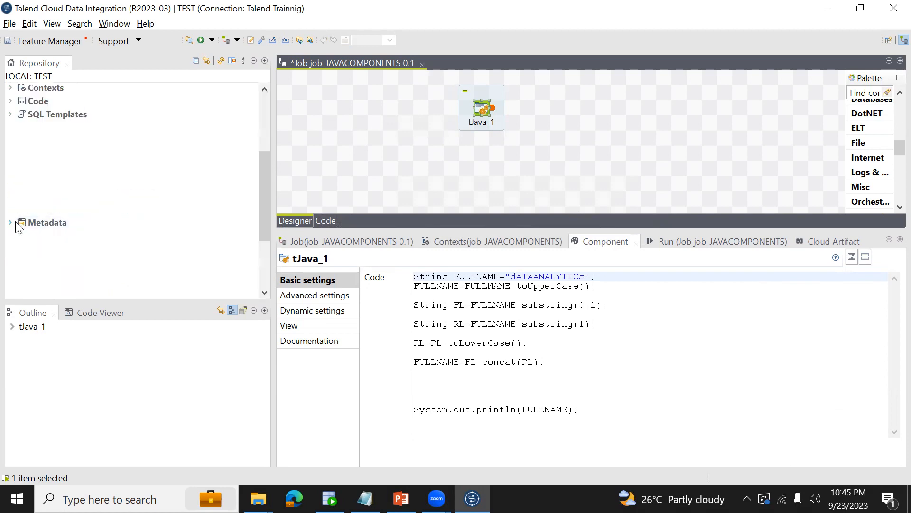
left_click_drag(79, 185, 363, 102)
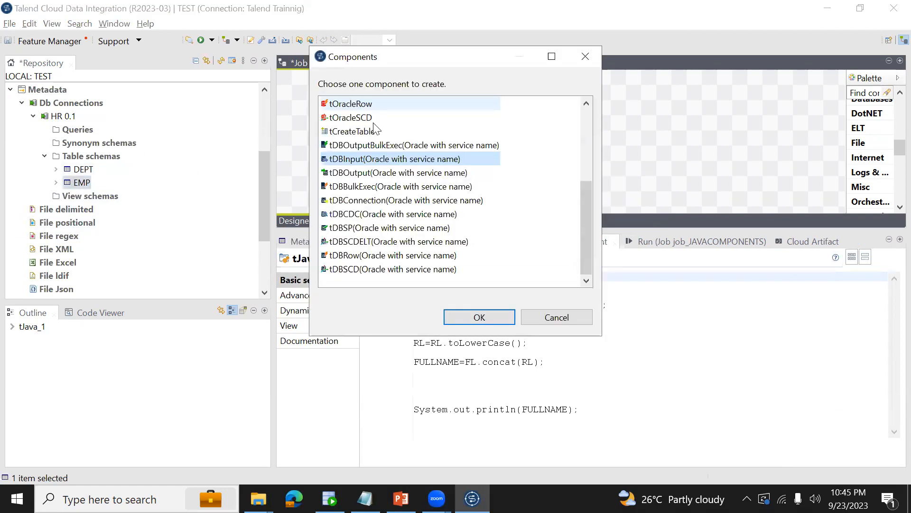
double_click(410, 158)
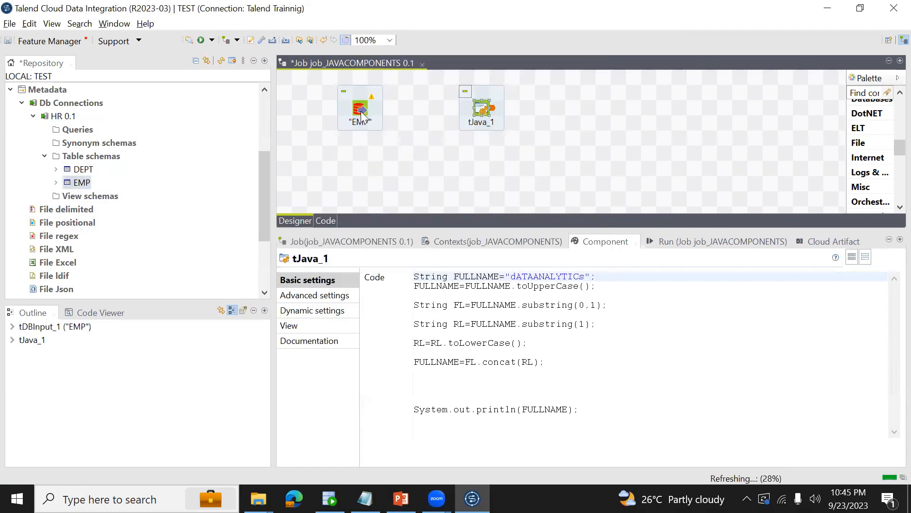
Connect the EMP input component to tJava_1 with a Main row link.
left_click(363, 111)
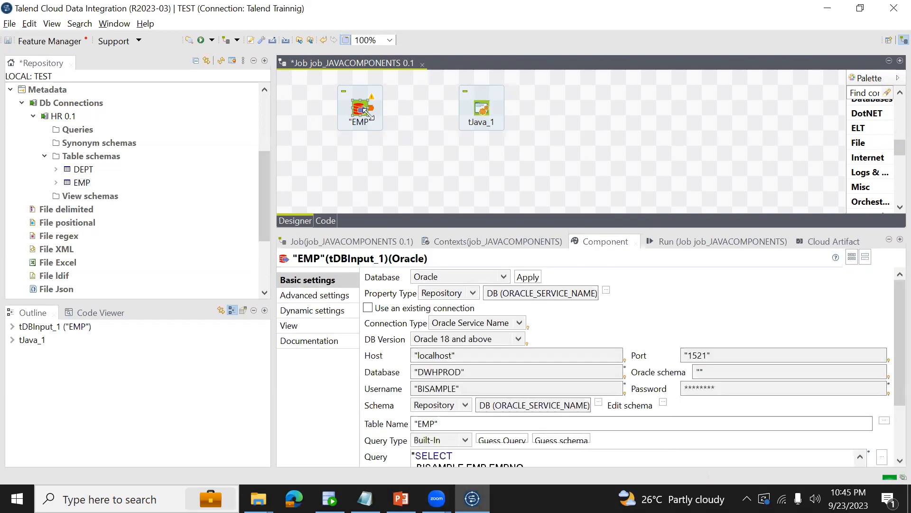
right_click(361, 115)
mouse_move(400, 120)
left_click(527, 121)
left_click(483, 111)
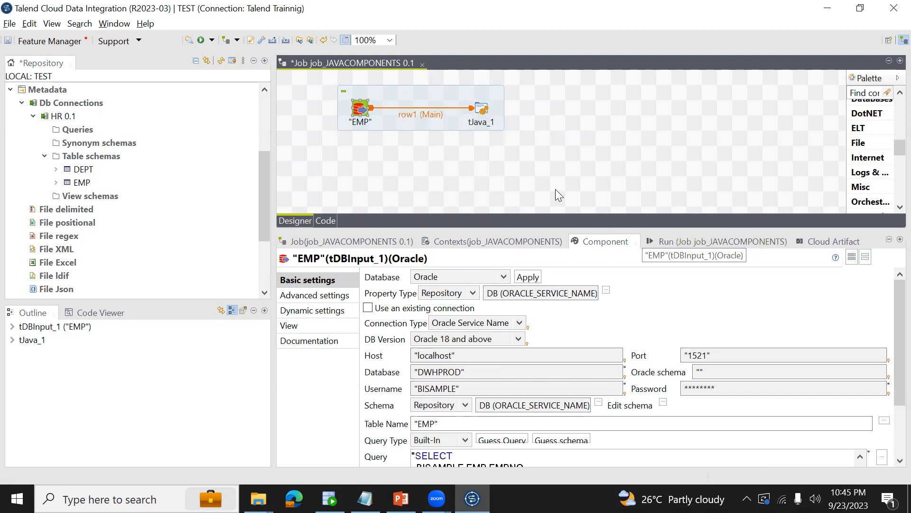
Run the job with the EMP input linked to tJava_1.
left_click(667, 242)
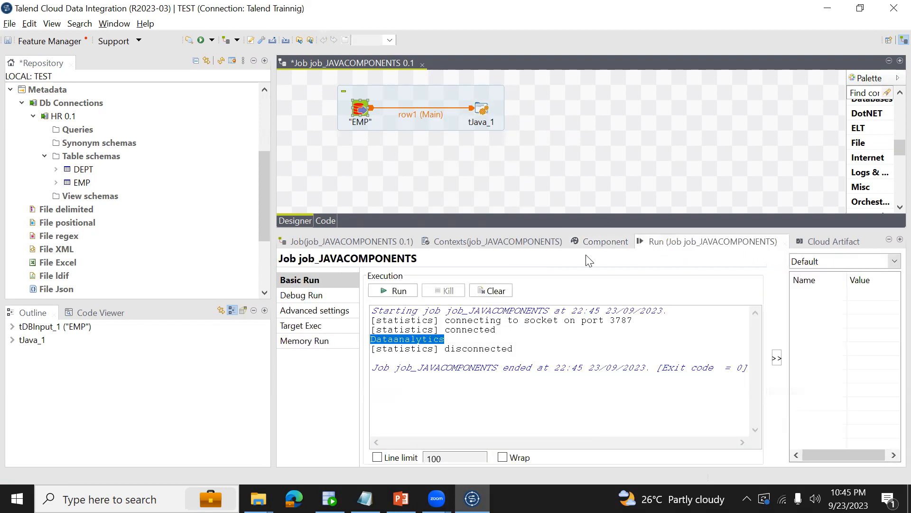
left_click(408, 292)
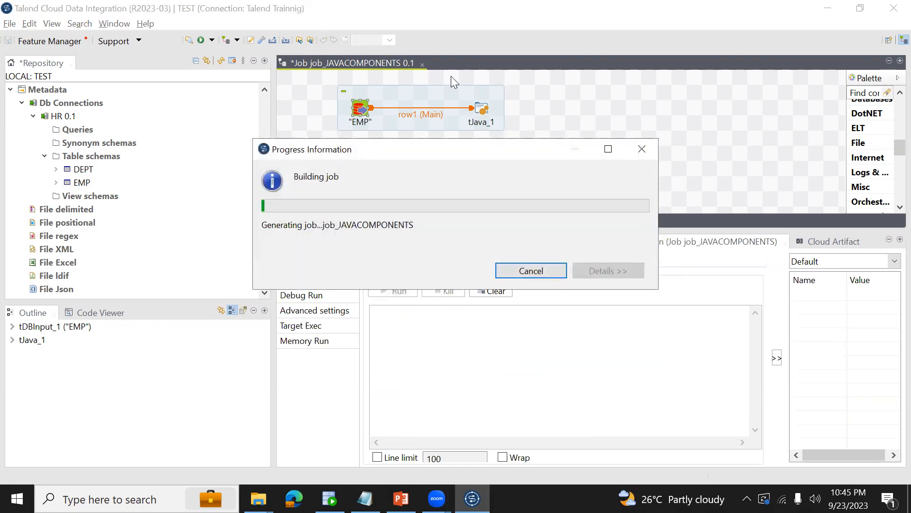
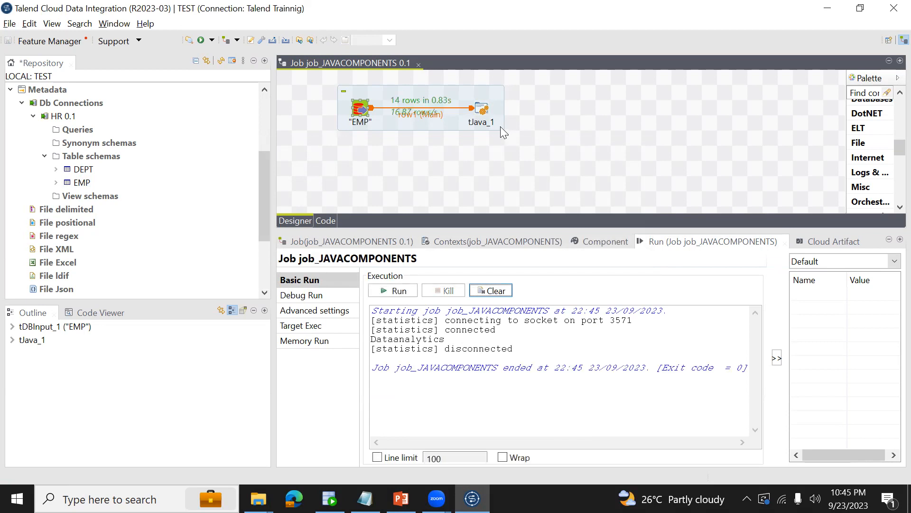
Review the EMP input component's schema columns in an enlarged schema window, and close it without changes.
left_click(485, 105)
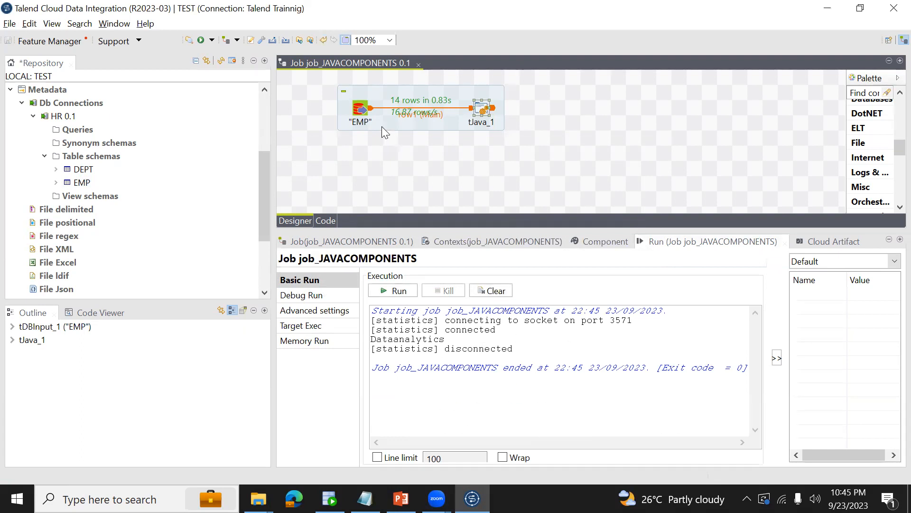
left_click(364, 111)
left_click(482, 110)
left_click(369, 113)
left_click(366, 120)
left_click(362, 112)
left_click(603, 241)
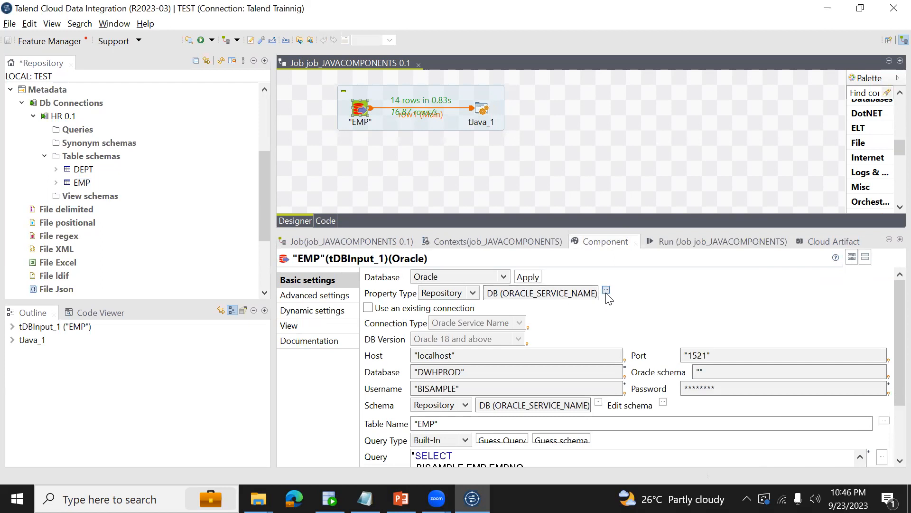
left_click(663, 403)
left_click(439, 272)
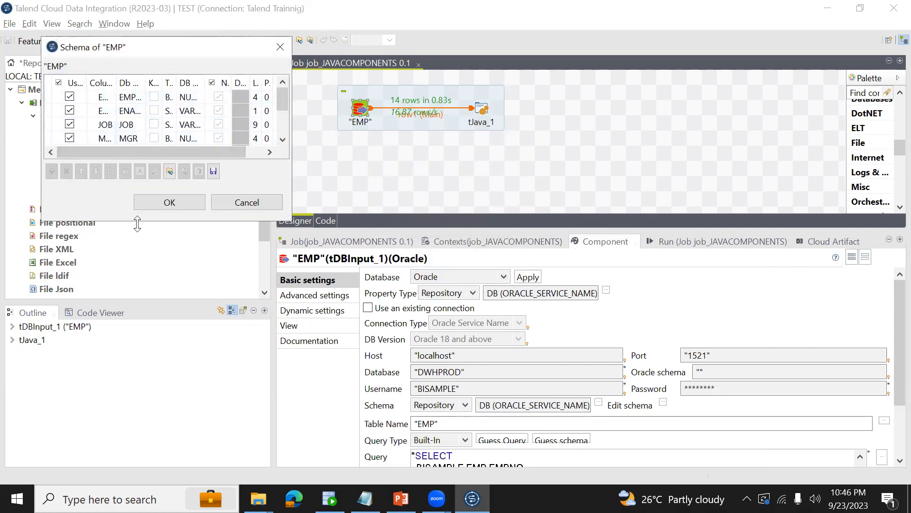
left_click_drag(137, 224, 167, 348)
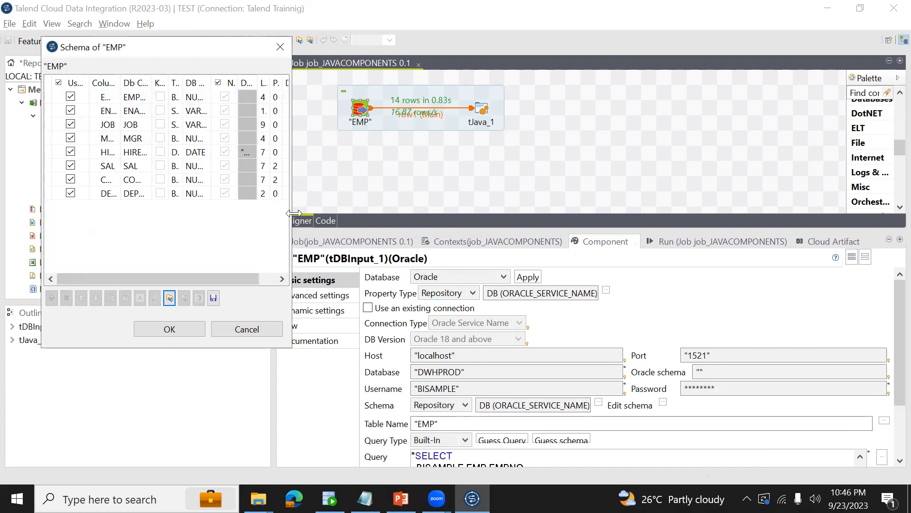
left_click_drag(293, 214, 395, 213)
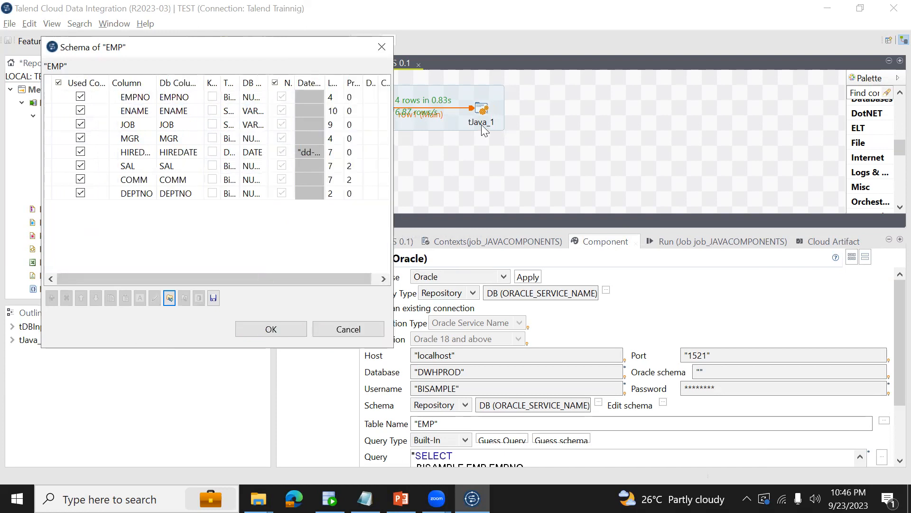
left_click(339, 331)
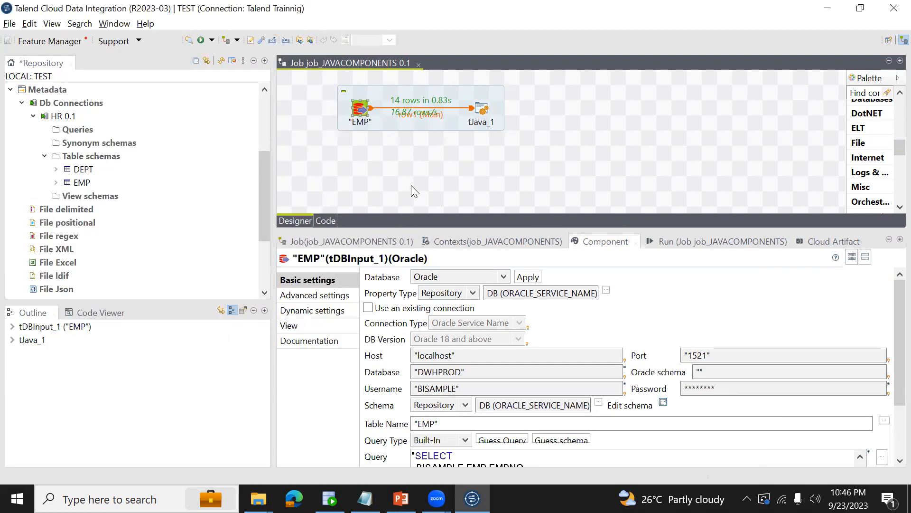
Compare the tJava_1 settings with those of the EMP input component and inspect the schema of the row1 link.
left_click(484, 117)
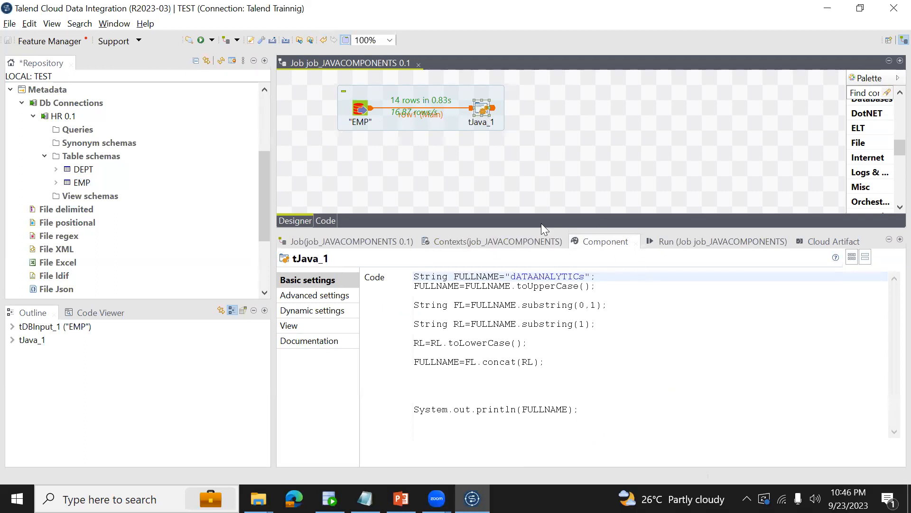
left_click(361, 109)
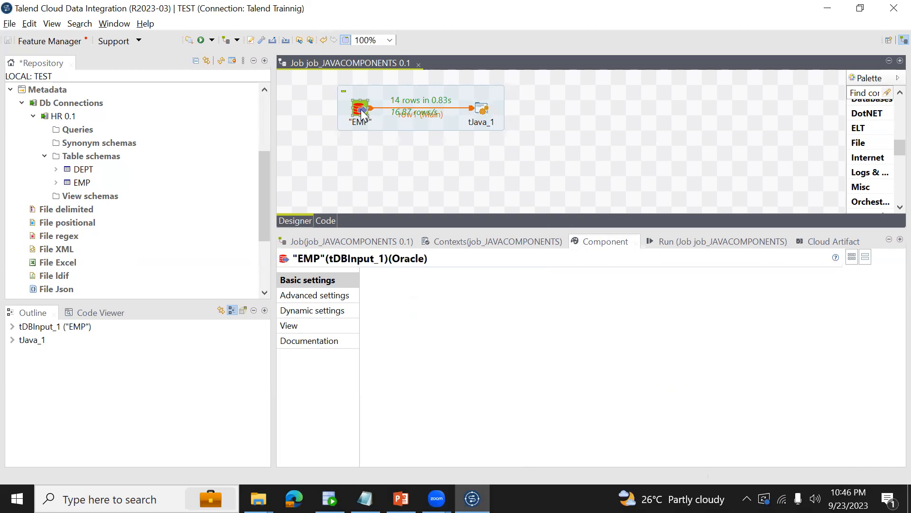
left_click(488, 110)
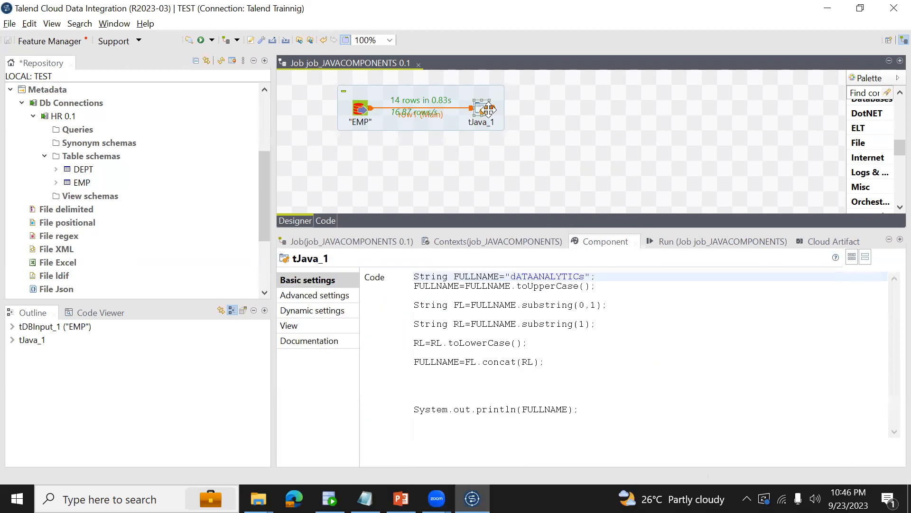
left_click(361, 109)
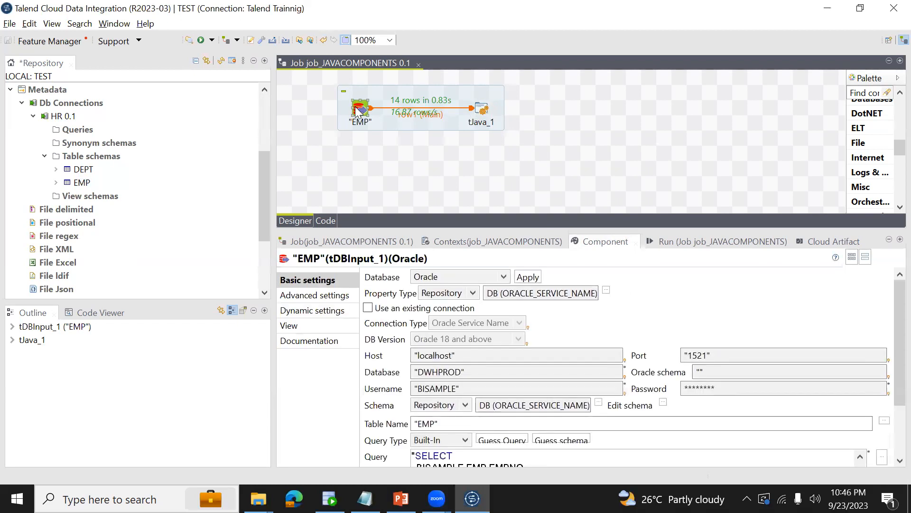
left_click(399, 110)
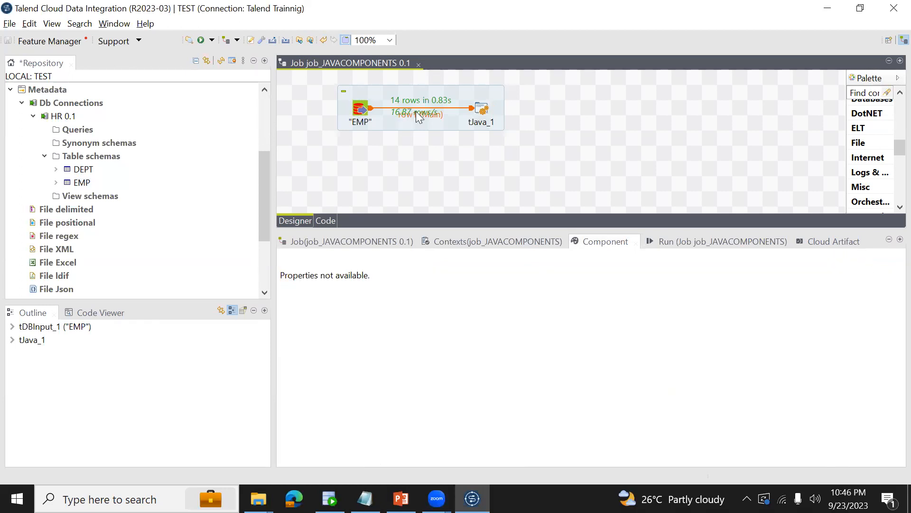
Delete the row1 link between EMP and tJava_1 and move the EMP component lower on the design canvas.
left_click(471, 110)
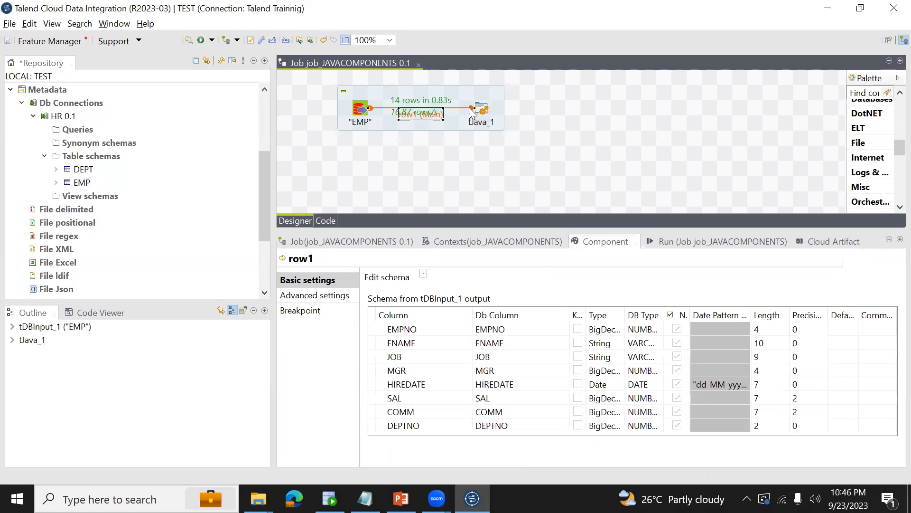
key("Delete")
left_click_drag(364, 111, 383, 202)
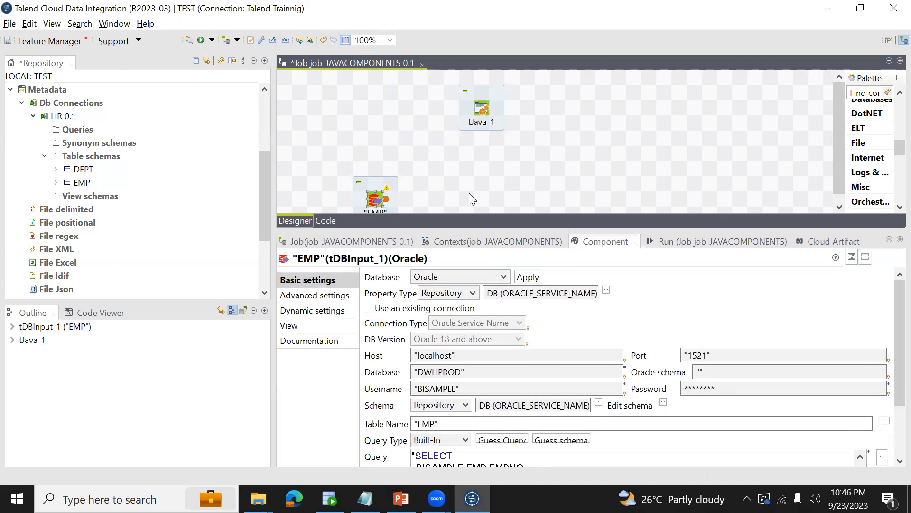
Add a tLogRow component beside EMP and connect EMP to it with a Main row link.
left_click(469, 193)
type("tl")
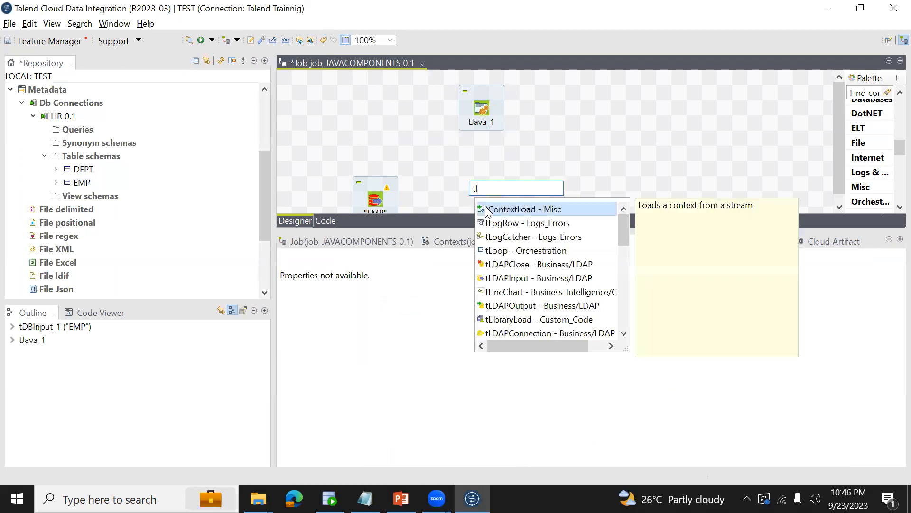
double_click(504, 223)
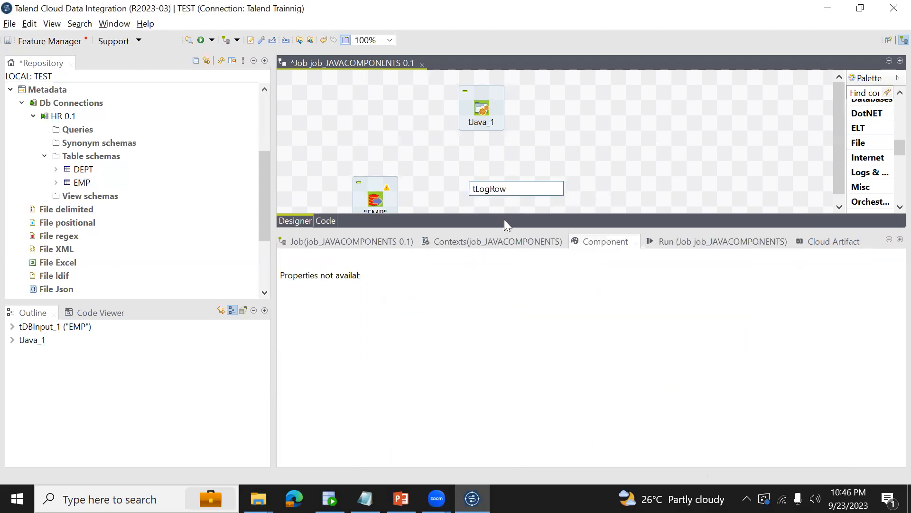
right_click(376, 201)
mouse_move(465, 205)
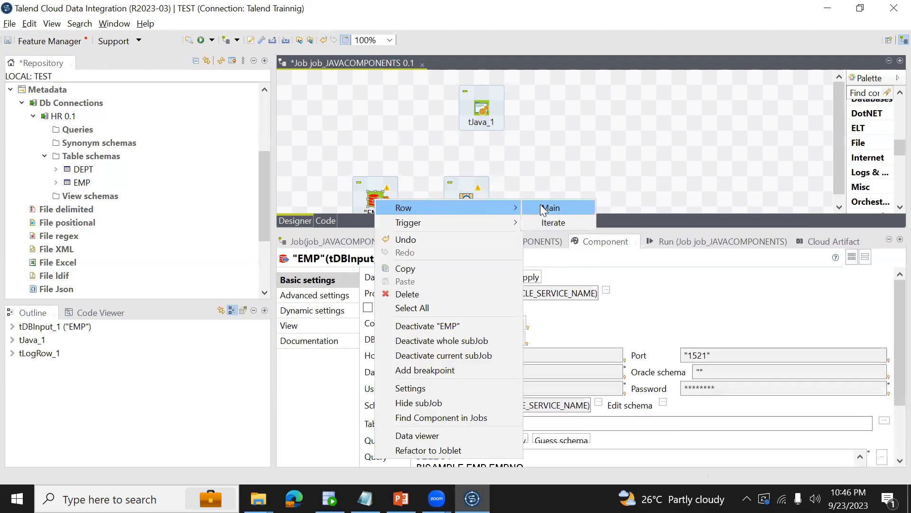
left_click(544, 208)
left_click(468, 200)
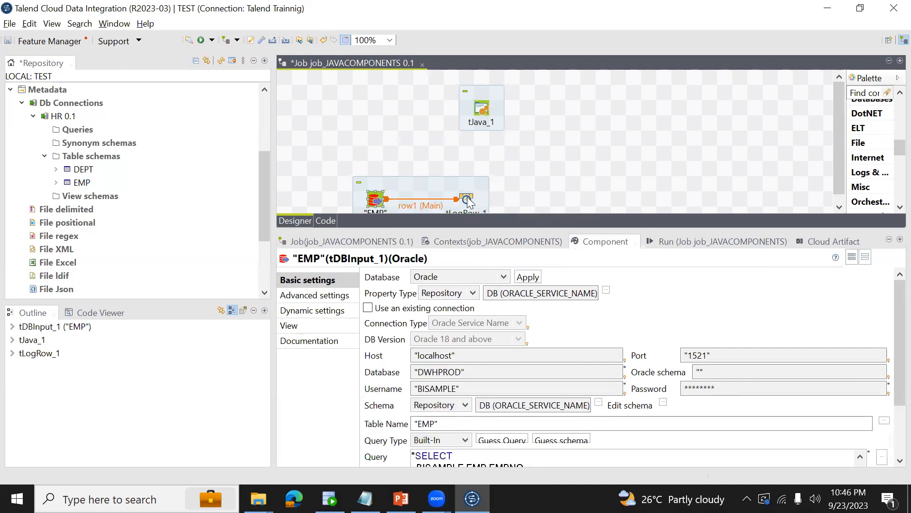
Check the input and output columns in the tLogRow_1 schema and accept it as is.
left_click(467, 200)
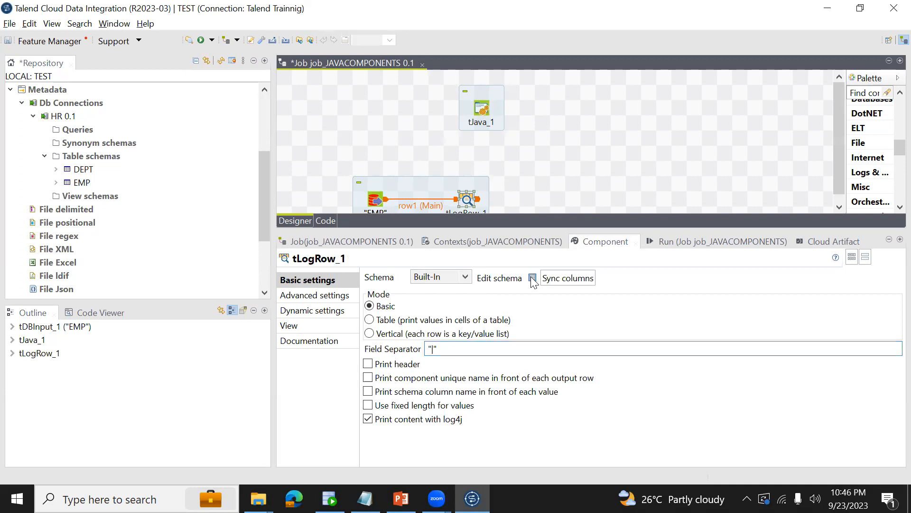
left_click(532, 278)
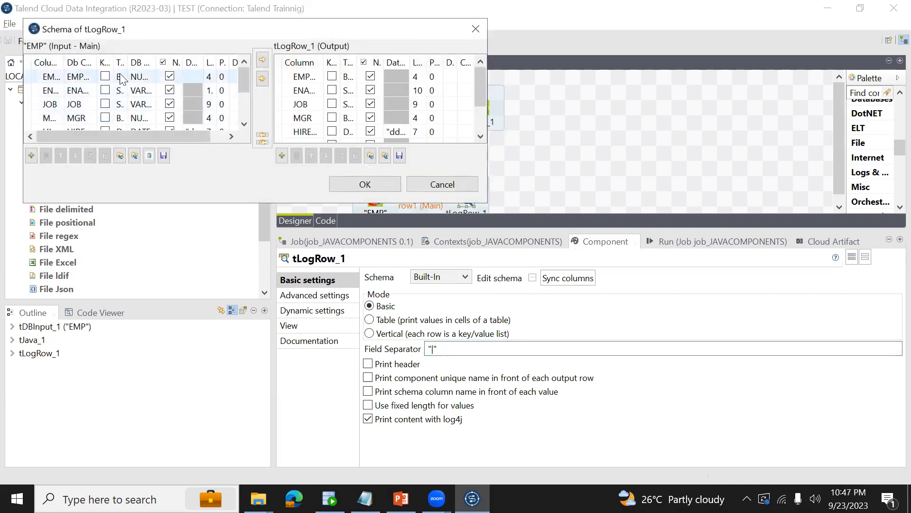
left_click(377, 182)
Enlarge the design canvas, then move tJava_1 directly above the EMP component and deactivate it.
left_click(476, 109)
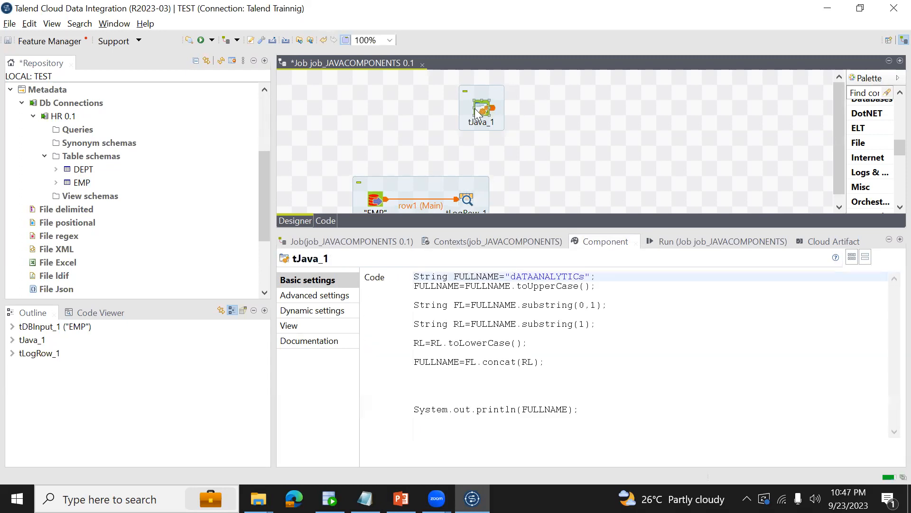
left_click_drag(544, 228, 539, 263)
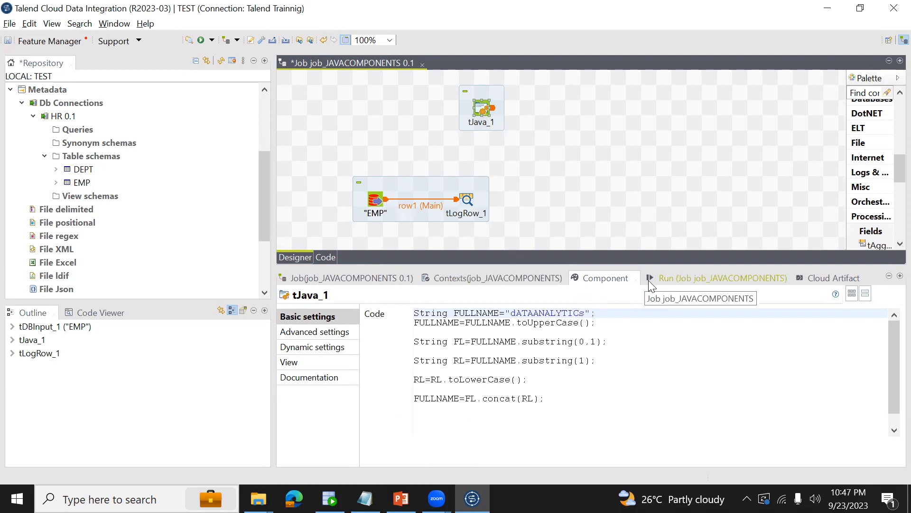
left_click_drag(446, 116, 372, 114)
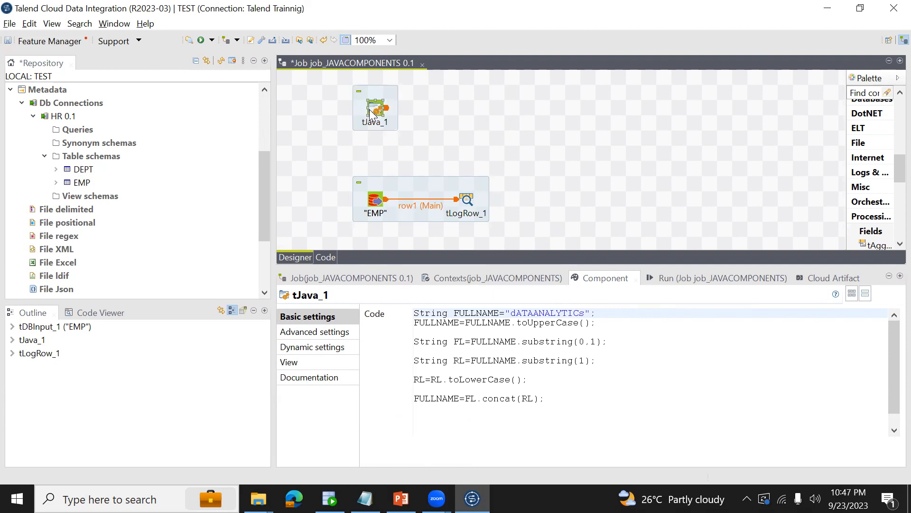
right_click(372, 114)
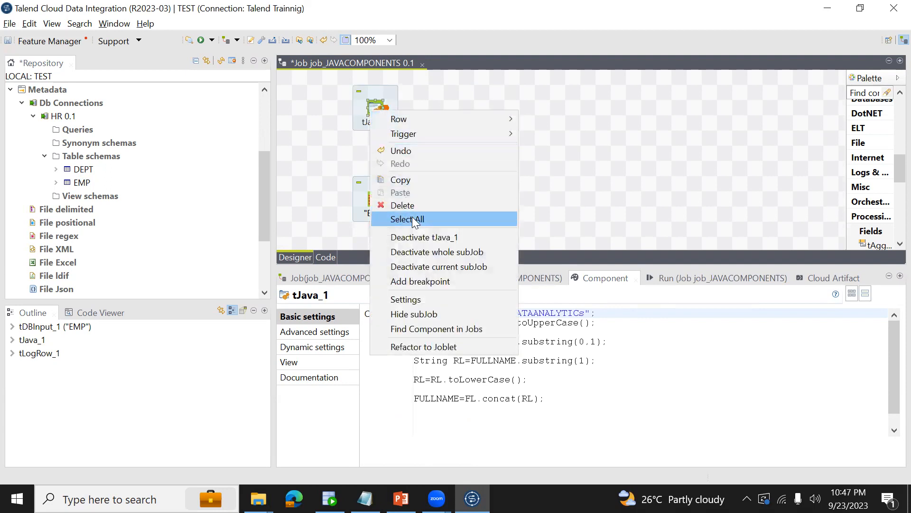
left_click(420, 237)
Set the tLogRow_1 output mode to Table and run the job.
left_click(375, 201)
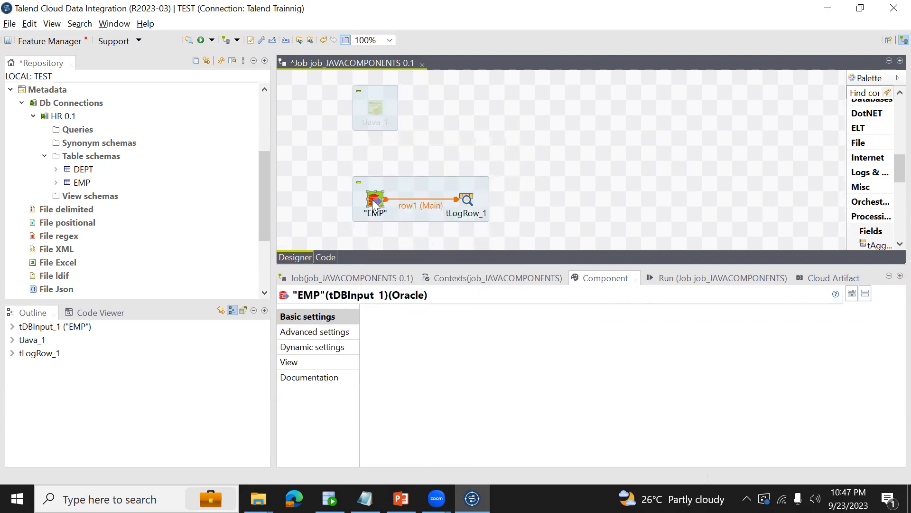
left_click(468, 200)
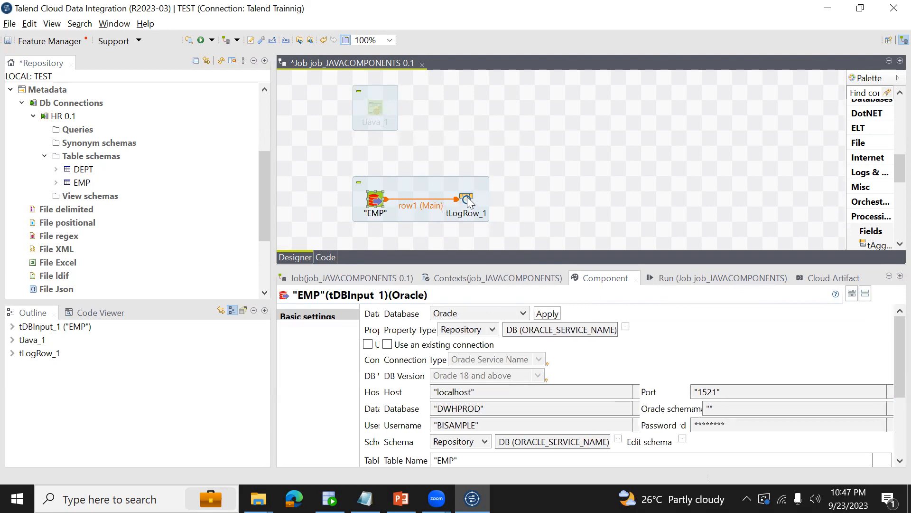
left_click(370, 357)
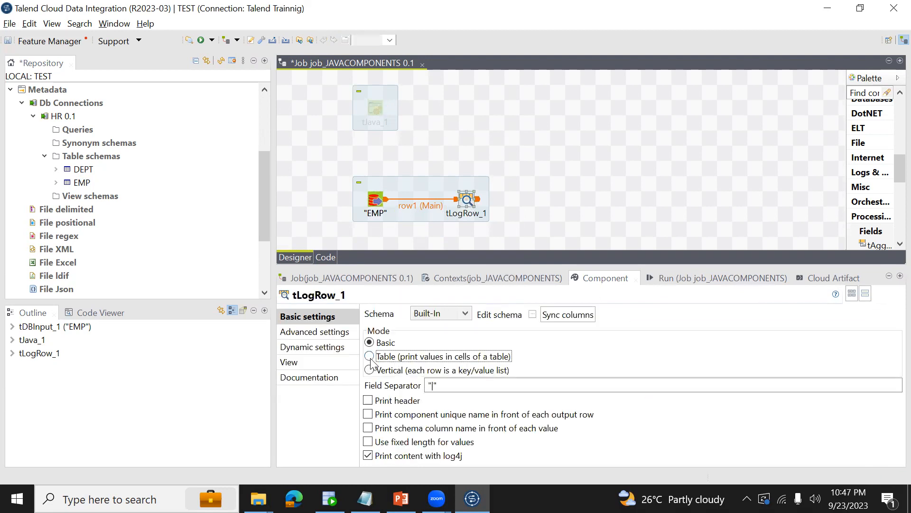
left_click(674, 278)
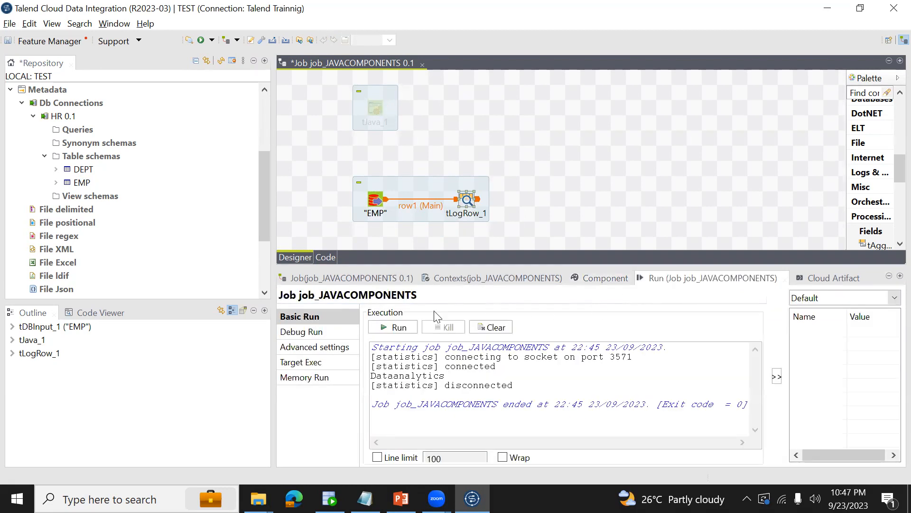
left_click(398, 328)
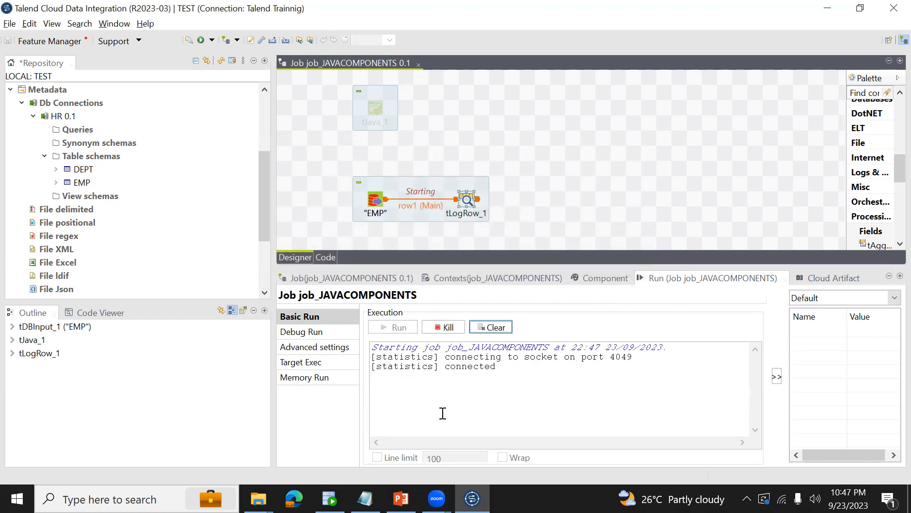
Check the EMP component's connection settings, then add three String context variables to the job, naming the first localhost.
left_click(378, 197)
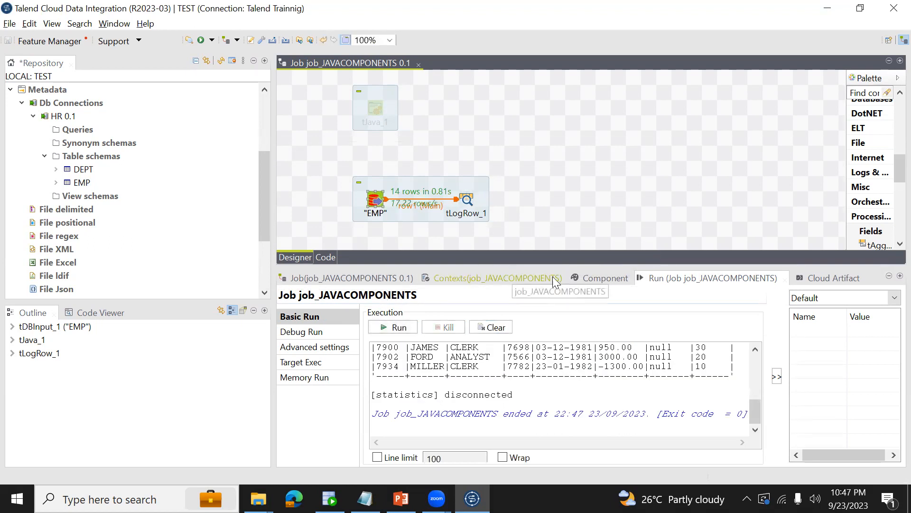
left_click(588, 280)
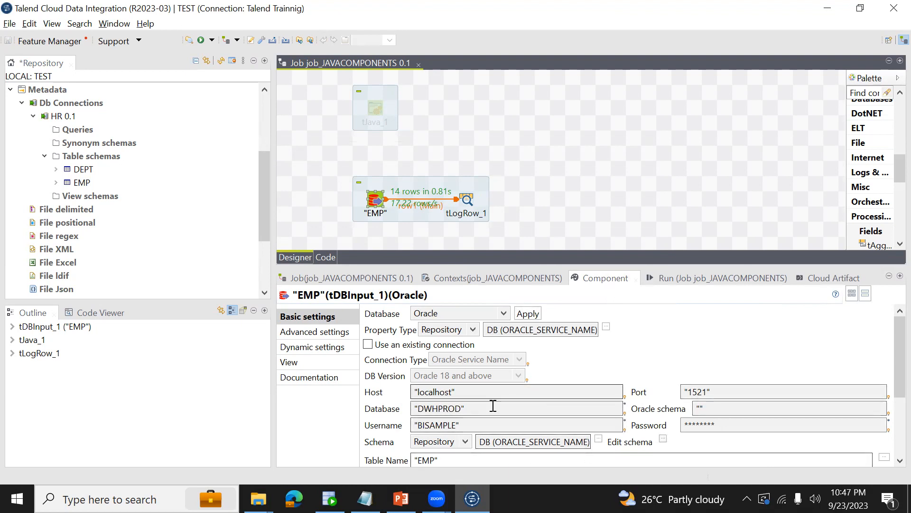
left_click(449, 280)
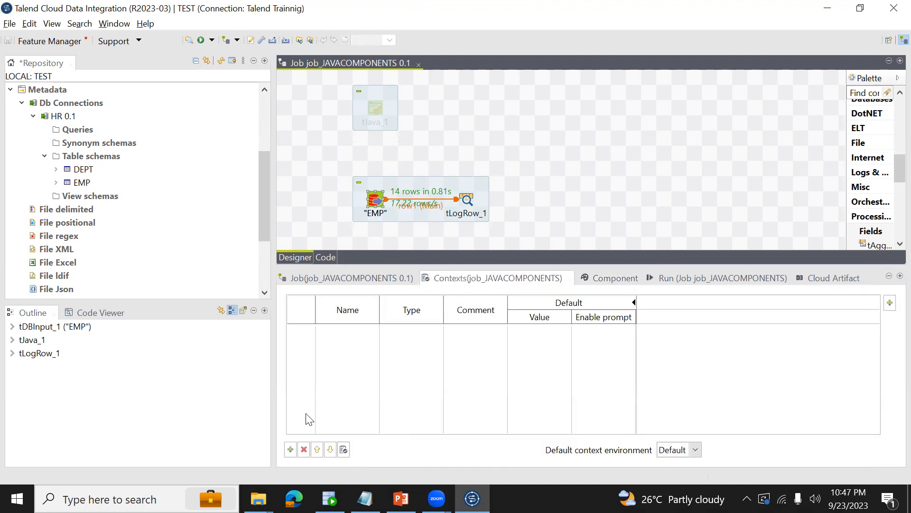
left_click(291, 449)
left_click(290, 449)
left_click(290, 449)
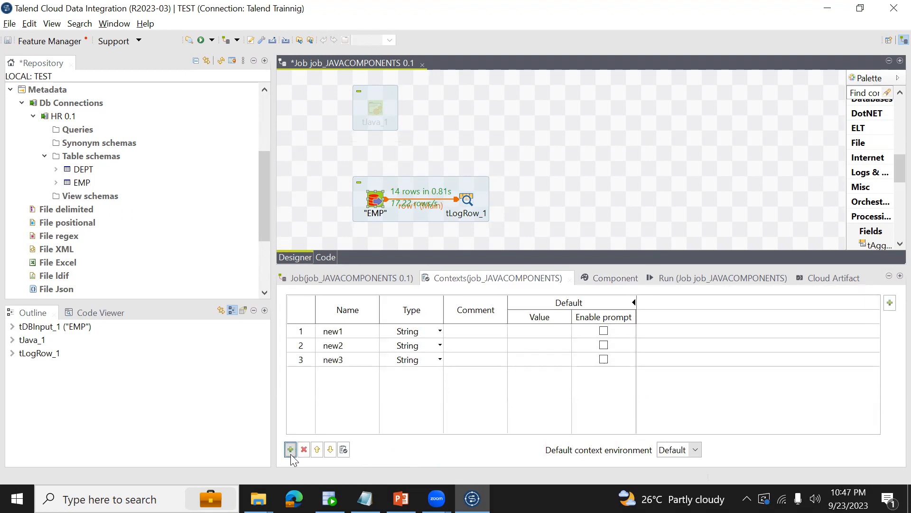
left_click(344, 332)
key("BackSpace")
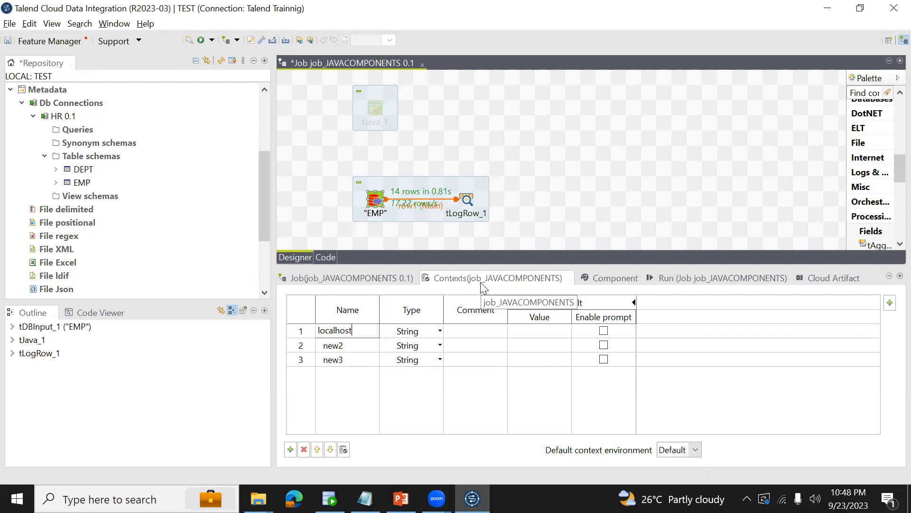
Rename the second and third context variables as username and password.
left_click(334, 347)
left_click(334, 347)
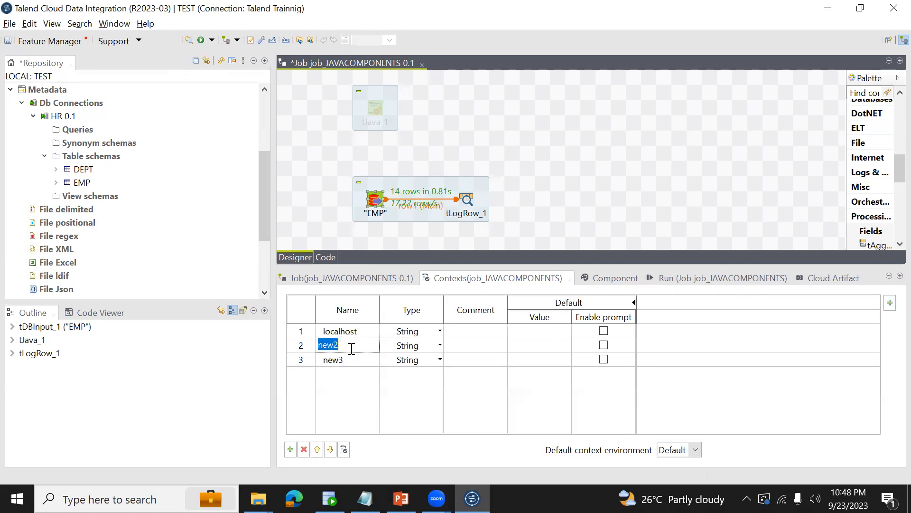
left_click(352, 349)
double_click(350, 349)
key("BackSpace")
left_click(332, 359)
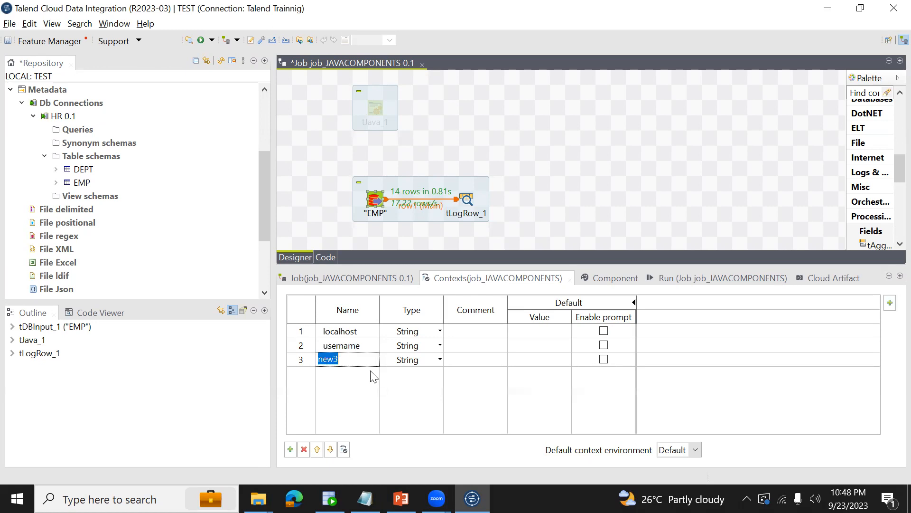
key("BackSpace")
type("password")
Add two more String context variables named port and servicename, and save the job.
left_click(291, 449)
left_click(340, 374)
type("port")
left_click(290, 450)
left_click(340, 389)
type("servicename")
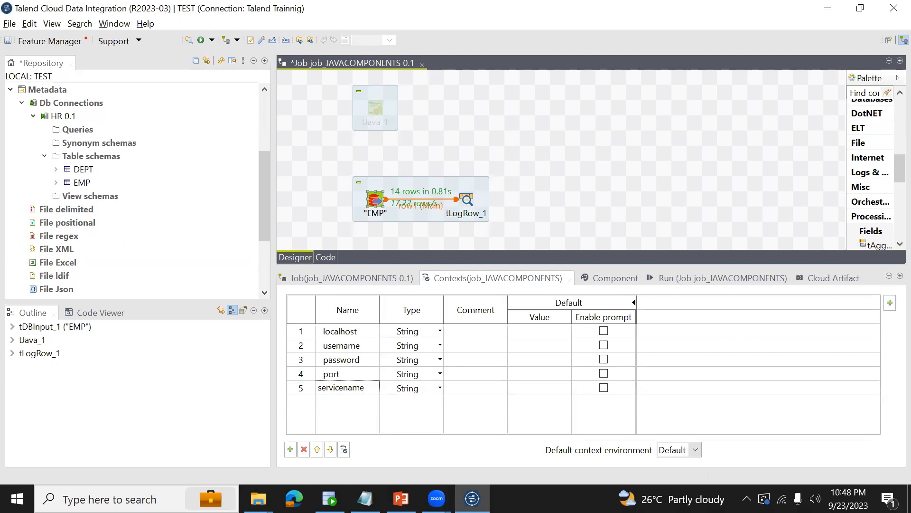
key("ctrl+s")
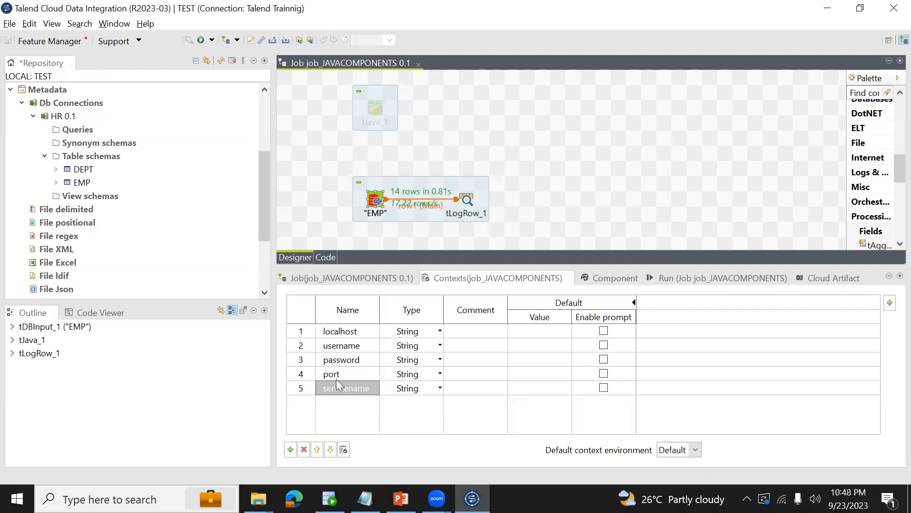
Change the EMP component's connection properties to Built-In, set its Host to context.hostname and save the job.
left_click(376, 205)
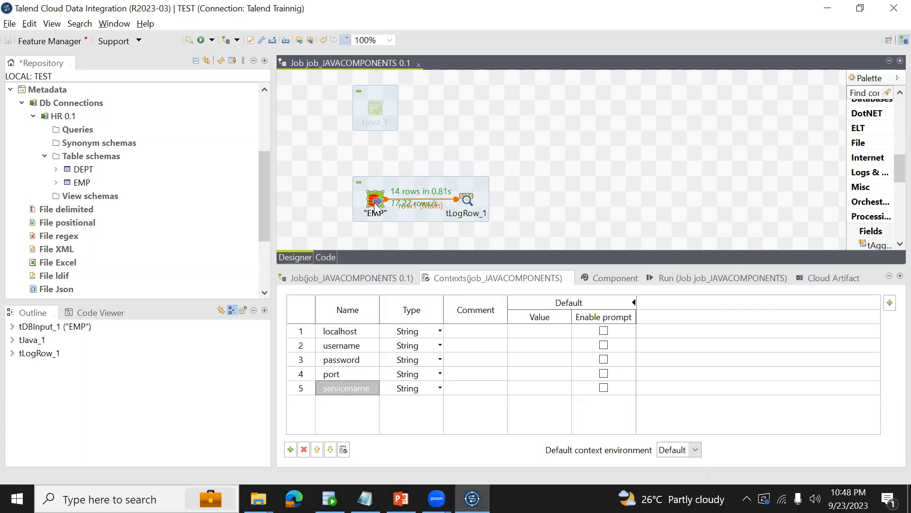
left_click(611, 275)
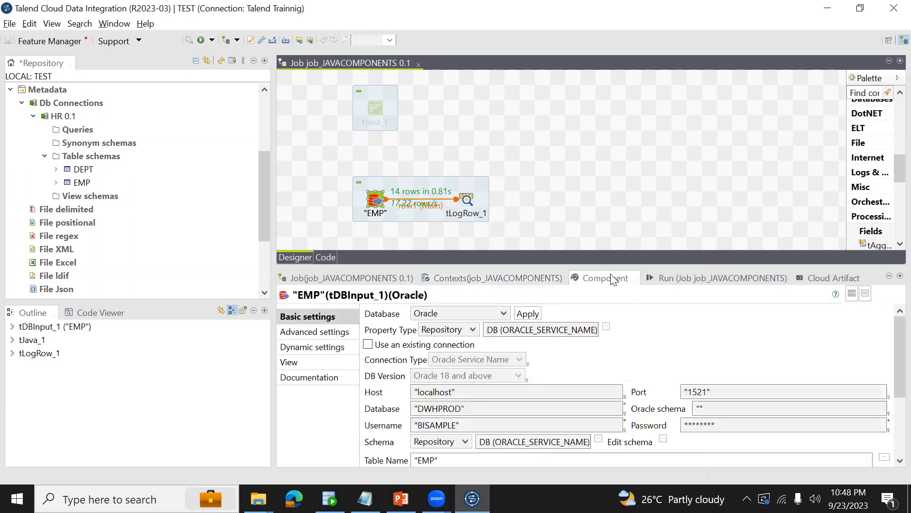
left_click(432, 387)
left_click(427, 219)
left_click(438, 274)
left_click(459, 396)
key("ctrl+a")
key("BackSpace")
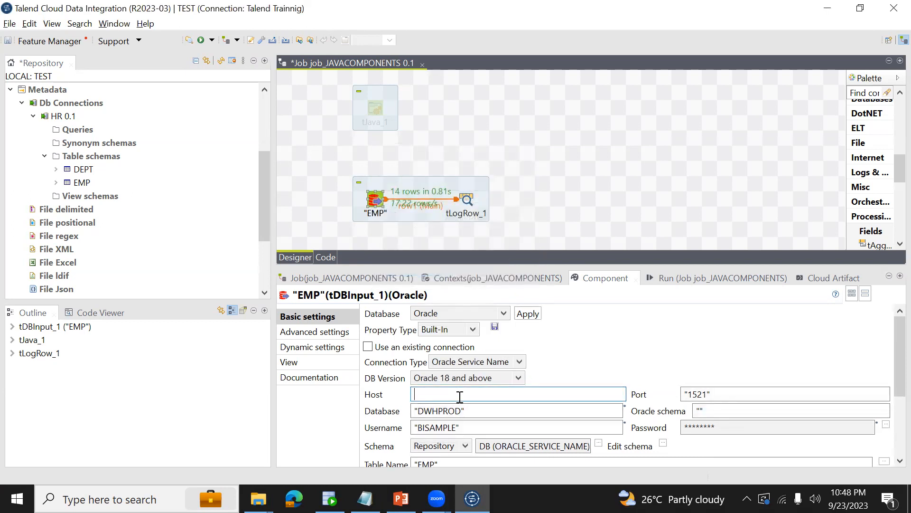
type("context.hostname")
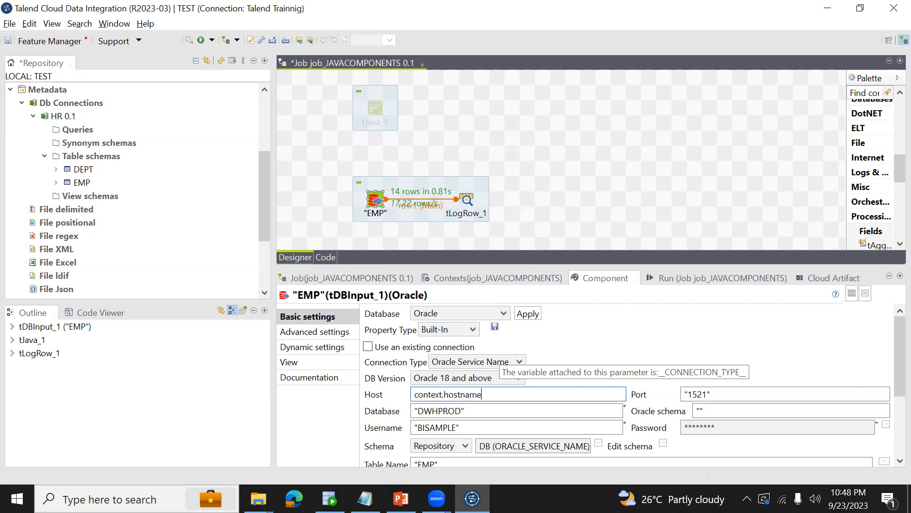
key("ctrl+s")
Rename the localhost context variable as hostname, keeping the username variable's name and String type.
left_click(499, 278)
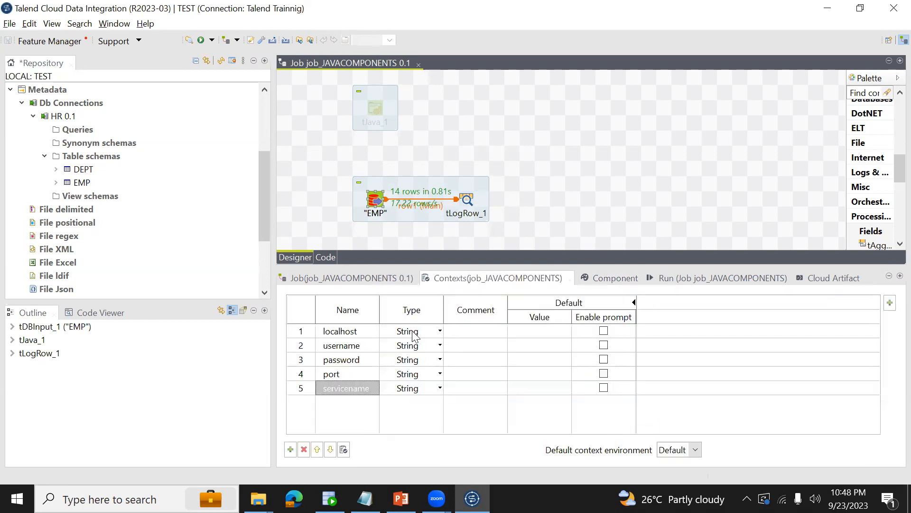
left_click(357, 332)
type("hostname")
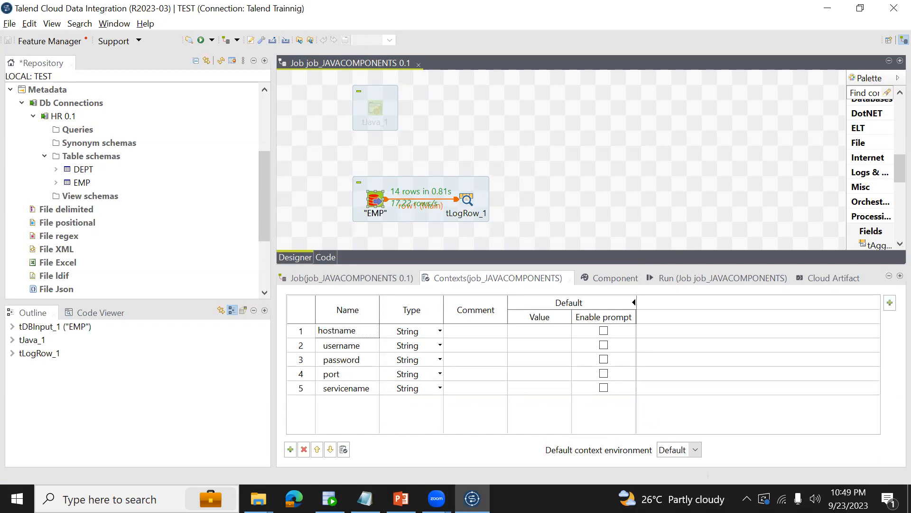
left_click(440, 345)
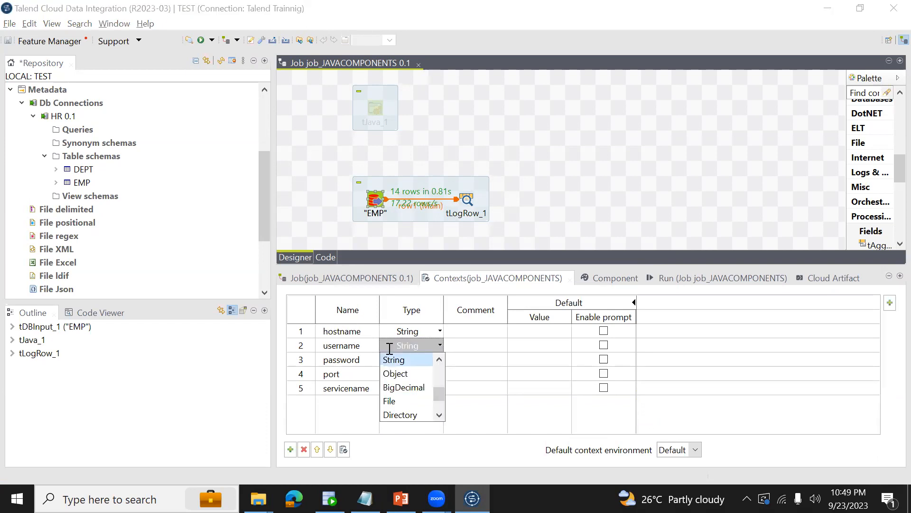
left_click(342, 332)
left_click(360, 348)
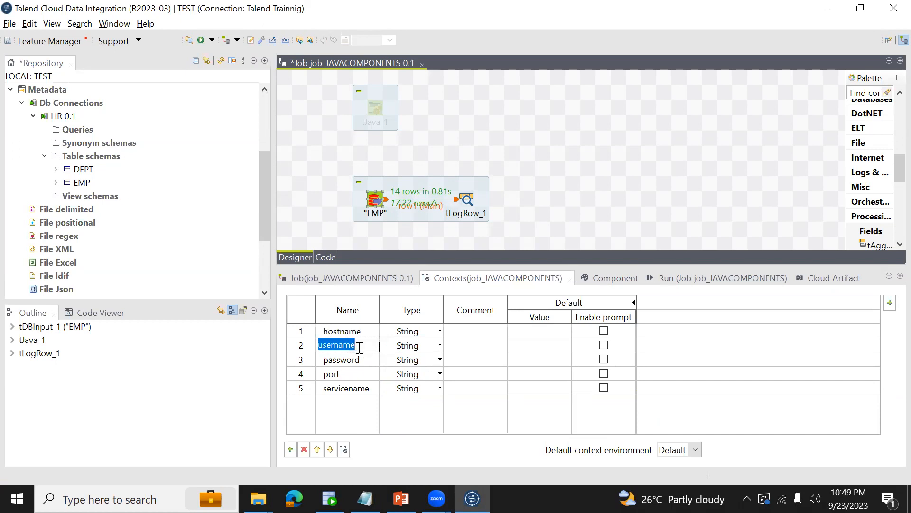
Set the EMP component's Username to context.username and save the job.
left_click(601, 278)
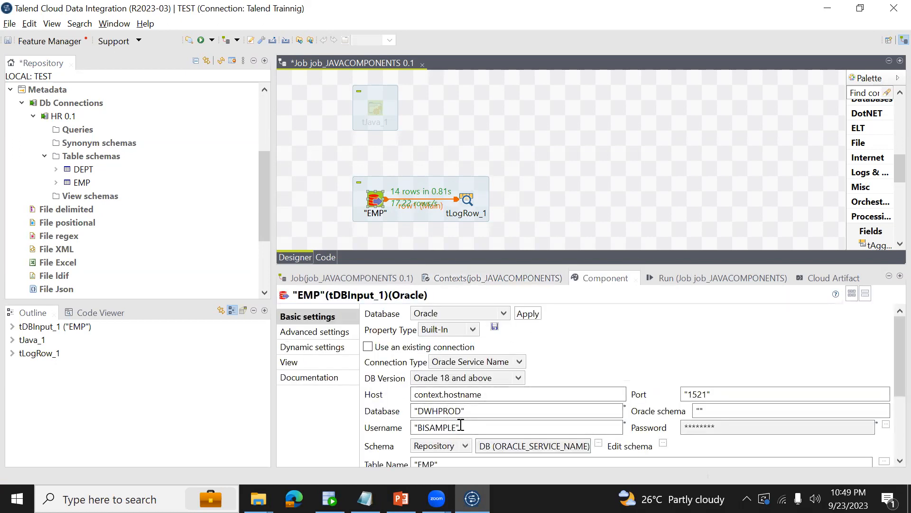
double_click(468, 429)
type("conte")
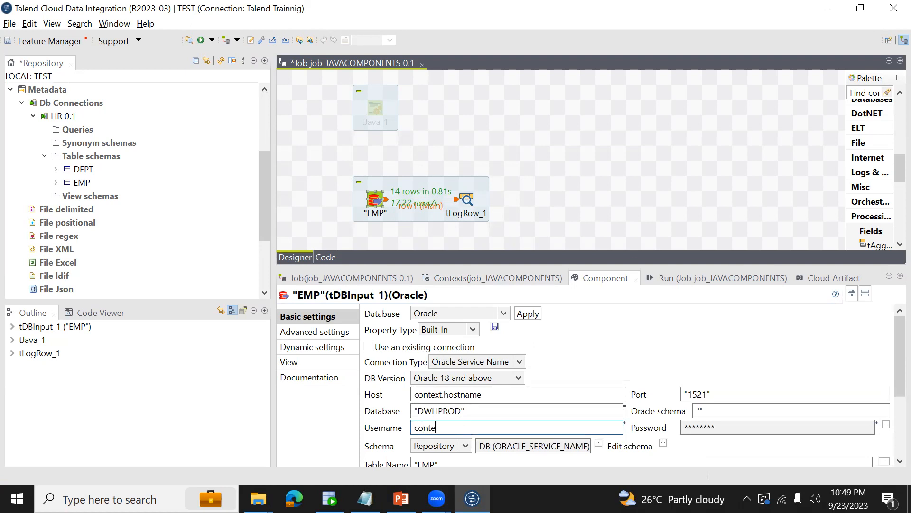
type("xt.username")
key("ctrl+s")
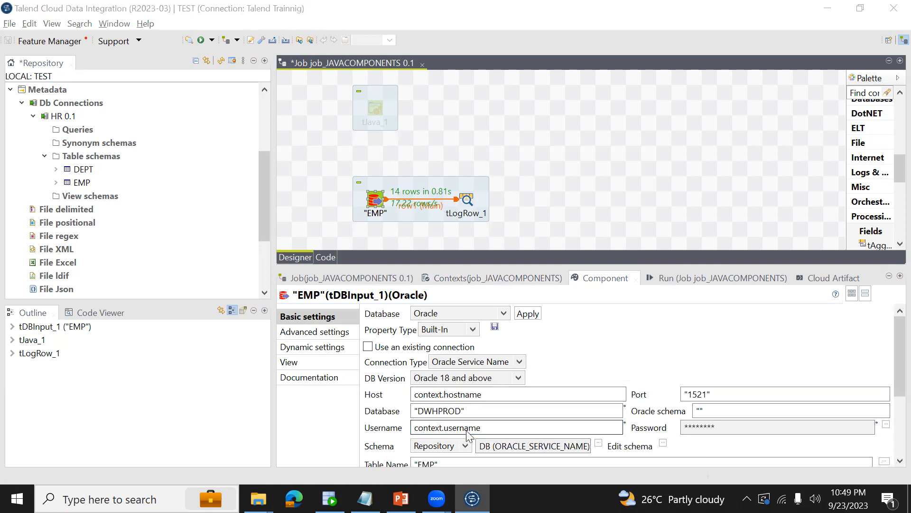
Run the job, read its console output from the beginning, and check the context variables' default values.
left_click(674, 281)
left_click(399, 328)
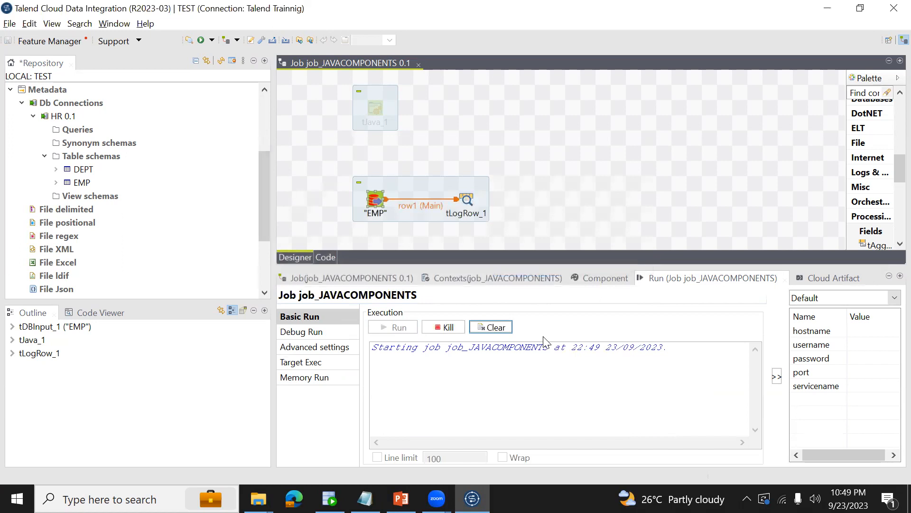
left_click(500, 383)
key("ctrl+Home")
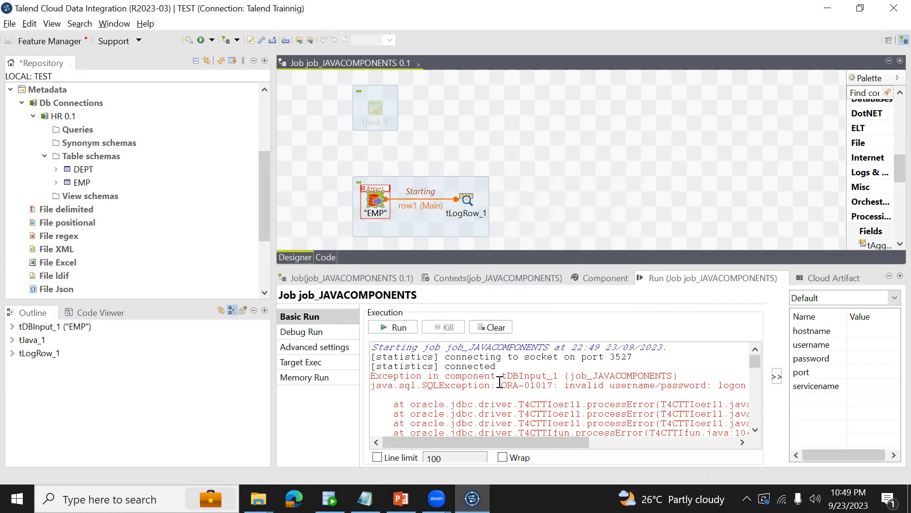
left_click(610, 385)
left_click(485, 277)
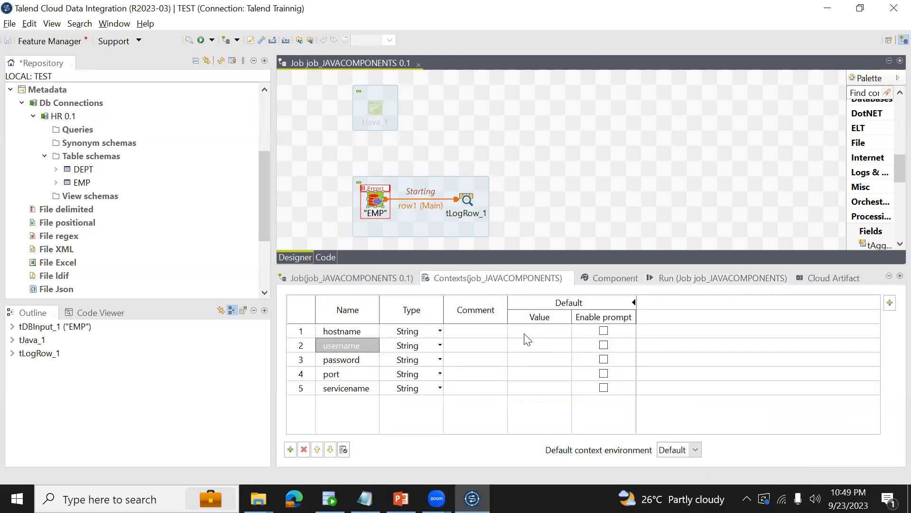
Delete all existing Java code from the tJava_1 component.
left_click(379, 112)
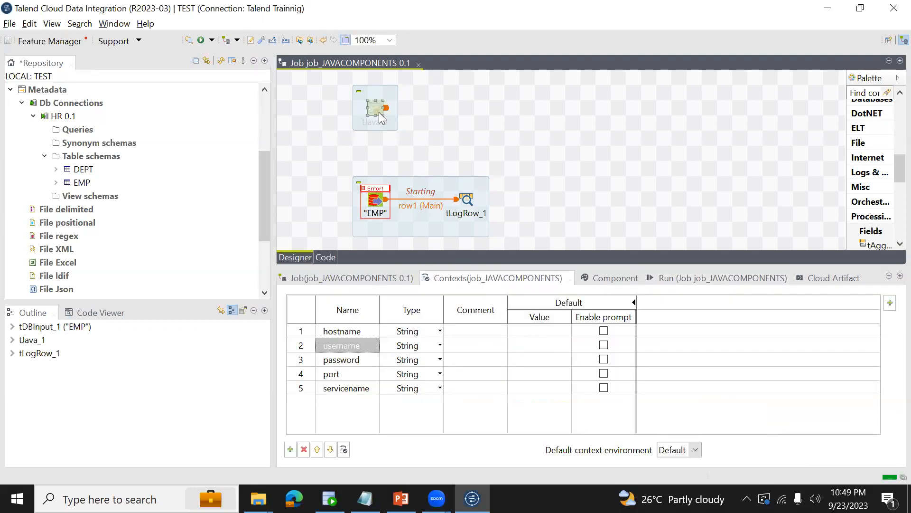
left_click(610, 278)
left_click(582, 376)
key("ctrl+a")
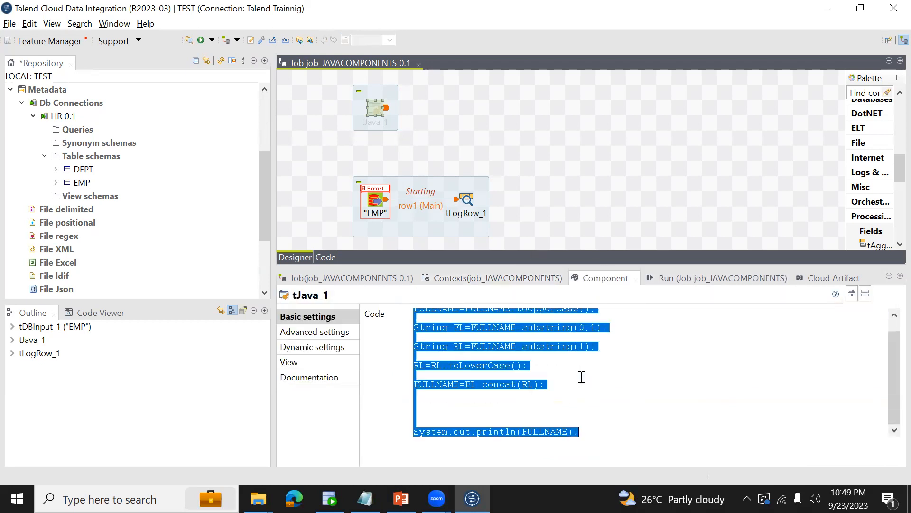
key("Delete")
Write the statement context.hostname="localhost"; in the tJava_1 code.
type("con")
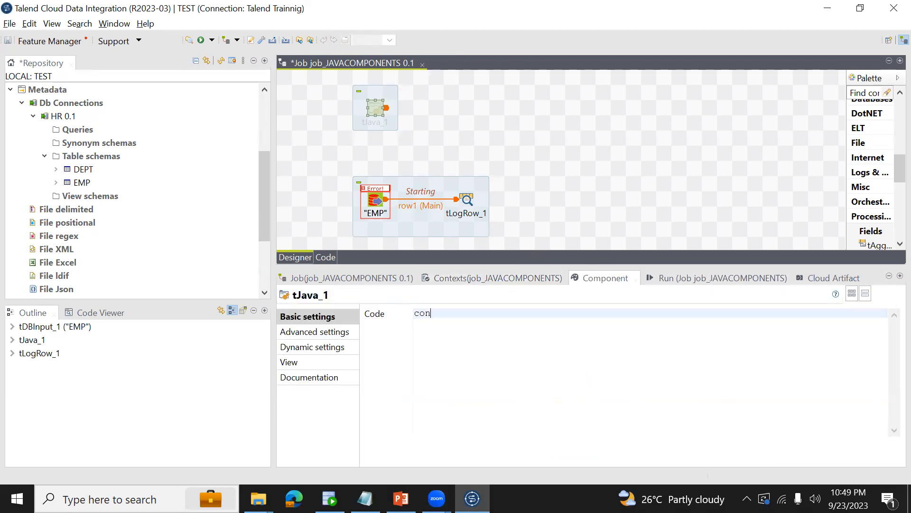
type("text.")
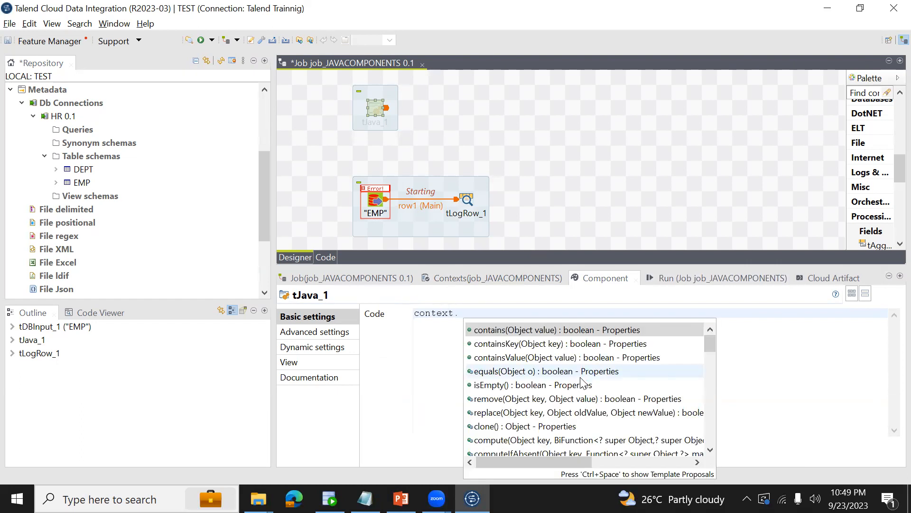
type("ho")
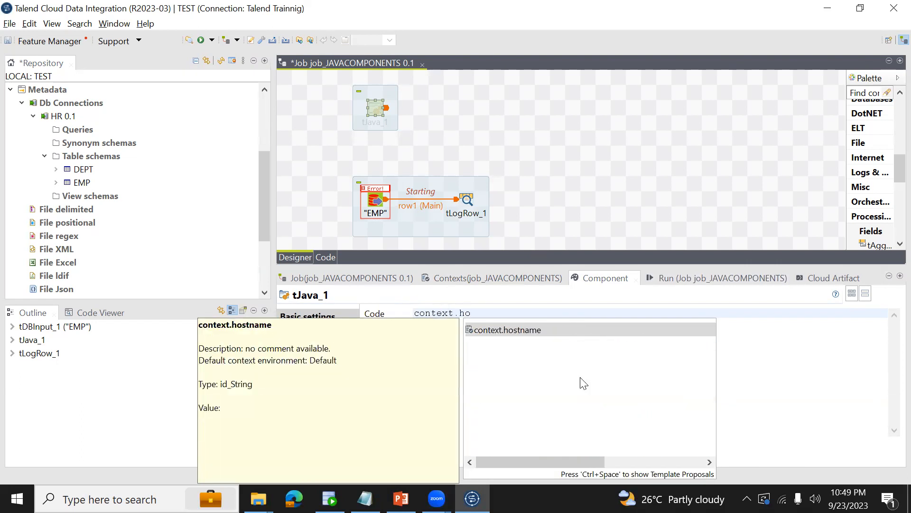
double_click(545, 334)
type("=")
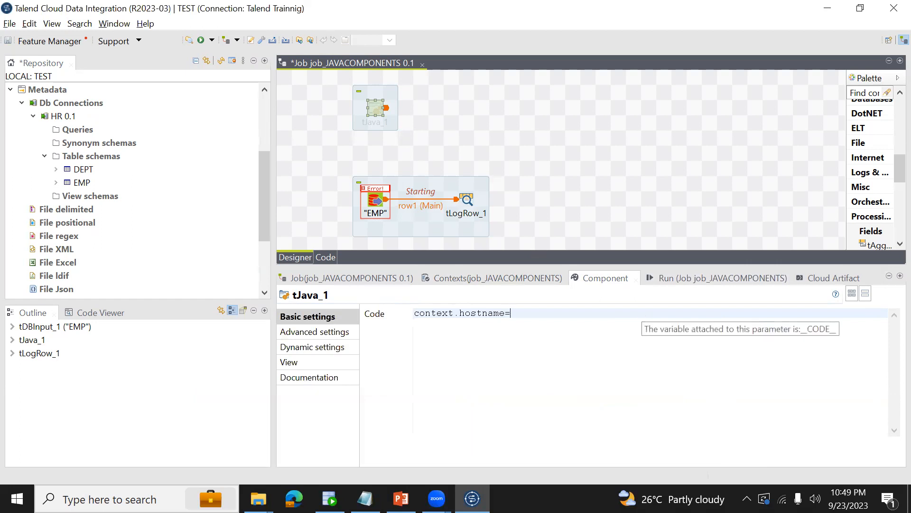
type("\"localhost\";")
key("Return")
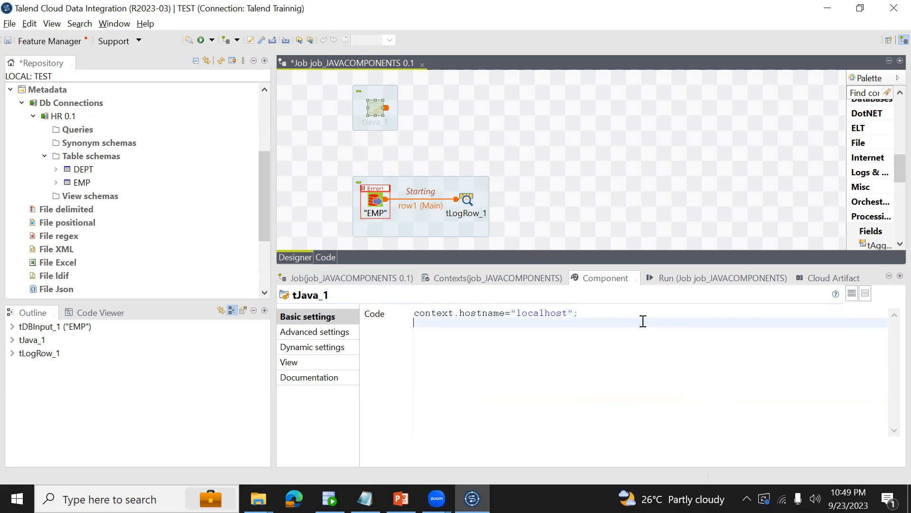
Add the statement context.username="BISAMPLE"; below the hostname assignment in the tJava_1 code.
type("context")
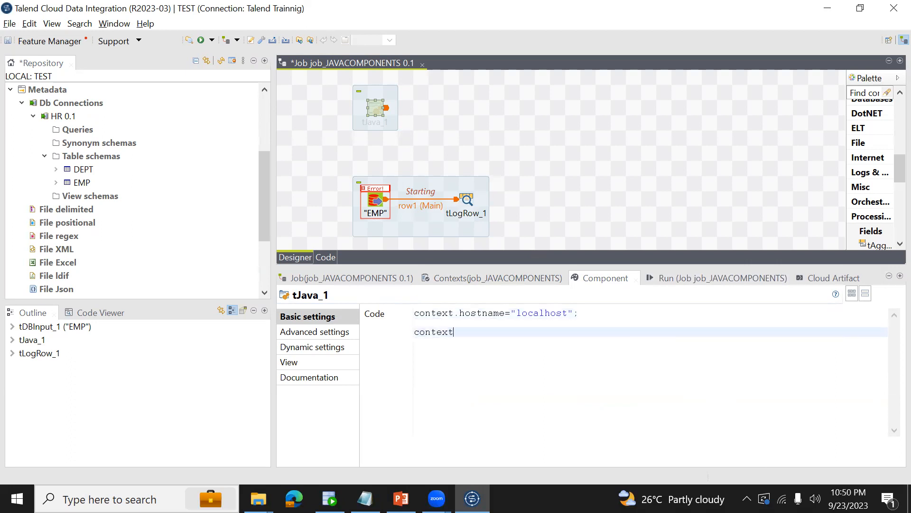
type(".user")
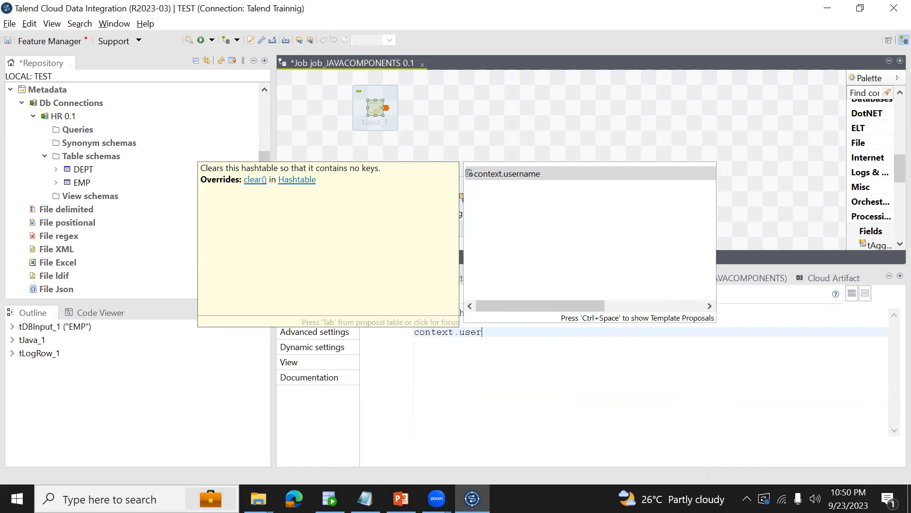
type("name")
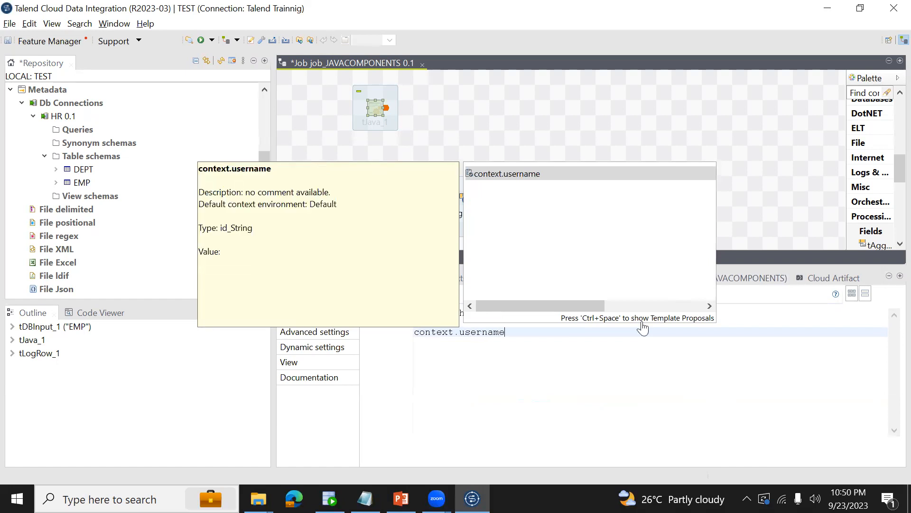
type("=\"BISAM")
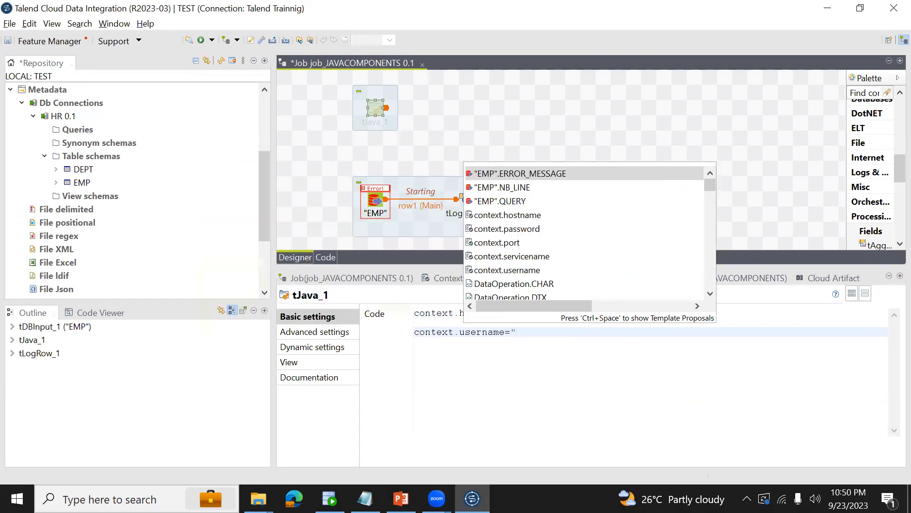
type("PLE\"")
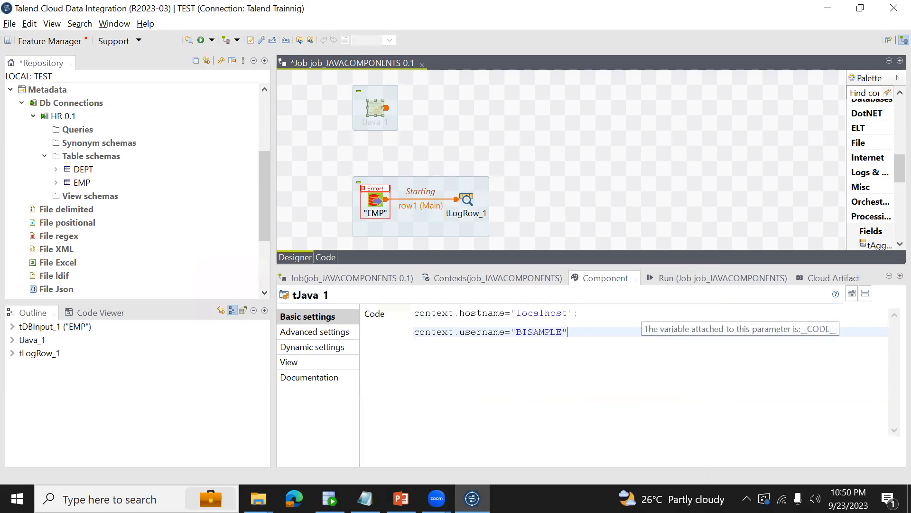
type(";")
key("Return")
Assign "1521" to context.port on the line below the username assignment.
type("CONTE")
key("shift+Home")
type("context.")
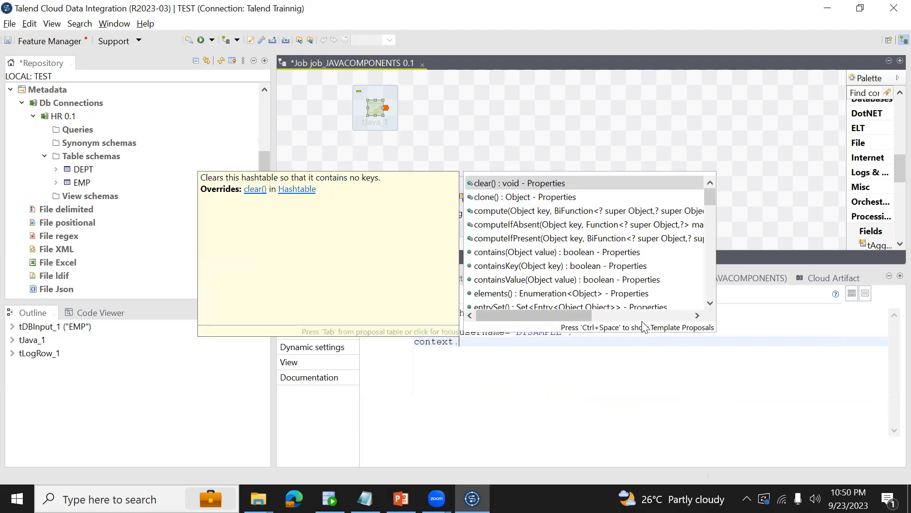
type("po")
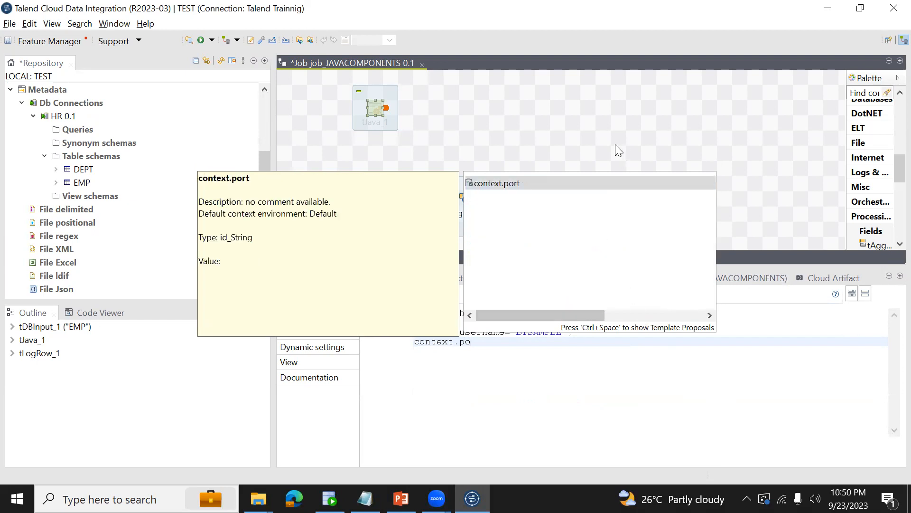
key("Return")
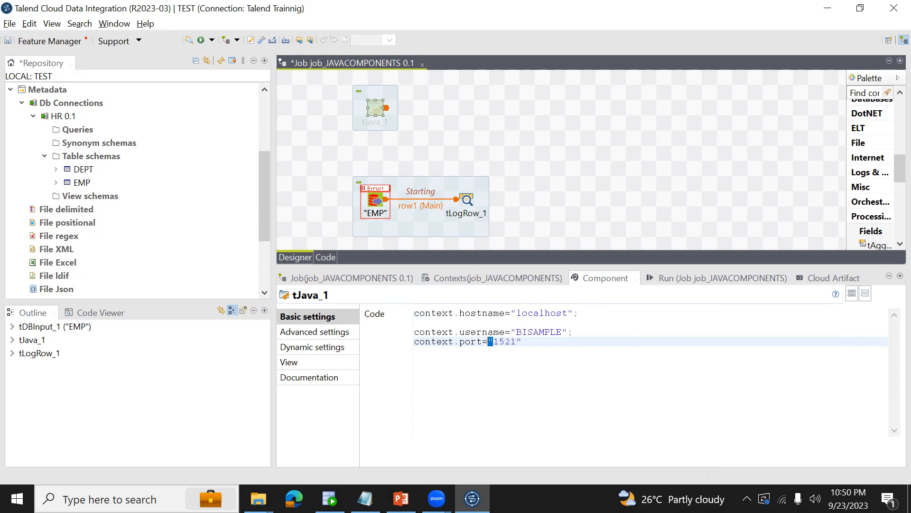
key("ctrl+shift+Right")
key("End")
End the port assignment with a semicolon and add context.servicename="DWHPROD" below it in the tJava_1 code.
key("Return")
key("Return")
type("context.s")
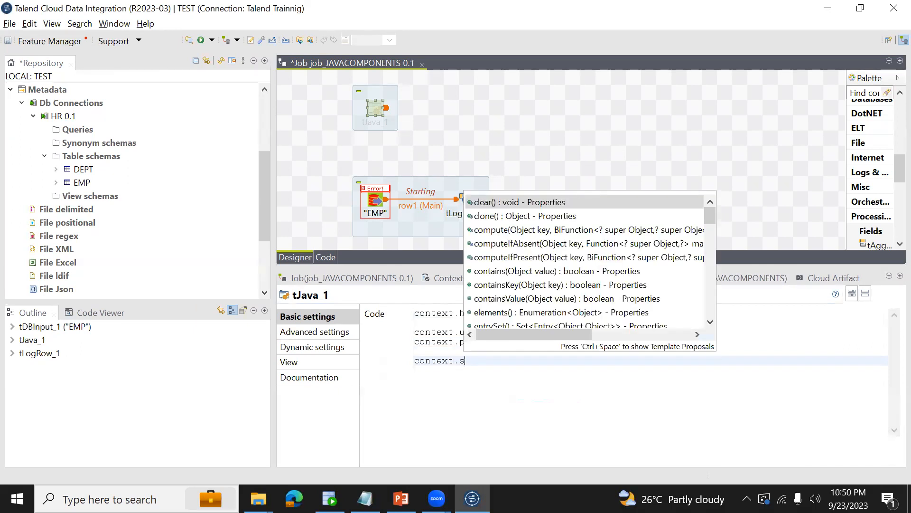
type("ervicename")
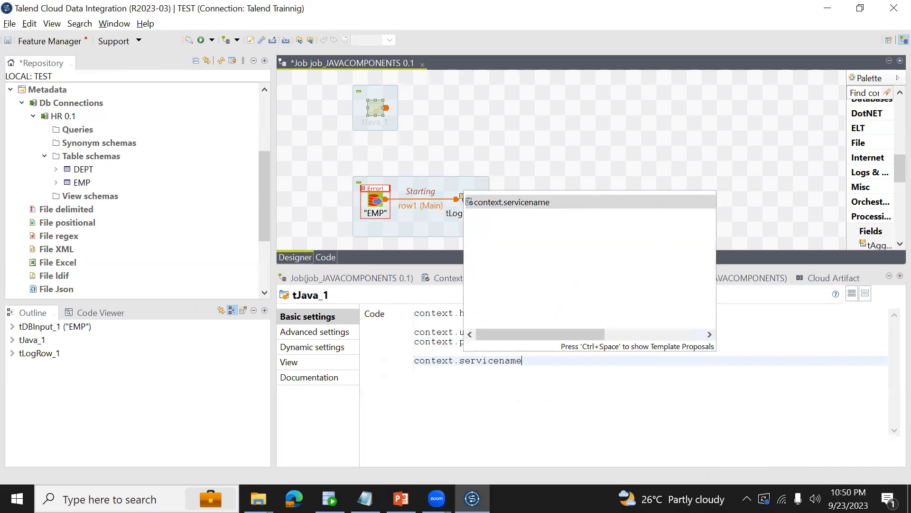
type("=\"")
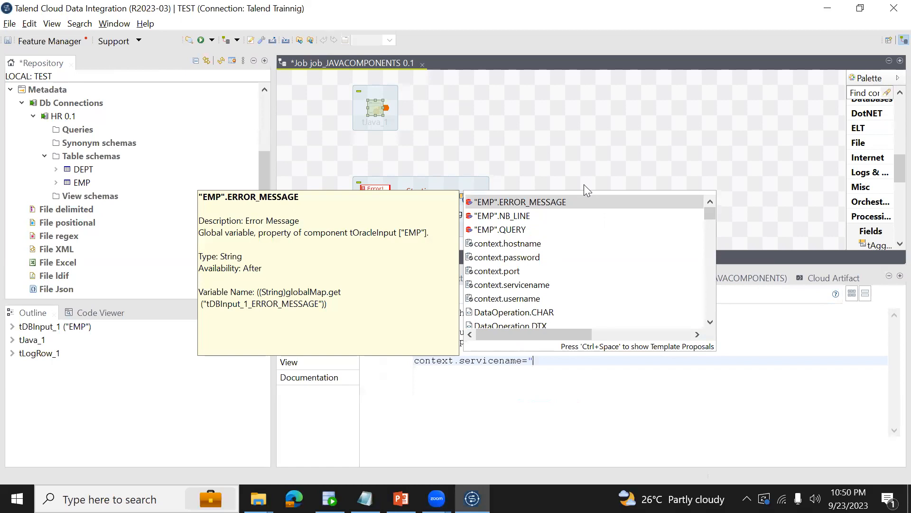
type("DWHPROD\"")
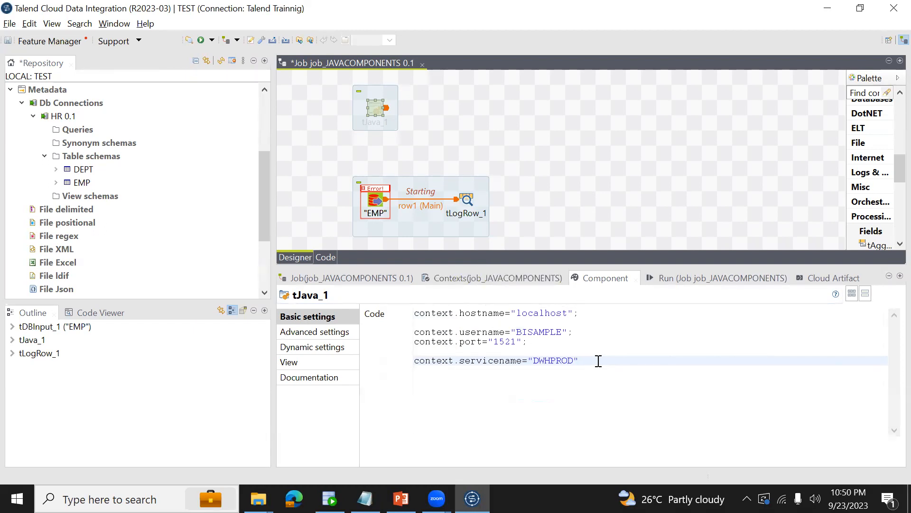
End the servicename assignment with a semicolon and begin a new context statement below it with lowercase pas instead of PAS.
key("Return")
key("Return")
type("context.")
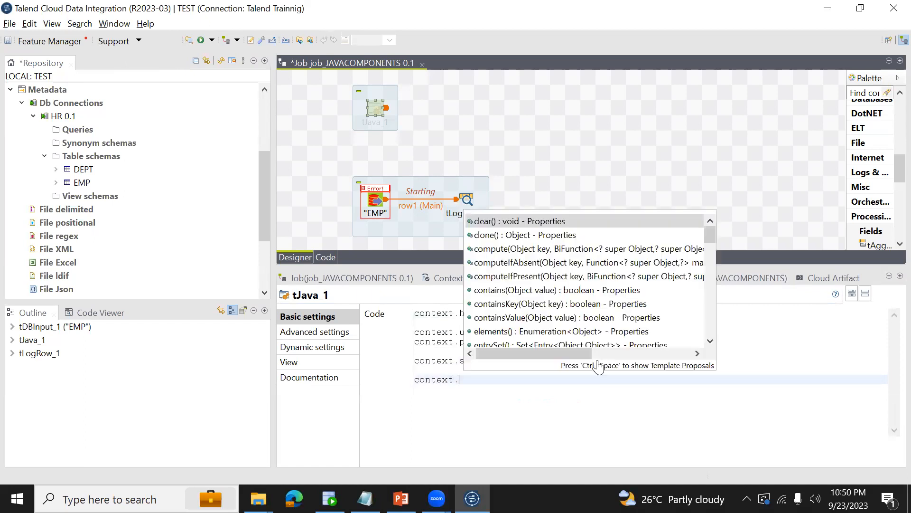
type("PAS")
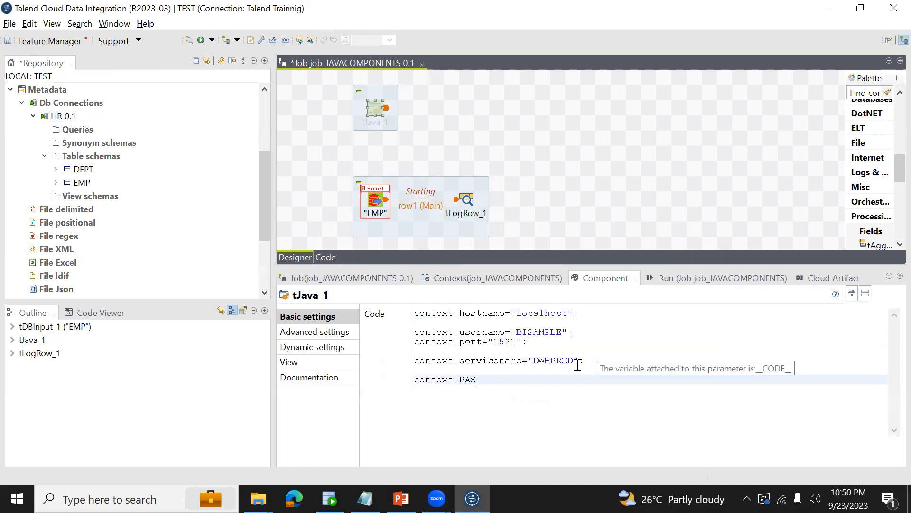
type("AS")
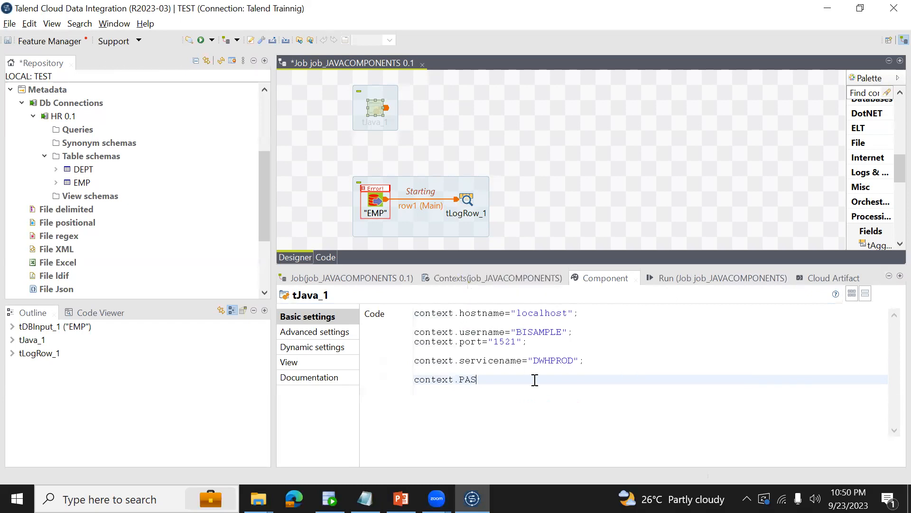
left_click_drag(459, 380, 479, 380)
key("BackSpace")
type("pas")
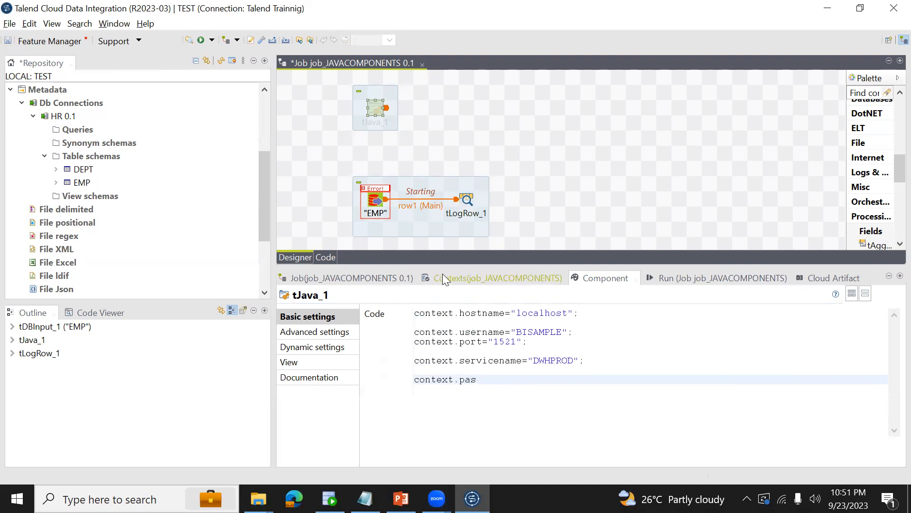
Check the password variable's name in the job's context variables and return to the tJava_1 code.
left_click(442, 275)
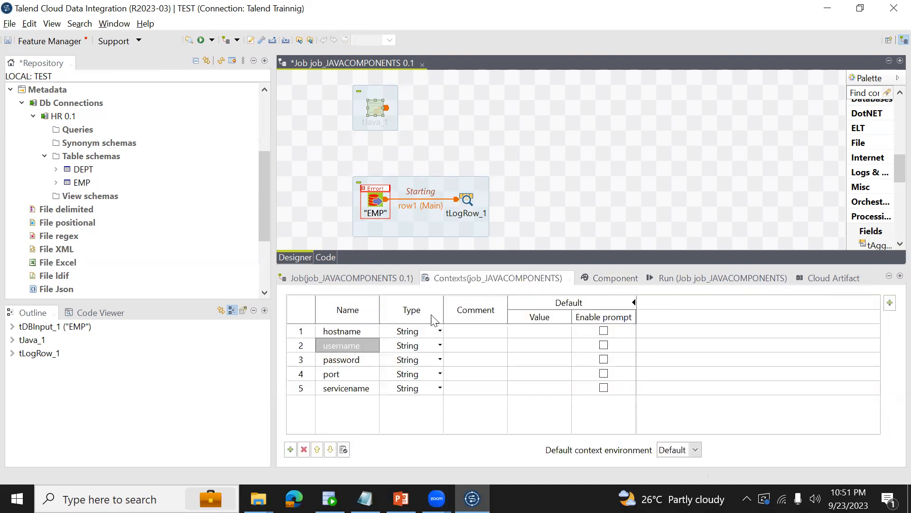
left_click(351, 367)
left_click(599, 273)
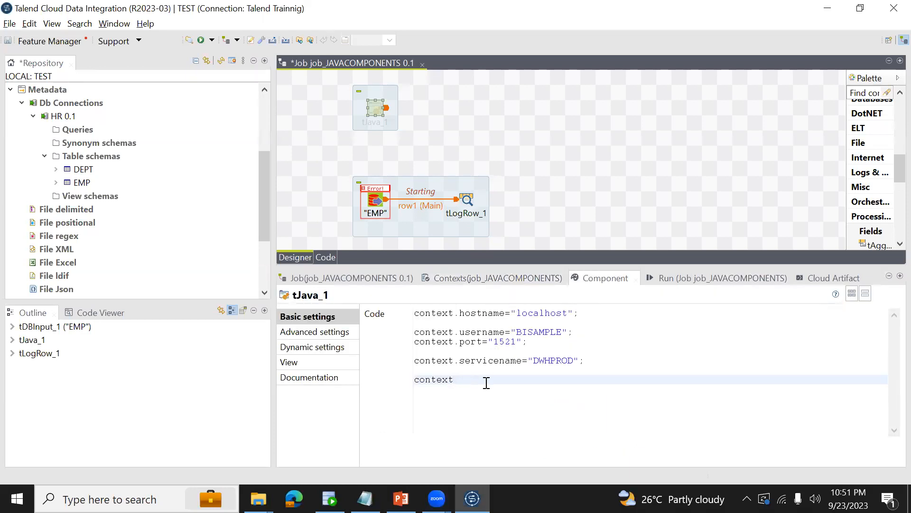
Complete the statement with the suggested context.password variable, assign the database password to it, and save the job.
type(".pass")
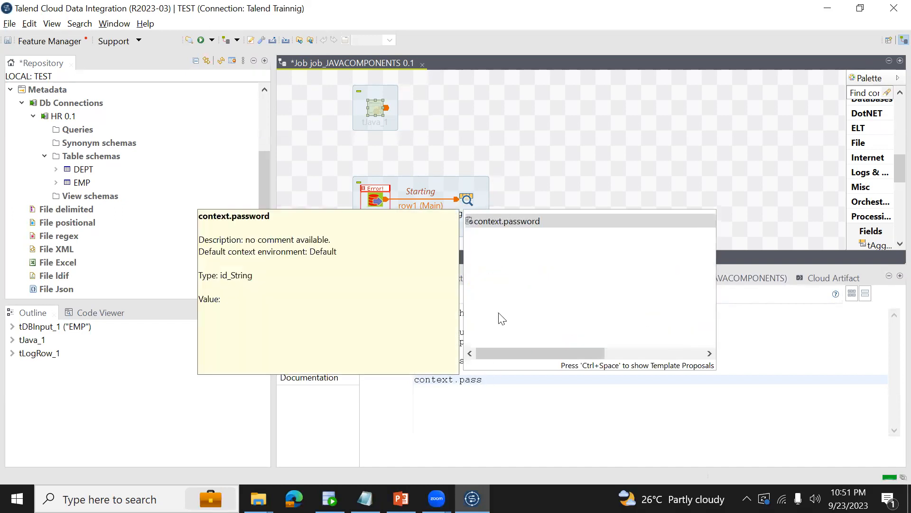
double_click(525, 221)
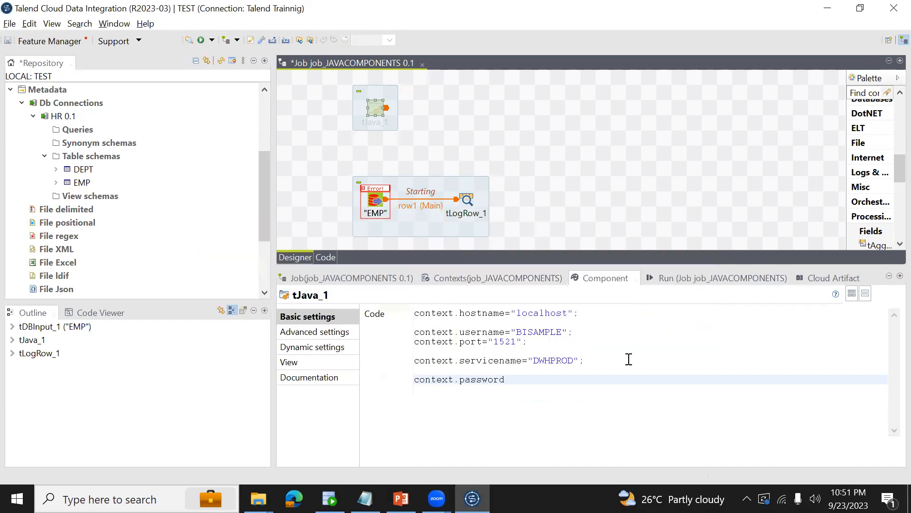
type("=\"BISAMPLE\"")
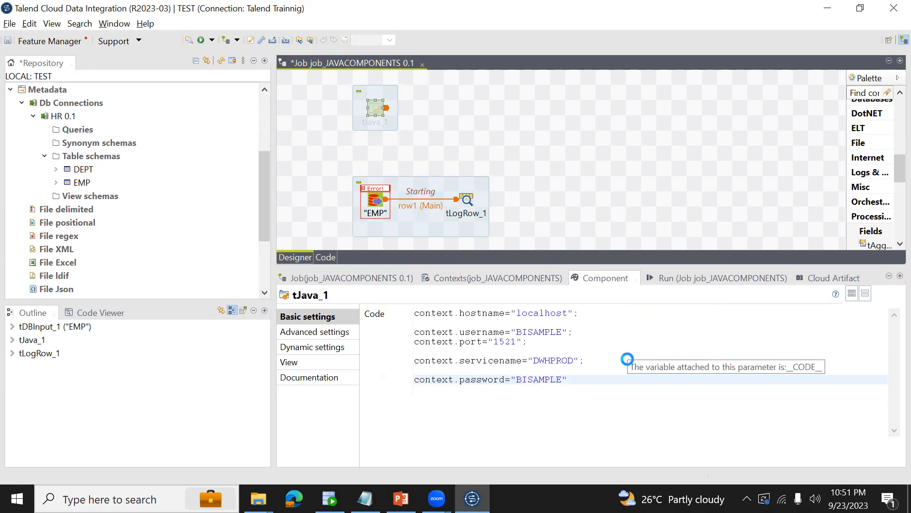
key("ctrl+s")
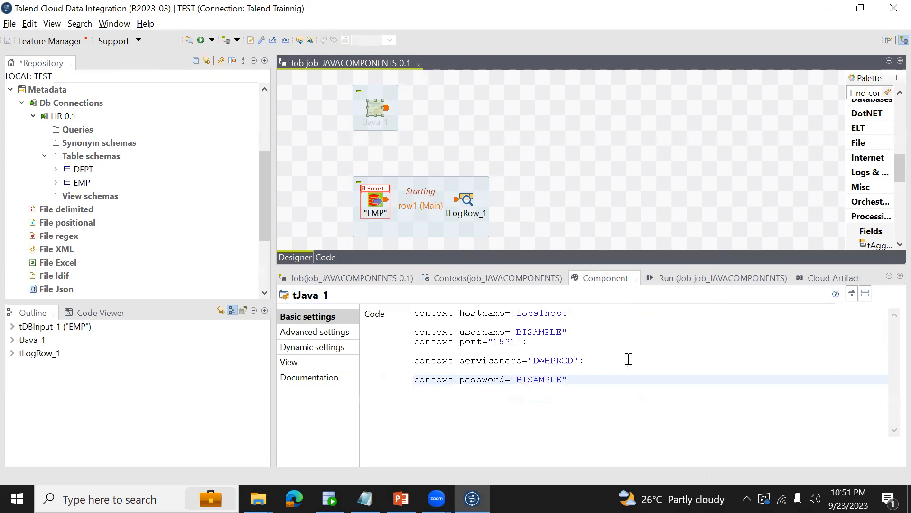
Run job_JAVACOMPONENTS and activate the tJava_1 component in the job design.
left_click(666, 279)
left_click(410, 327)
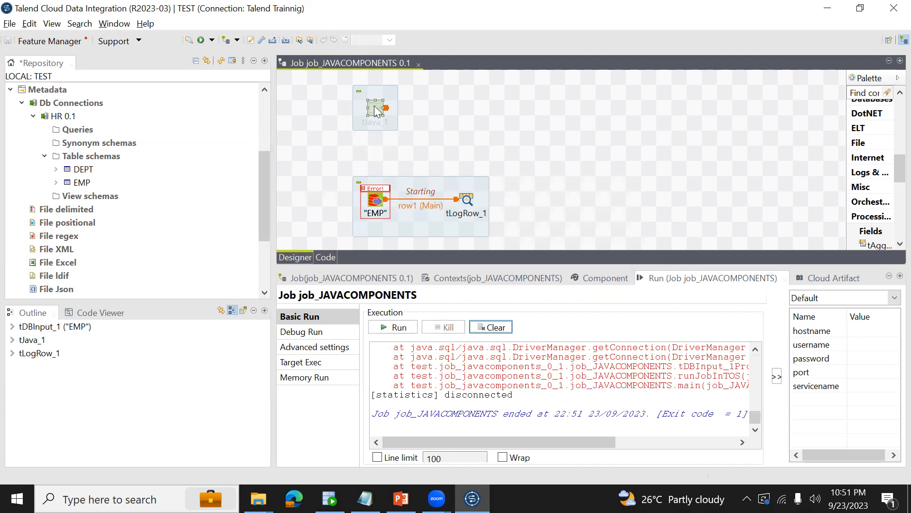
right_click(376, 107)
left_click(409, 201)
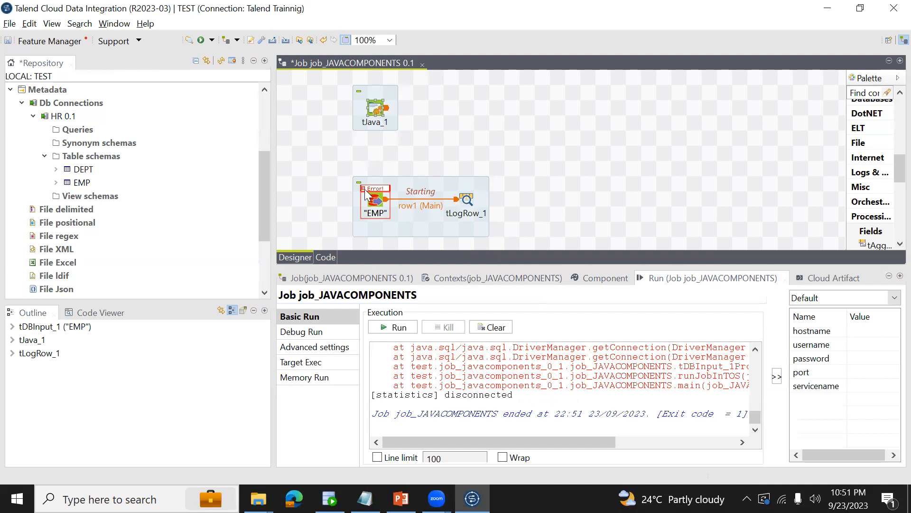
left_click(375, 204)
Link tJava_1 to the EMP input with an On Component Ok trigger and save the job.
right_click(376, 112)
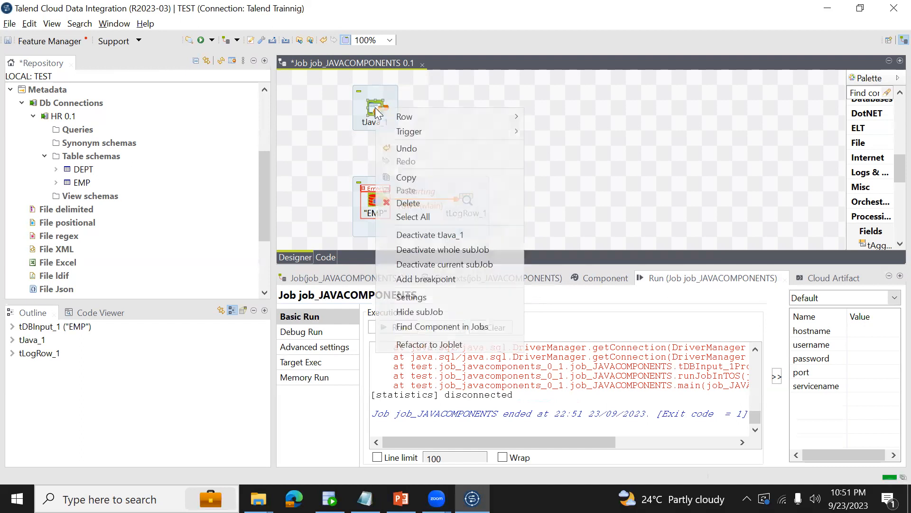
mouse_move(509, 136)
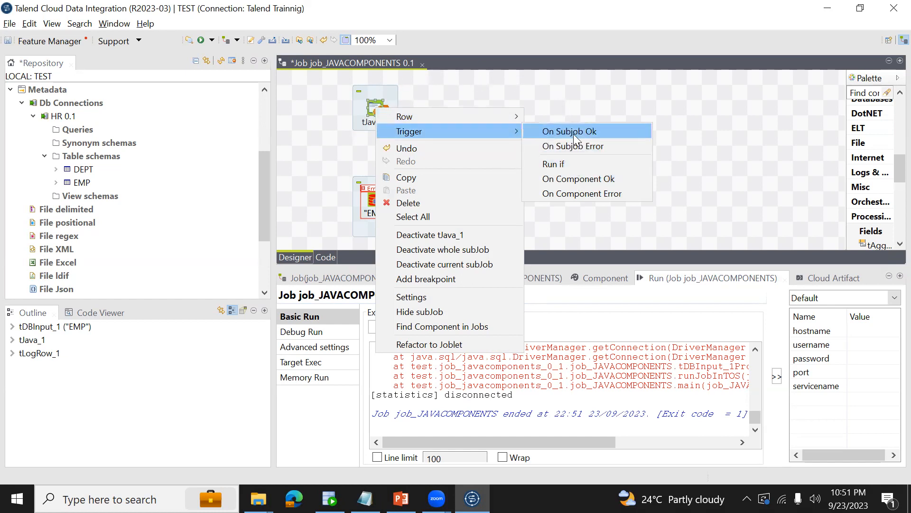
left_click(567, 185)
left_click(375, 202)
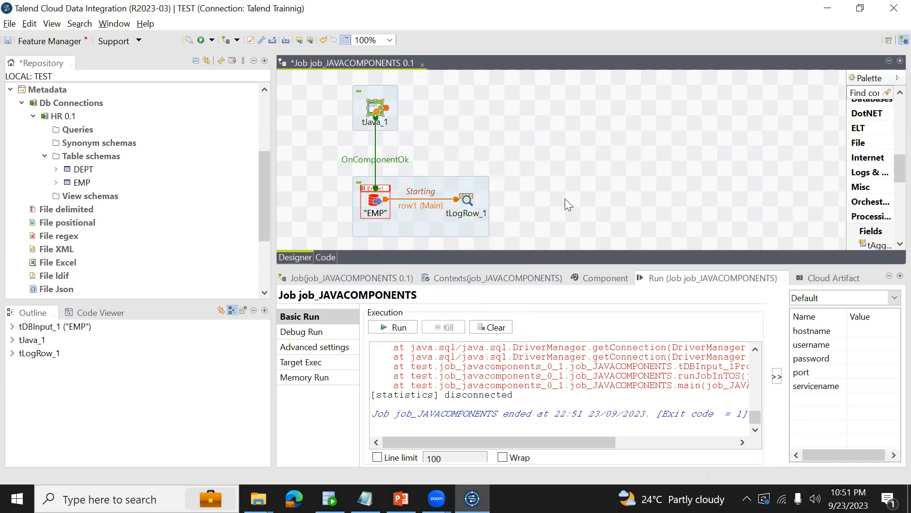
key("ctrl+s")
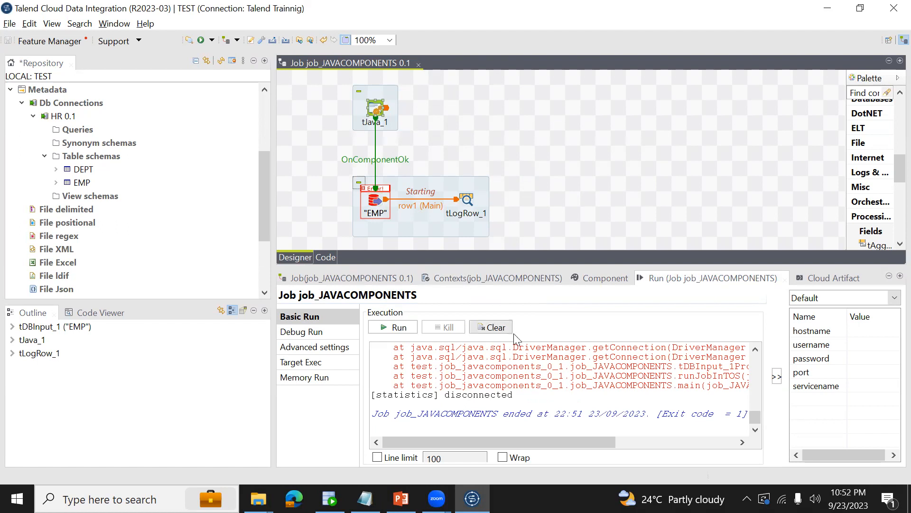
Review the tJava_1 code and the connection settings of the EMP component.
left_click(604, 279)
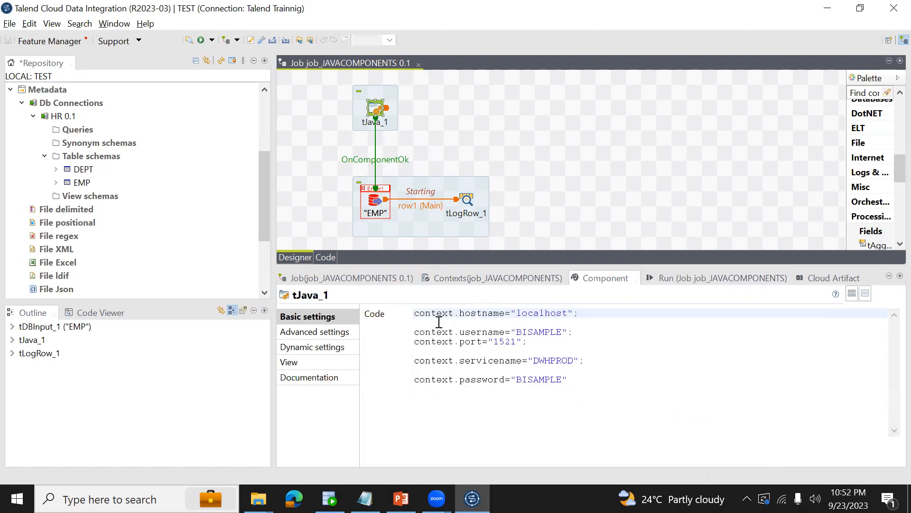
left_click(375, 113)
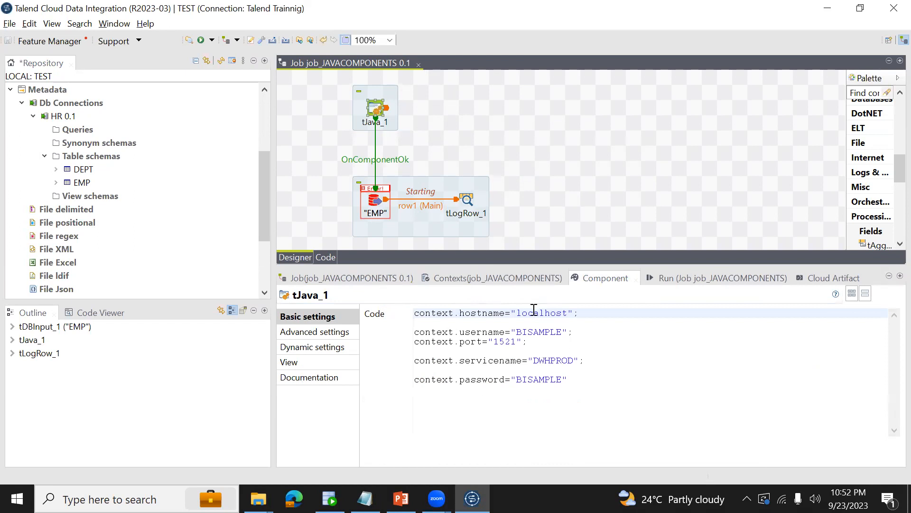
left_click(375, 202)
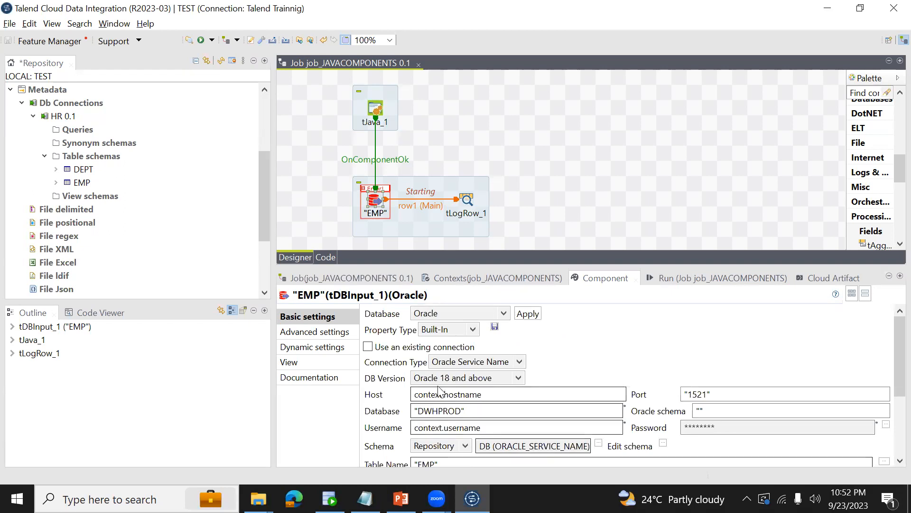
Try to run job_JAVACOMPONENTS with the new trigger link and dismiss the error dialog.
left_click(669, 280)
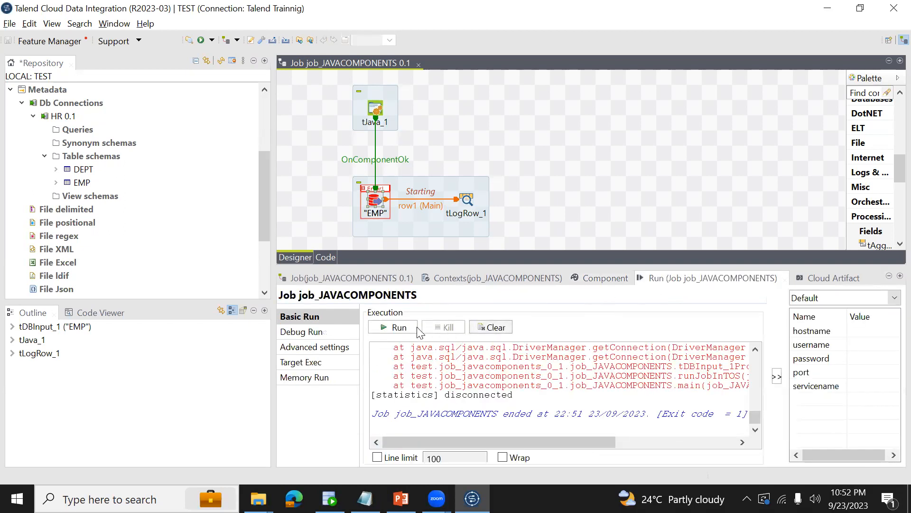
left_click(401, 327)
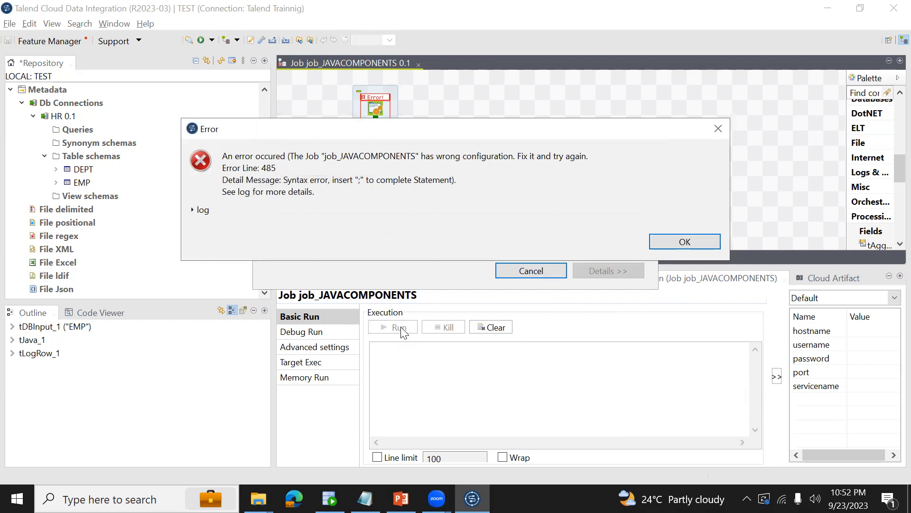
left_click(683, 242)
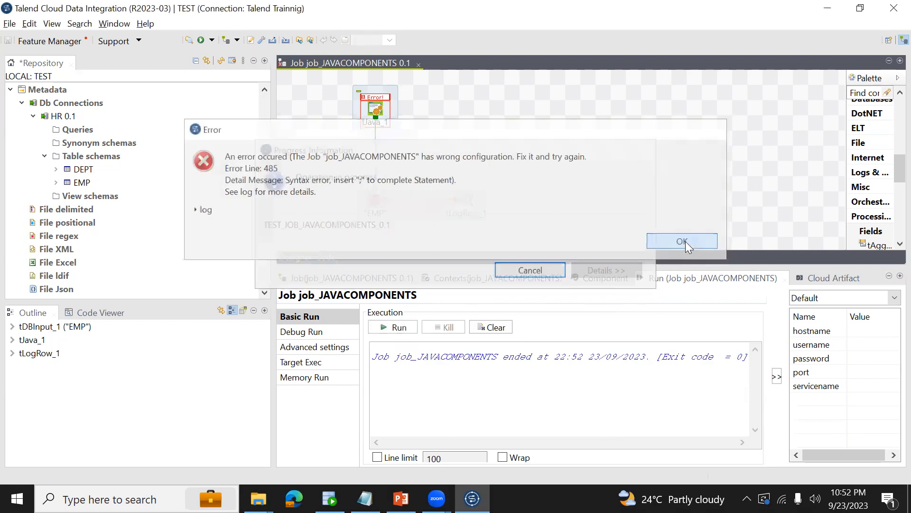
End the password assignment in the tJava_1 code with a semicolon and run the job again.
left_click(377, 109)
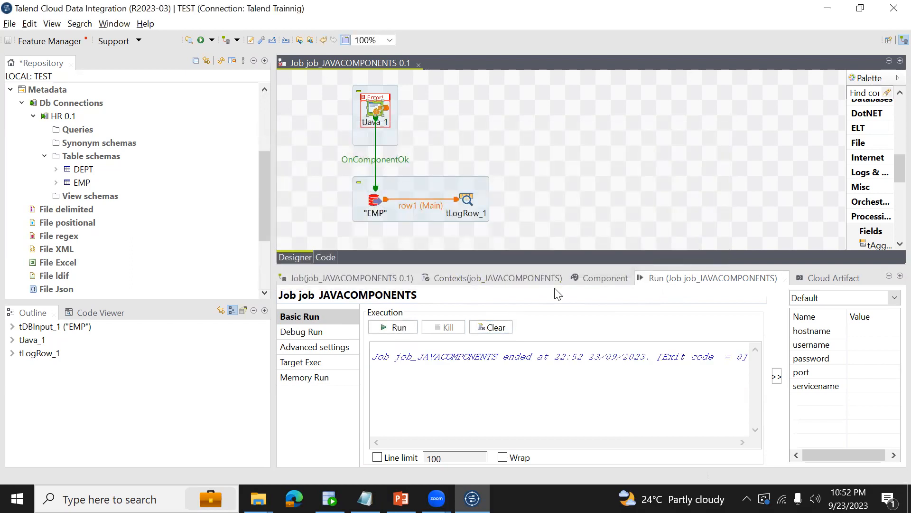
left_click(597, 280)
left_click(580, 378)
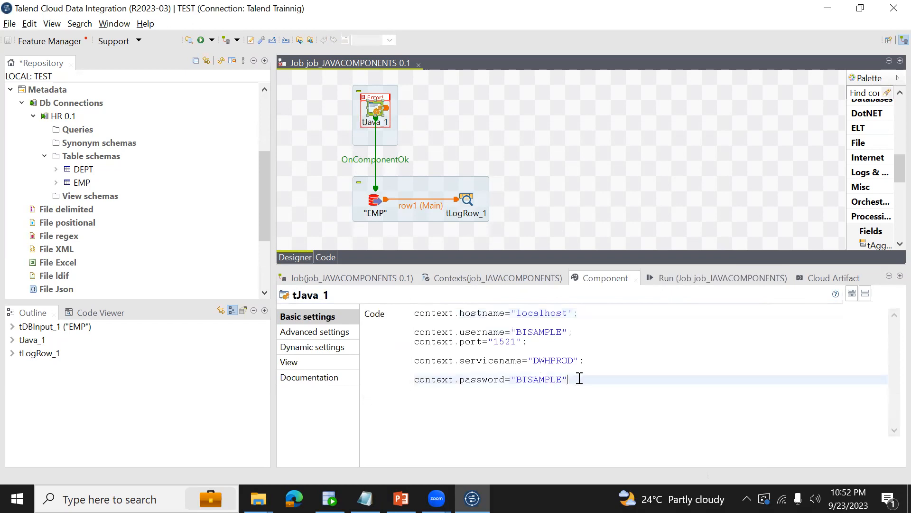
left_click(686, 280)
left_click(398, 326)
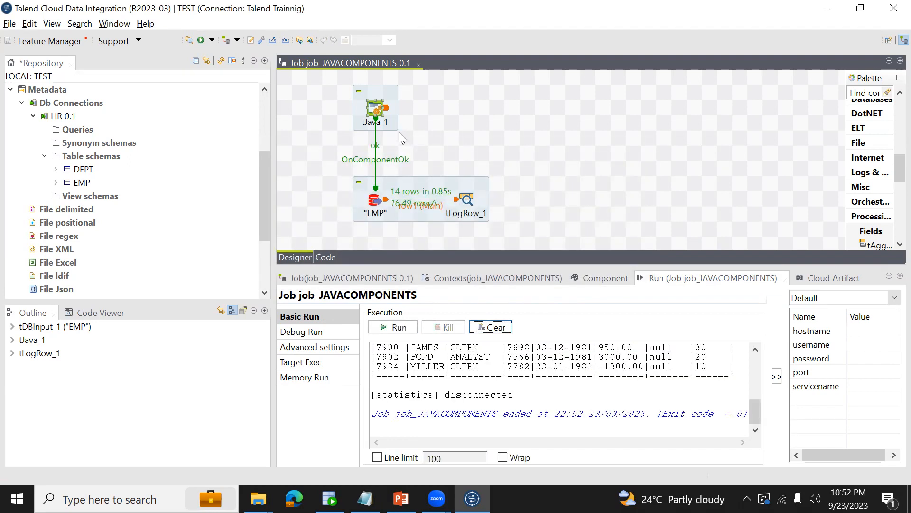
Move the EMP subjob to the right of tJava_1 and examine the tLogRow_1 output from its beginning.
left_click_drag(424, 183, 580, 117)
key("F6")
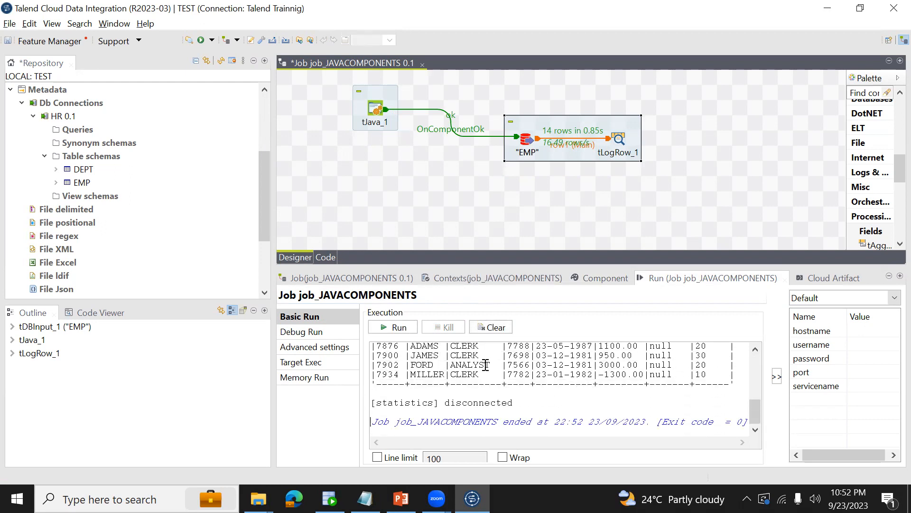
scroll(486, 365, "up", 6)
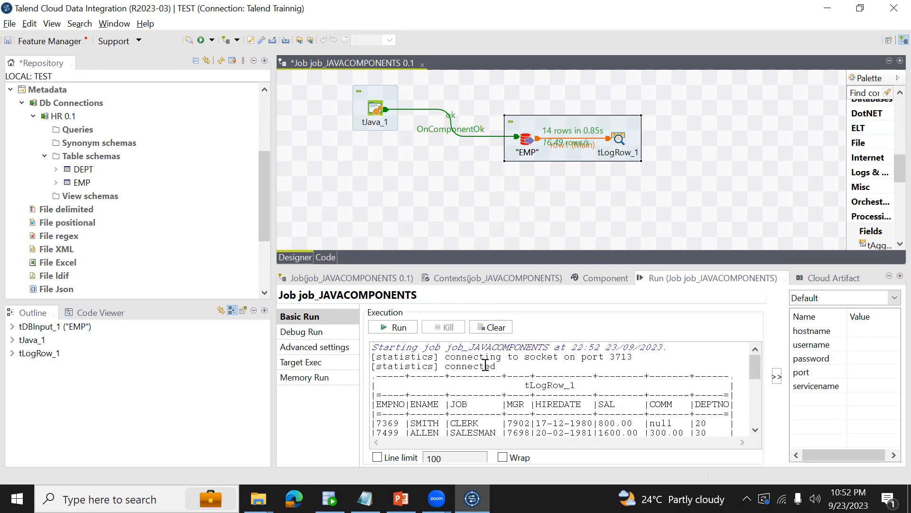
right_click(515, 127)
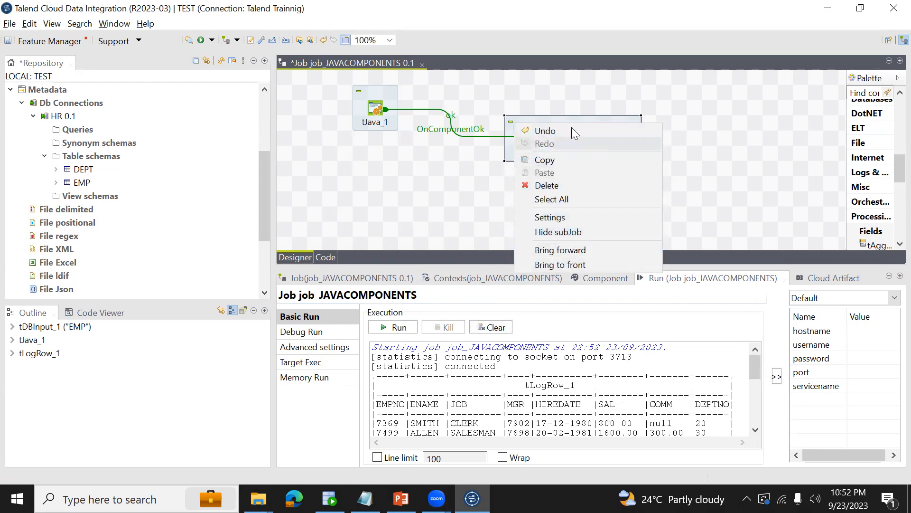
left_click(509, 125)
left_click(535, 122)
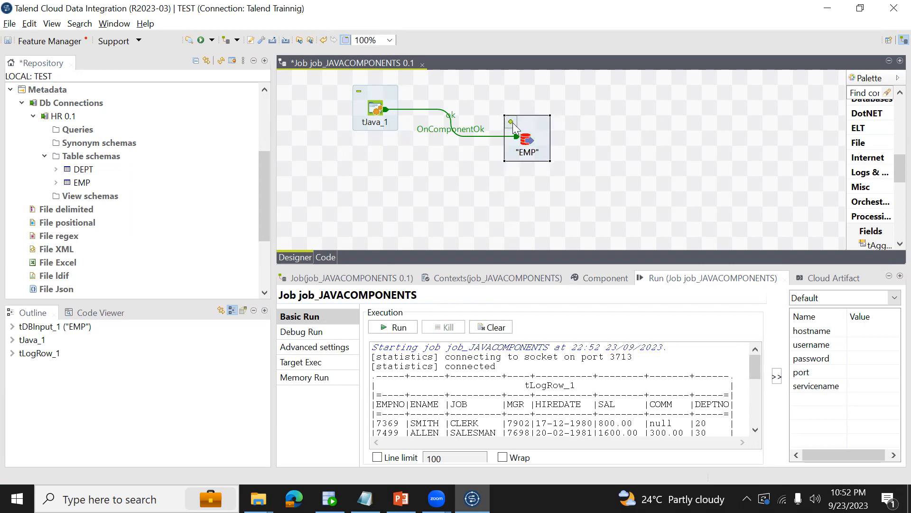
left_click(510, 122)
Deactivate the current subjob that contains EMP and tLogRow_1, and select tJava_1.
right_click(541, 122)
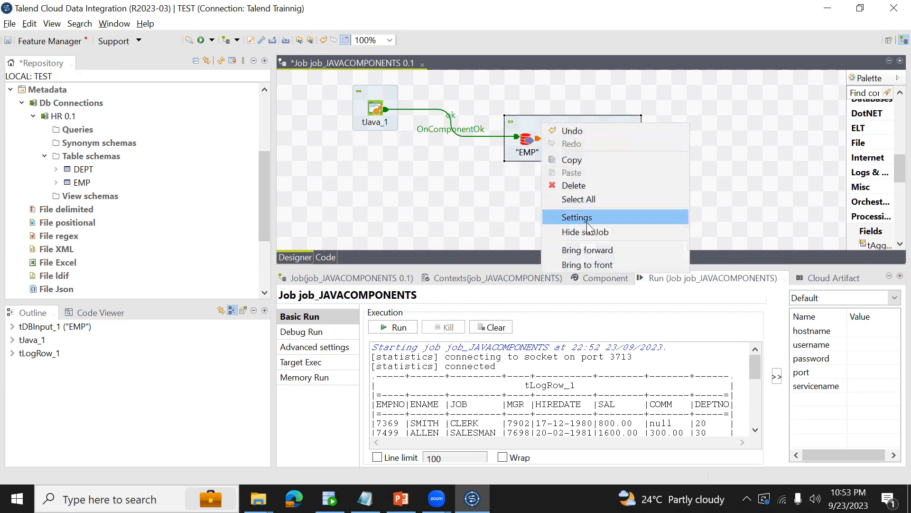
left_click_drag(496, 206, 528, 141)
right_click(527, 139)
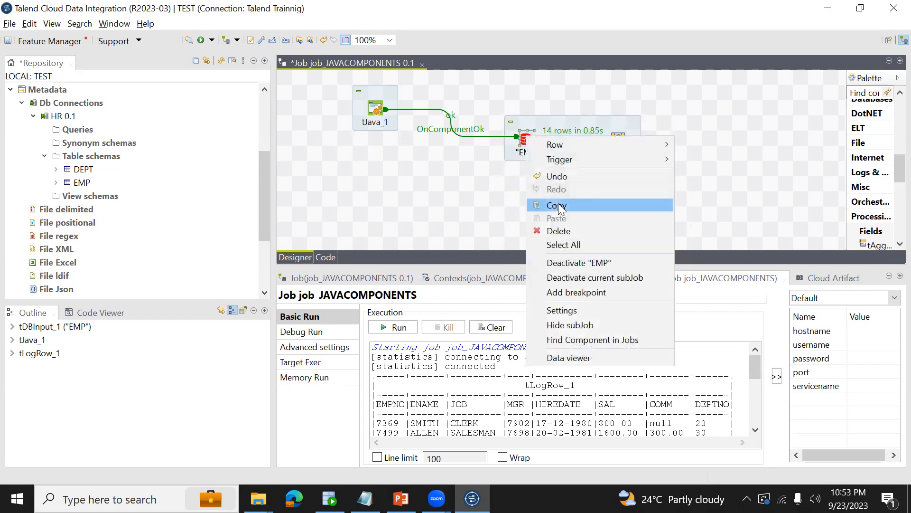
left_click(587, 277)
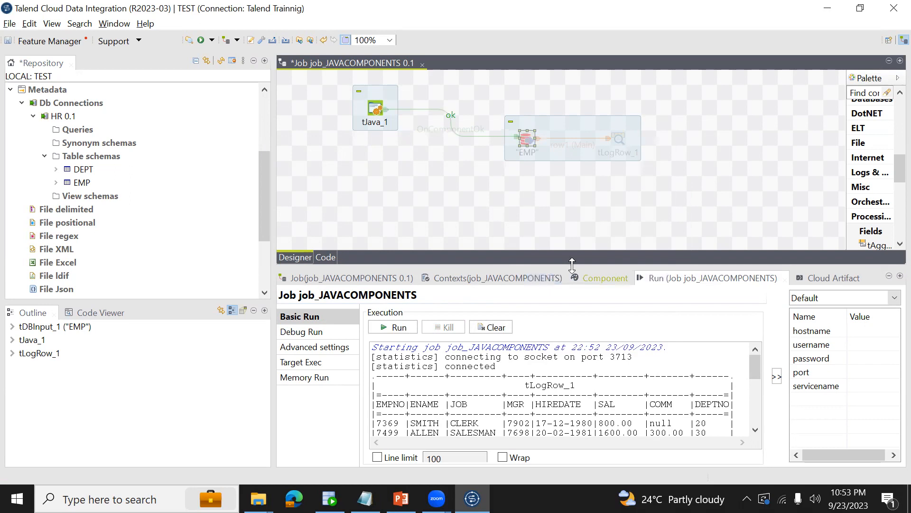
left_click(557, 126)
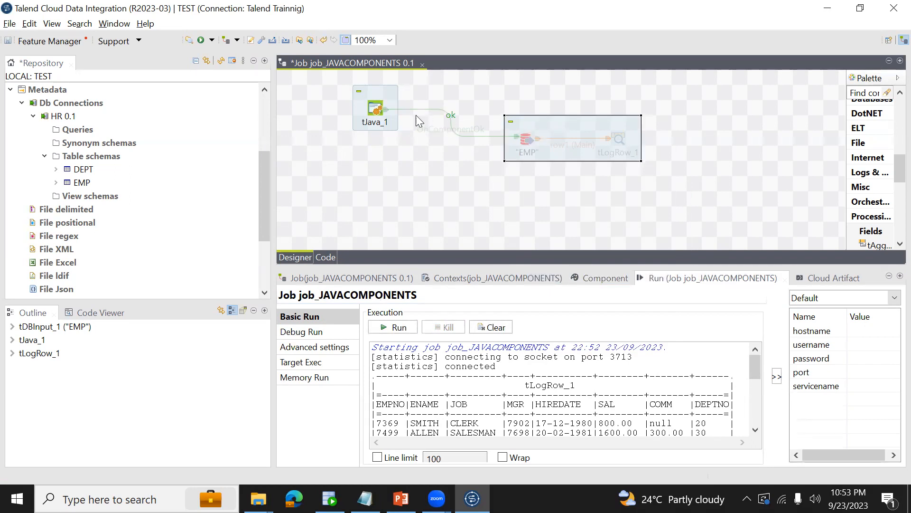
left_click(375, 115)
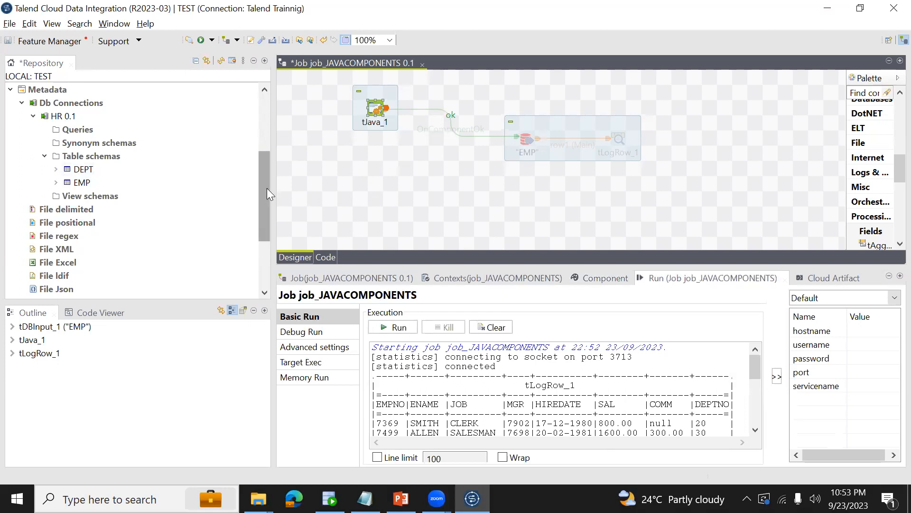
Collapse Metadata in the repository and expand Code, Global Routines and system to list the built-in routines.
left_click_drag(266, 188, 270, 125)
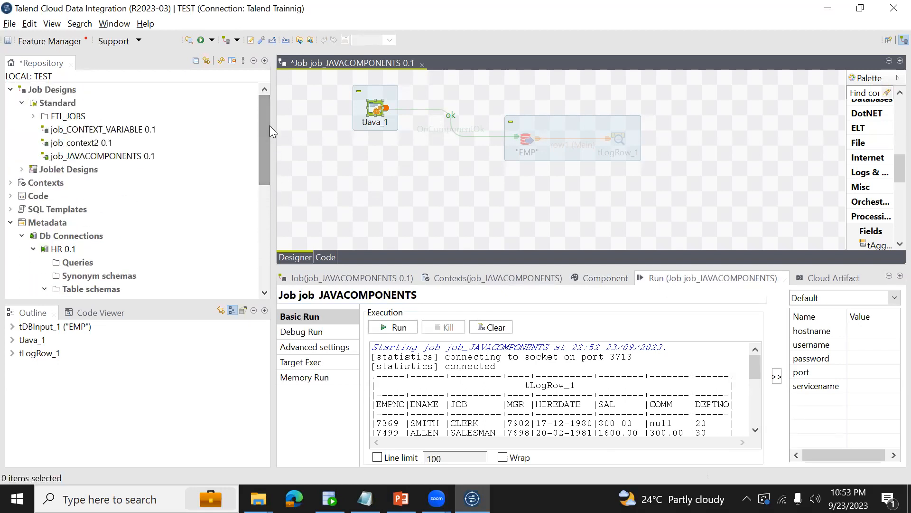
left_click(12, 222)
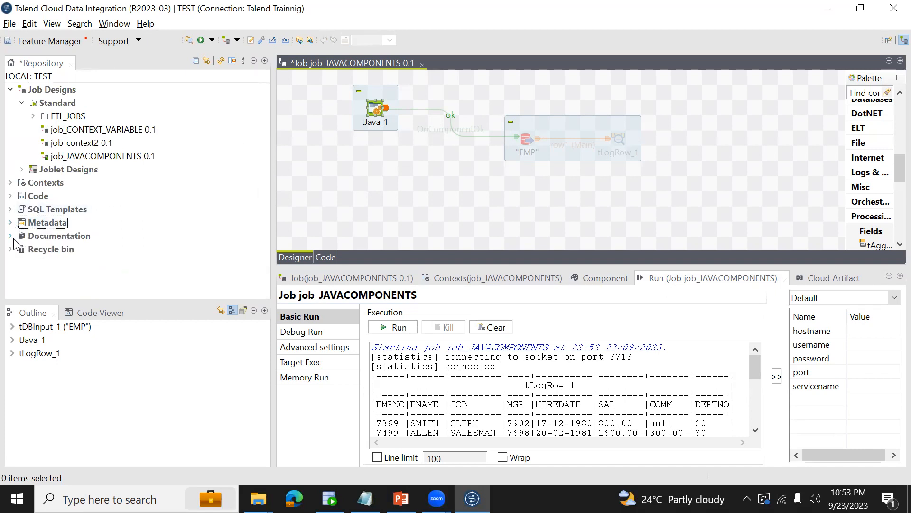
left_click(11, 196)
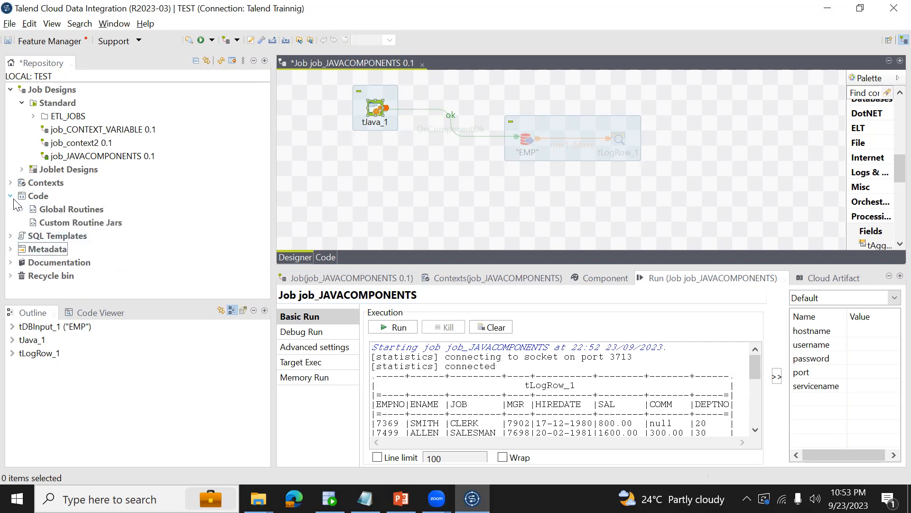
left_click(21, 209)
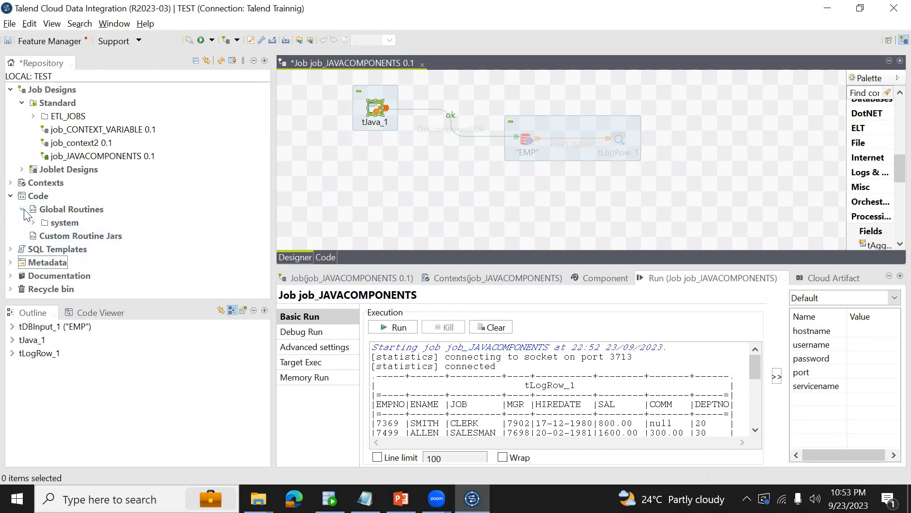
left_click(34, 223)
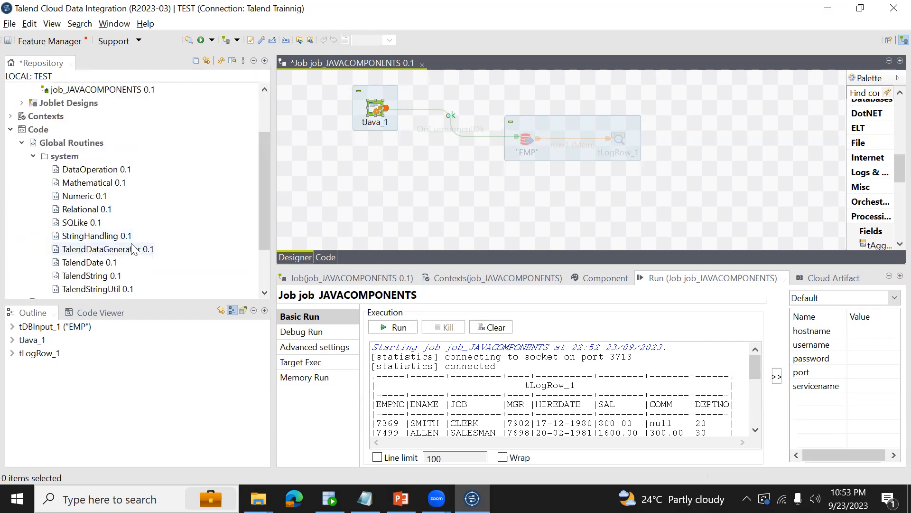
left_click_drag(266, 209, 267, 217)
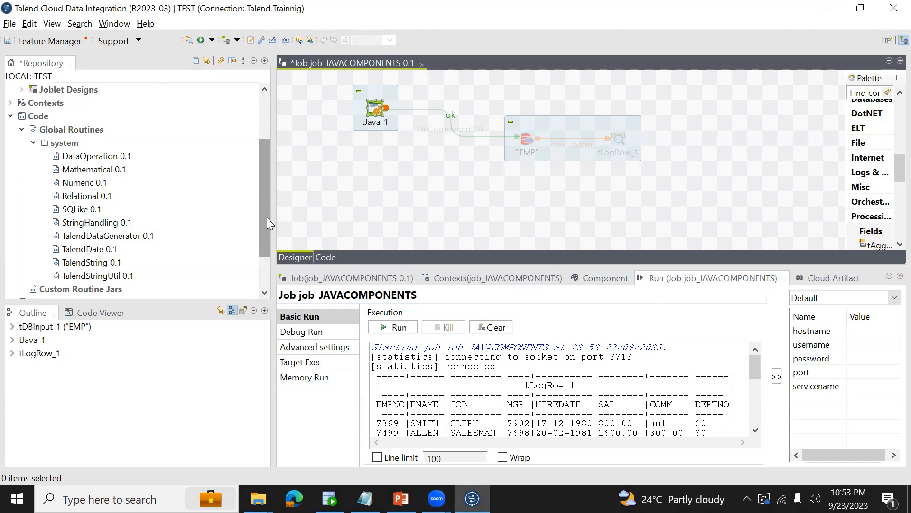
Open the StringHandling 0.1 system routine for reading.
left_click(105, 228)
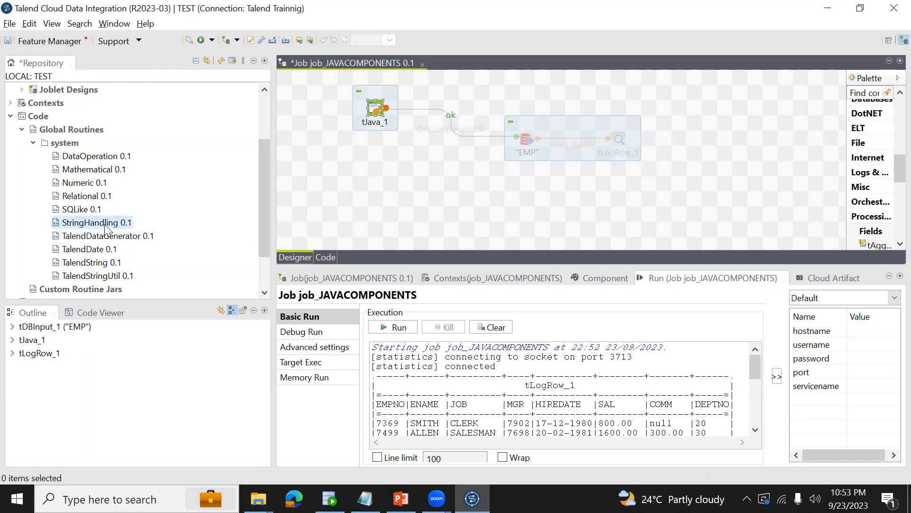
left_click(90, 170)
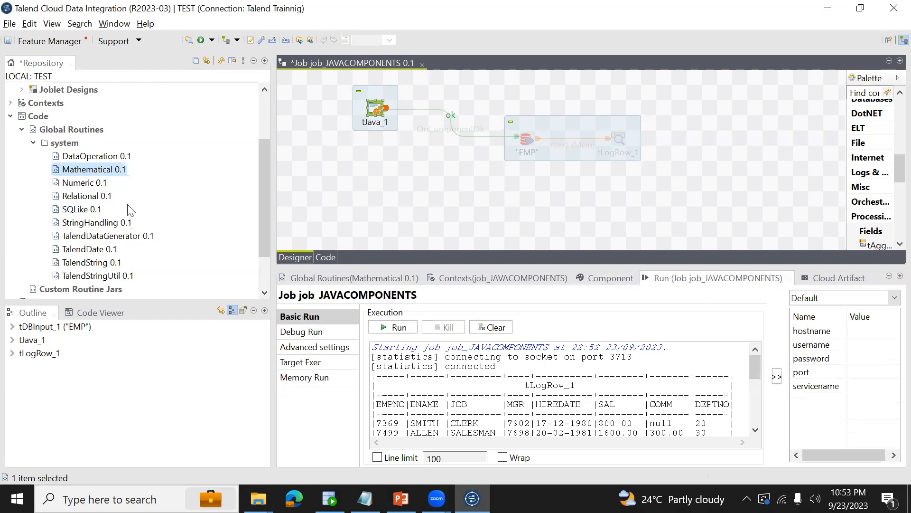
left_click(82, 227)
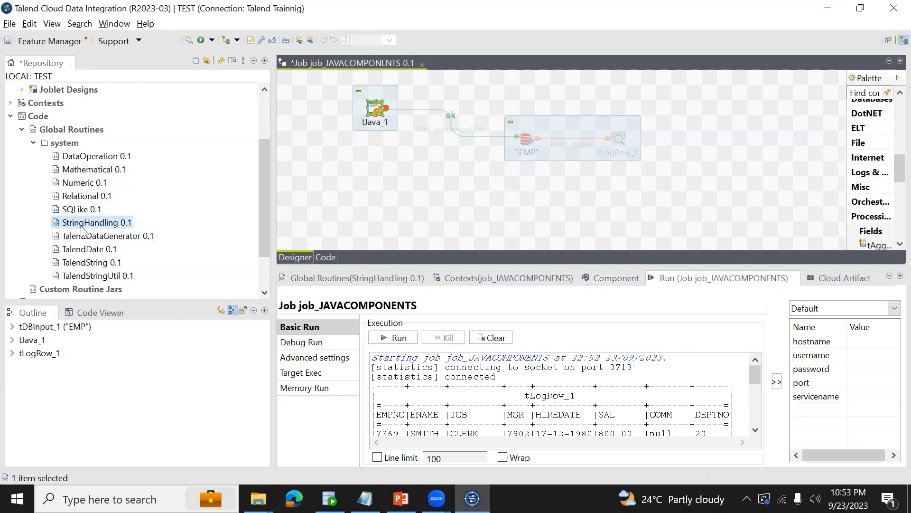
right_click(81, 227)
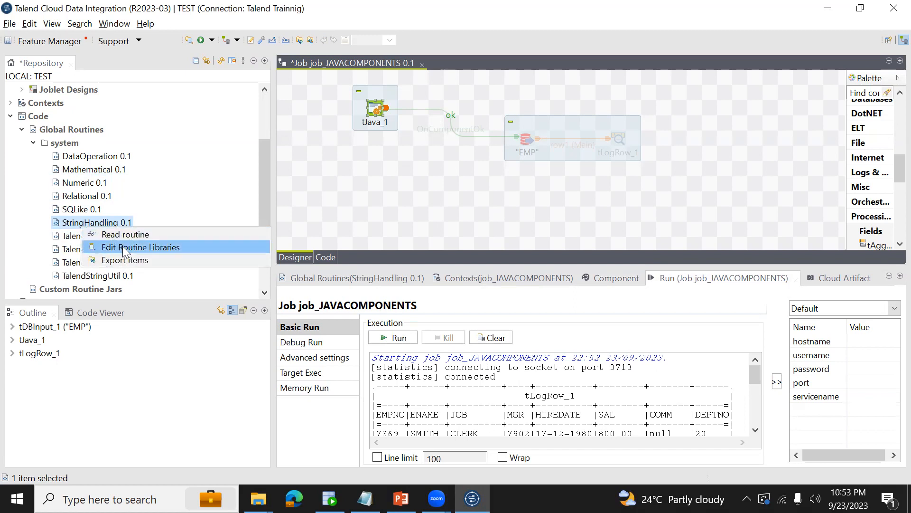
left_click(119, 234)
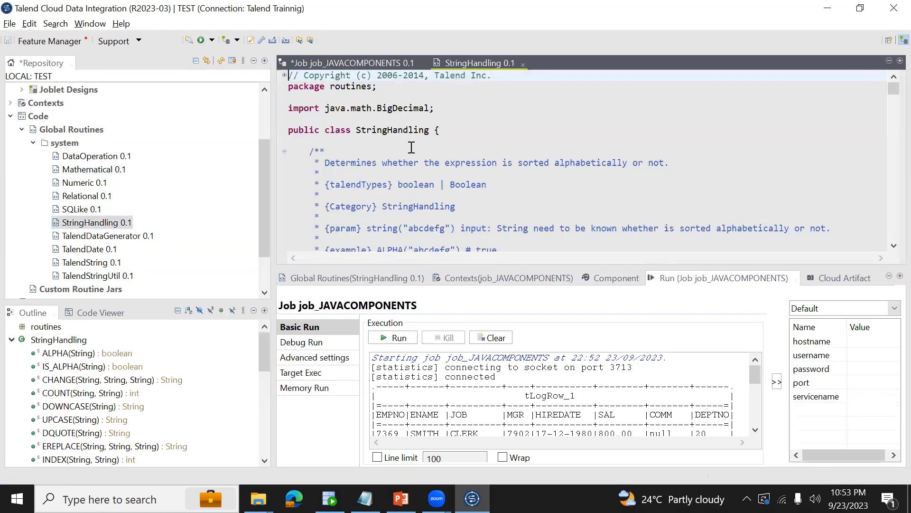
Read through the StringHandling functions from ALPHA to UPCASE, including their parameters and examples.
key("Down")
key("Down")
key("Down")
key("Down")
key("Down")
key("Down")
key("Down")
key("Down")
key("Down")
key("Down")
key("Down")
key("Down")
key("Down")
key("Down")
key("Down")
key("Down")
key("Down")
key("Down")
key("Down")
key("Down")
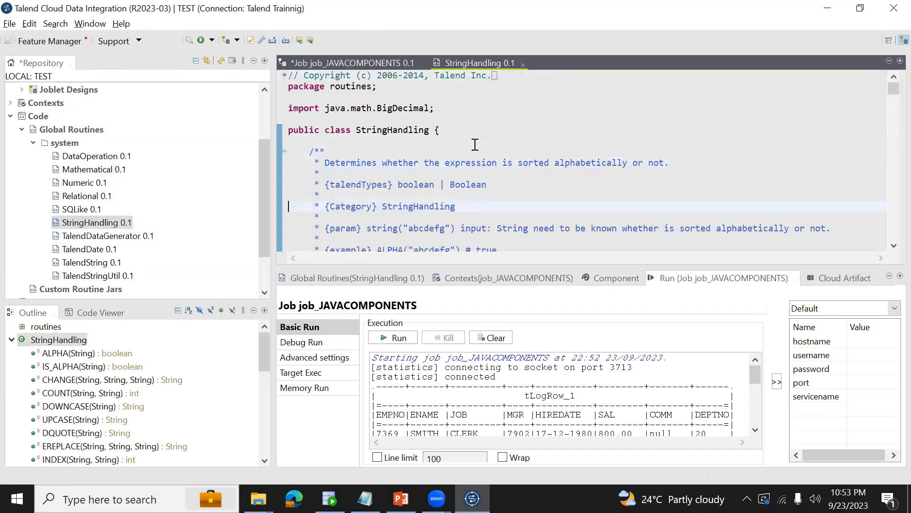
key("Down")
key("Down")
key("Down")
key("Down")
key("Down")
key("Down")
key("Down")
key("Down")
key("Down")
key("Down")
key("Down")
key("Down")
key("Down")
key("Down")
key("Down")
key("Down")
key("Down")
key("Down")
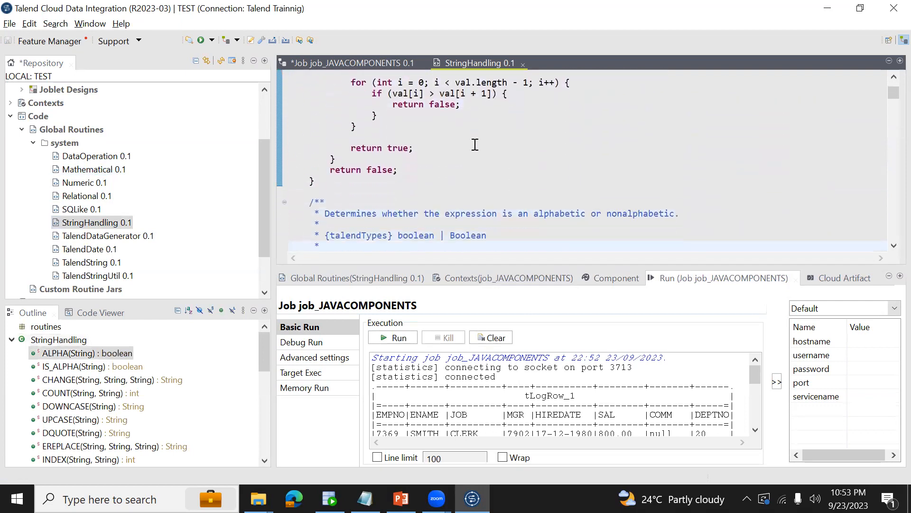
key("Down")
key("Down")
key("Down")
key("Down")
key("Down")
key("Down")
key("Down")
key("Down")
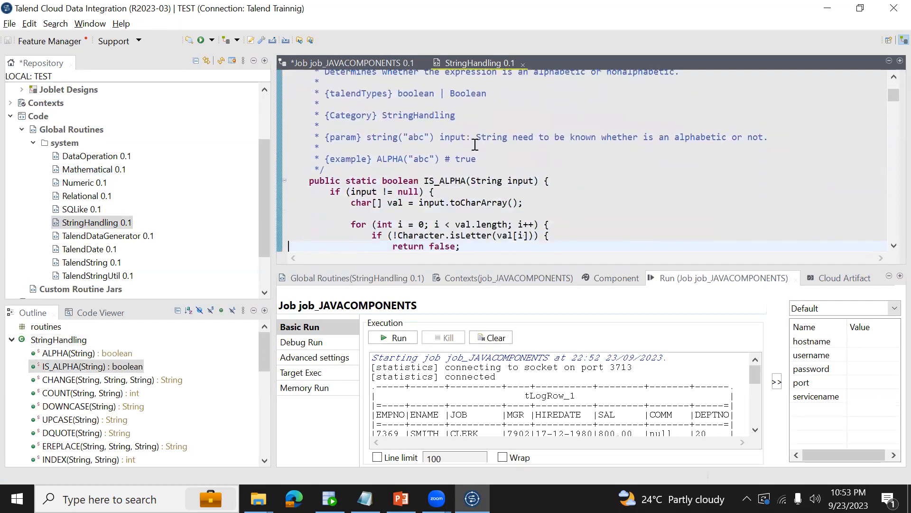
key("Down")
key("Down")
key("Down")
key("Down")
key("Down")
key("Down")
key("Down")
key("Down")
key("Down")
key("Down")
key("Down")
key("Down")
key("Down")
key("Down")
key("Down")
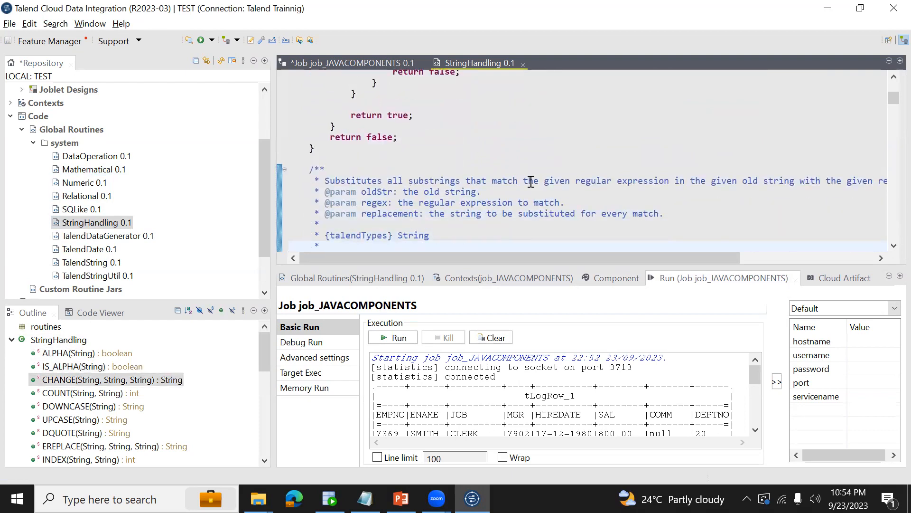
key("Down")
key("Down")
key("Down")
key("Down")
key("Down")
key("Down")
key("Down")
key("Down")
key("Down")
key("Down")
key("Down")
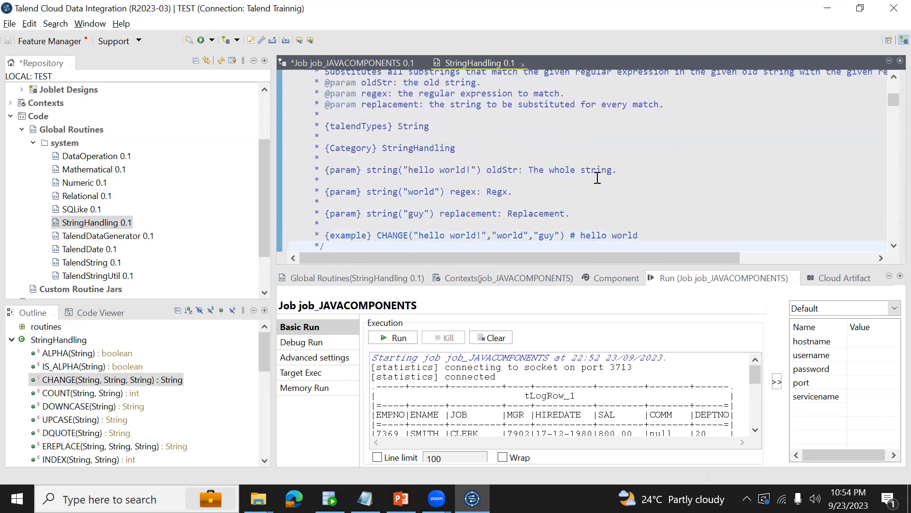
key("Down")
key("Down")
key("Down")
key("Down")
key("Down")
key("Down")
key("Down")
key("Down")
key("Down")
key("Down")
key("Down")
key("Down")
key("Down")
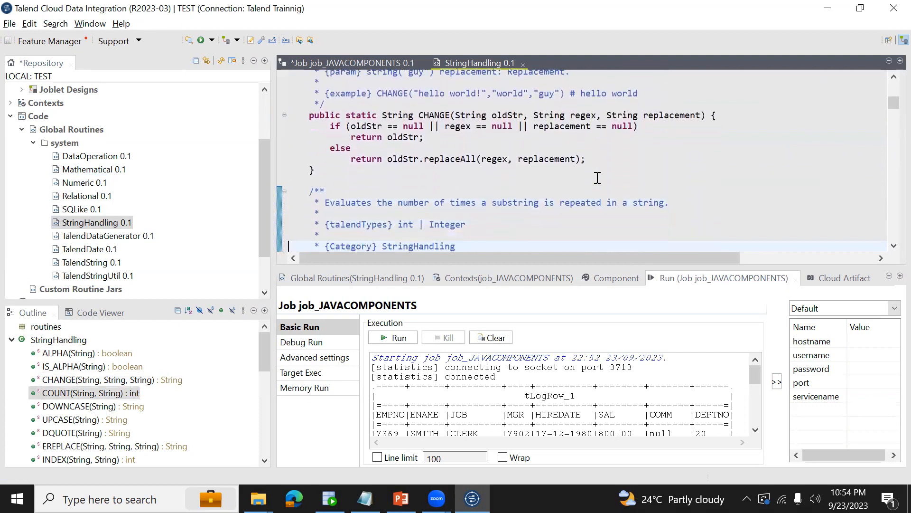
key("Down")
key("Down")
key("Down")
key("Down")
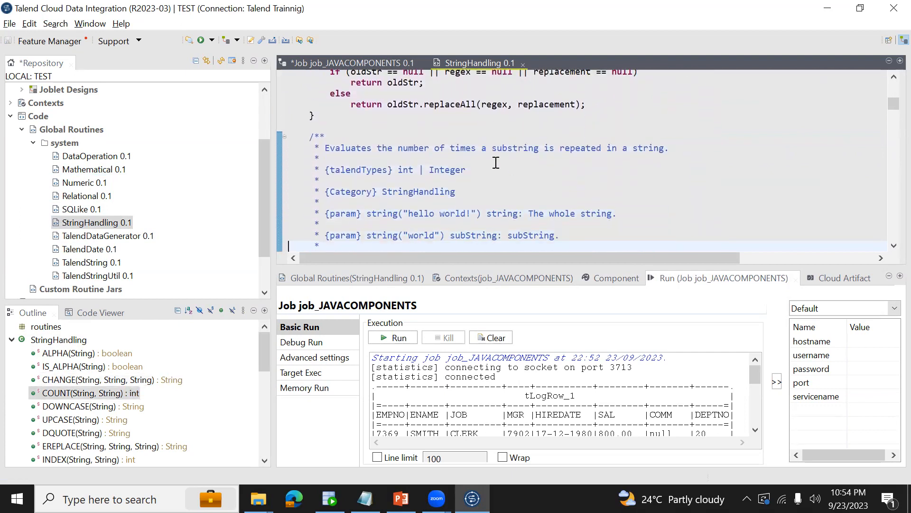
key("Down")
key("Down")
key("Down")
key("Down")
key("Down")
key("Down")
key("Down")
key("Down")
key("Down")
key("Down")
key("Down")
key("Down")
key("Down")
key("Down")
key("Down")
key("Down")
key("Down")
key("Down")
key("Down")
key("Down")
key("Down")
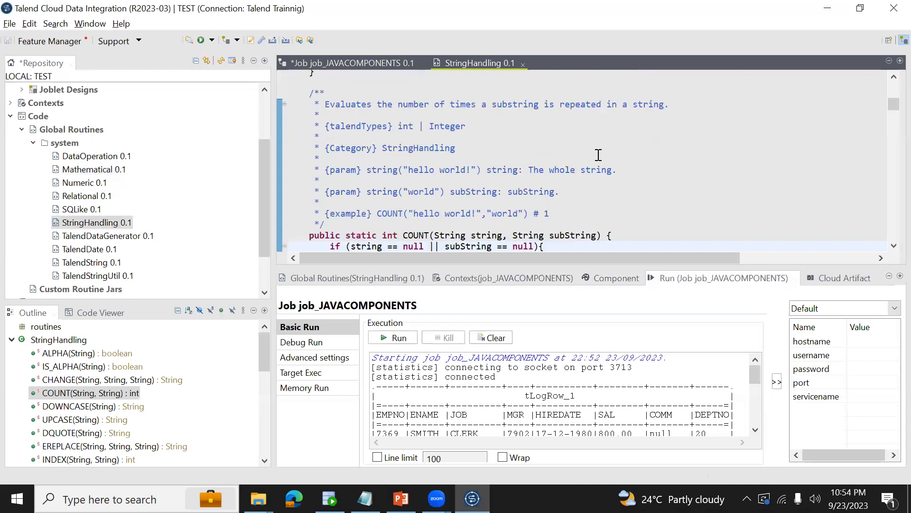
key("Down")
key("Down")
key("Down")
key("Down")
key("Down")
key("Down")
key("Down")
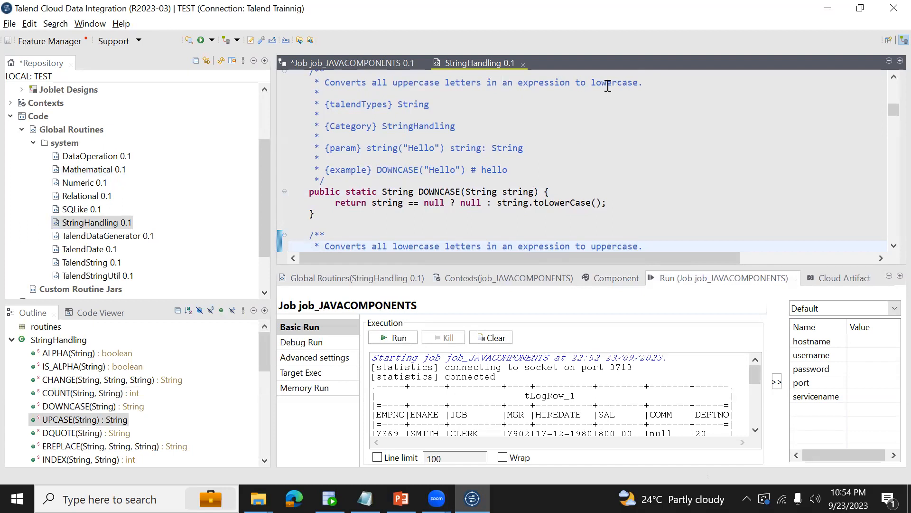
key("Down")
key("Down")
key("Down")
key("Down")
key("Down")
key("Down")
key("Down")
key("Down")
key("Down")
key("Down")
key("Down")
key("Down")
key("Down")
key("Down")
key("Down")
key("Down")
key("Down")
key("Down")
key("Down")
key("Down")
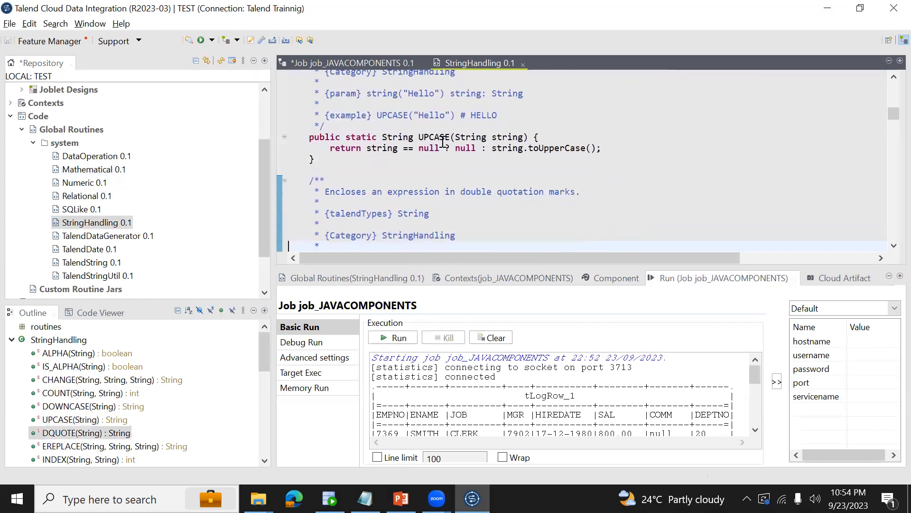
Highlight the null handling and the string.toUpperCase() call in UPCASE's return statement.
left_click_drag(424, 148, 603, 148)
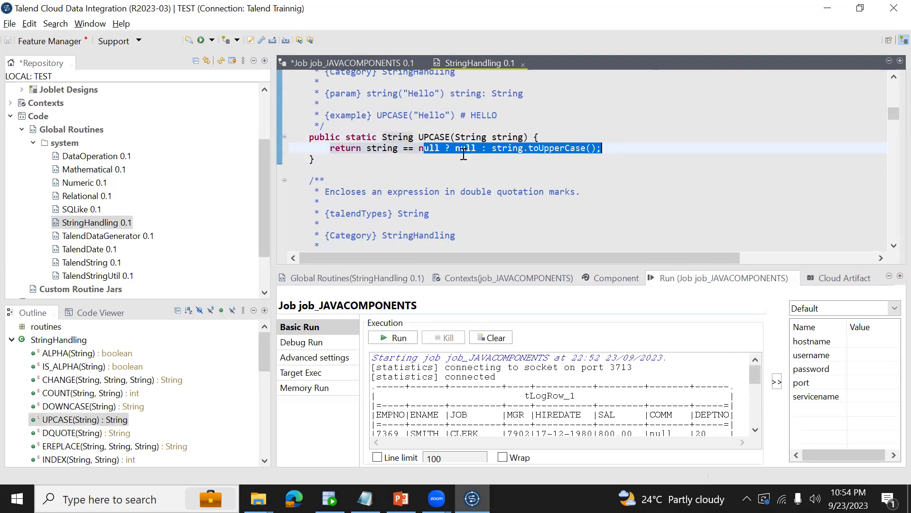
double_click(462, 149)
left_click_drag(488, 150, 600, 148)
Examine the DQUOTE, EREPLACE and INDEX functions that follow UPCASE in the routine.
key("Down")
key("Down")
key("Down")
key("Down")
key("Down")
key("Down")
key("Down")
key("Down")
key("Down")
key("Down")
key("Down")
key("Down")
key("Down")
key("Down")
key("Down")
key("Down")
key("Down")
key("Down")
key("Down")
key("Down")
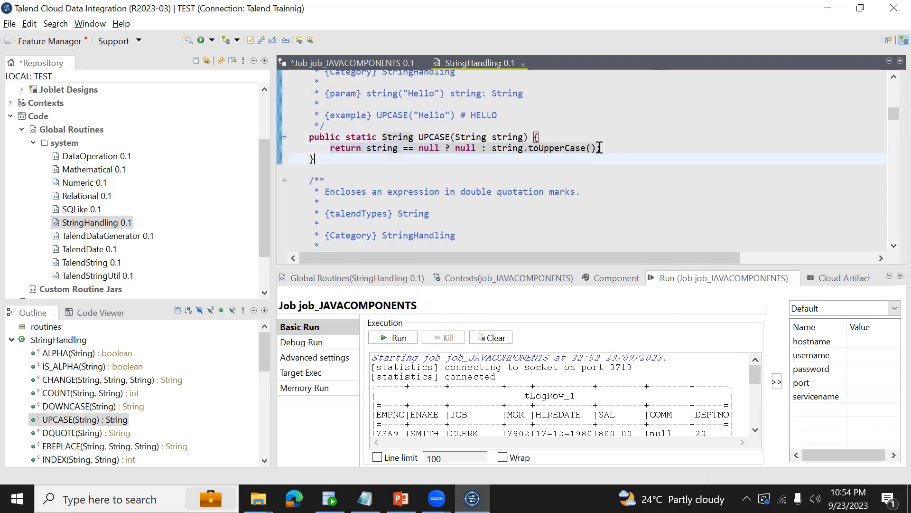
key("Down")
key("Down")
key("Down")
key("Down")
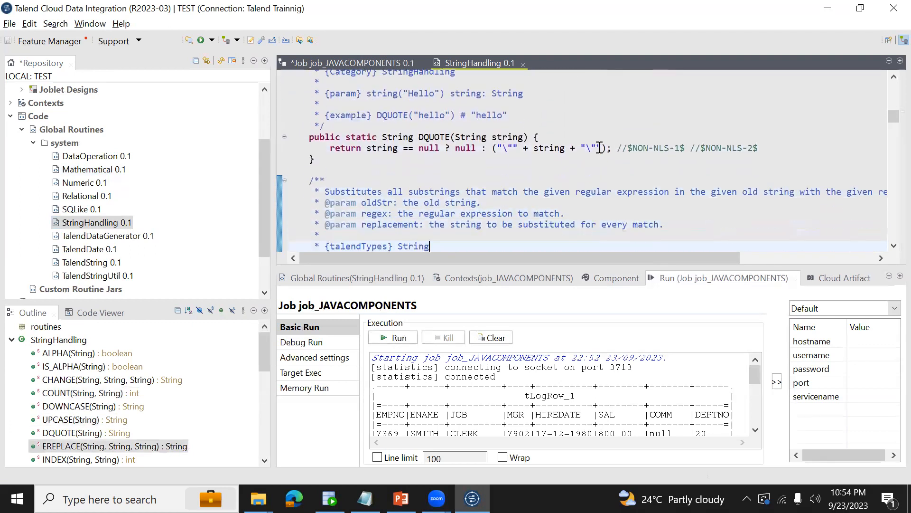
key("Down")
key("Down")
key("Down")
key("Down")
key("Down")
key("Down")
key("Down")
key("Down")
key("Down")
key("Down")
key("Down")
key("Down")
key("Down")
key("Down")
key("Down")
key("Down")
key("Down")
key("Down")
key("Down")
key("Down")
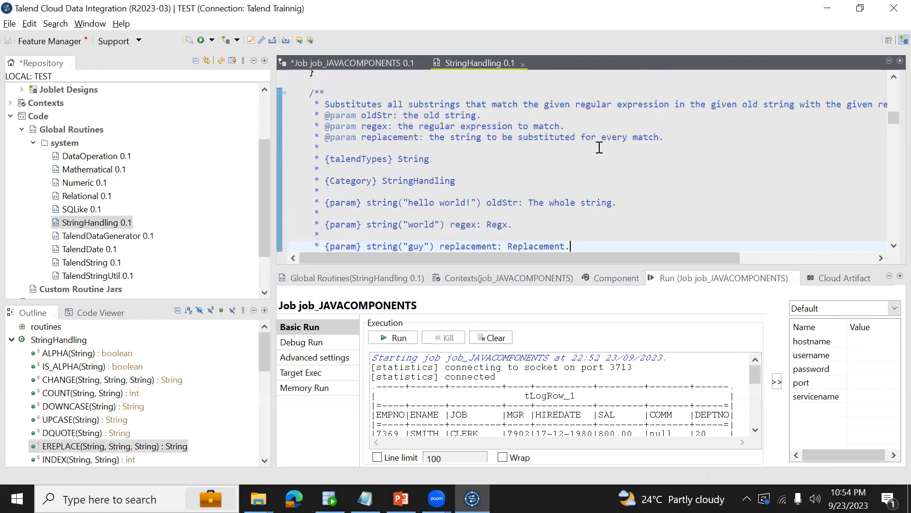
key("Down")
key("Down")
key("Down")
key("Down")
key("Down")
Return to the UPCASE function and select its name in the method declaration.
key("Up")
key("Up")
key("Up")
key("Up")
key("Up")
key("Up")
key("Up")
key("Up")
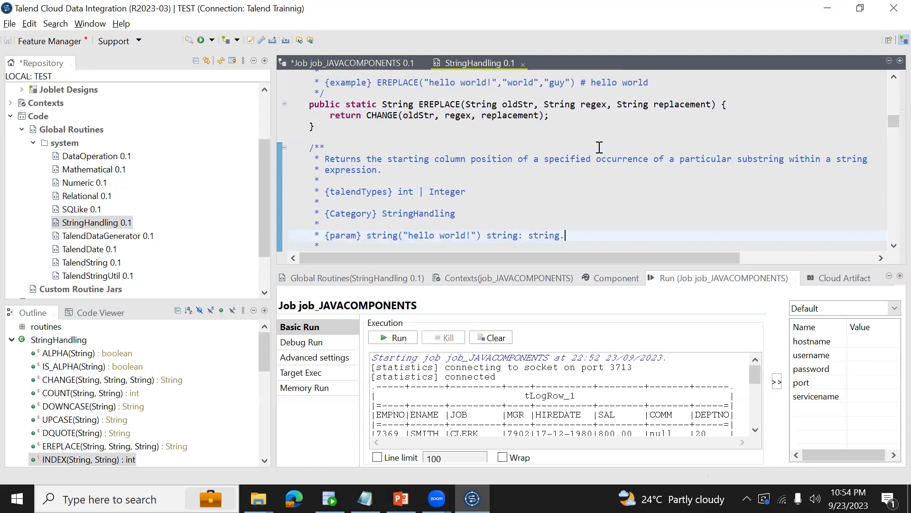
key("Up")
key("Up")
key("Up")
key("Up")
key("Up")
key("Up")
key("Up")
key("Up")
key("Up")
key("Up")
key("Up")
key("Up")
key("Up")
key("Up")
key("Up")
key("Up")
key("Up")
key("Up")
key("Up")
key("Up")
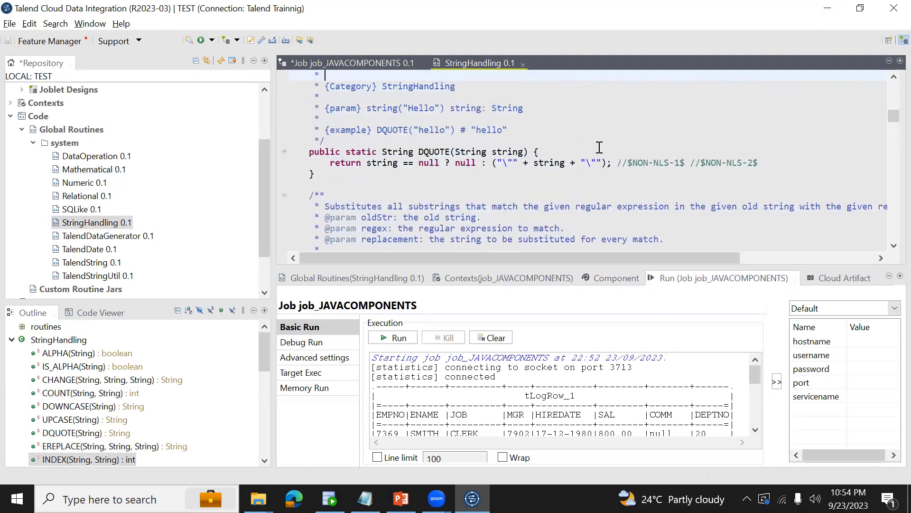
key("Up")
key("Up")
key("Up")
key("Up")
key("Up")
key("Up")
key("Up")
key("Up")
key("Up")
key("Up")
key("Up")
key("Up")
key("Up")
key("Up")
key("Up")
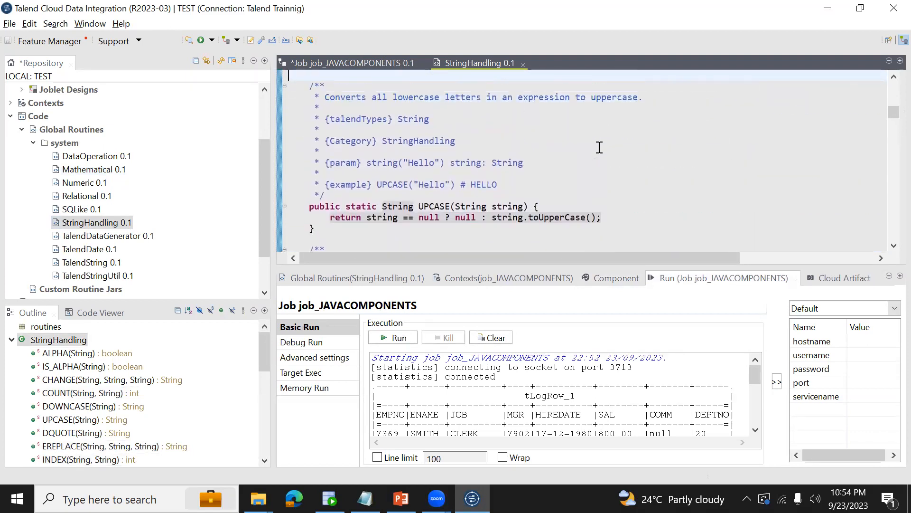
left_click_drag(434, 200, 434, 202)
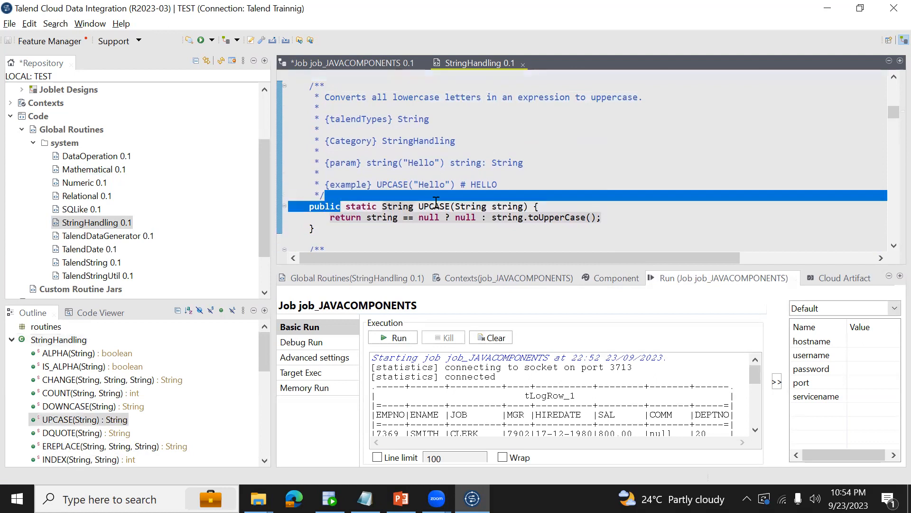
left_click(436, 203)
double_click(435, 205)
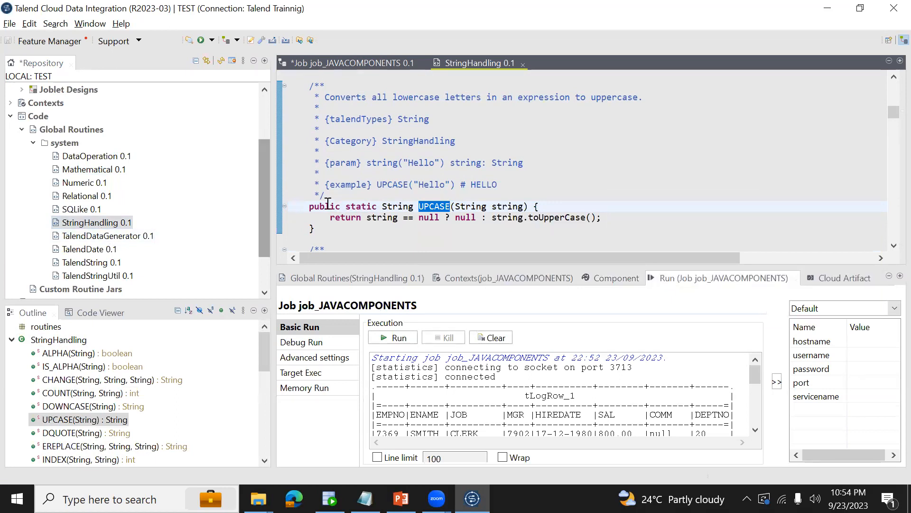
Search the StringHandling routine for LEFT and close the search dialog.
left_click(450, 218)
key("Down")
key("Down")
key("Down")
key("Down")
key("Down")
key("Down")
key("Down")
key("Down")
key("Down")
key("Down")
key("Down")
key("Down")
key("Down")
key("Down")
key("Down")
key("Down")
key("Down")
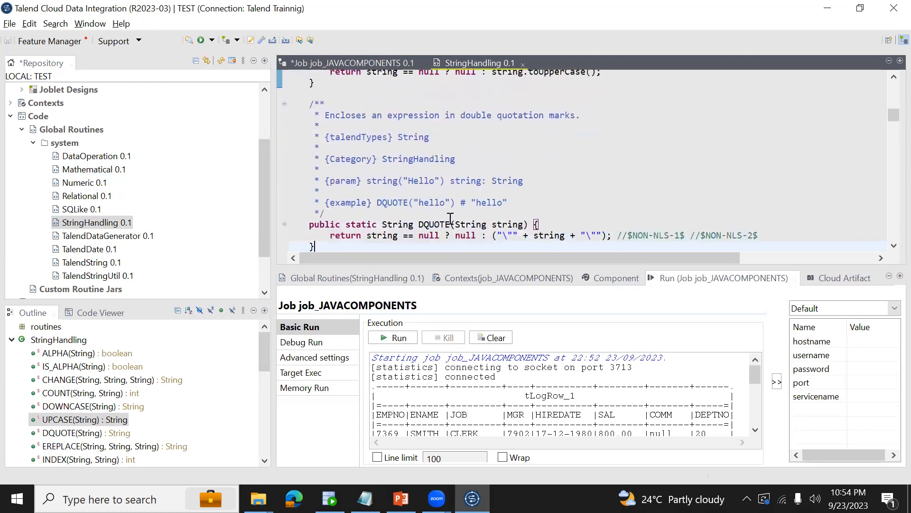
key("ctrl+f")
type("LEFT")
key("Return")
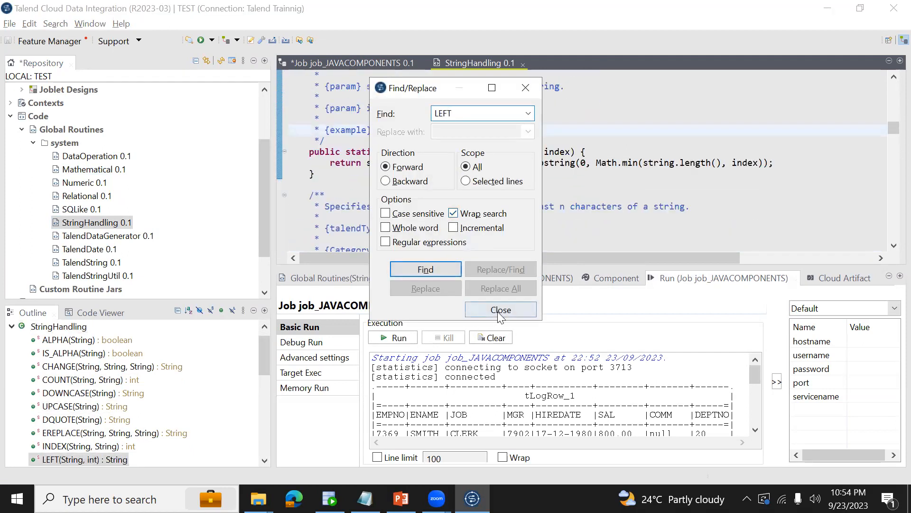
left_click(501, 309)
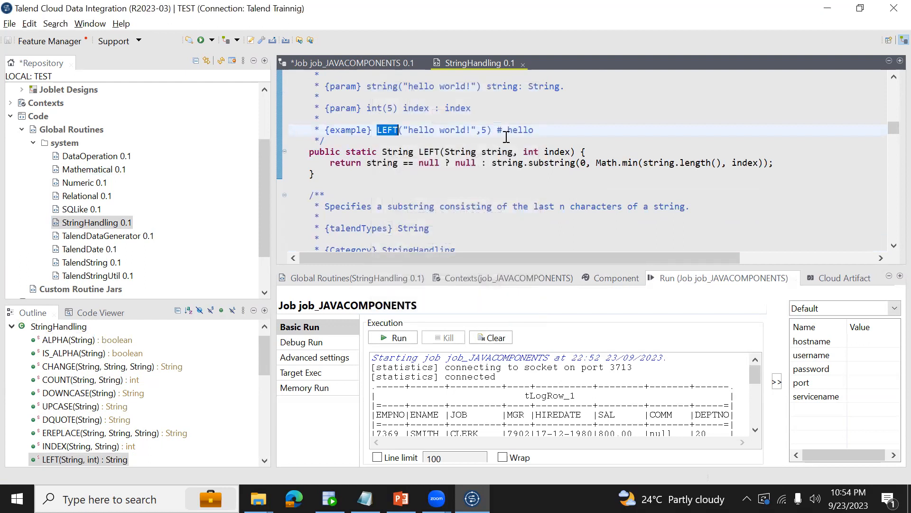
Examine the LEFT function's description, parameters, example and method declaration, highlighting the description of the first n characters.
left_click(367, 152)
key("Up")
key("Up")
key("Up")
key("Up")
key("Up")
key("Up")
key("Up")
key("Up")
key("Up")
key("Up")
key("Up")
key("Up")
key("Up")
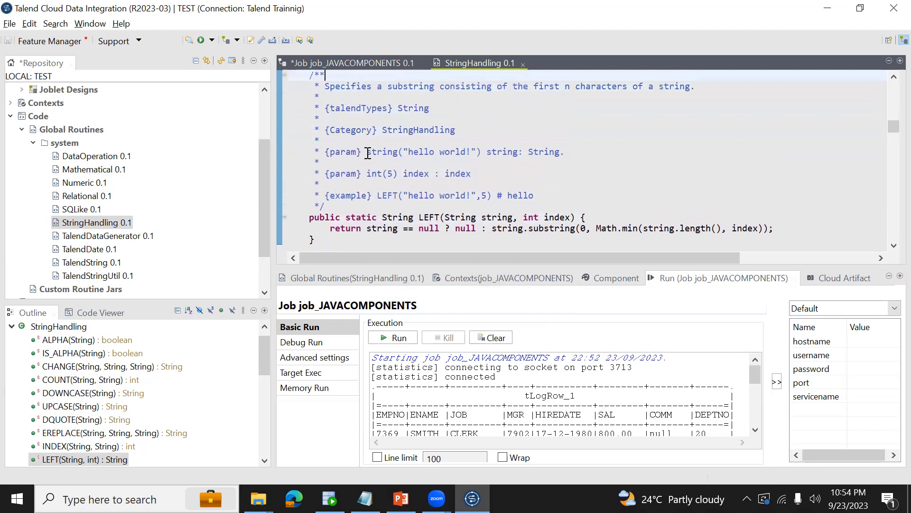
key("Up")
key("Up")
key("Up")
key("Up")
key("Up")
key("Up")
key("Up")
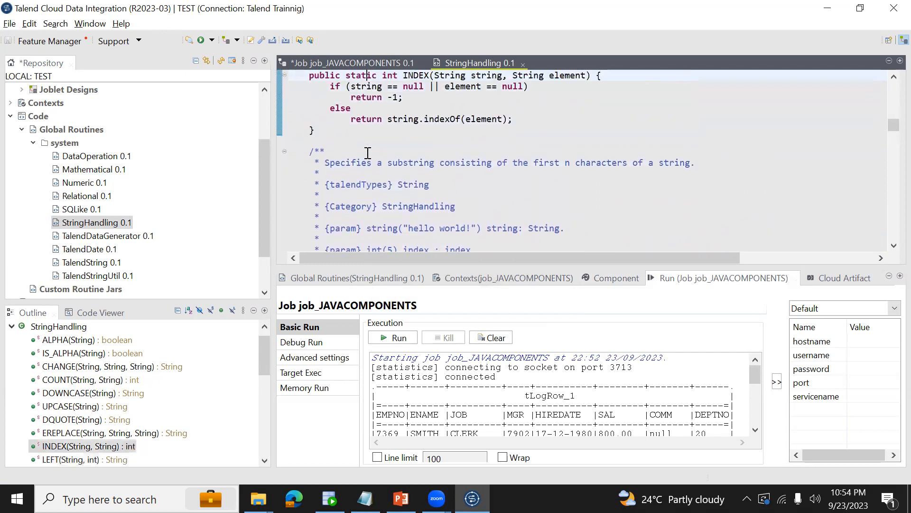
left_click_drag(335, 162, 687, 164)
left_click(540, 226)
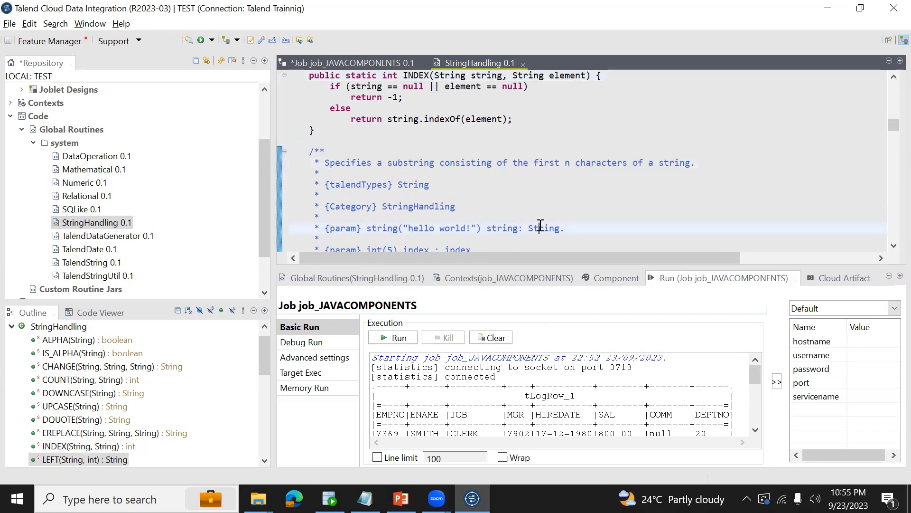
key("Down")
key("Down")
key("Down")
key("Down")
key("Down")
key("Down")
key("Down")
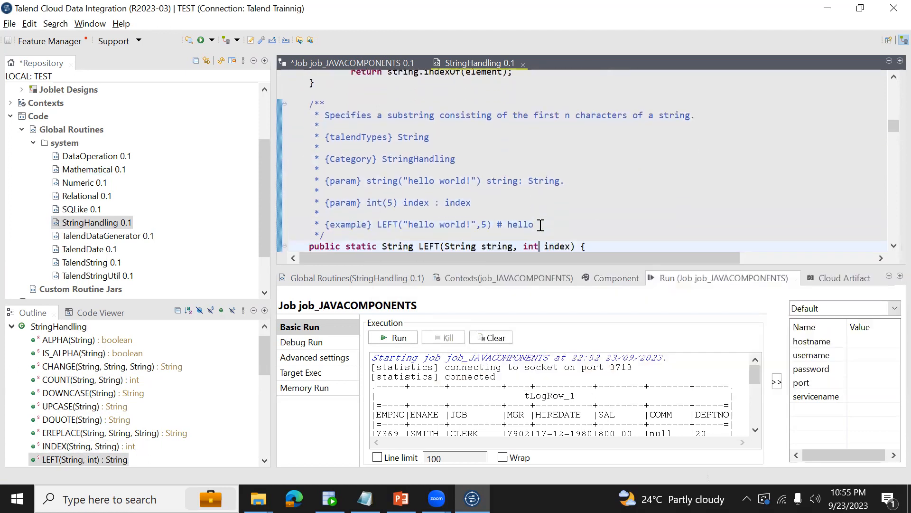
Return to job_JAVACOMPONENTS, open tJava_1's component settings and clear all of its existing code.
left_click(357, 63)
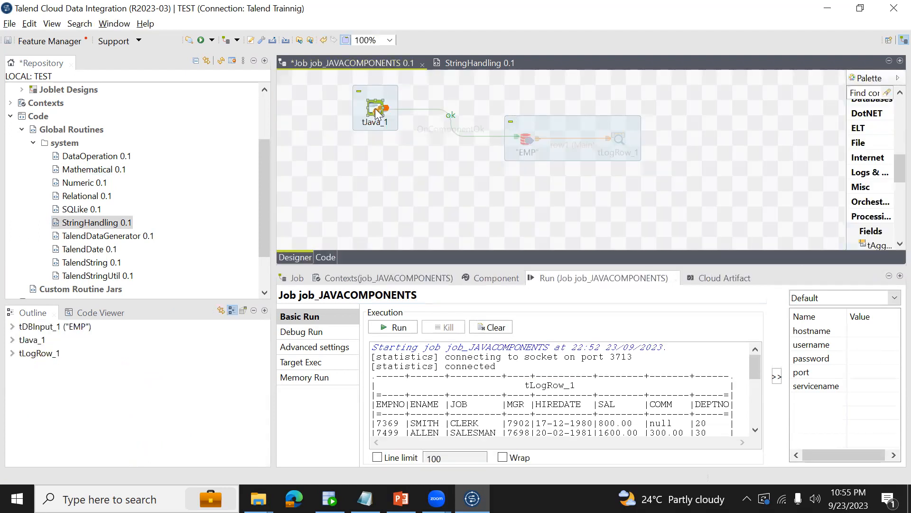
left_click(506, 279)
left_click(566, 334)
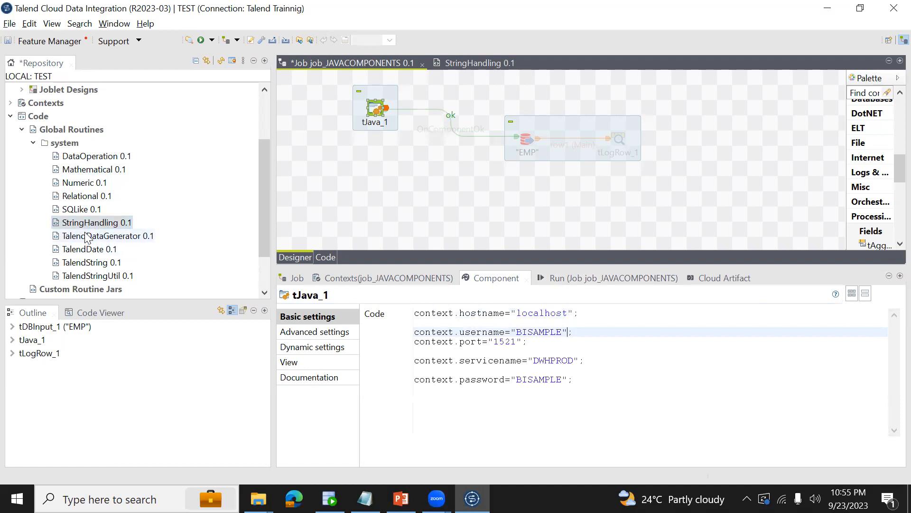
left_click(575, 359)
key("ctrl+a")
key("Delete")
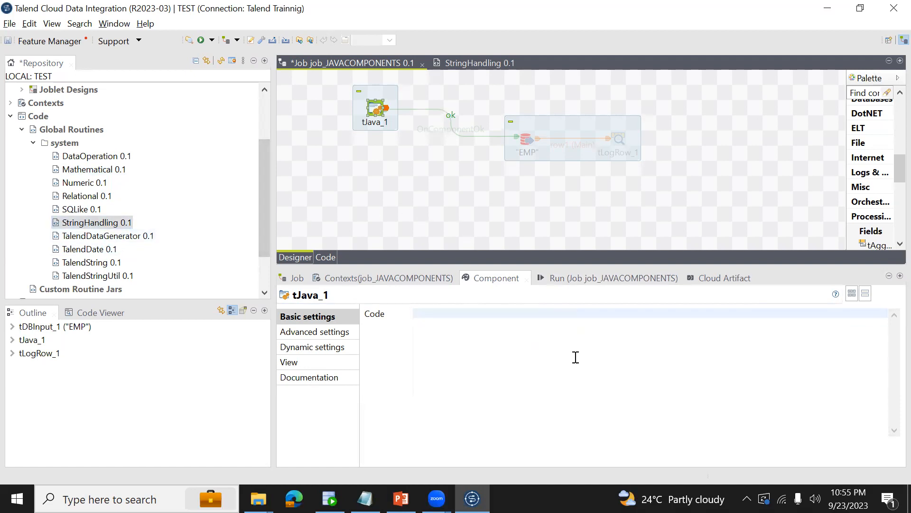
Declare String FULLNAME="DATAANALYTICS"; in tJava_1's code and start a new line below it.
type("String FULLNAME=\"DATAANALYTICS\";")
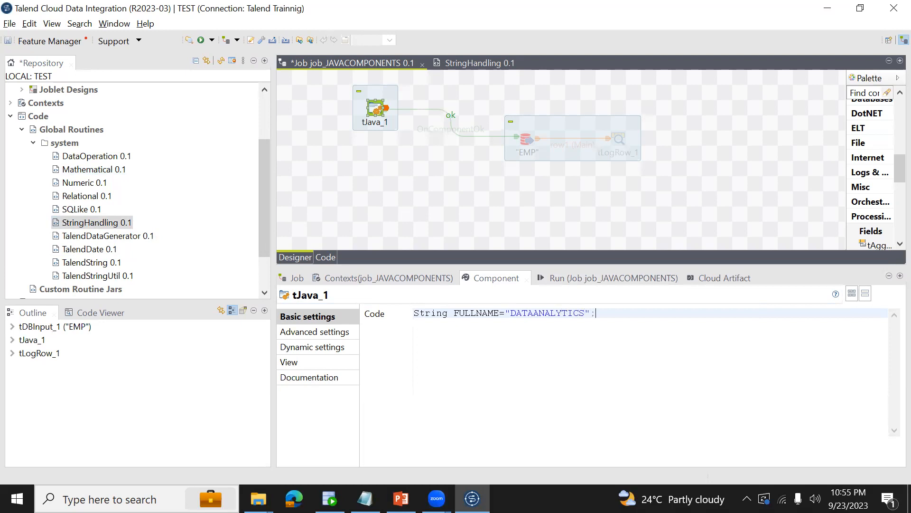
key("Return")
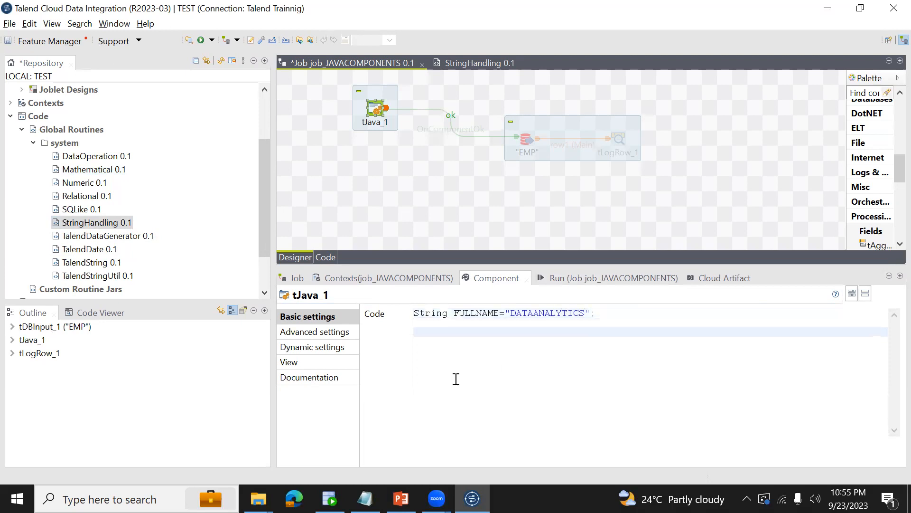
left_click_drag(512, 313, 542, 312)
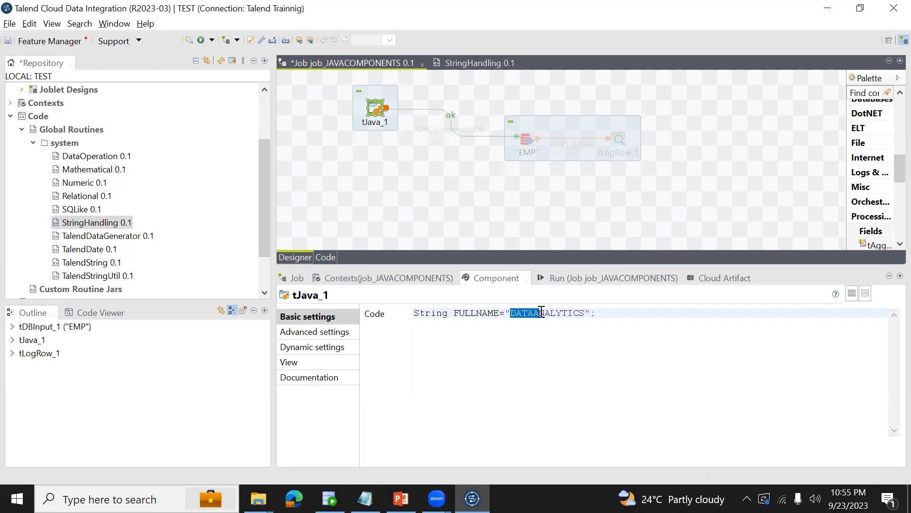
left_click(614, 317)
key("Return")
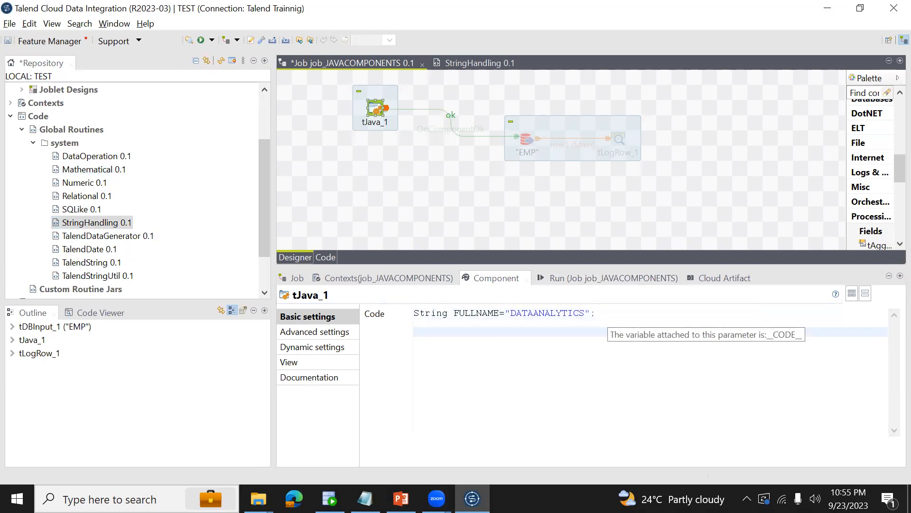
Enter FULLNAME.StringHandling.LEFT( on the line below the FULLNAME declaration.
type("FULLNAME.S")
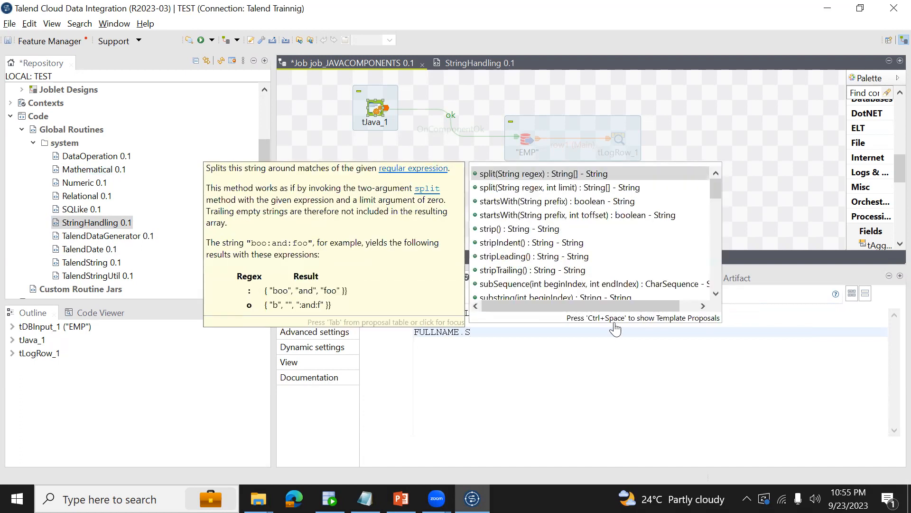
type("TR")
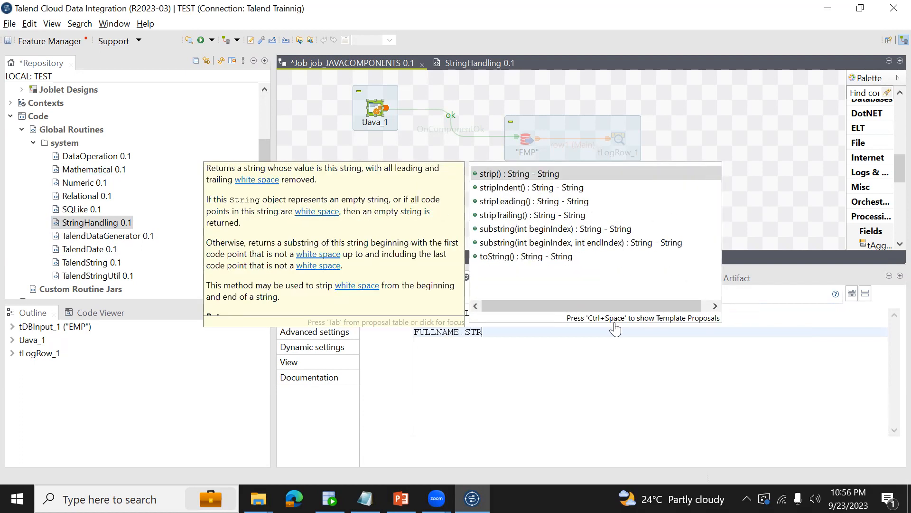
key("BackSpace")
key("BackSpace")
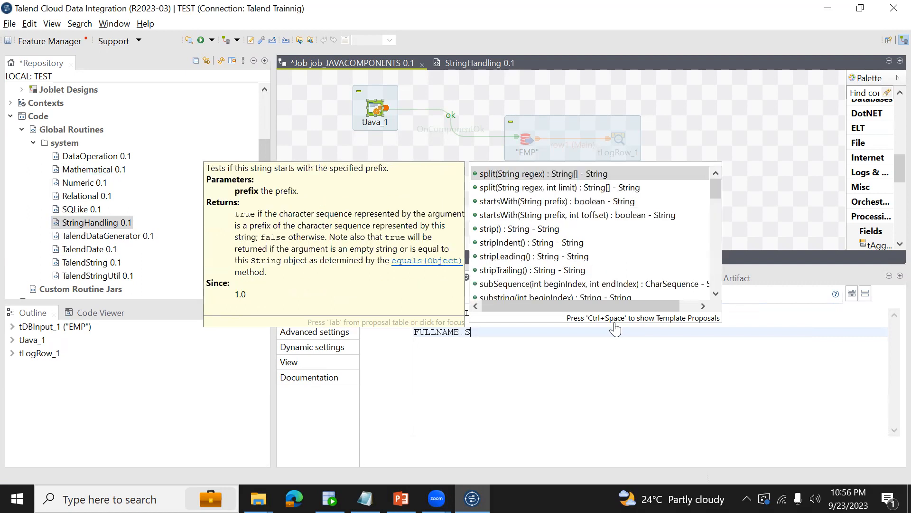
type("tring")
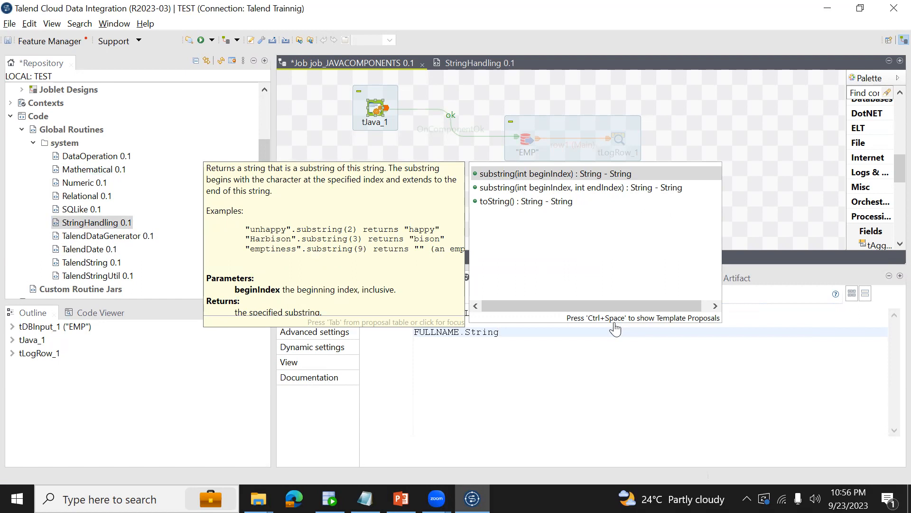
type("Ha")
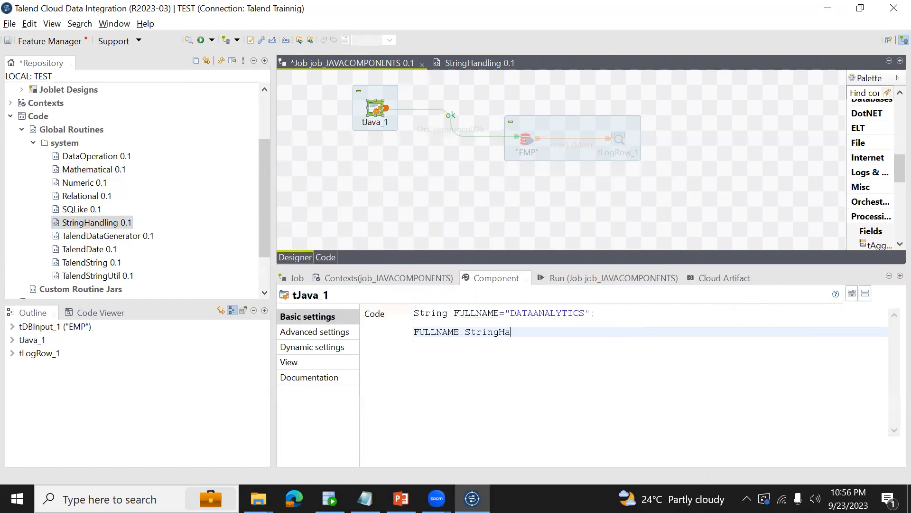
type("ndling.LEFT")
left_click(465, 332)
type("(")
double_click(455, 331)
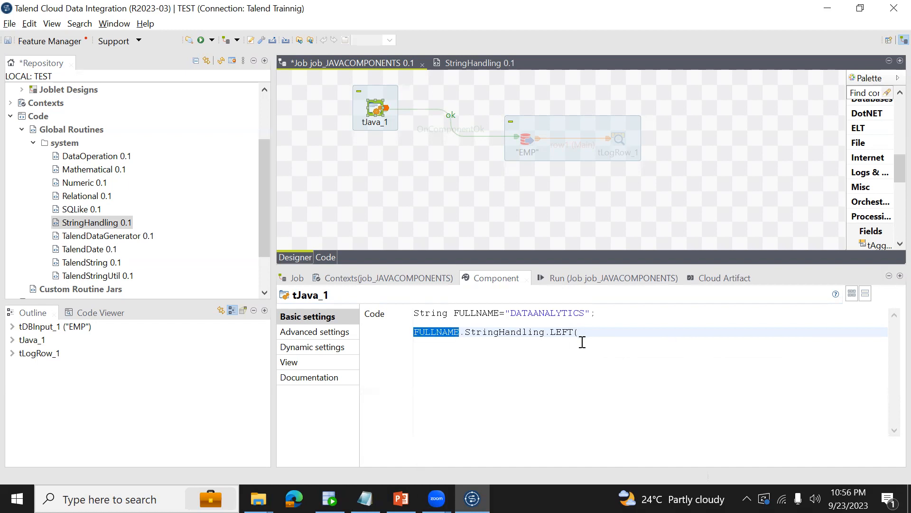
left_click(494, 329)
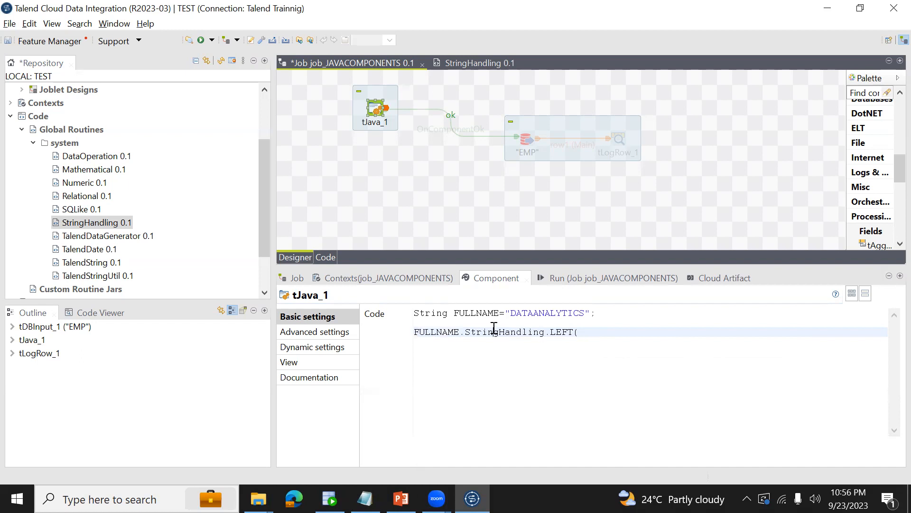
Switch to the Java Code notes in Notepad, look up the StringHandling.LEFT usage example, and return to Talend.
left_click(364, 499)
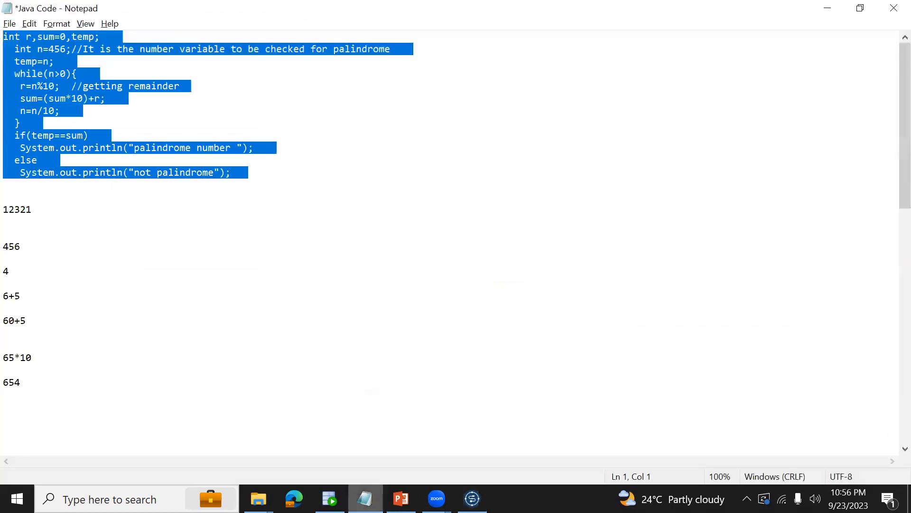
left_click(252, 325)
key("Down")
key("Down")
key("Down")
key("Down")
key("Down")
key("Down")
key("Down")
key("Down")
key("Down")
key("Down")
key("Down")
key("Down")
key("Down")
key("Down")
key("Down")
key("Down")
key("Down")
key("Down")
key("Down")
key("Down")
key("Down")
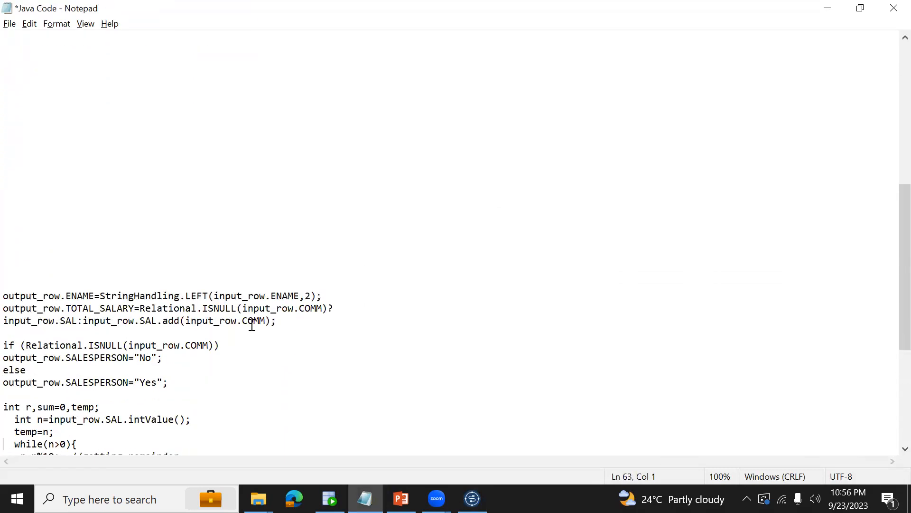
key("alt+Tab")
Replace the dot after FULLNAME with an equals sign and pass FULLNAME as the first argument of StringHandling.LEFT.
left_click(459, 333)
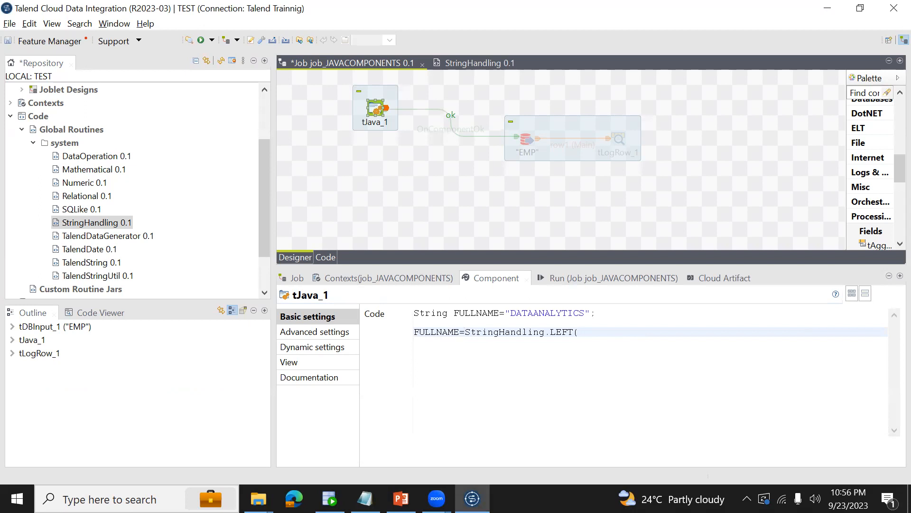
double_click(439, 334)
key("ctrl+c")
key("End")
key("ctrl+v")
Start a System.out.println statement on a new line below the LEFT assignment.
key("Return")
type("System.ou")
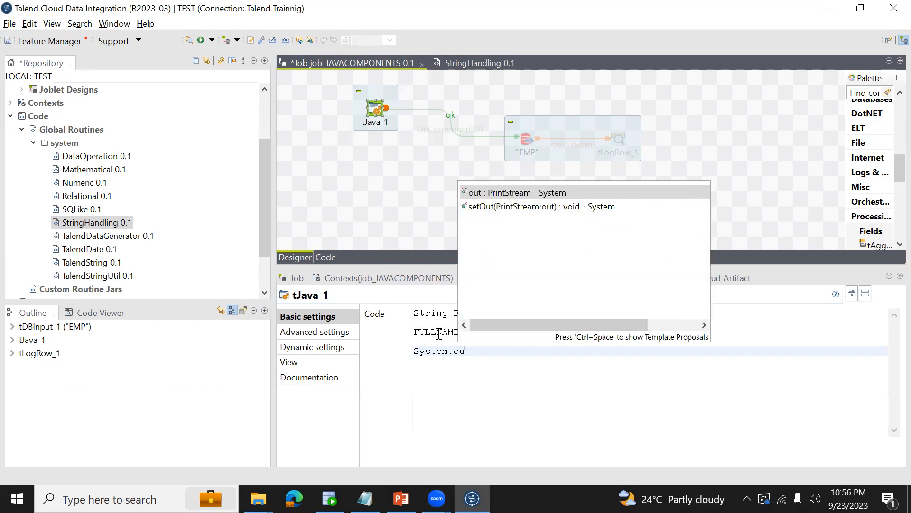
type("t")
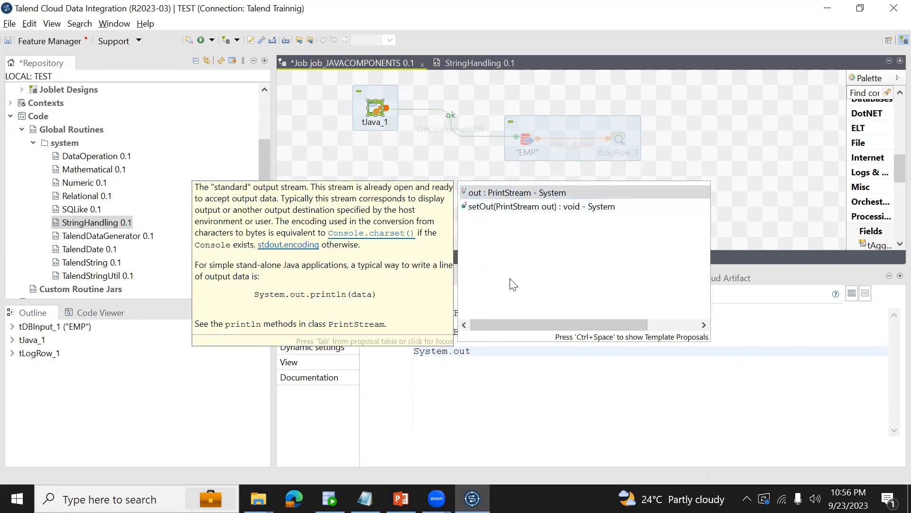
type(".print")
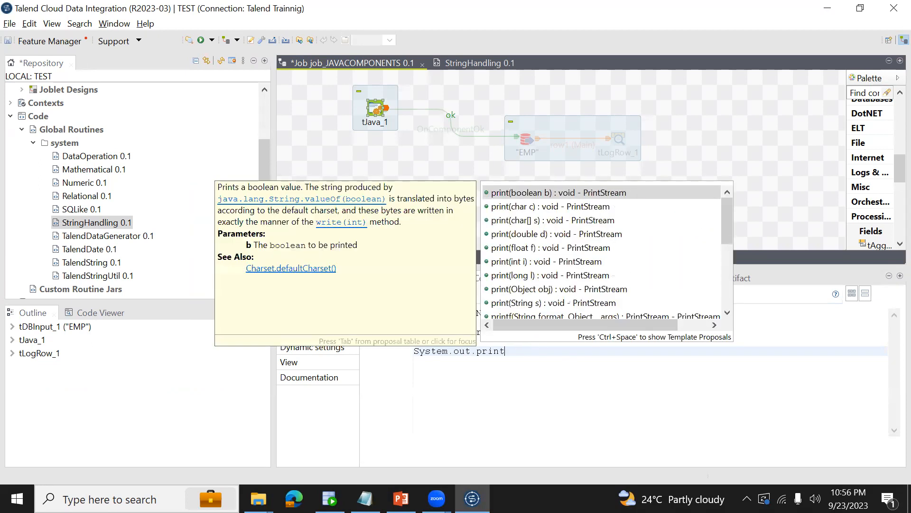
type("ln")
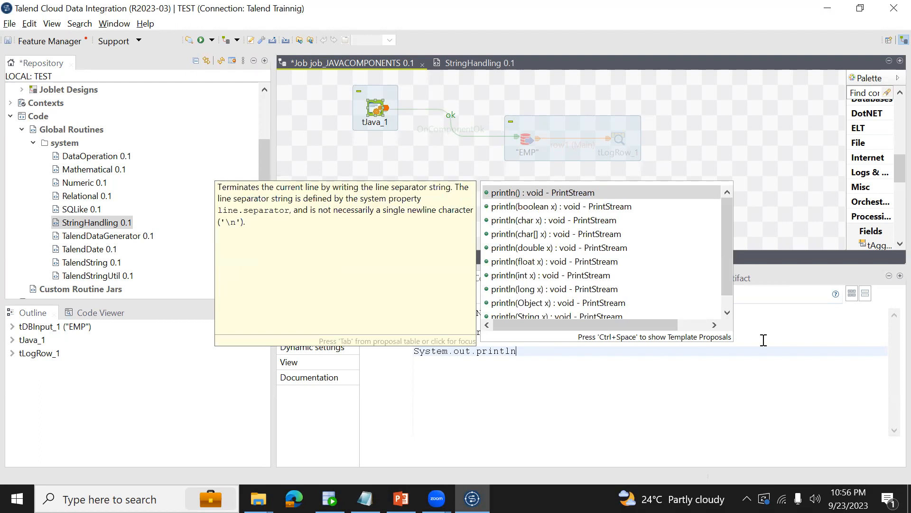
Add 3 as the second argument of StringHandling.LEFT and save the job.
left_click(764, 340)
left_click(655, 335)
key("Left")
key("Left")
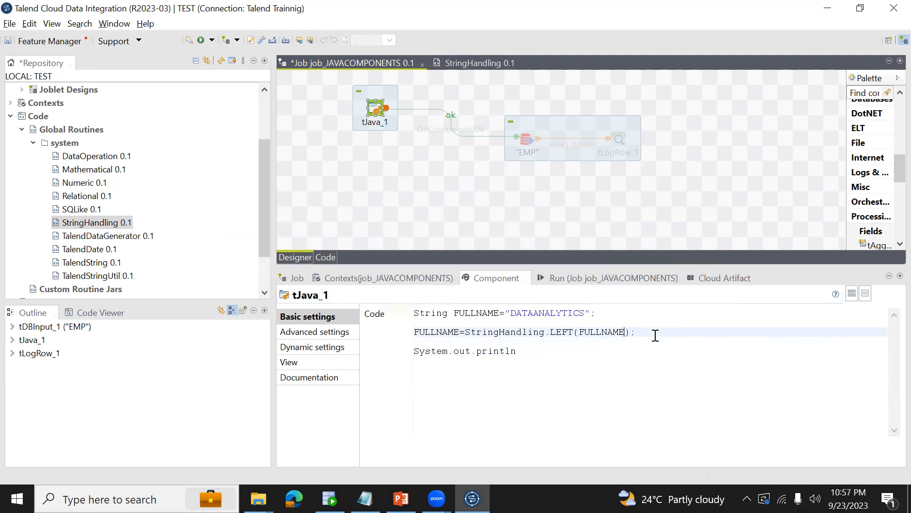
type(",3")
key("ctrl+s")
Complete the print statement as System.out.println(FULLNAME).
left_click(531, 355)
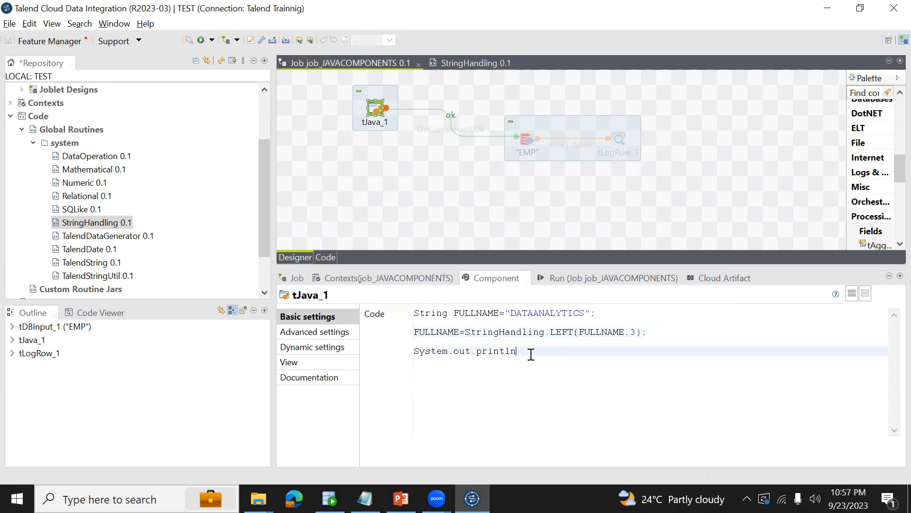
type("(")
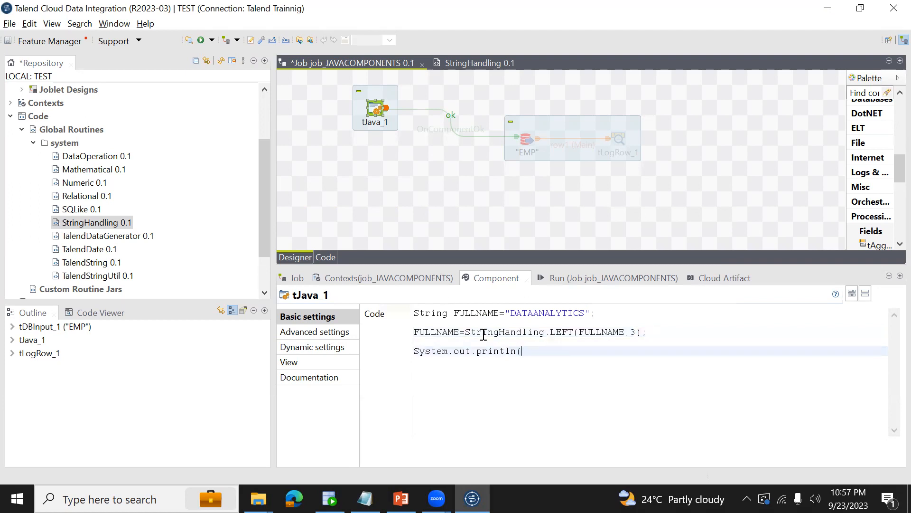
double_click(450, 331)
key("ctrl+c")
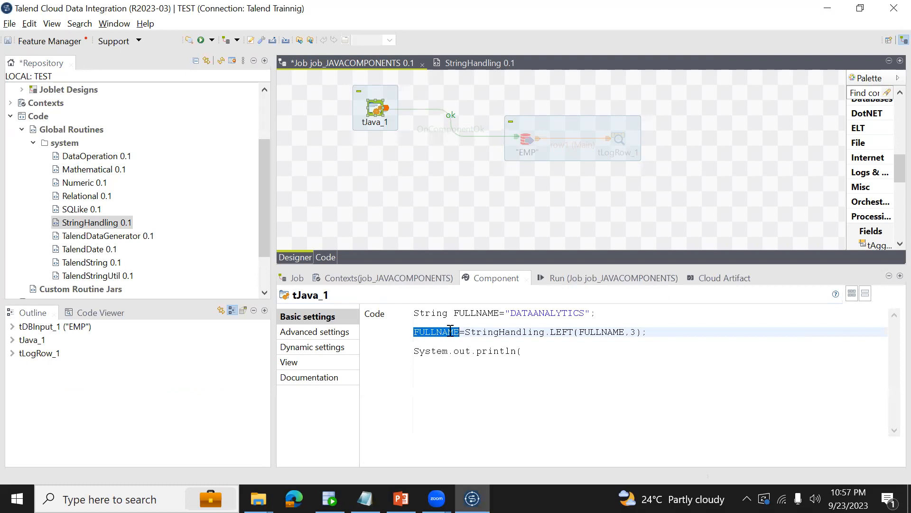
left_click(531, 357)
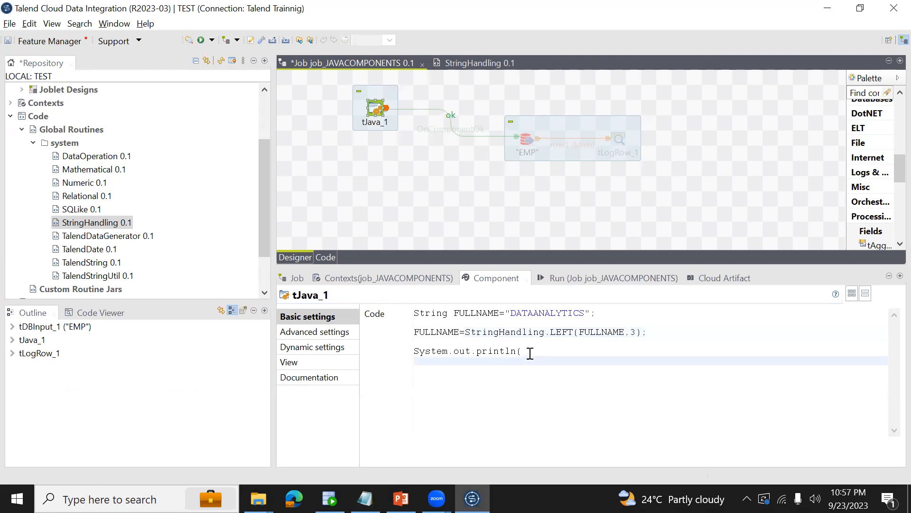
key("BackSpace")
key("ctrl+v")
type(")")
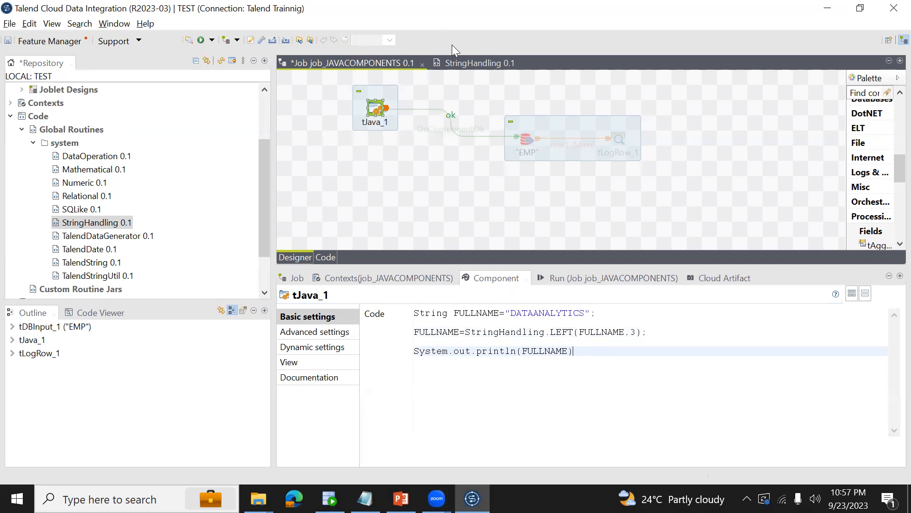
Examine the LEFT method's parameters in the StringHandling routine and compare them with the arguments of the LEFT call in tJava_1.
left_click(461, 62)
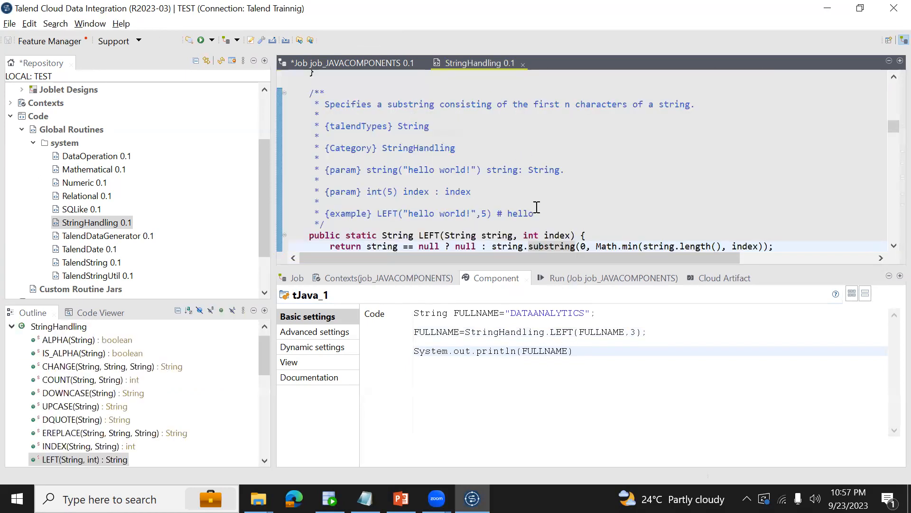
left_click(556, 229)
key("Down")
key("Down")
key("Down")
key("Down")
double_click(428, 215)
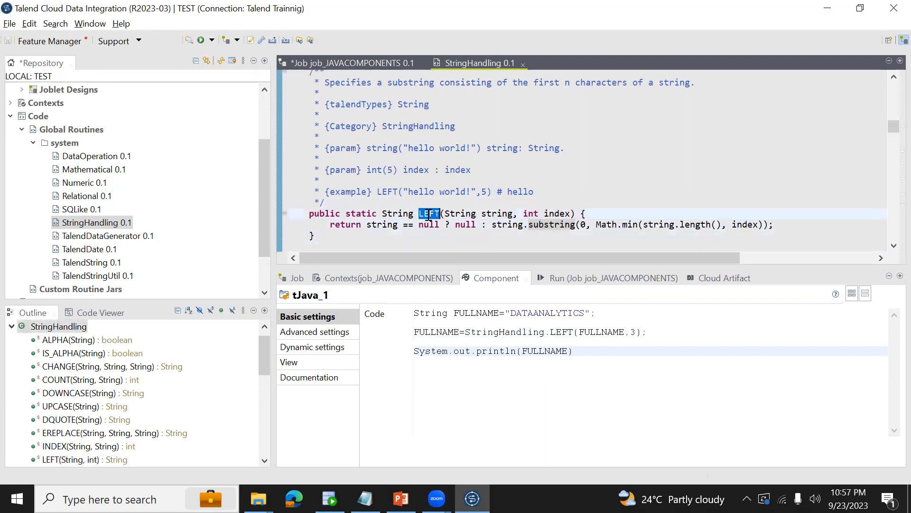
left_click_drag(440, 214, 544, 214)
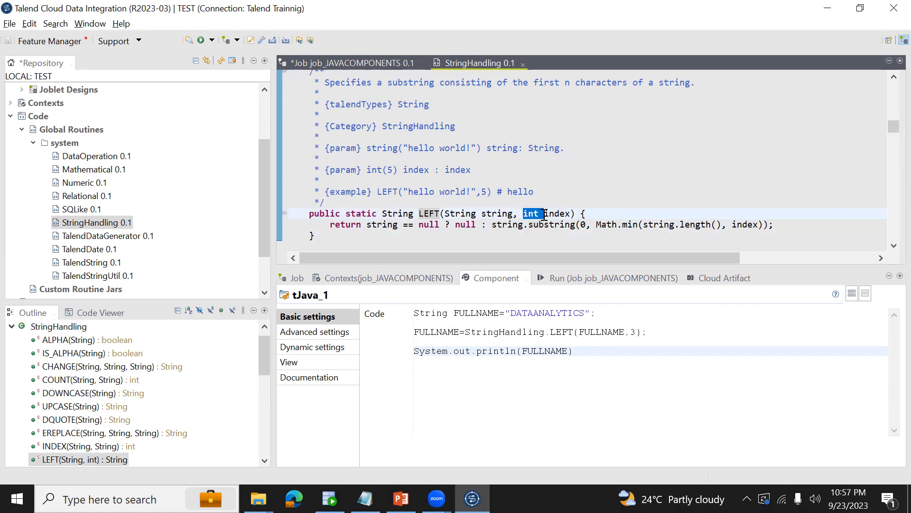
left_click(387, 60)
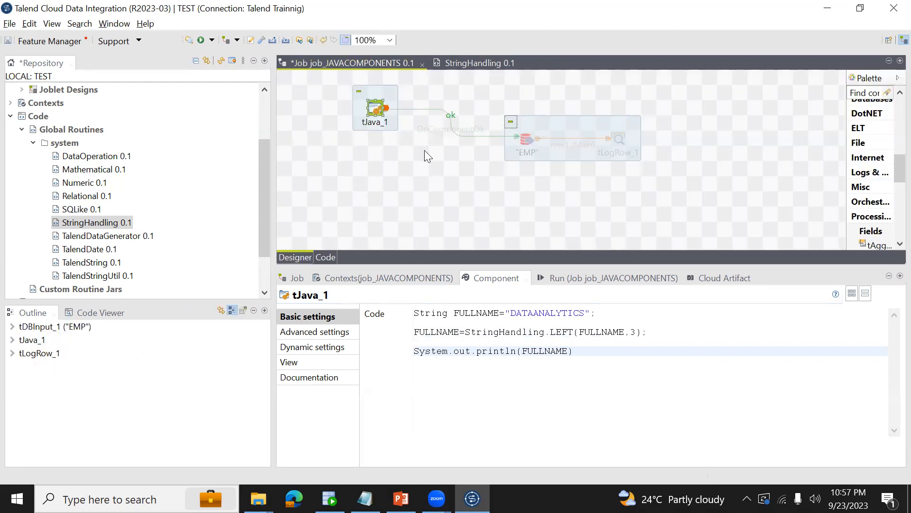
double_click(582, 333)
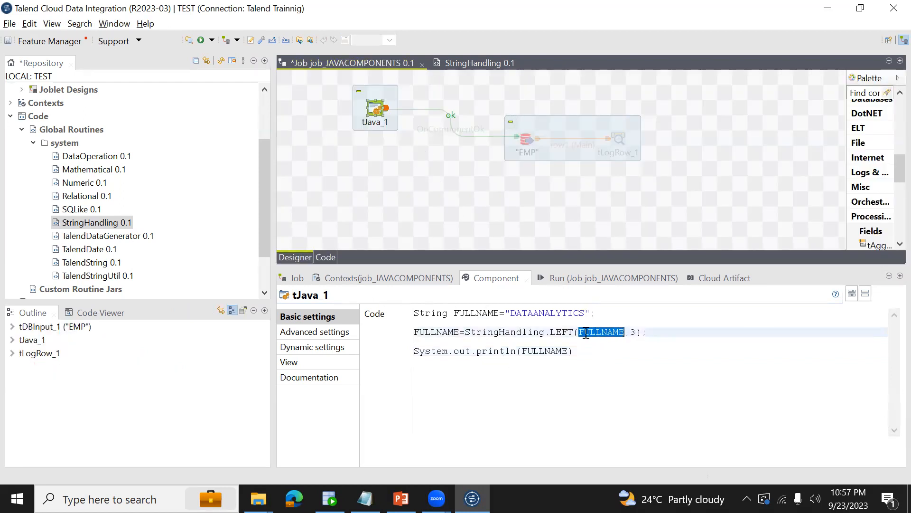
left_click_drag(511, 313, 585, 313)
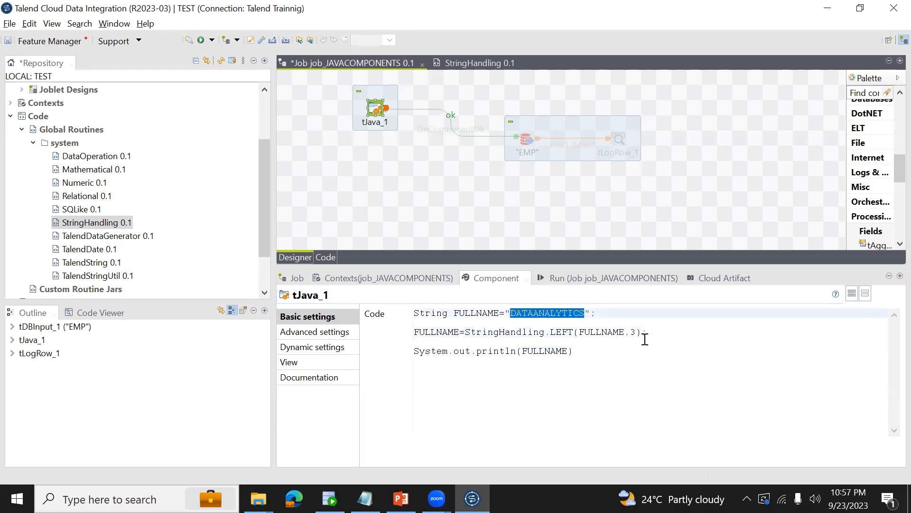
double_click(632, 332)
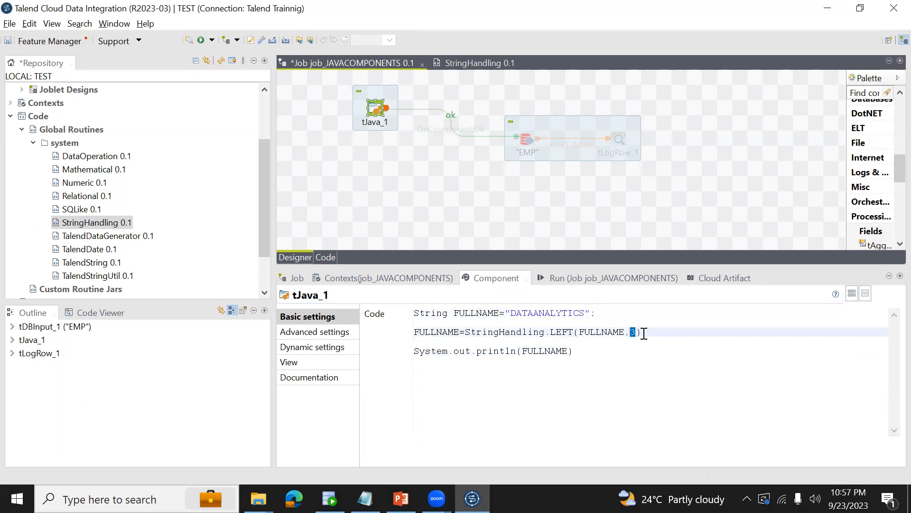
double_click(431, 332)
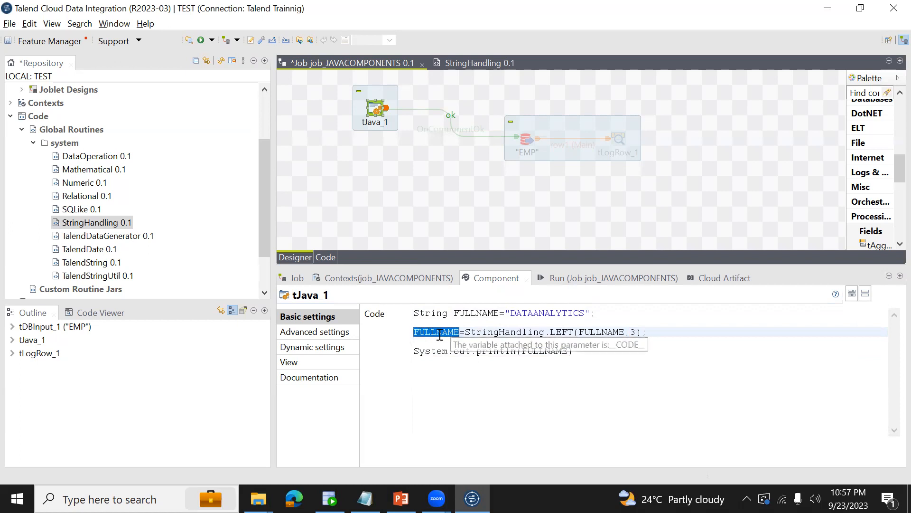
End the println(FULLNAME) statement in tJava_1 with a semicolon and save the job.
double_click(533, 351)
left_click(568, 352)
type(");")
key("ctrl+s")
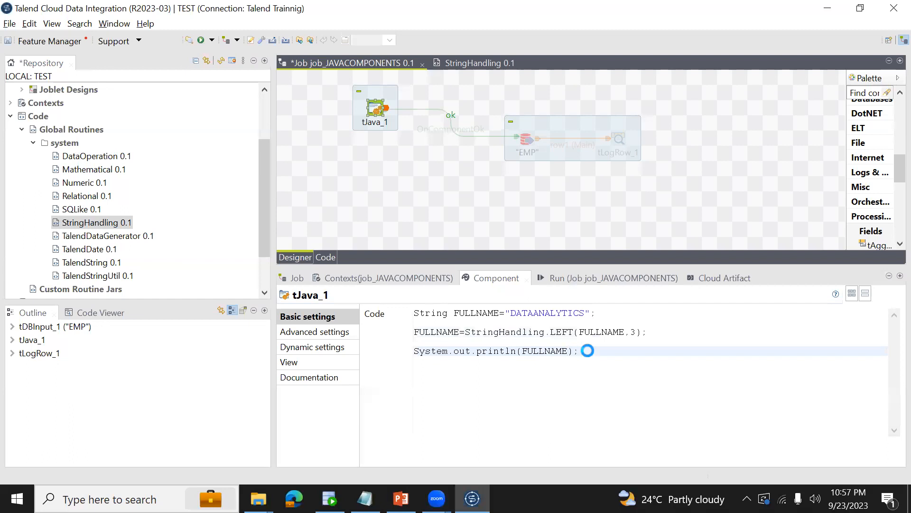
Review the LEFT assignment in the tJava_1 code and run job_JAVACOMPONENTS to print FULLNAME.
double_click(563, 313)
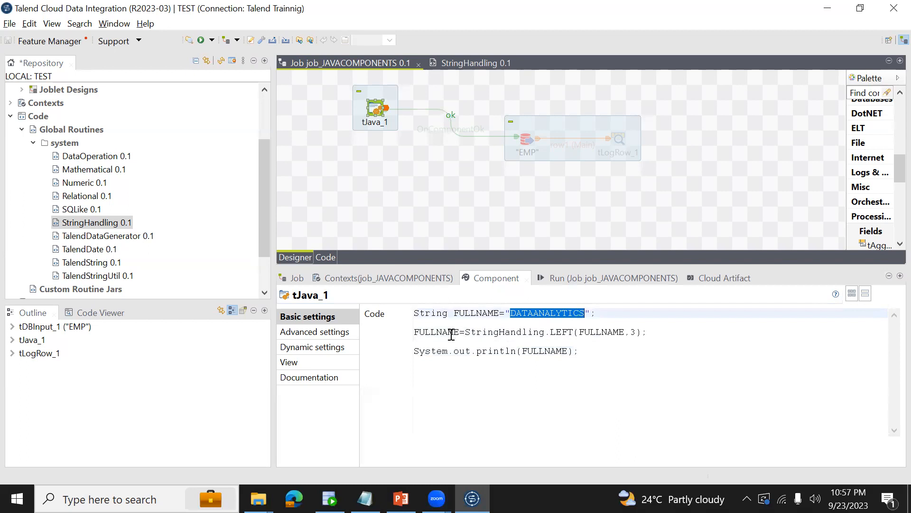
left_click(467, 331)
left_click_drag(467, 331, 631, 332)
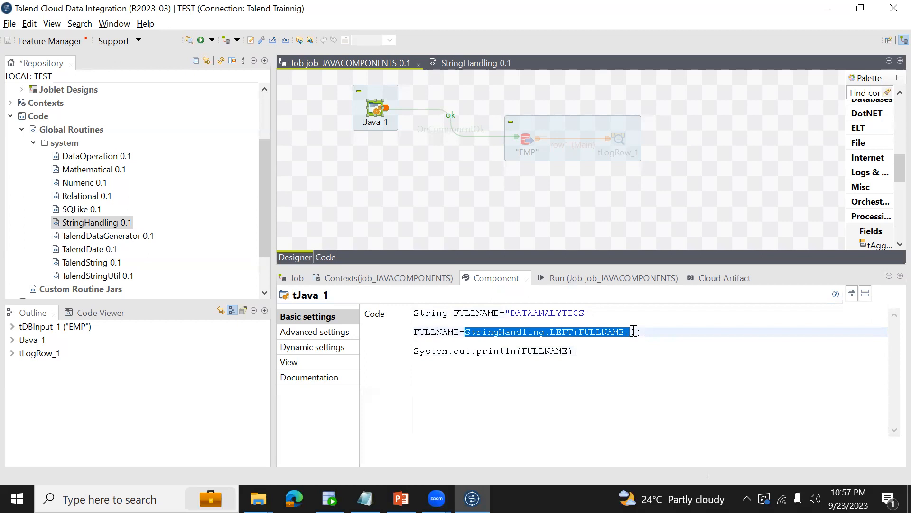
double_click(444, 331)
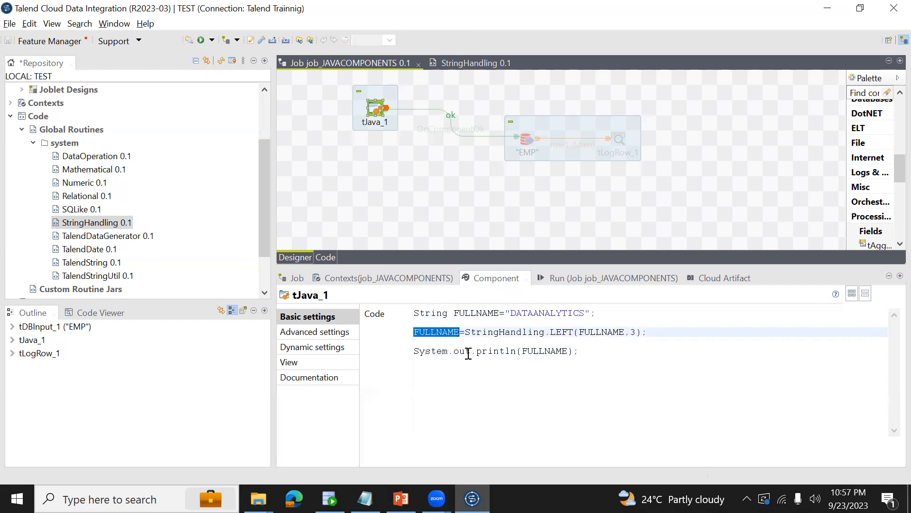
left_click(588, 353)
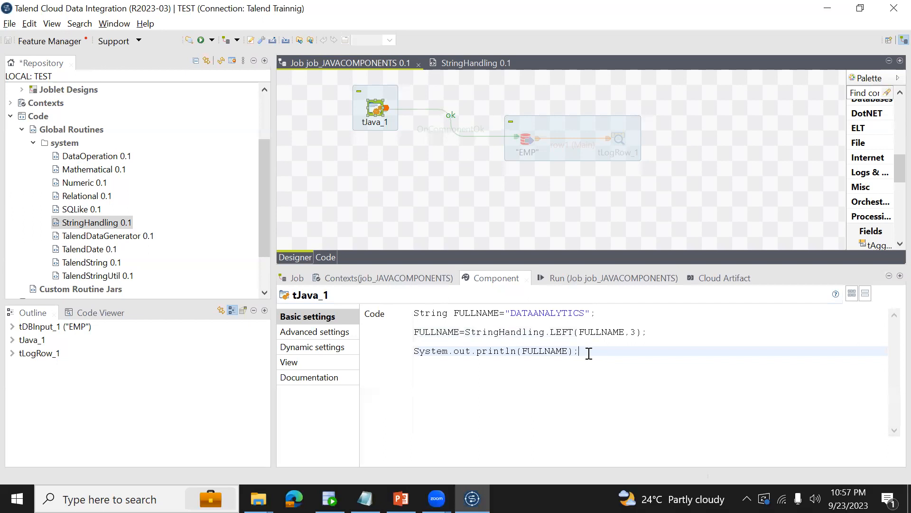
left_click(601, 279)
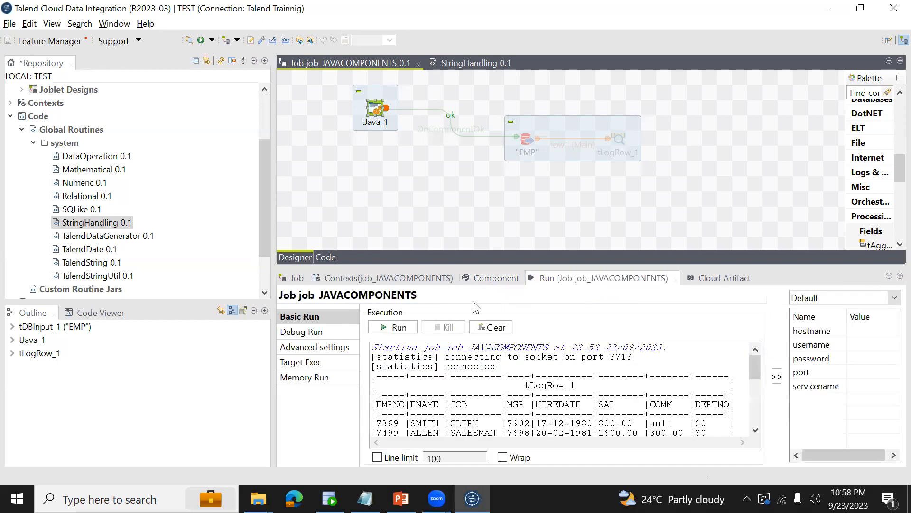
left_click(396, 328)
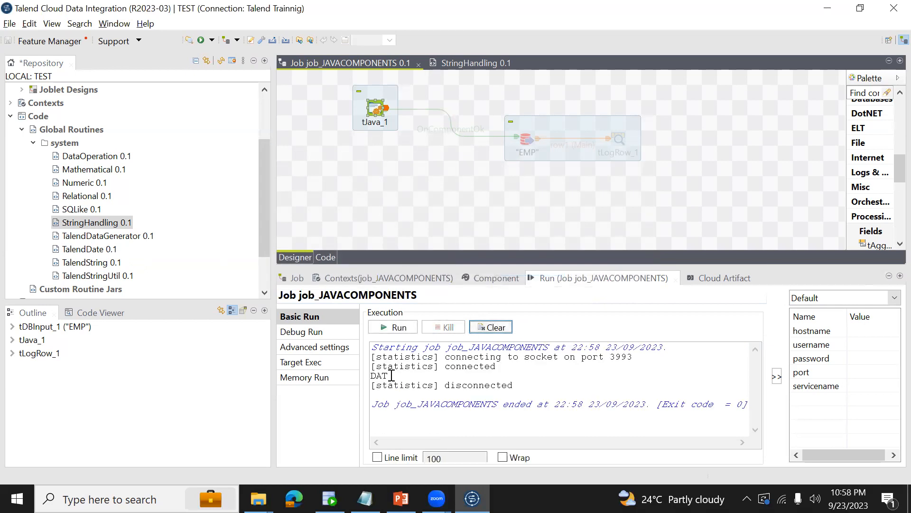
Return to the component settings of tJava_1 and deactivate the component in the job design.
left_click(491, 278)
left_click(375, 108)
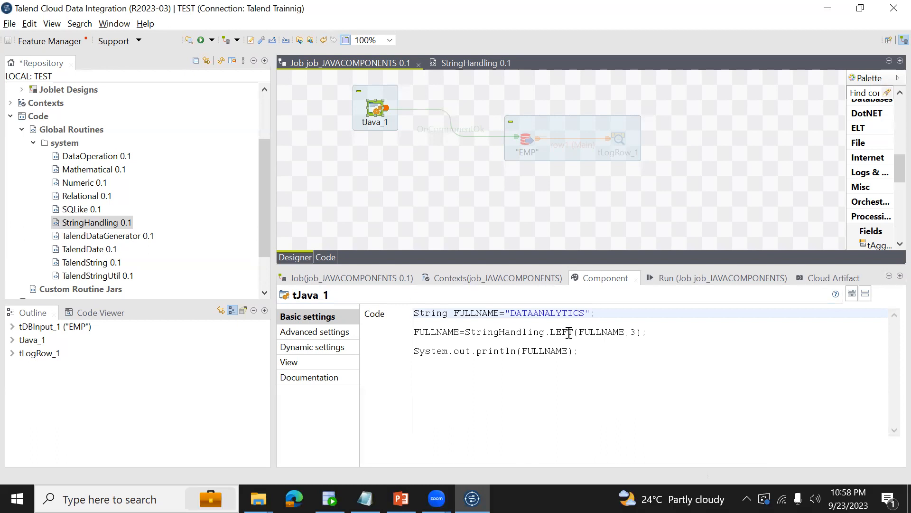
left_click(544, 125)
left_click(377, 102)
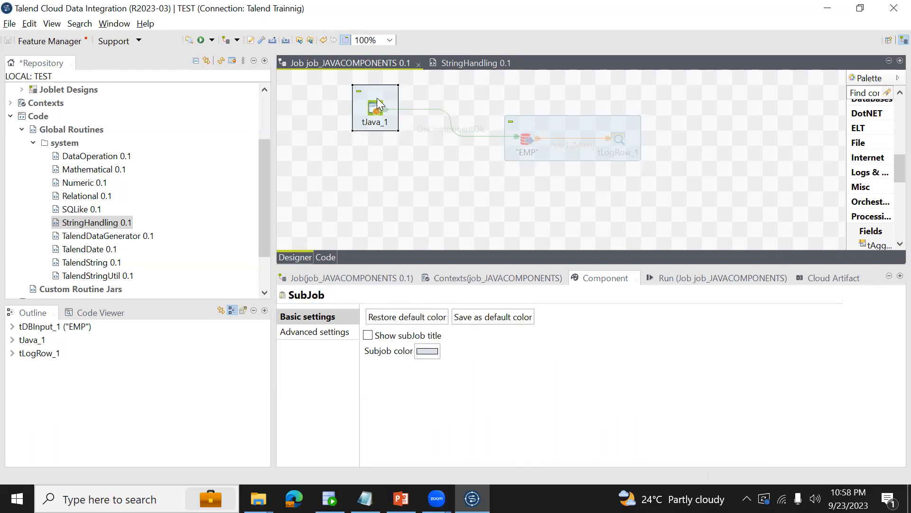
right_click(378, 103)
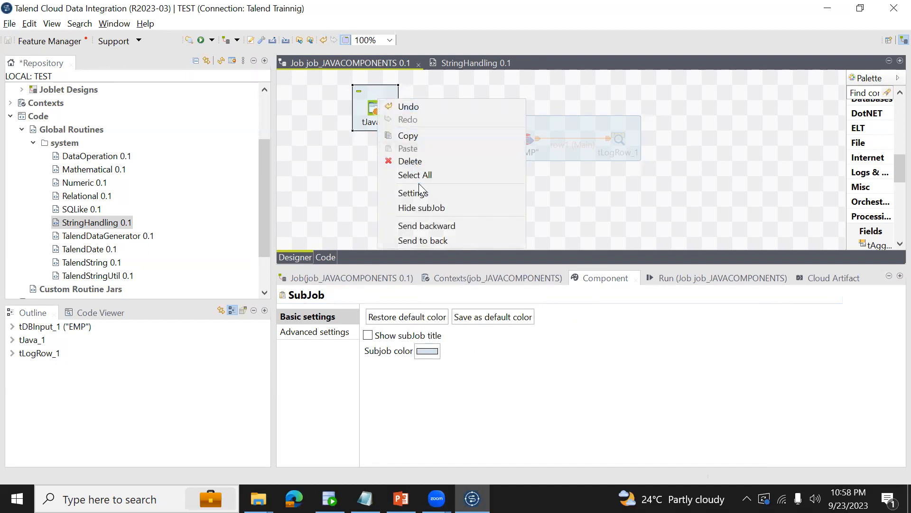
left_click(372, 109)
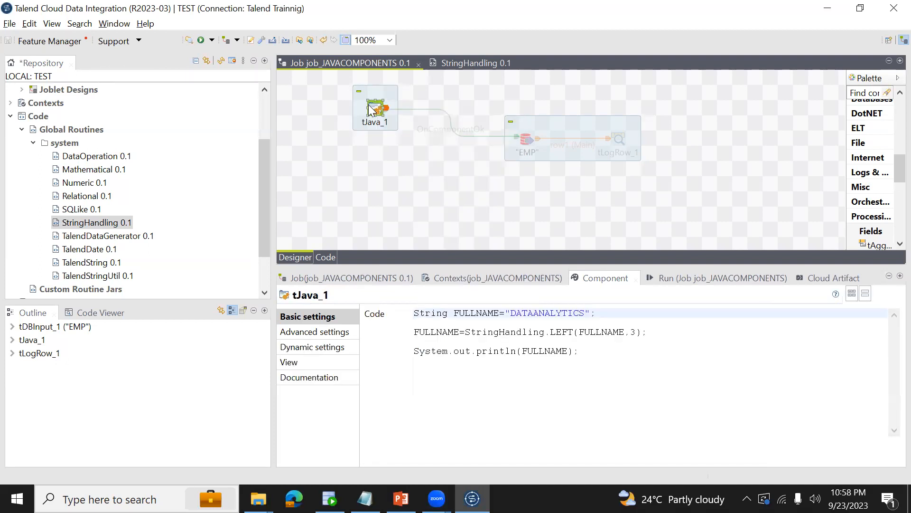
right_click(372, 110)
left_click(413, 231)
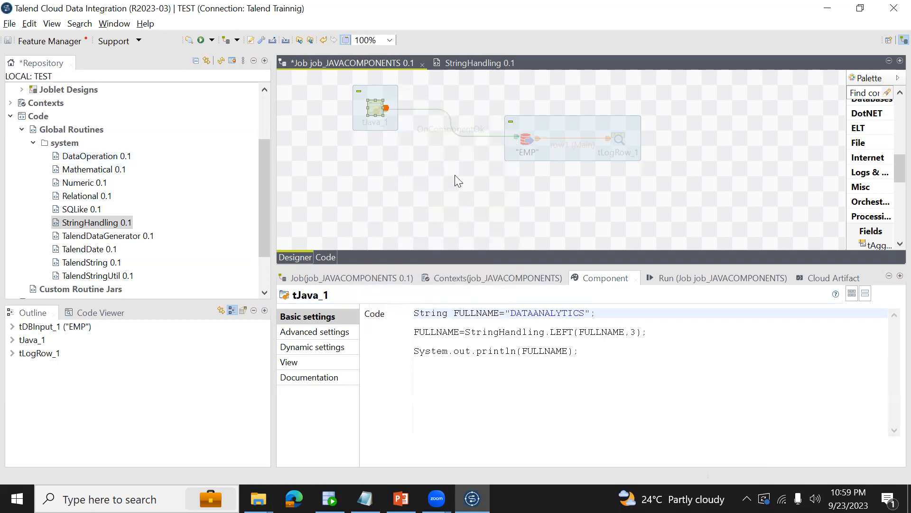
Select the EMP subjob and expand the Metadata node in the repository.
left_click(520, 125)
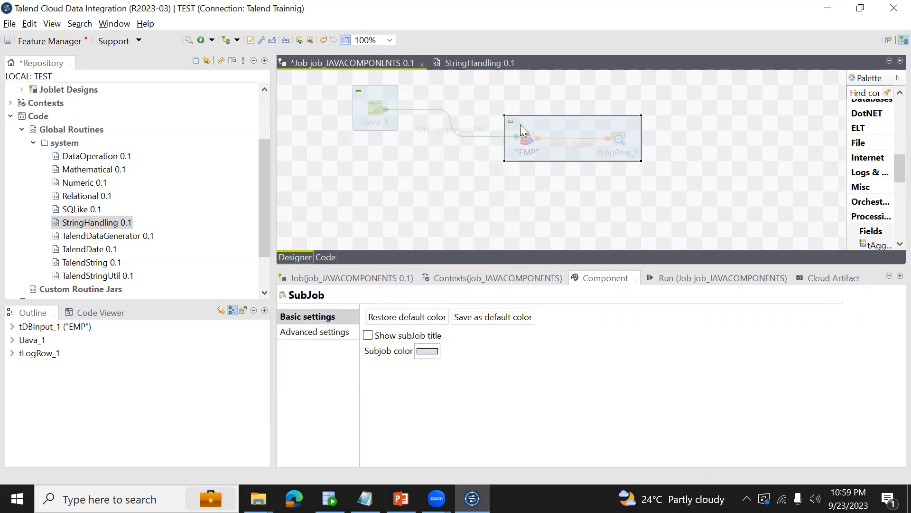
right_click(521, 124)
left_click(444, 175)
left_click(545, 125)
scroll(260, 155, "up", 1)
left_click_drag(258, 154, 269, 186)
left_click(11, 262)
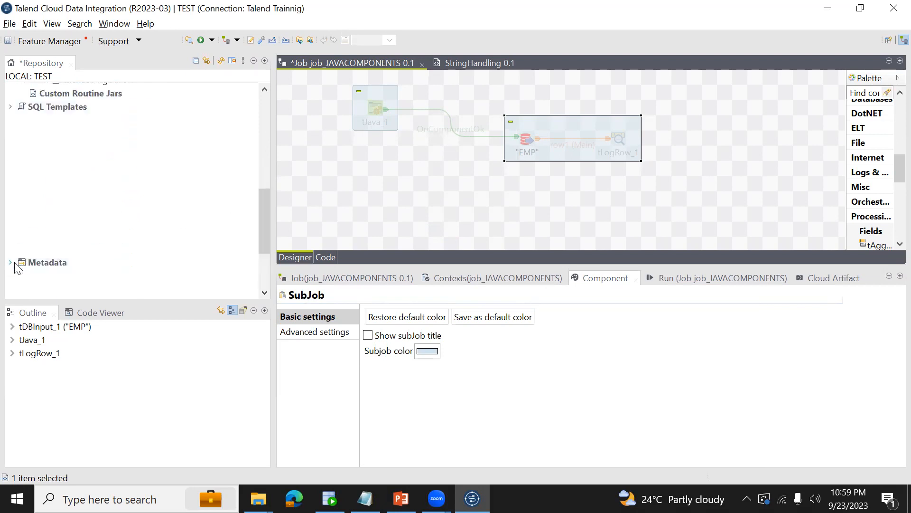
Activate the "EMP" database input and the tLogRow_1 component.
left_click(526, 142)
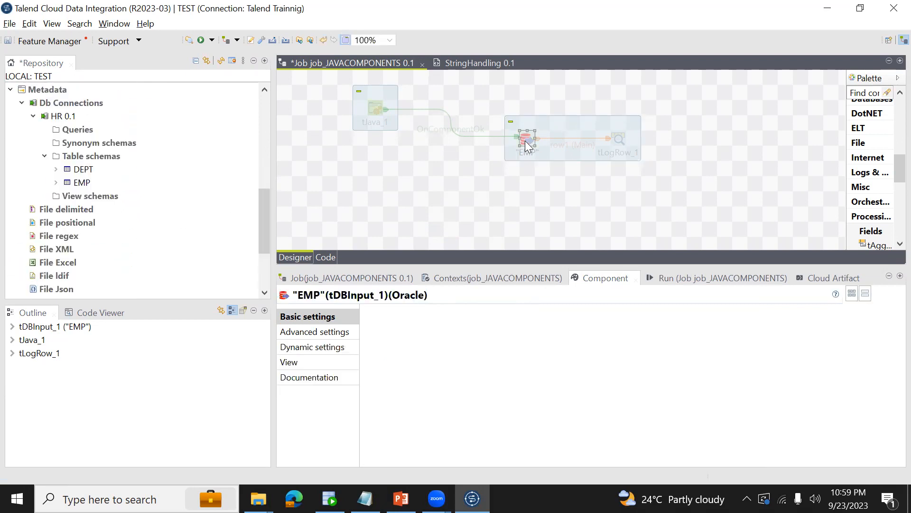
right_click(526, 143)
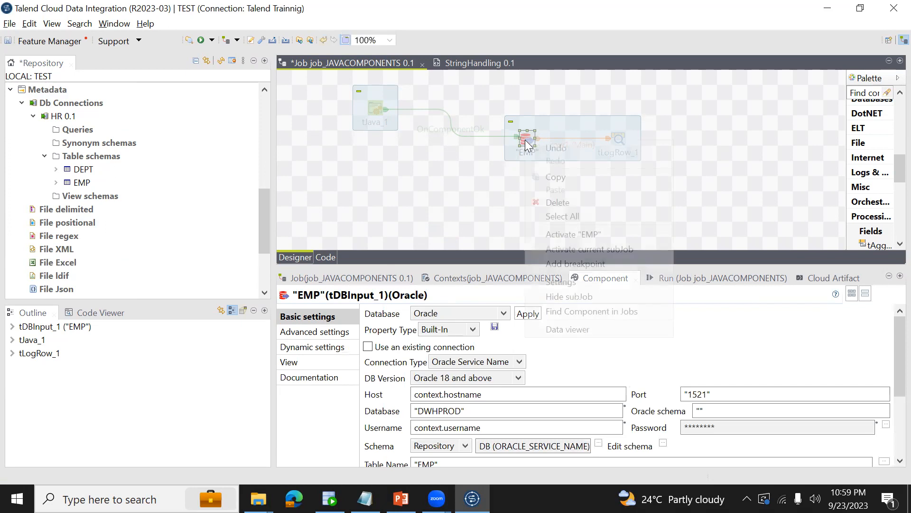
left_click(577, 234)
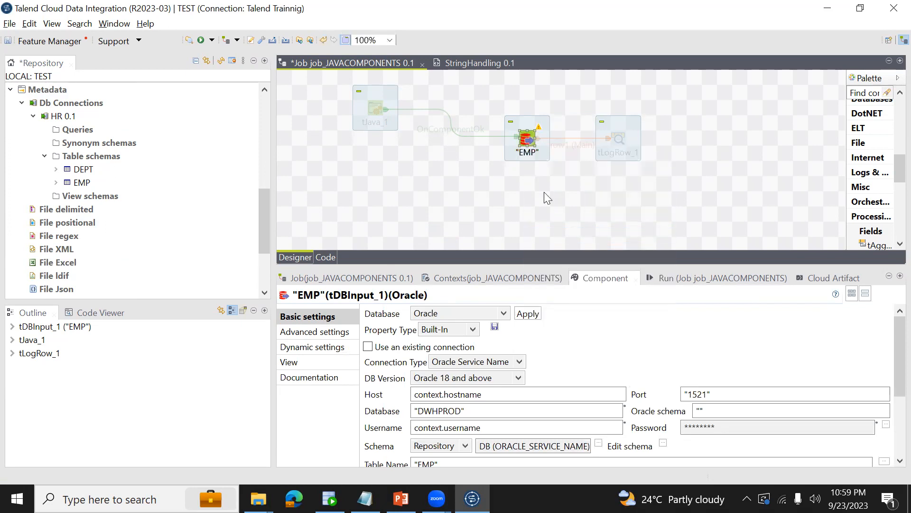
right_click(530, 141)
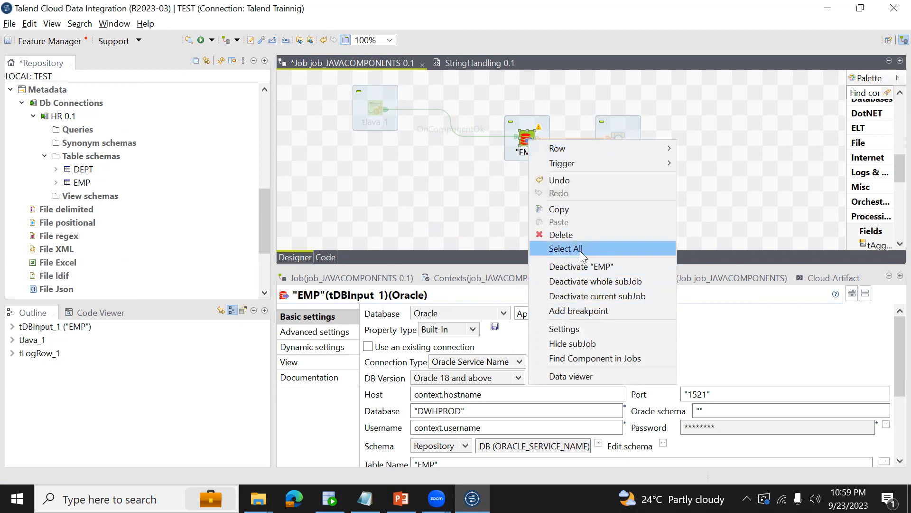
left_click(612, 124)
left_click(620, 143)
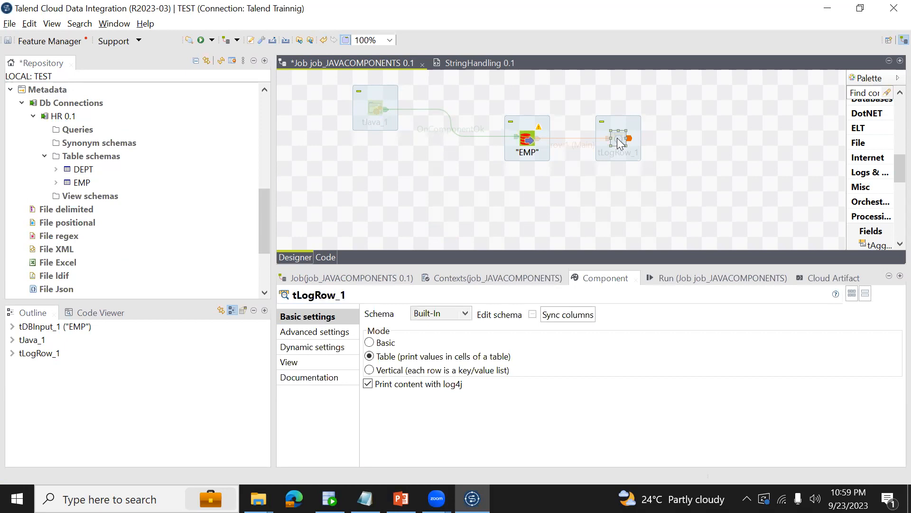
right_click(619, 140)
left_click(664, 234)
Replace the Host of the "EMP" Oracle database input with localhost.
left_click(527, 140)
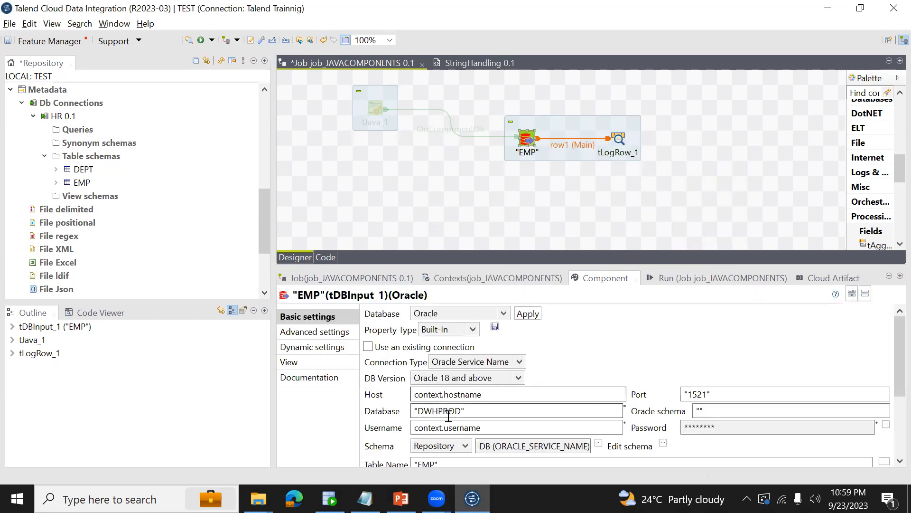
left_click_drag(498, 395, 403, 394)
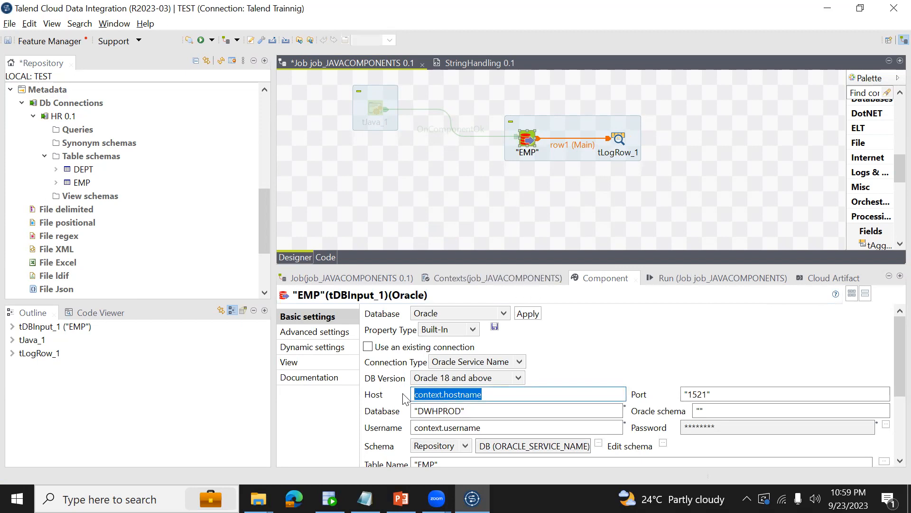
key("BackSpace")
type("localhost")
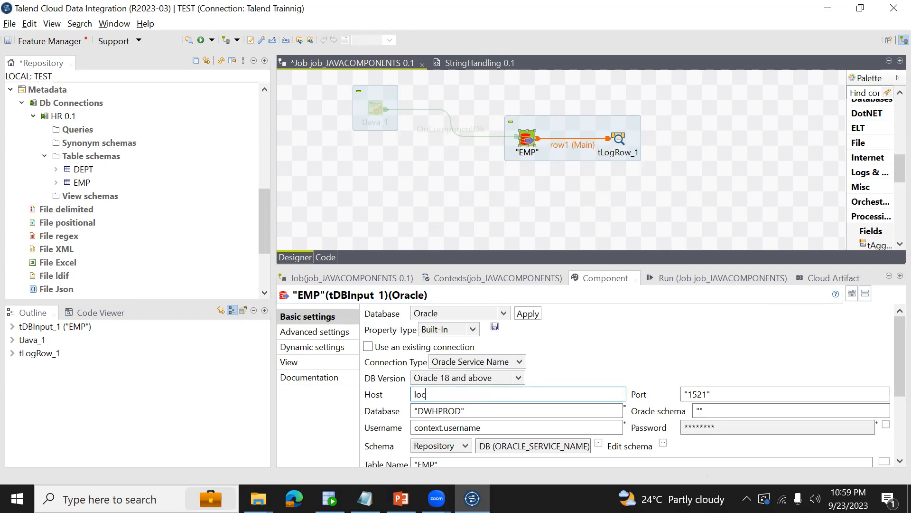
double_click(492, 428)
type("BISAMP")
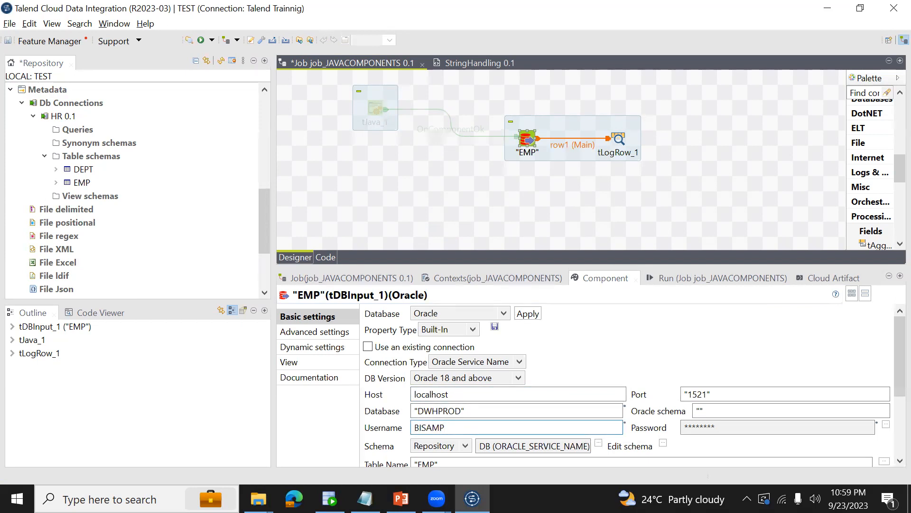
key("ctrl+z")
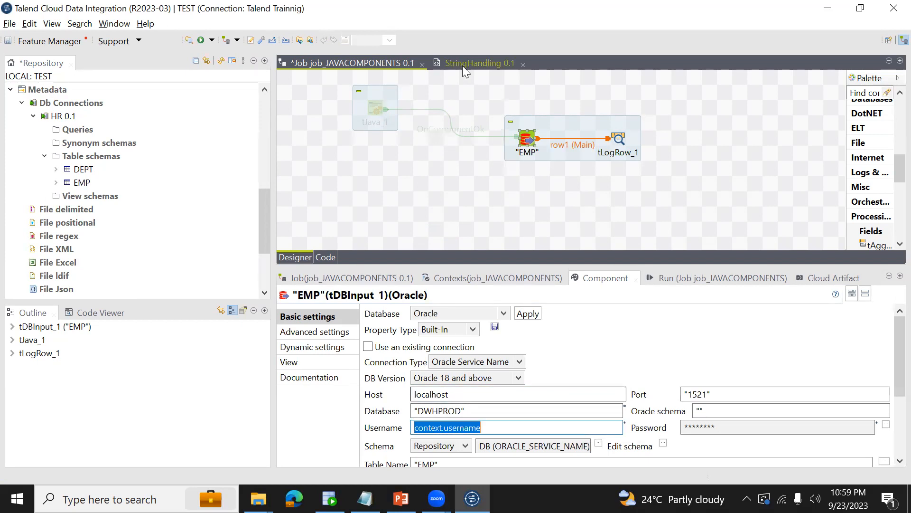
Activate the tJava_1 component in the job design.
left_click(374, 108)
right_click(375, 108)
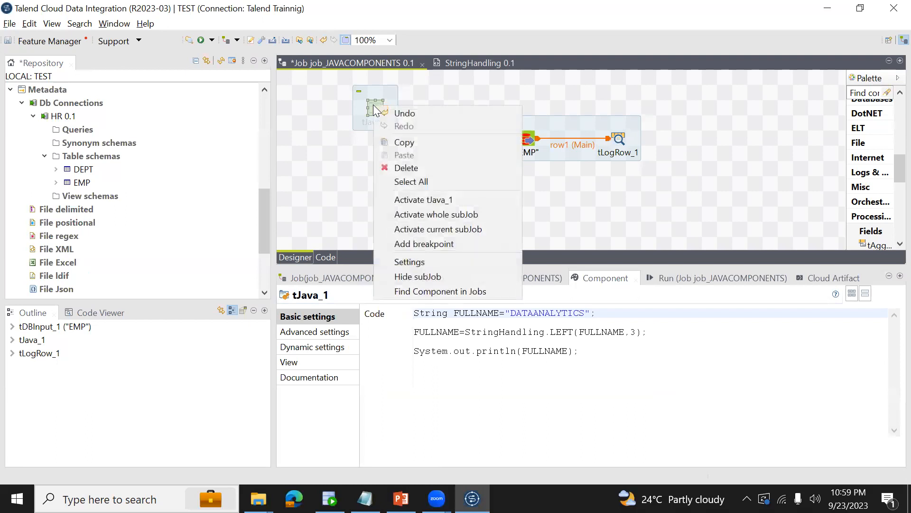
left_click(412, 201)
Replace the tJava_1 code with the statement context.hostname="localhost";.
left_click(585, 352)
key("ctrl+a")
key("Delete")
type("CON")
key("BackSpace")
key("BackSpace")
key("BackSpace")
type("cony")
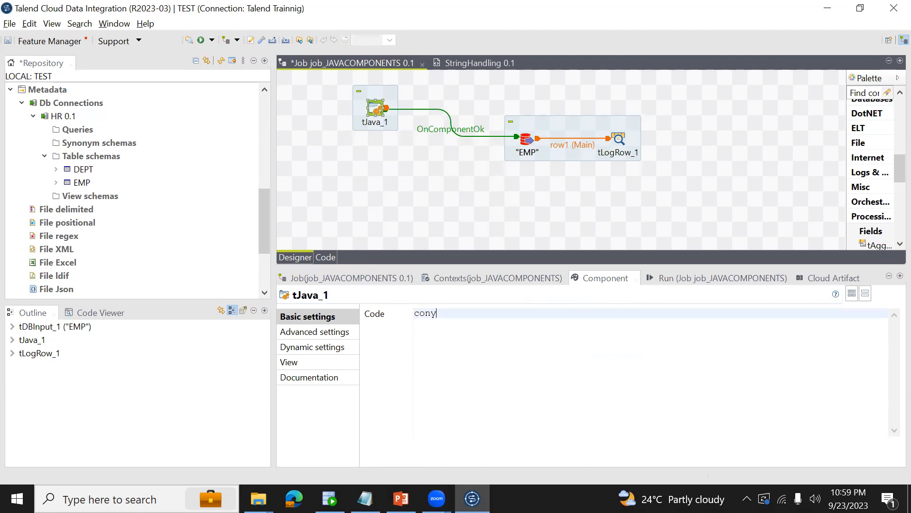
type("ttext.")
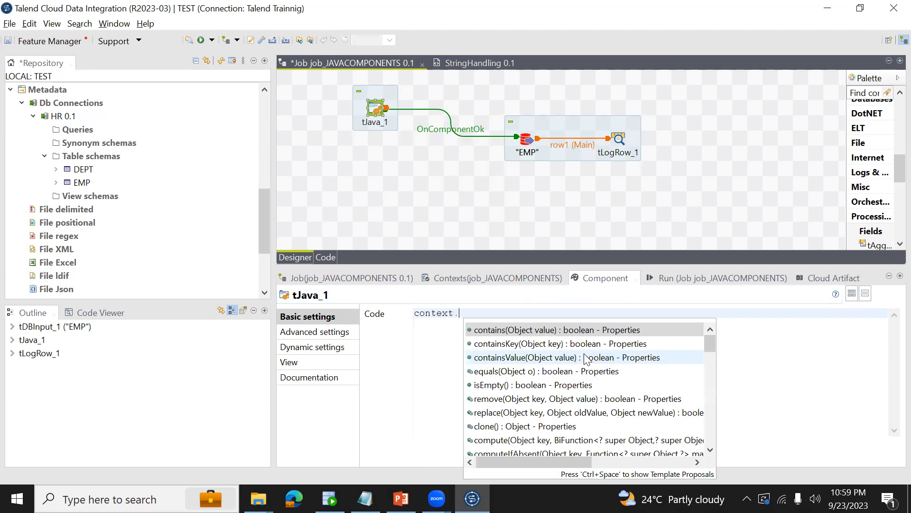
type("ho")
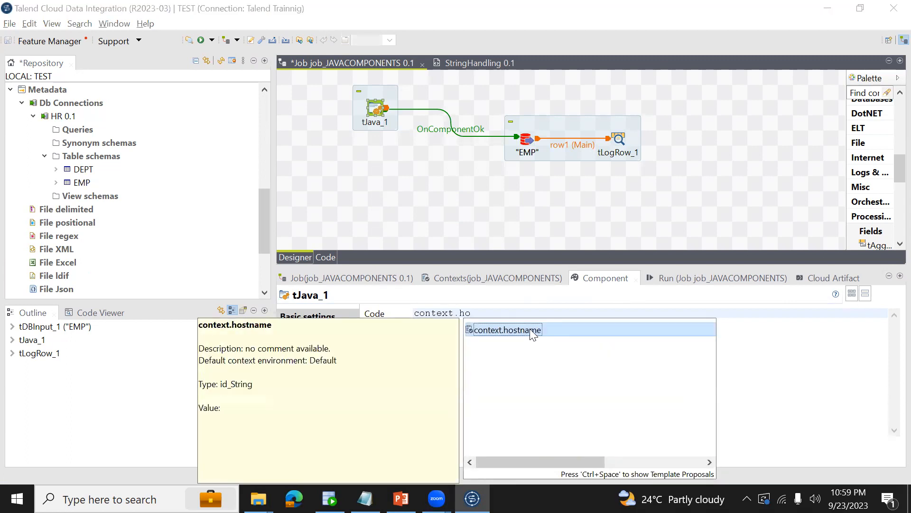
double_click(530, 328)
type("=;")
type("\"localhost")
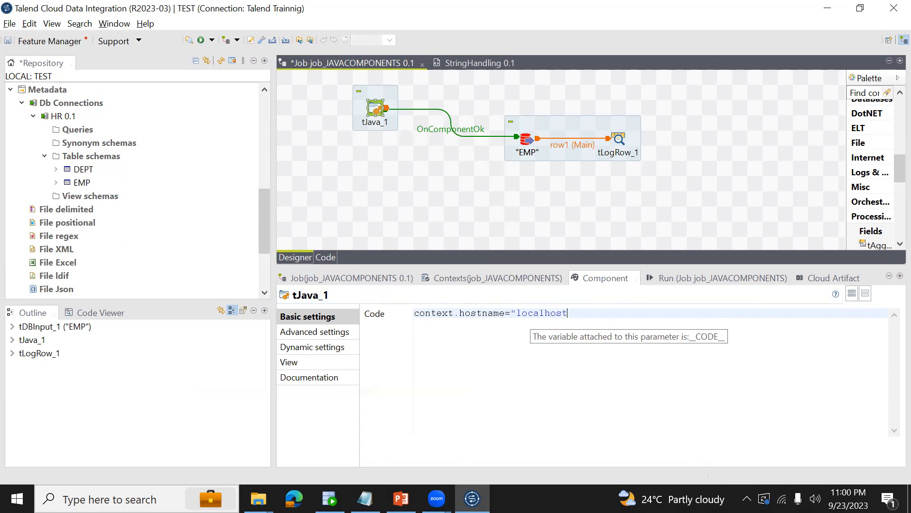
type(";")
Add a second statement to the tJava_1 code that sets context.username to "BISAMPLE".
key("shift+Home")
key("ctrl+c")
key("End")
key("Return")
key("Return")
key("ctrl+v")
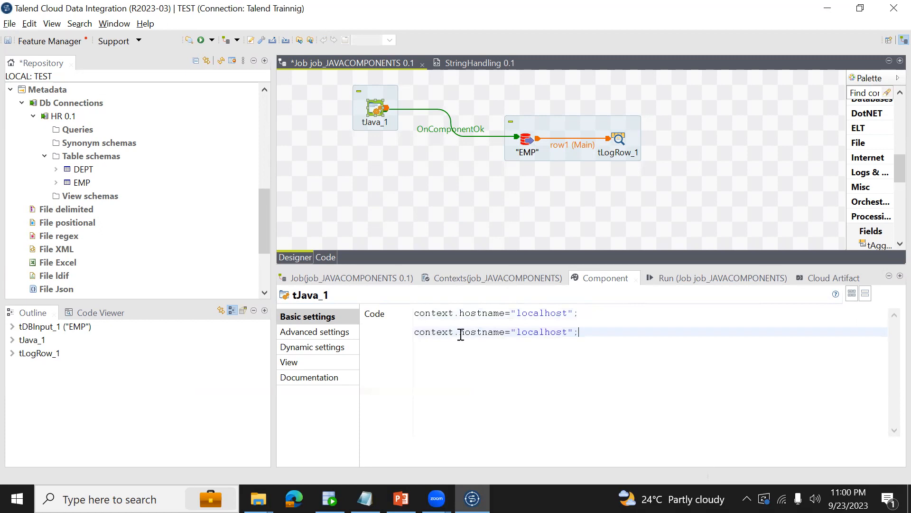
double_click(459, 331)
type("username")
double_click(540, 332)
type("BISAMPLE")
Add a context.passowrd statement assigning the database password below the username line in the tJava_1 code.
key("Home")
key("shift+End")
key("ctrl+c")
key("End")
key("Return")
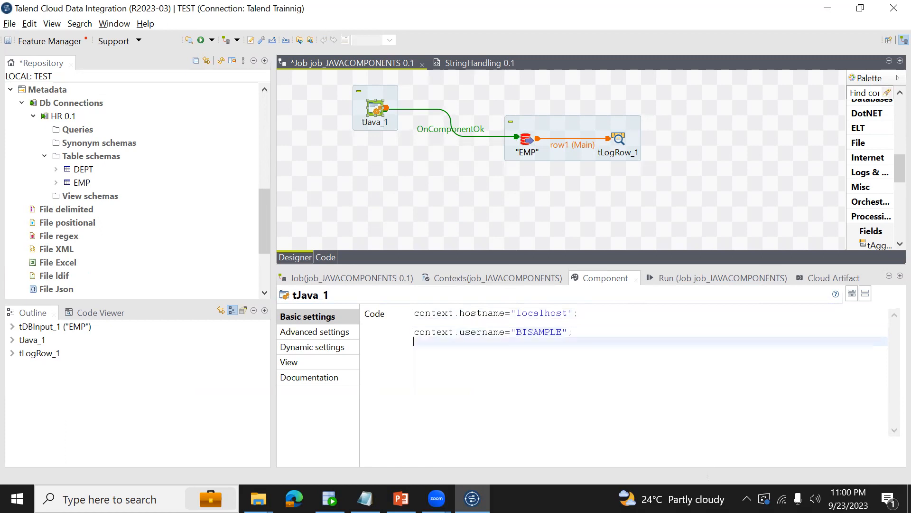
key("ctrl+v")
double_click(483, 351)
type("passow")
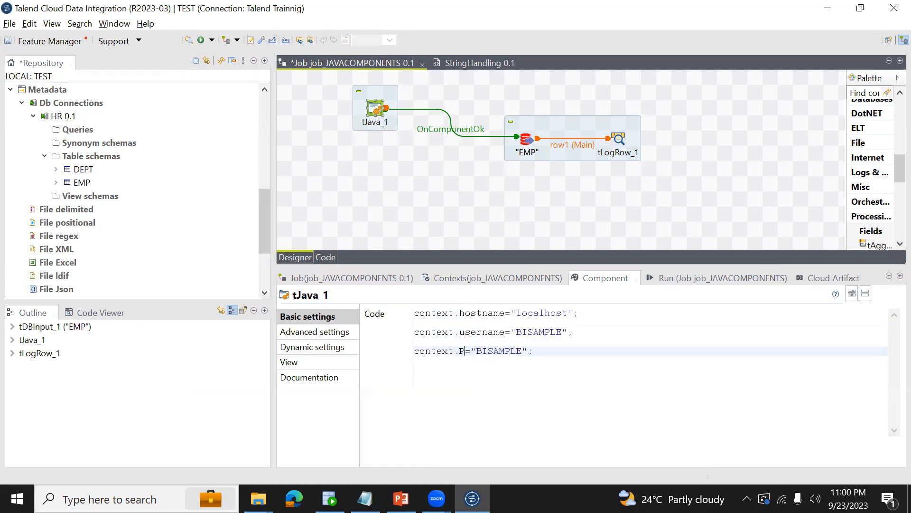
type("rd")
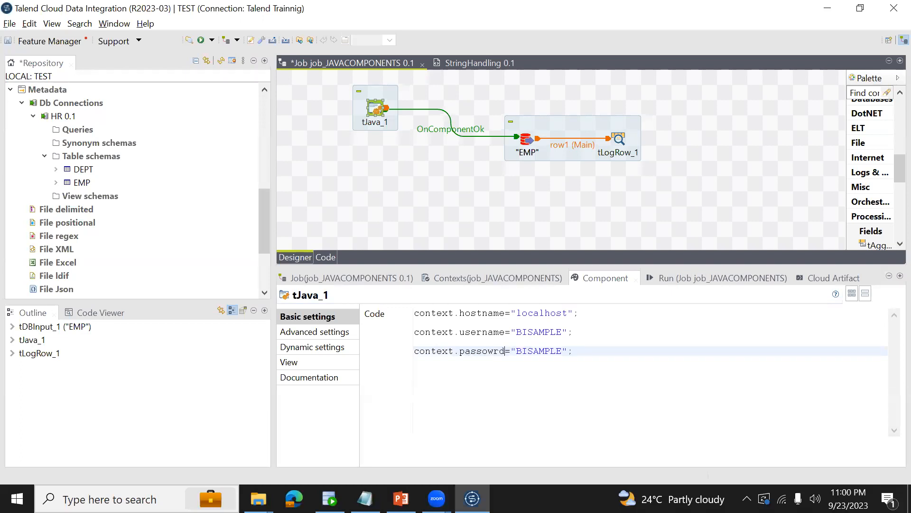
Add the statement context.port="1521"; as the fourth line of the tJava_1 code.
key("shift+Home")
key("ctrl+c")
key("End")
key("Return")
key("ctrl+v")
double_click(468, 369)
type("port")
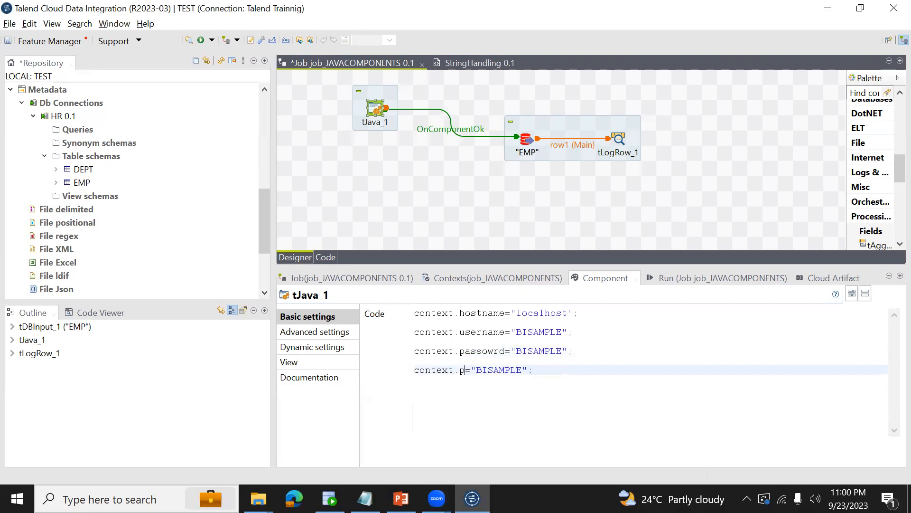
key("shift+End")
key("shift+Left")
key("shift+Left")
type("1521")
Add the statement context.servicename="DWHPROD"; to the end of the tJava_1 code and save the job.
key("shift+Home")
key("ctrl+c")
key("End")
key("Return")
key("ctrl+v")
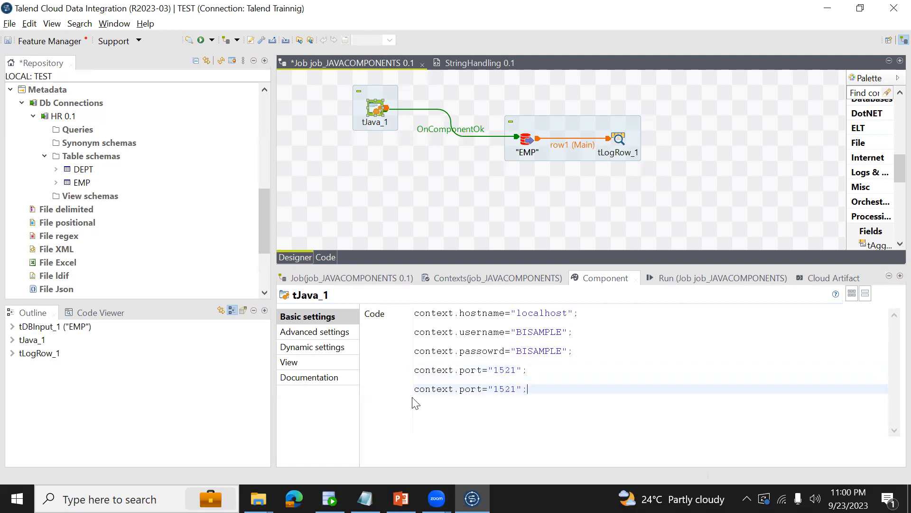
double_click(466, 389)
type("servicename")
left_click_drag(534, 389, 557, 389)
type("DWHPROD")
key("ctrl+s")
Set the "EMP" database input's Host to context.hostname and its Port to context.port.
left_click(525, 142)
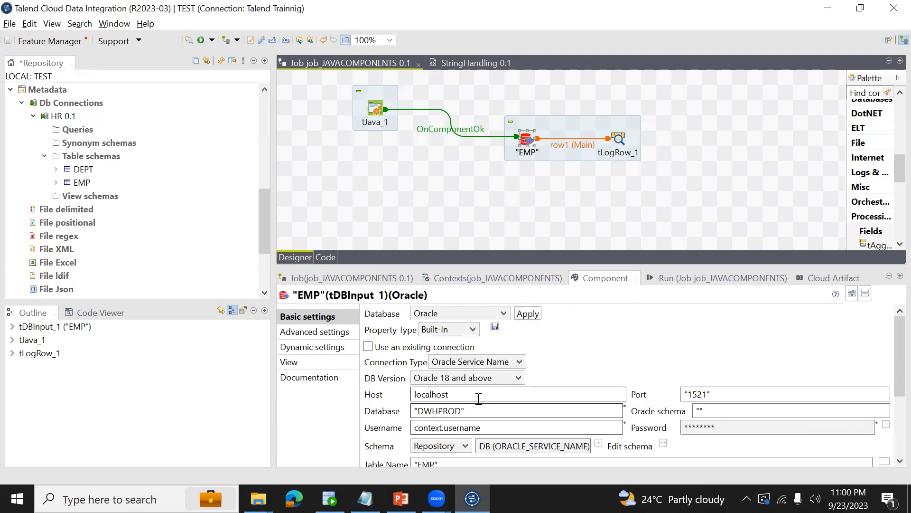
double_click(465, 394)
type("CONTE")
key("ctrl+a")
type("context")
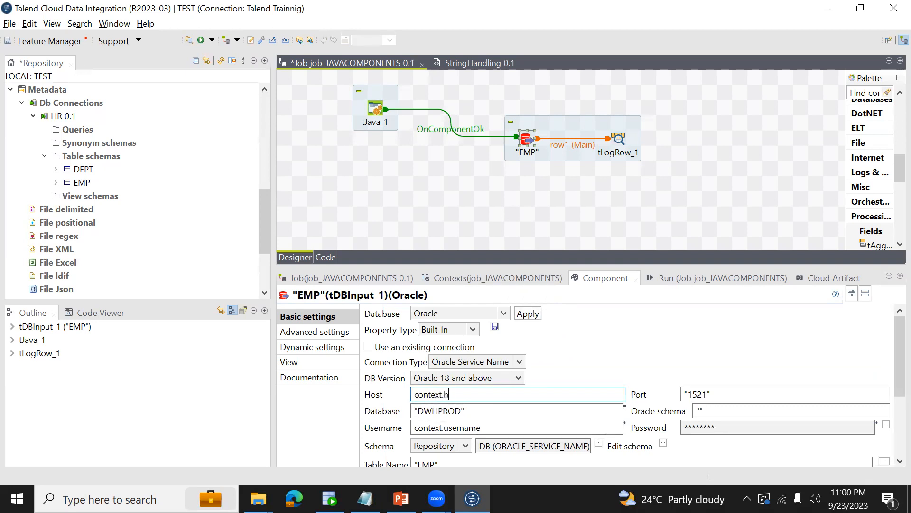
type(".hostname")
left_click_drag(716, 397, 674, 395)
type("context.port")
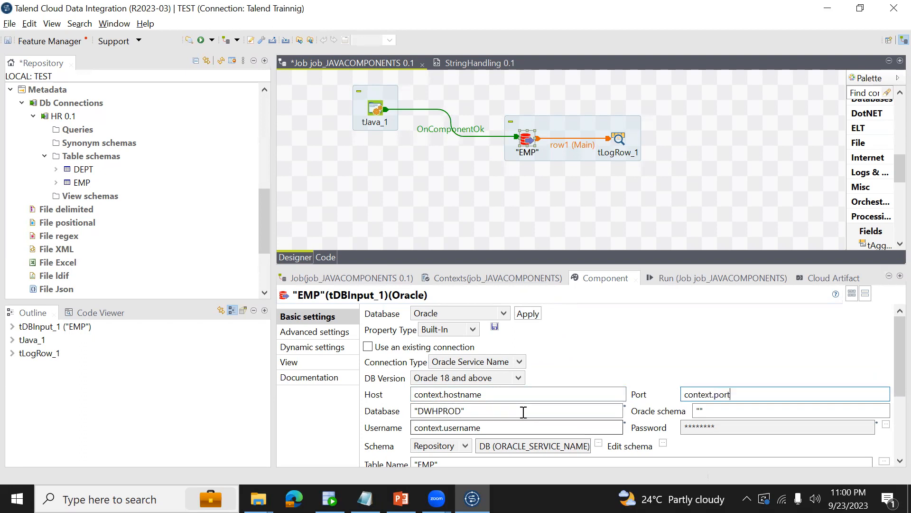
Set the "EMP" database input's Database to context.servicename.
left_click_drag(522, 411, 350, 426)
type("context")
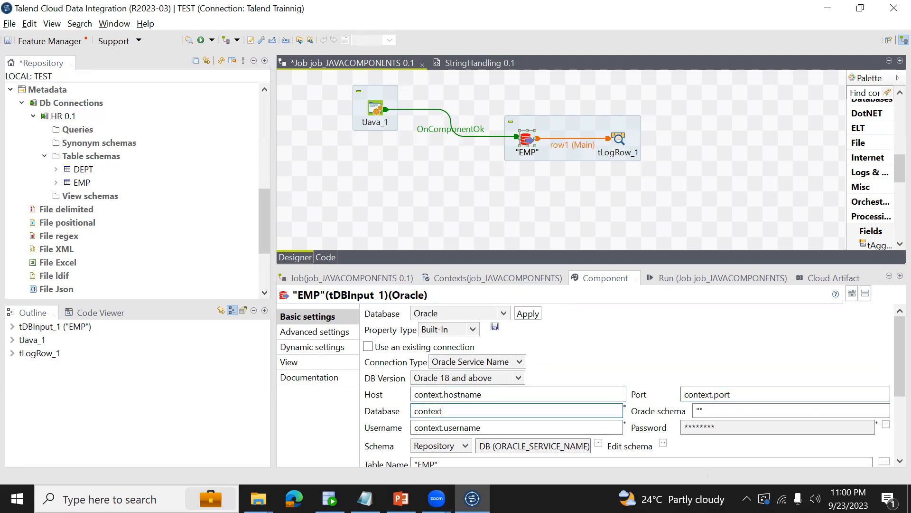
type(".servicename")
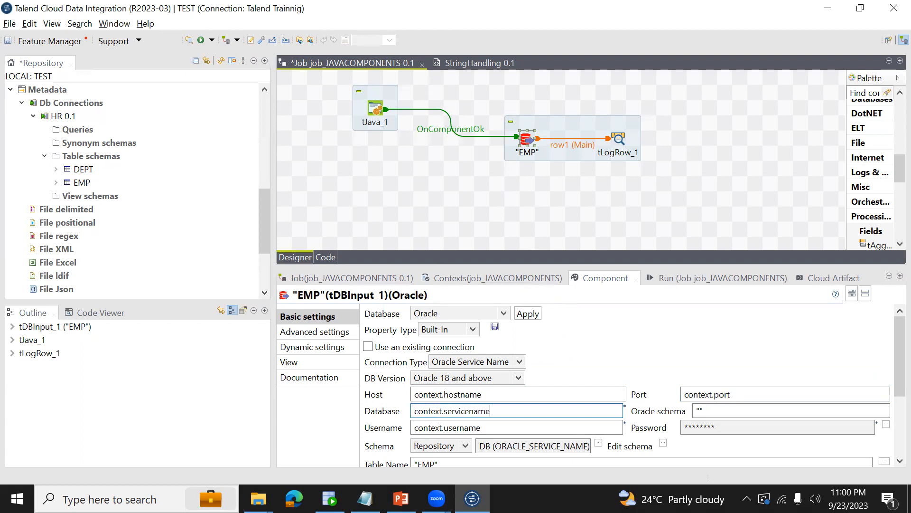
Set the "EMP" database input's Password to the variable context.password and save the job.
left_click(886, 425)
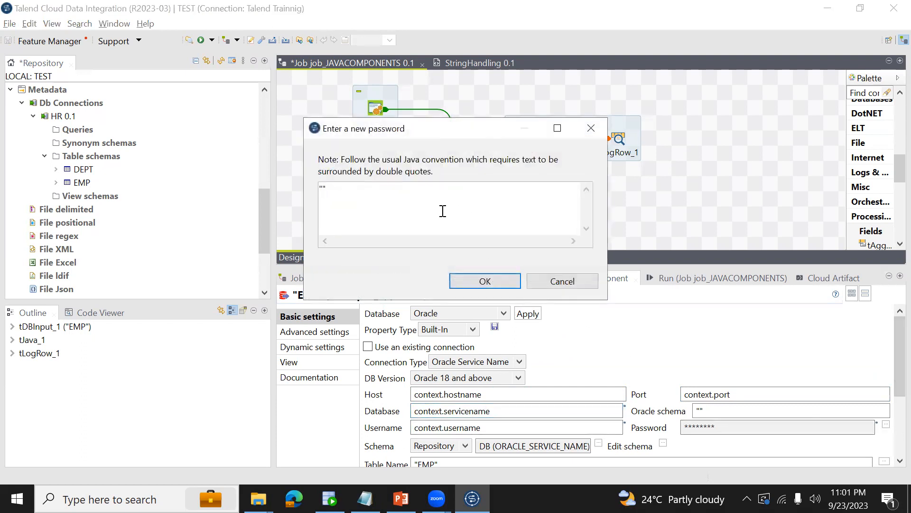
key("ctrl+a")
type("context.passw")
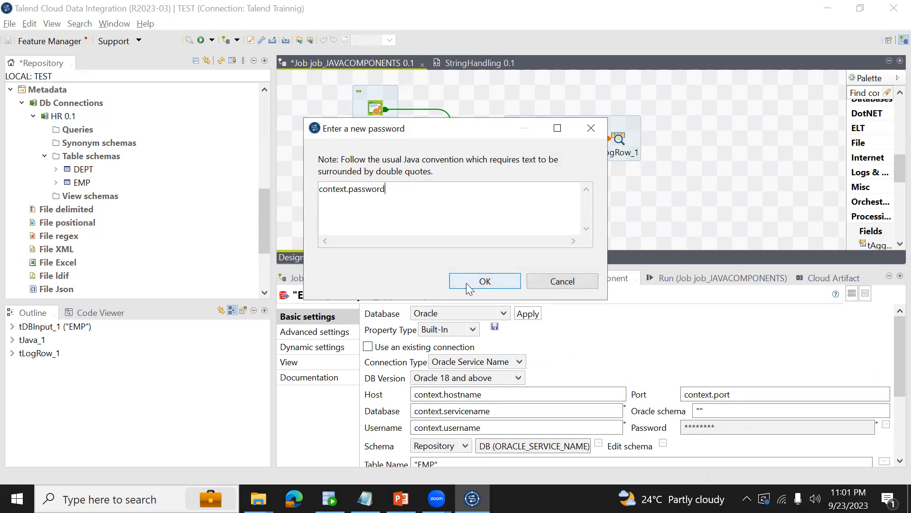
left_click(479, 281)
key("ctrl+s")
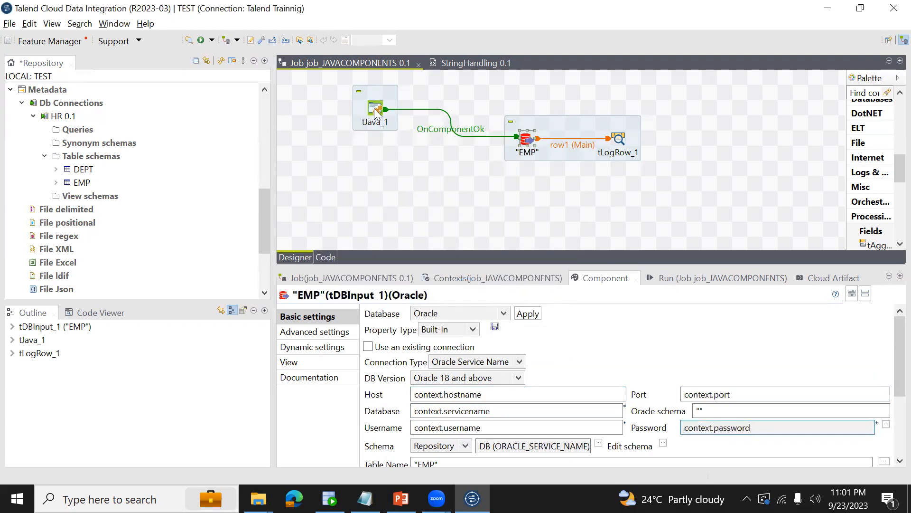
Review the tJava_1 code and try to run job_JAVACOMPONENTS.
left_click(374, 109)
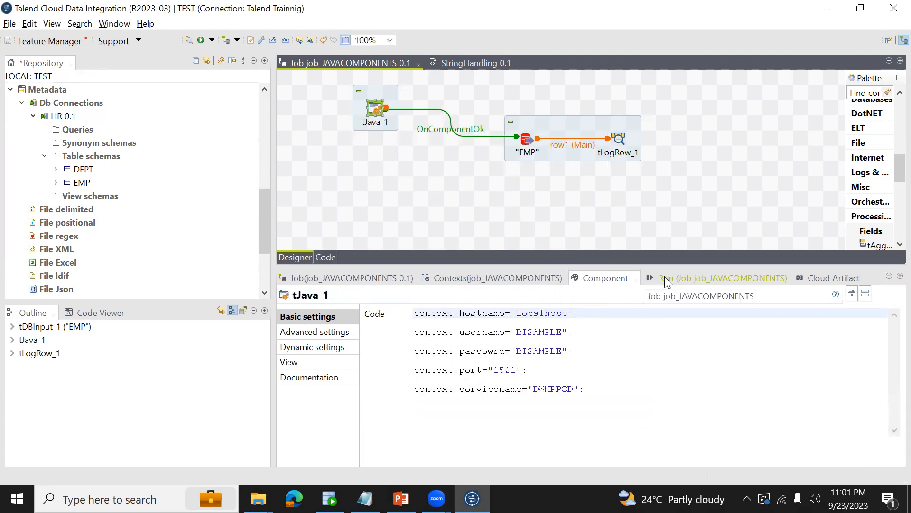
left_click(712, 277)
left_click(399, 328)
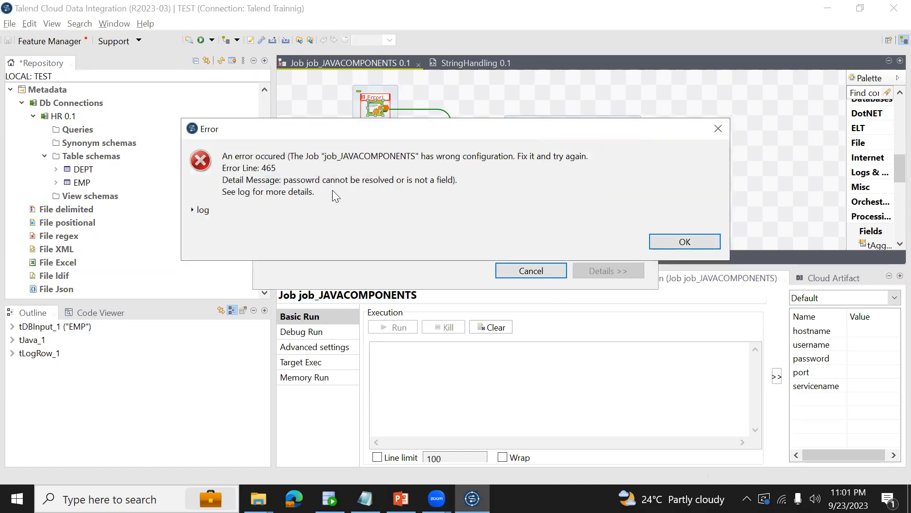
left_click(655, 240)
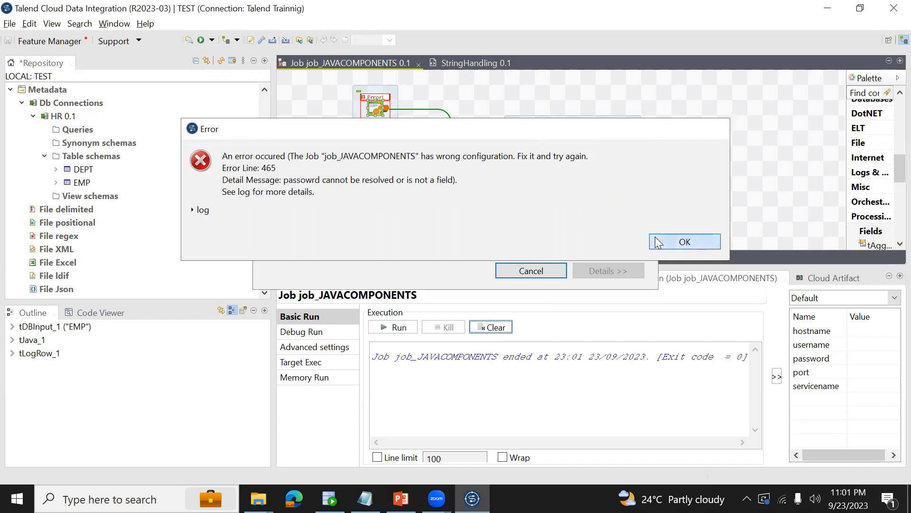
Correct the misspelled context.passowrd variable to context.password in the tJava_1 code and save the job.
left_click(373, 111)
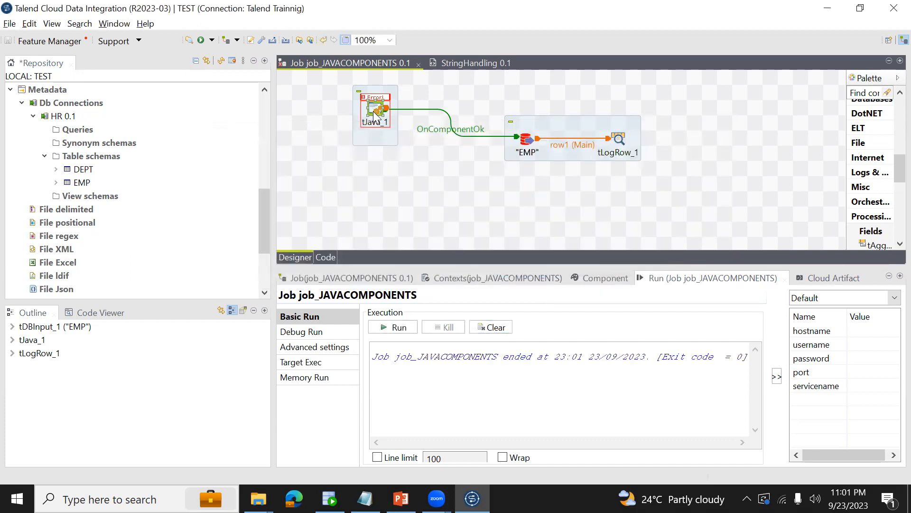
left_click(605, 279)
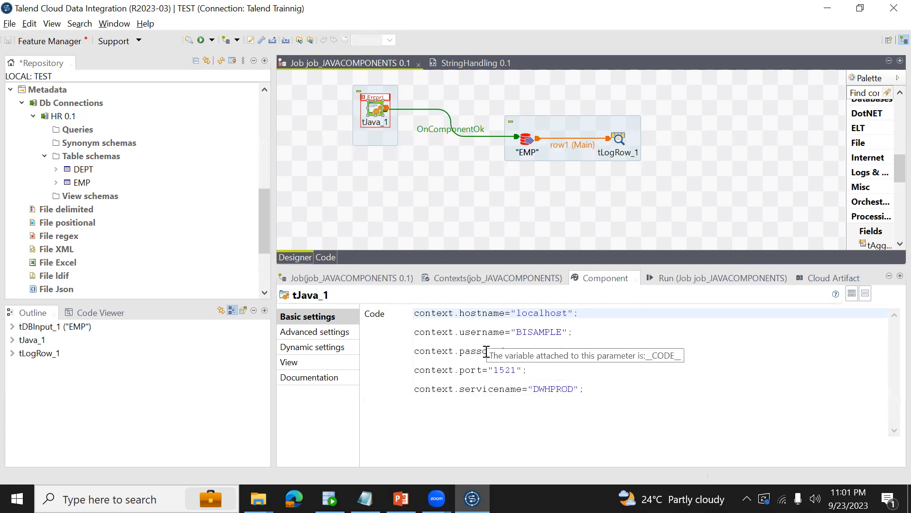
left_click(483, 352)
type("o")
key("ctrl+s")
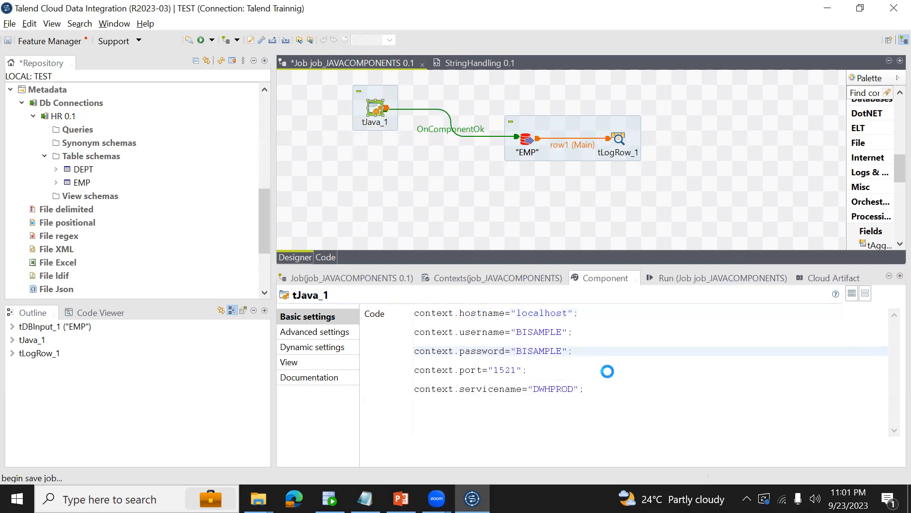
Run job_JAVACOMPONENTS again and go to the start of its console output.
left_click(689, 277)
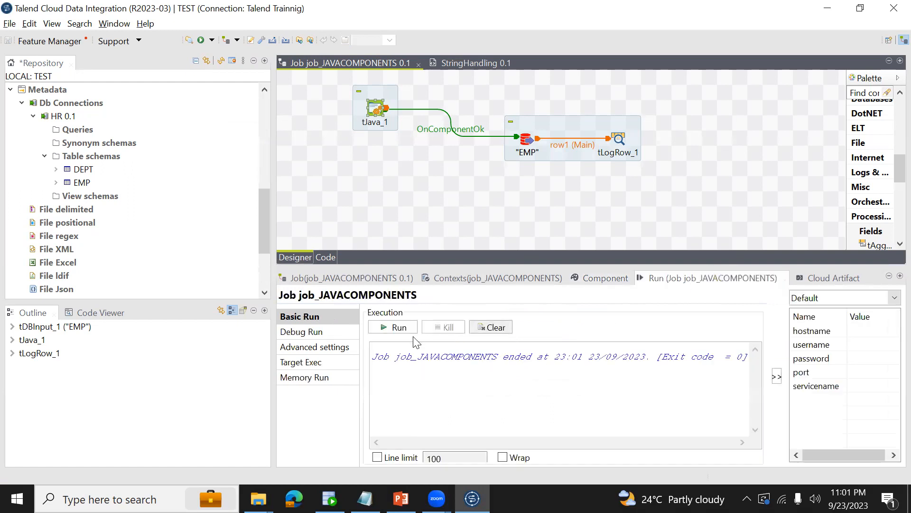
left_click(388, 327)
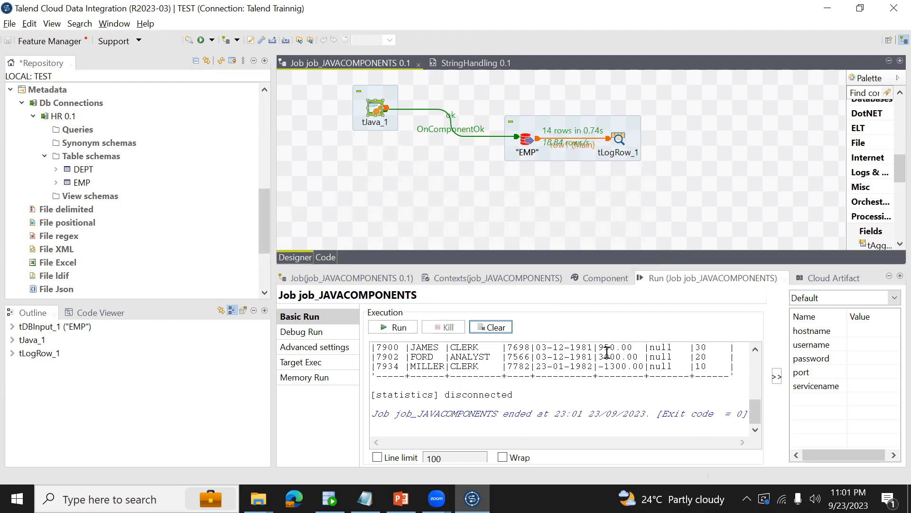
left_click(577, 373)
key("ctrl+Home")
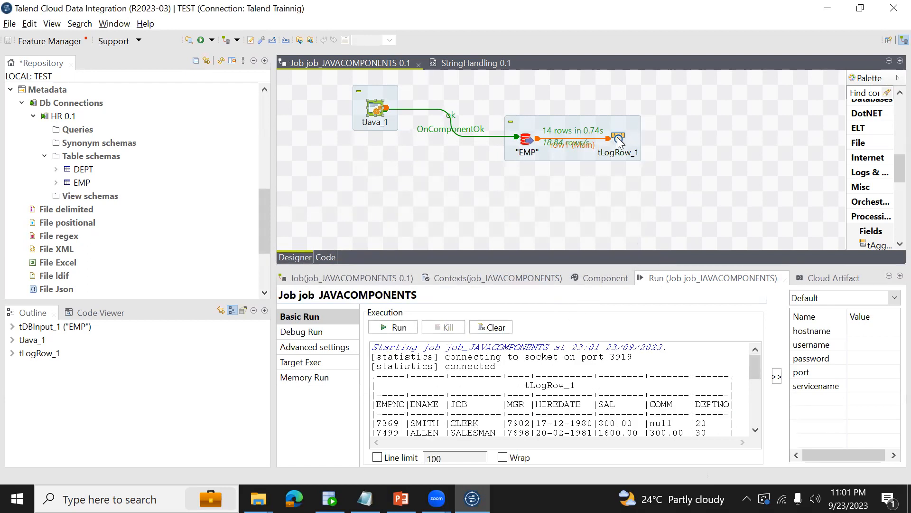
Move tLogRow_1 farther away from "EMP" and inspect the ENAME column in the run output.
left_click_drag(620, 138, 711, 138)
left_click(440, 390)
key("Down")
key("Down")
key("Down")
key("Down")
key("Down")
key("Down")
key("Down")
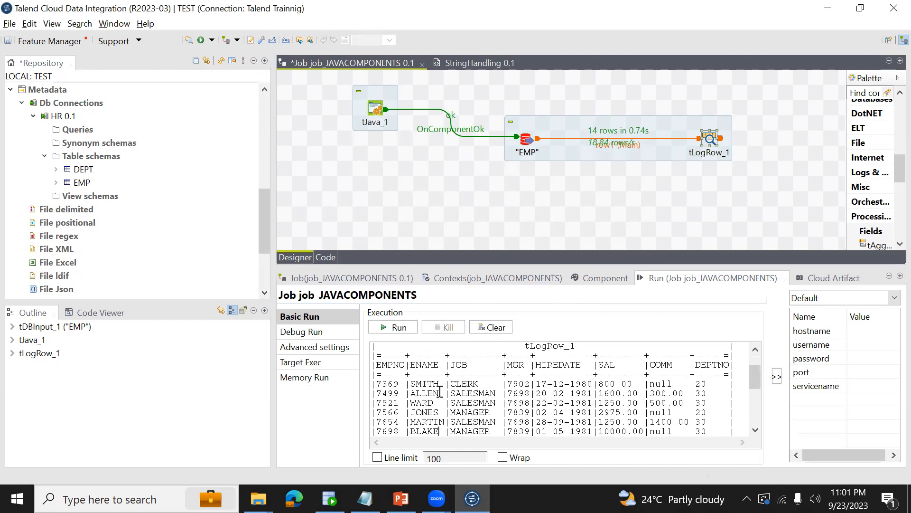
double_click(418, 384)
left_click_drag(410, 393, 433, 393)
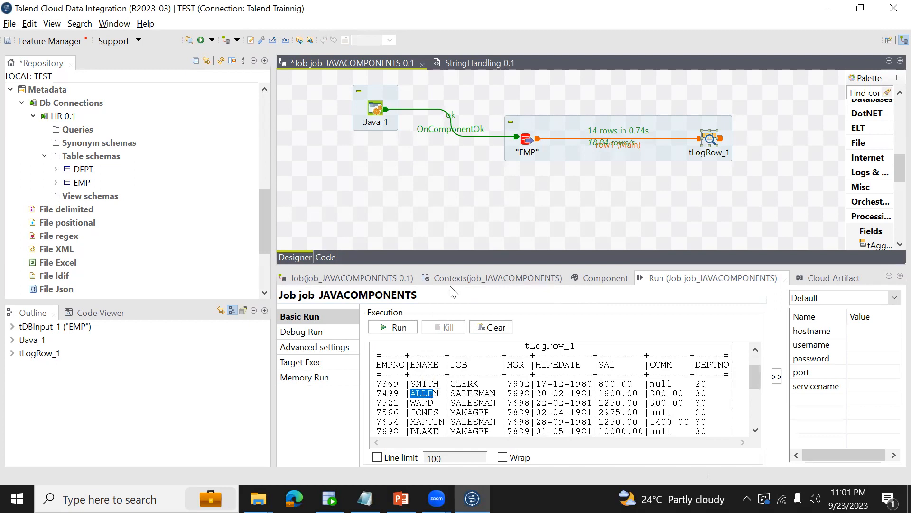
Delete the row1 (Main) link between "EMP" and tLogRow_1 and add a tJavaRow component between them.
left_click(527, 140)
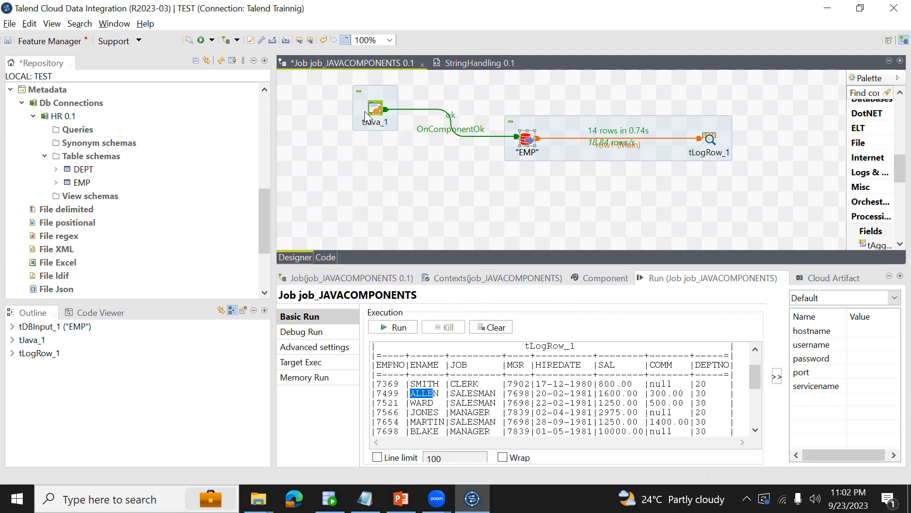
left_click(710, 139)
left_click(691, 143)
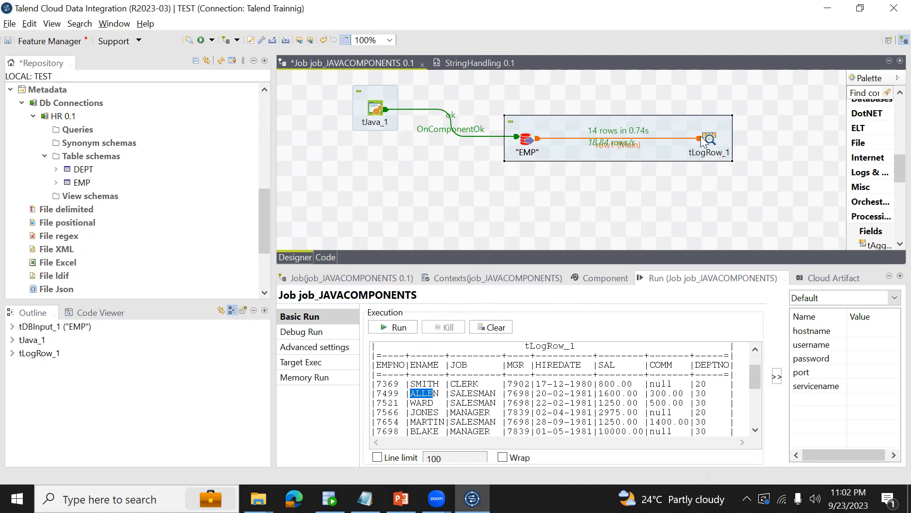
left_click(700, 139)
key("Delete")
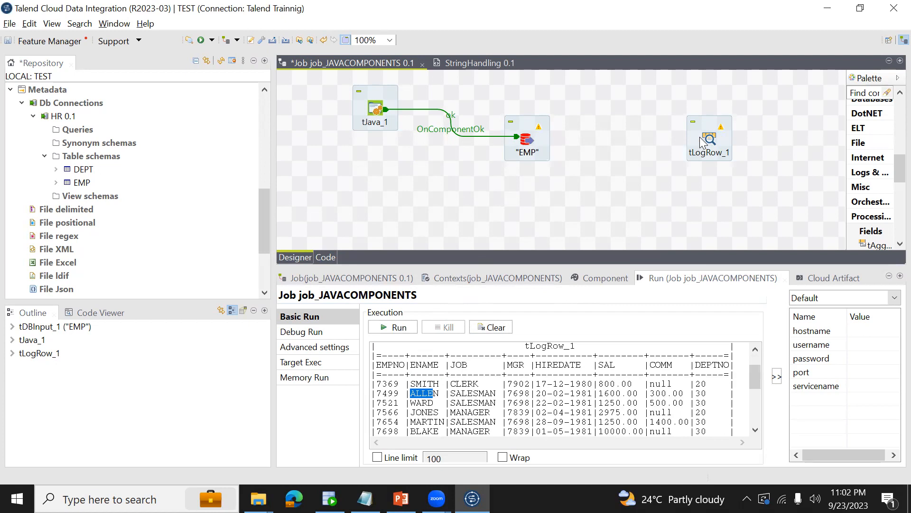
type("tjava")
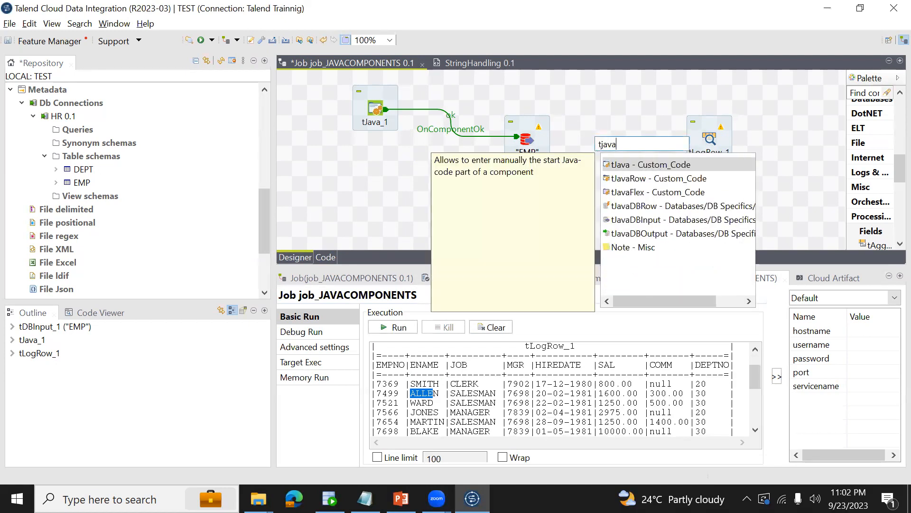
double_click(657, 179)
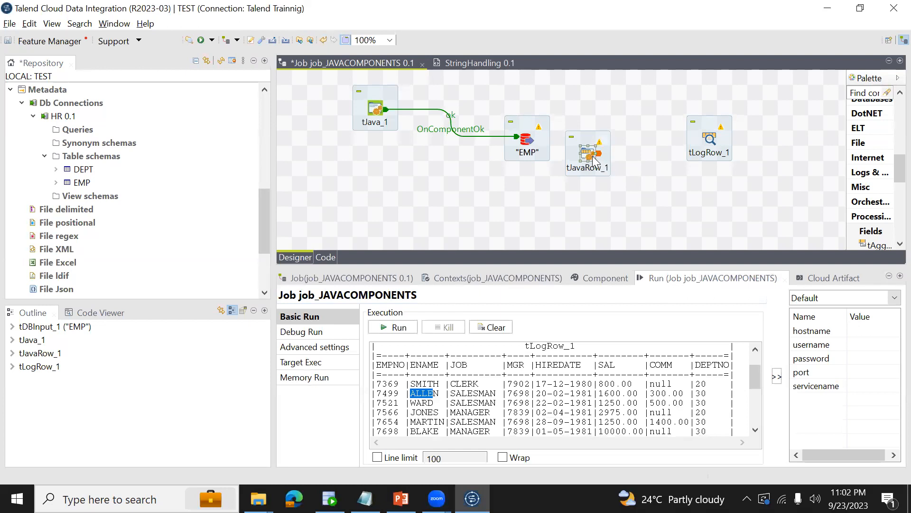
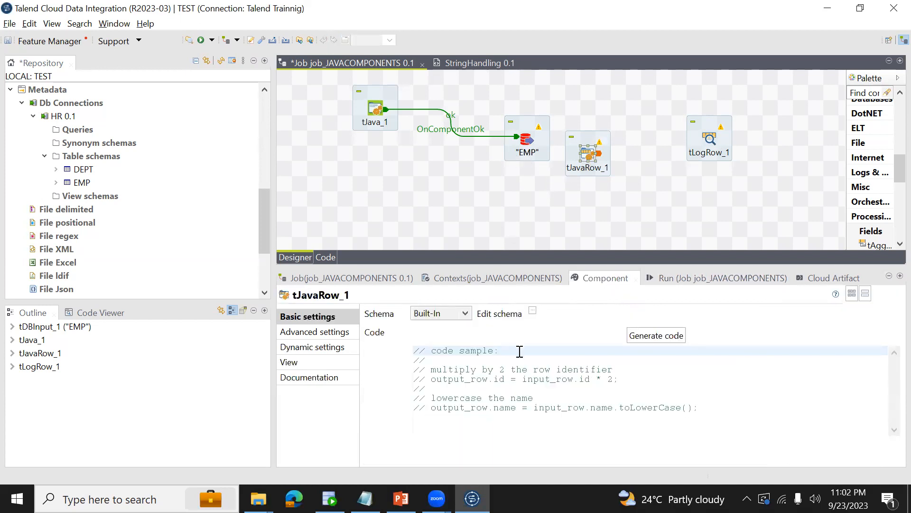
Delete all the sample code from the tJavaRow_1 component.
key("ctrl+a")
key("Delete")
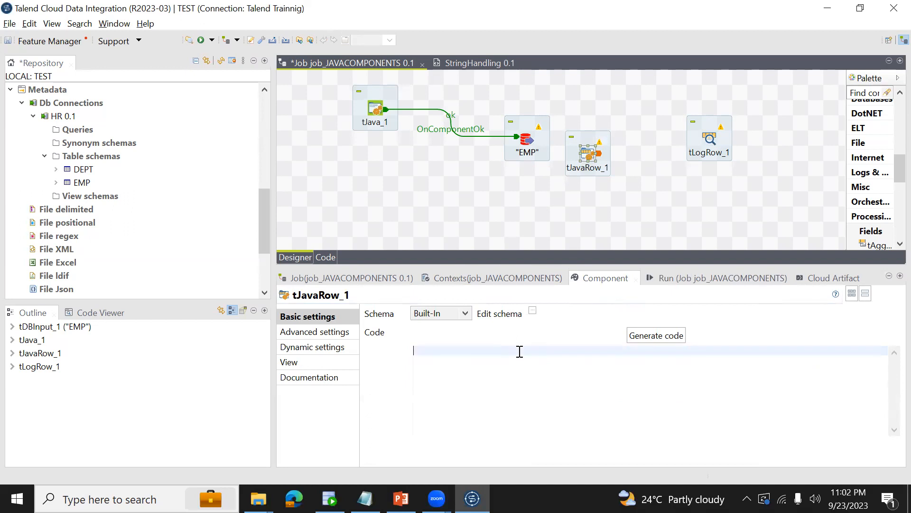
left_click(526, 140)
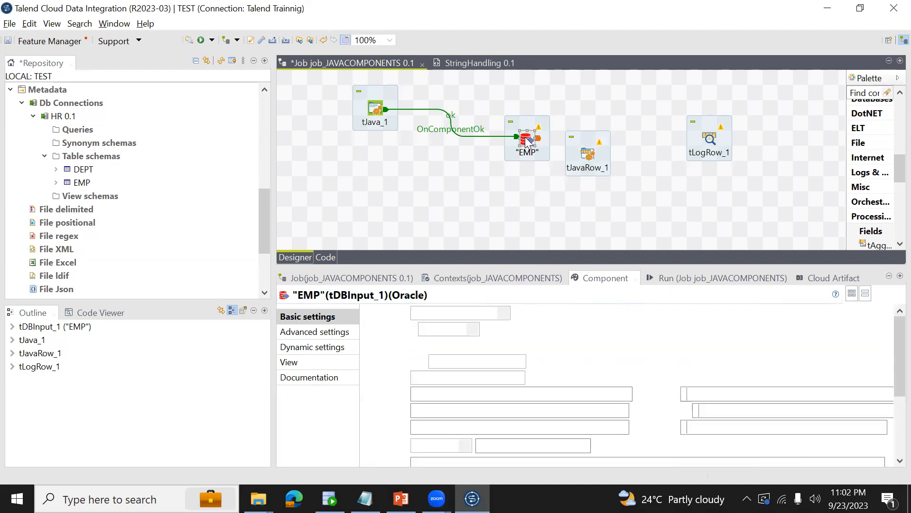
Switch to Oracle SQL Developer, change the BISAMPLE query to select * From emp and run it.
left_click(329, 498)
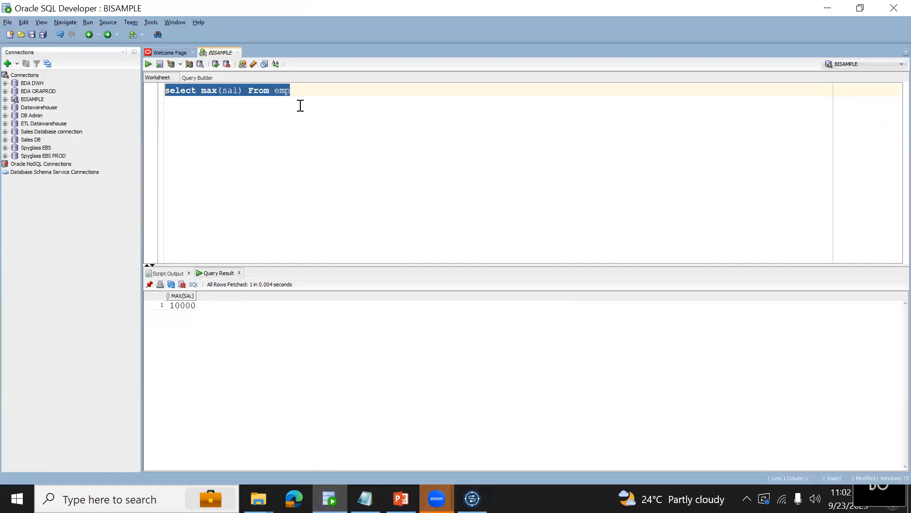
left_click(242, 90)
key("BackSpace")
key("BackSpace")
key("BackSpace")
key("BackSpace")
key("BackSpace")
key("BackSpace")
key("BackSpace")
key("BackSpace")
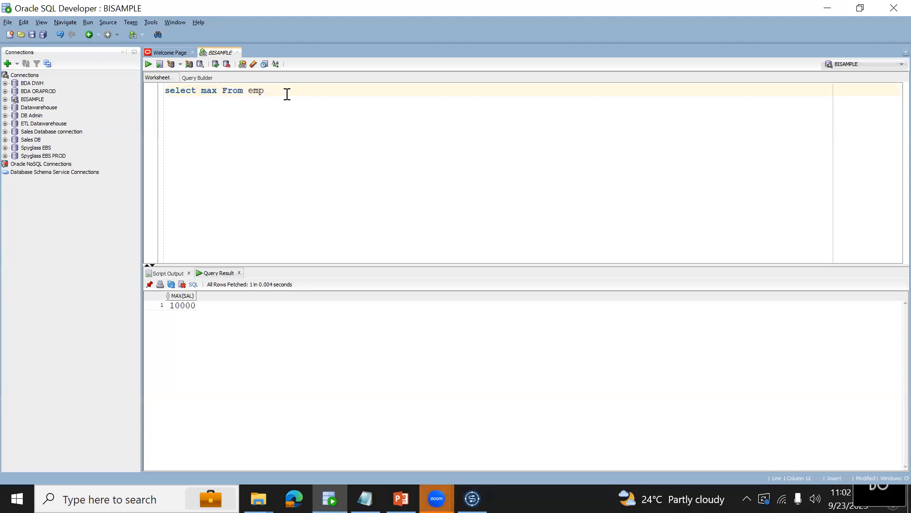
type("*")
key("ctrl+Return")
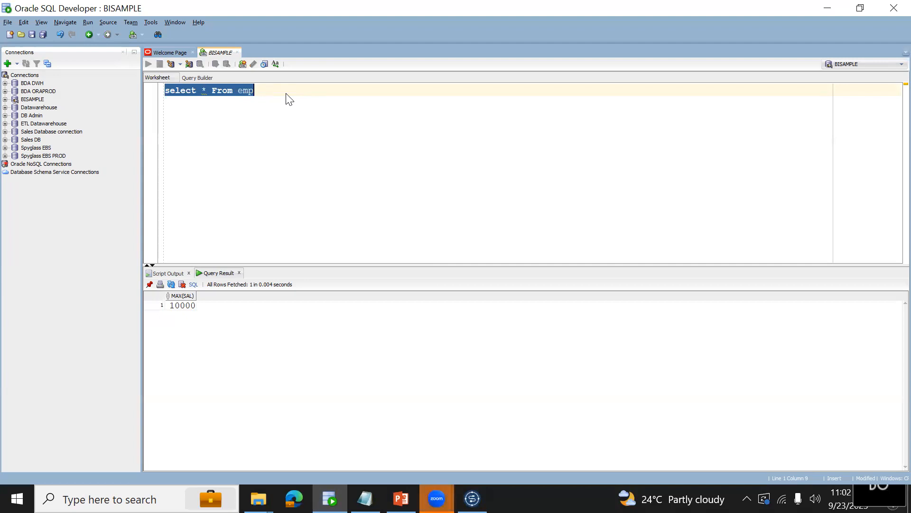
Go through the ENAME values row by row in the emp query result.
left_click(207, 306)
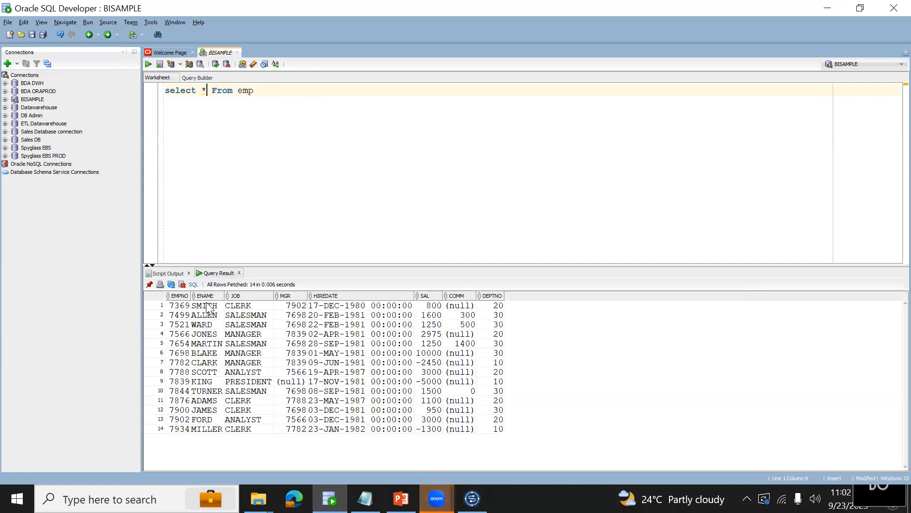
key("Down")
key("Down")
key("Down")
key("Down")
key("Down")
key("Down")
key("Down")
key("Down")
key("Down")
key("Down")
key("Down")
key("Down")
key("Down")
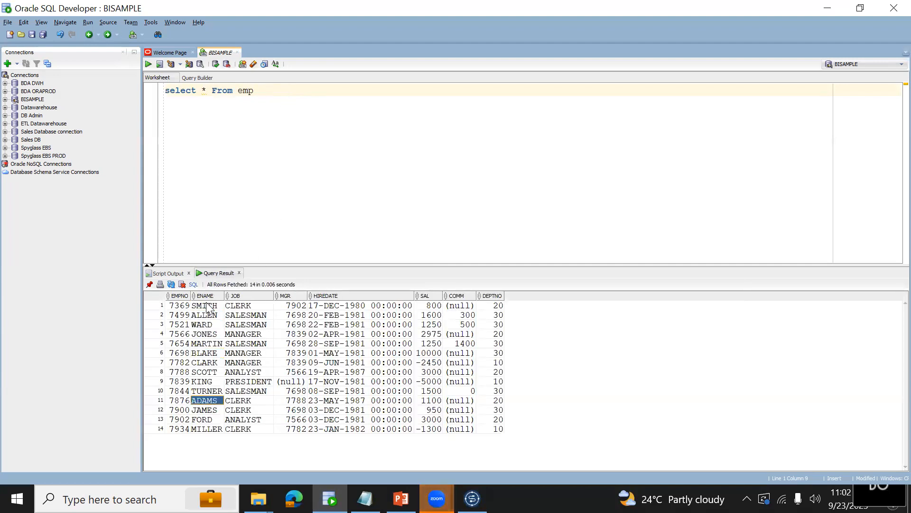
left_click(208, 306)
Back in Talend, place tJavaRow_1 midway between "EMP" and tLogRow_1, link "EMP" to it with a Main row, and save the job.
key("alt+Tab")
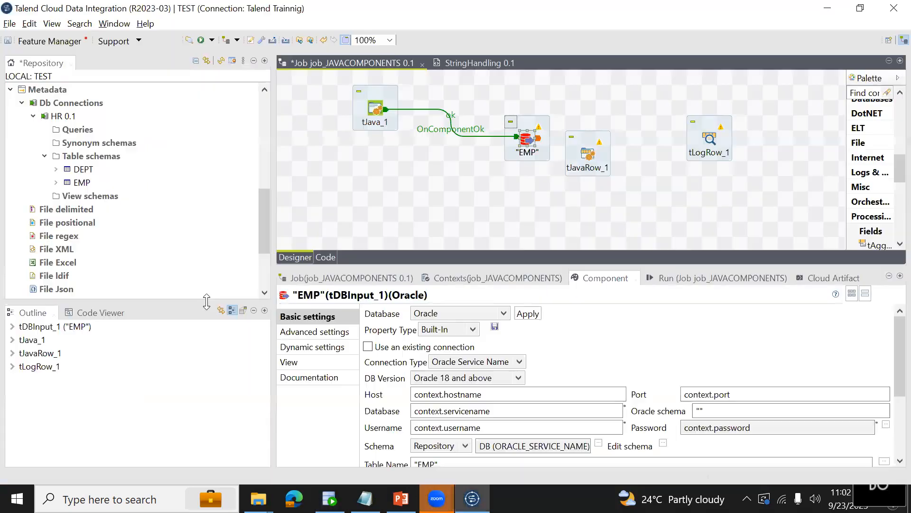
left_click_drag(589, 157, 619, 140)
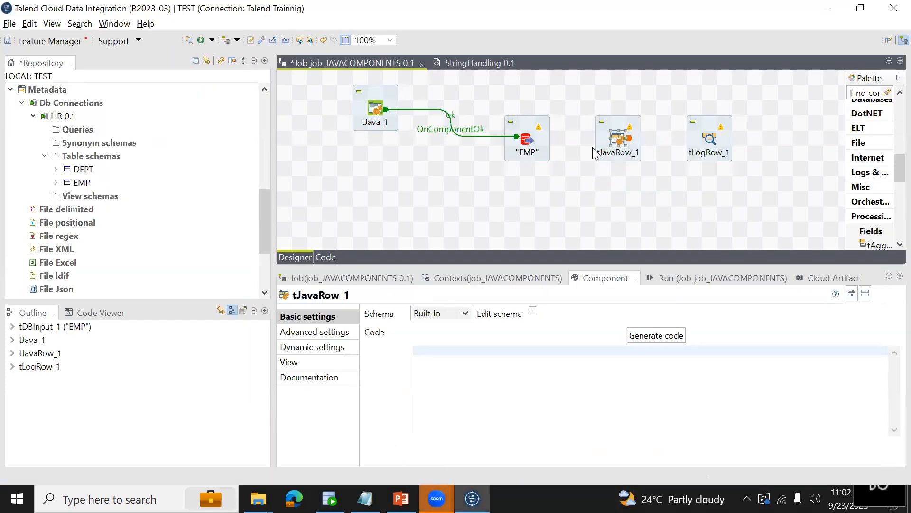
right_click(530, 145)
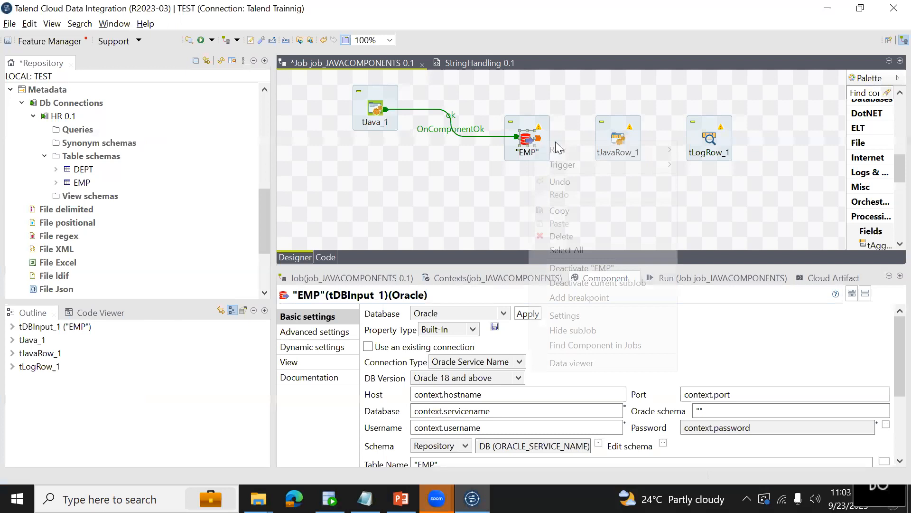
mouse_move(590, 148)
left_click(691, 150)
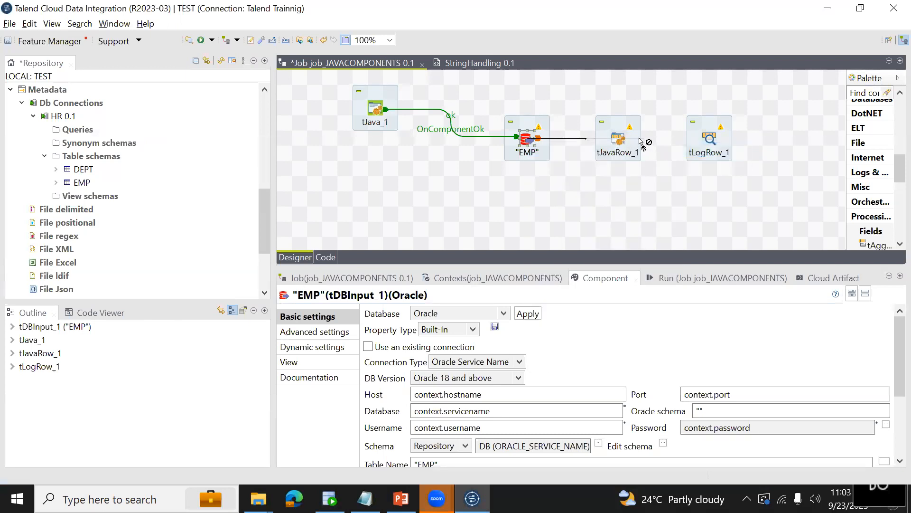
left_click(620, 141)
key("ctrl+s")
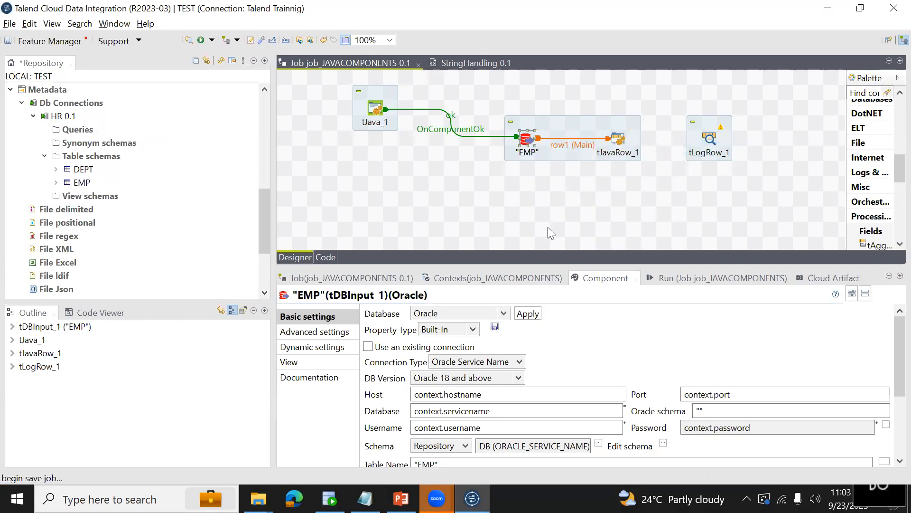
Examine the input and output columns in the schema of tJavaRow_1.
left_click(602, 280)
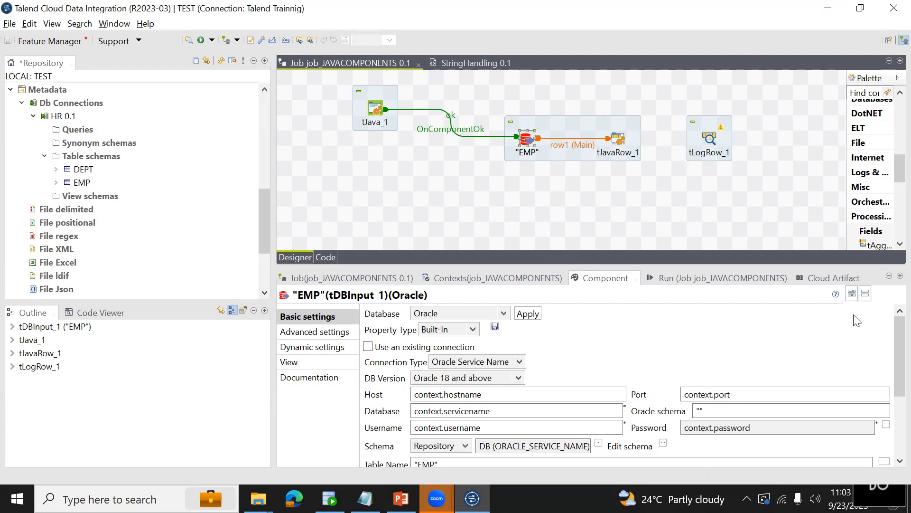
left_click(619, 139)
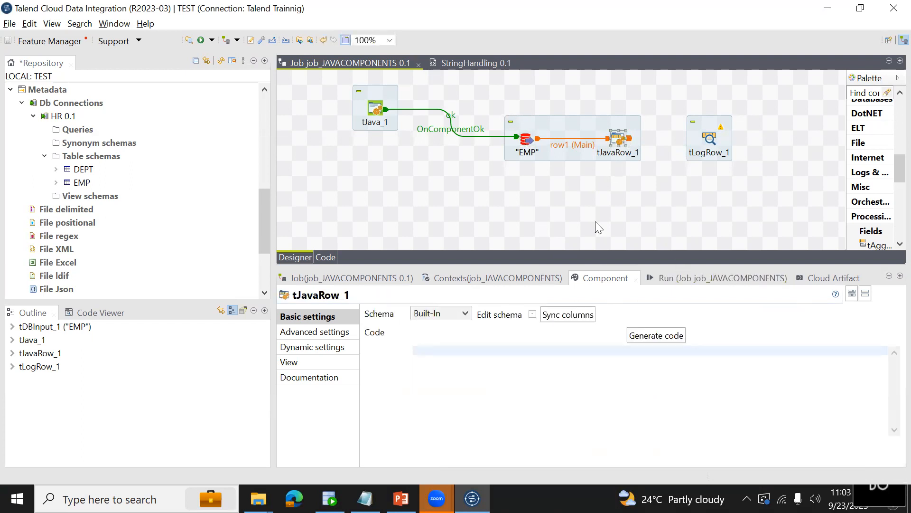
left_click(533, 315)
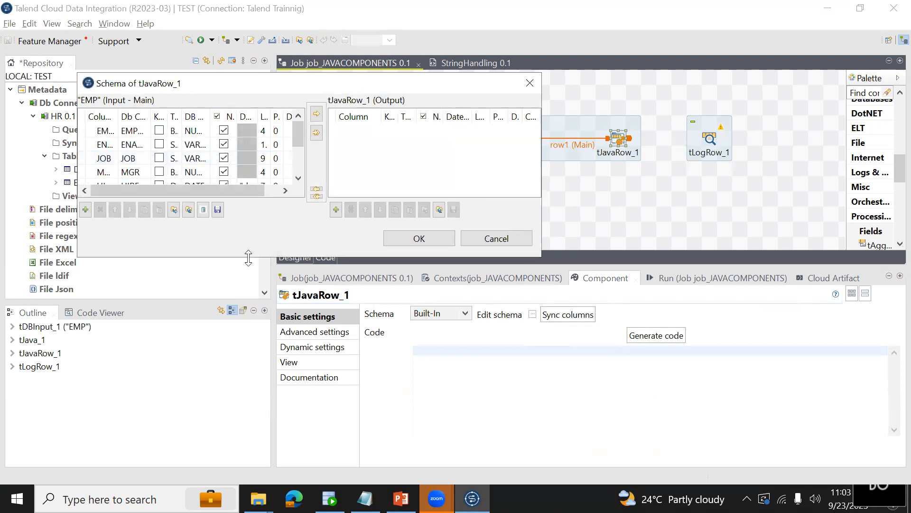
left_click_drag(248, 256, 248, 352)
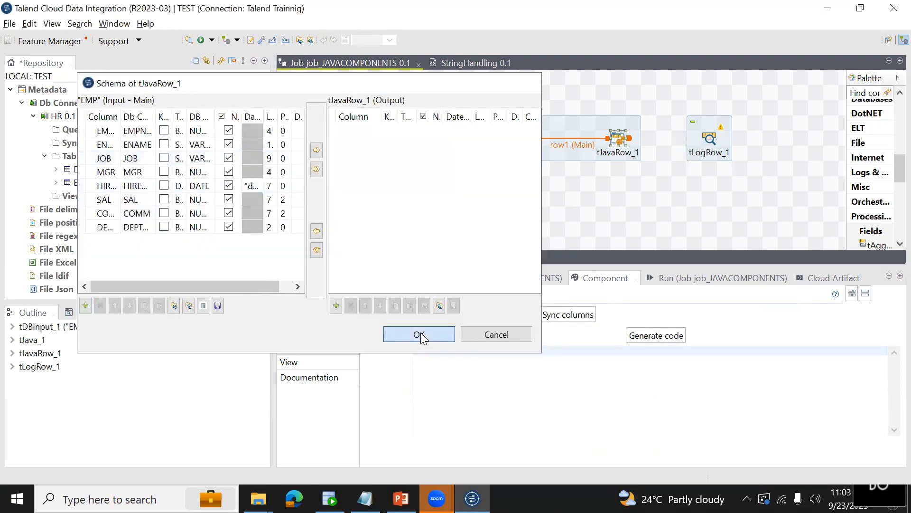
left_click(419, 335)
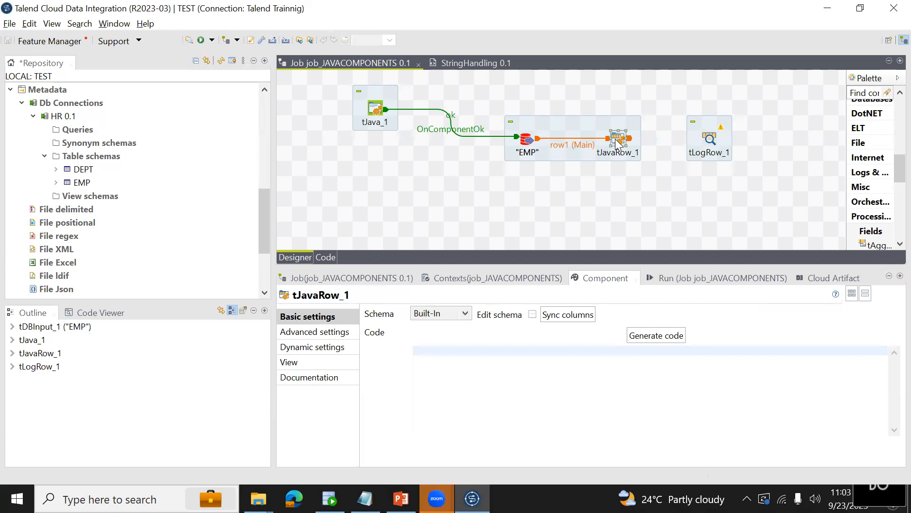
left_click(532, 314)
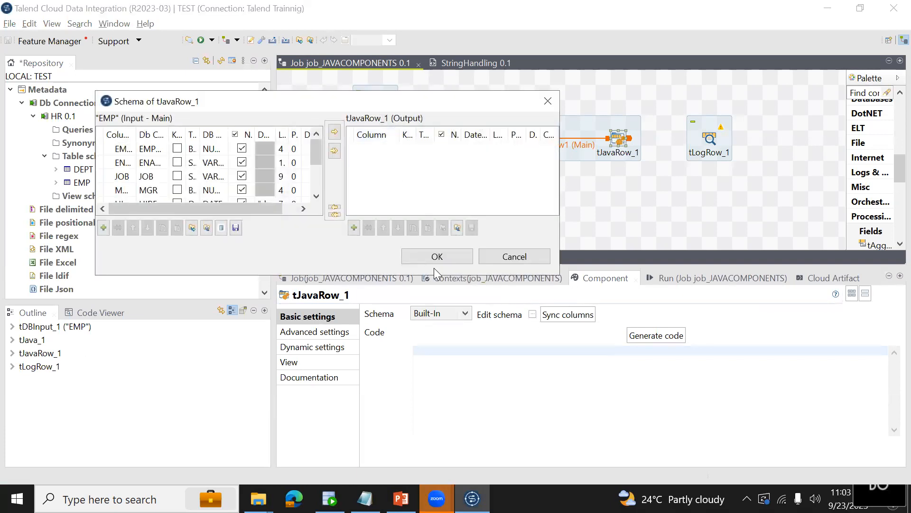
left_click(418, 255)
Link tJavaRow_1 to tLogRow_1 with a Main row and accept getting the schema of the target component.
right_click(618, 144)
mouse_move(679, 147)
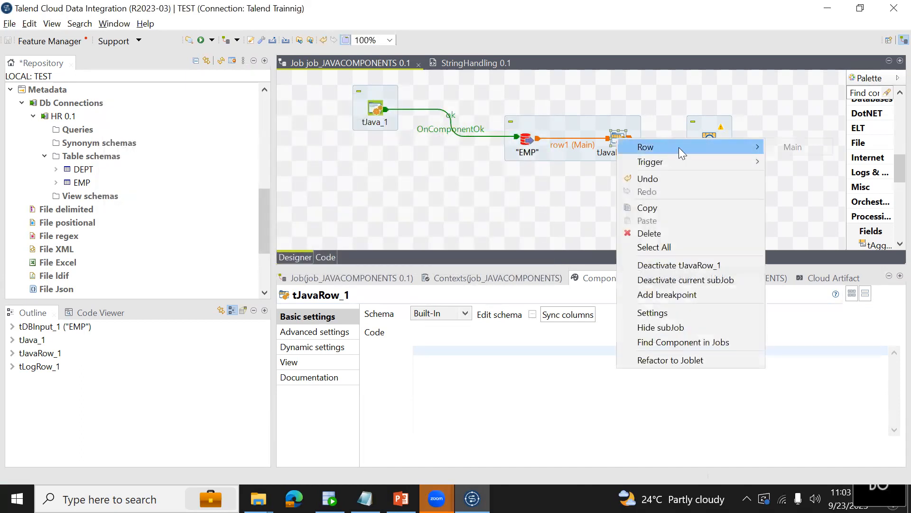
left_click(797, 149)
left_click(710, 141)
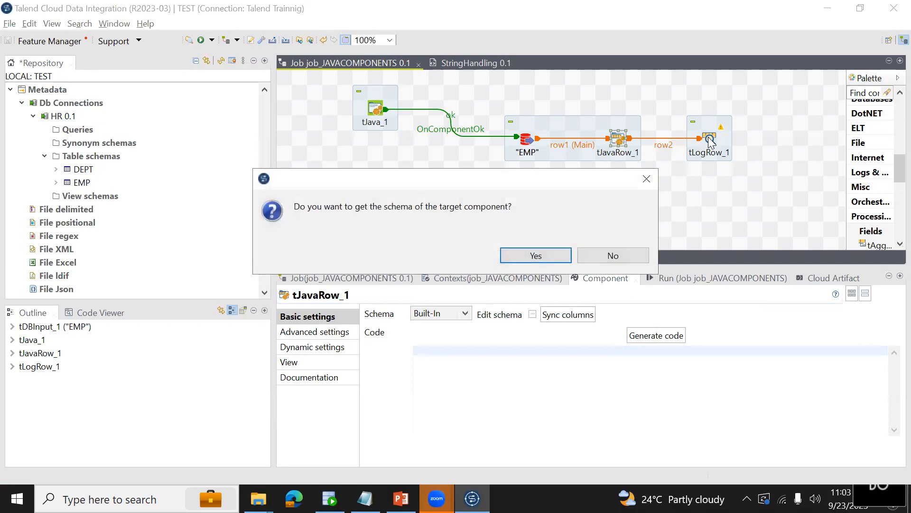
left_click(559, 256)
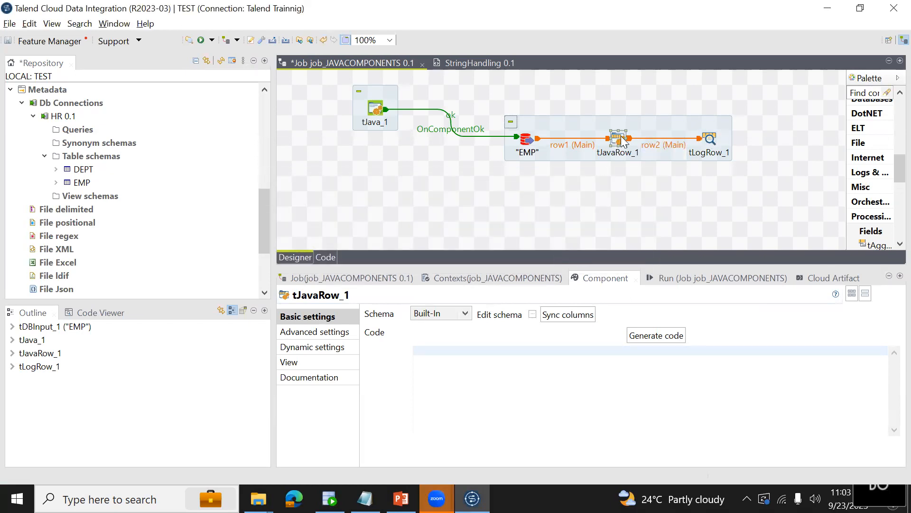
Compare the input and output columns in the schemas of tJavaRow_1 and tLogRow_1.
left_click(532, 314)
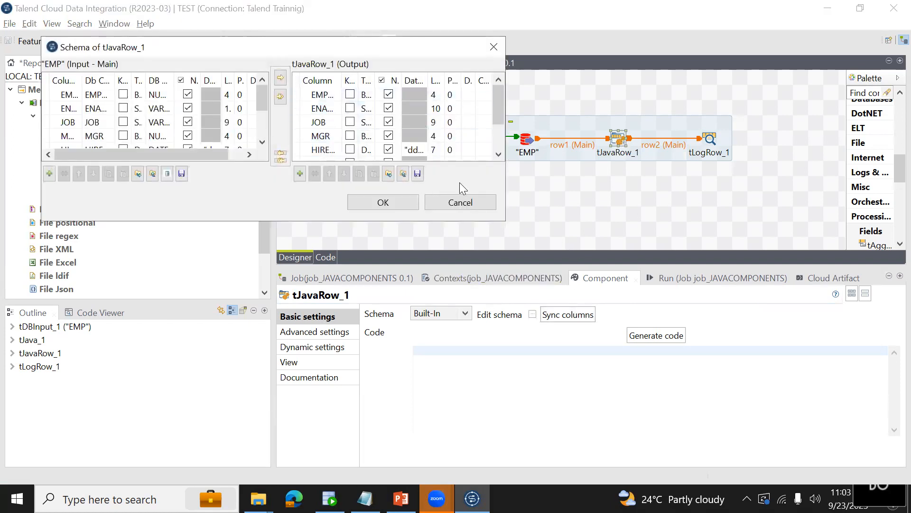
left_click(468, 203)
left_click(711, 139)
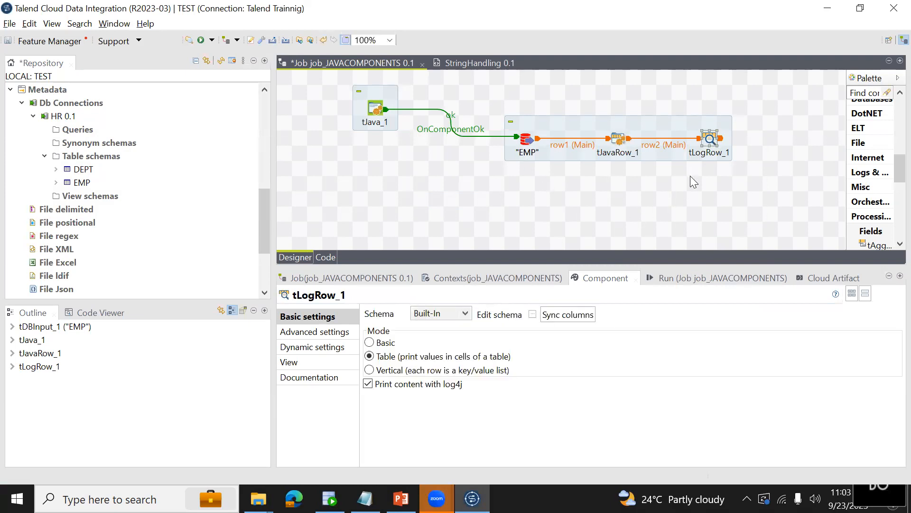
left_click(532, 314)
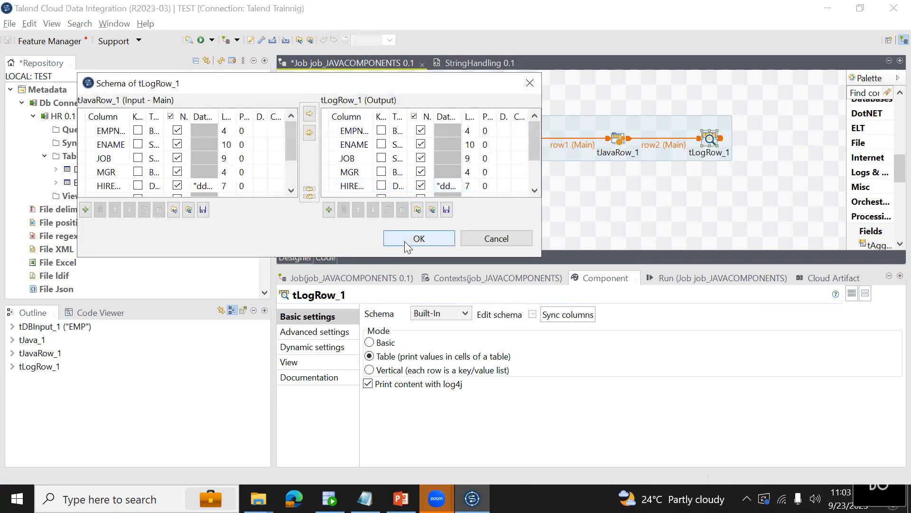
left_click(404, 240)
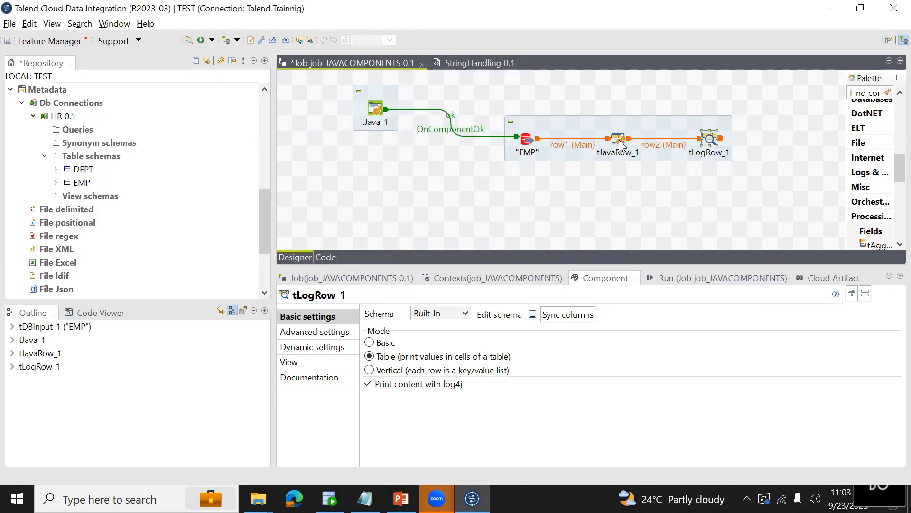
left_click(619, 139)
left_click(716, 141)
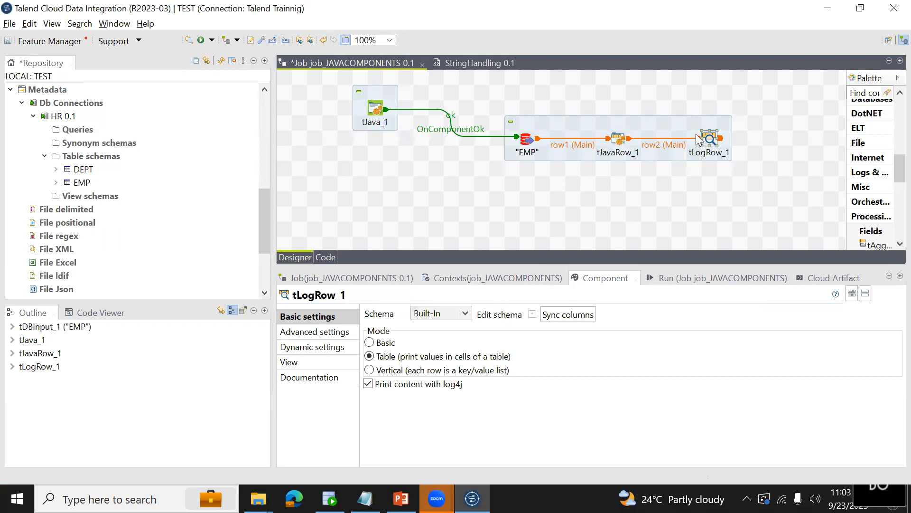
left_click(616, 138)
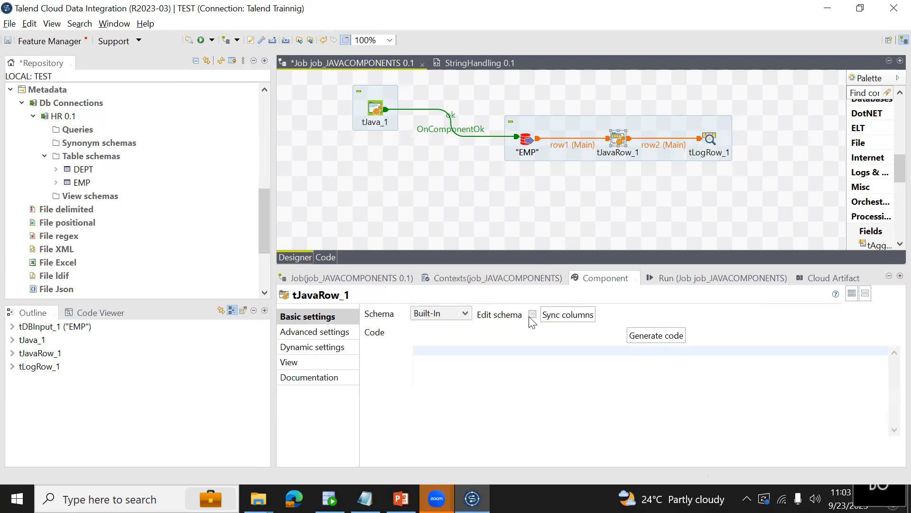
left_click(533, 315)
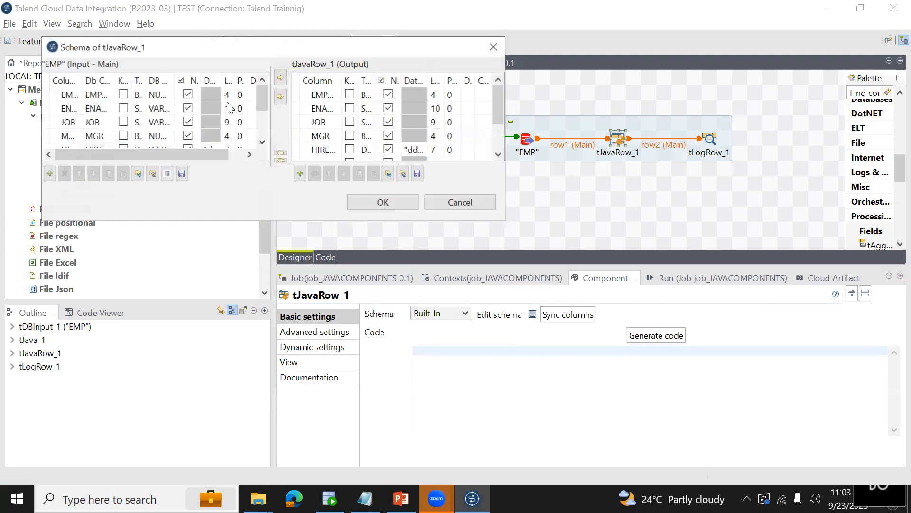
left_click(441, 209)
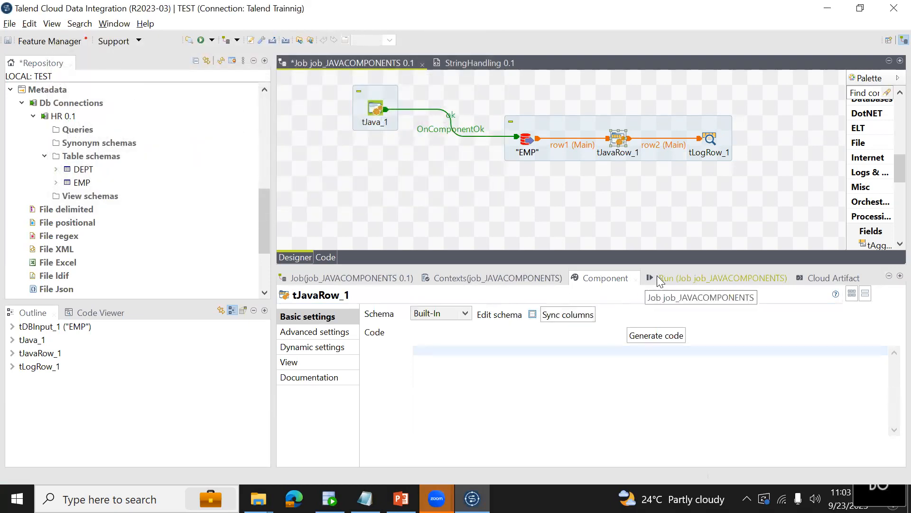
Run job_JAVACOMPONENTS with the empty tJavaRow_1 code and view the start of its console output.
left_click(664, 282)
left_click(395, 327)
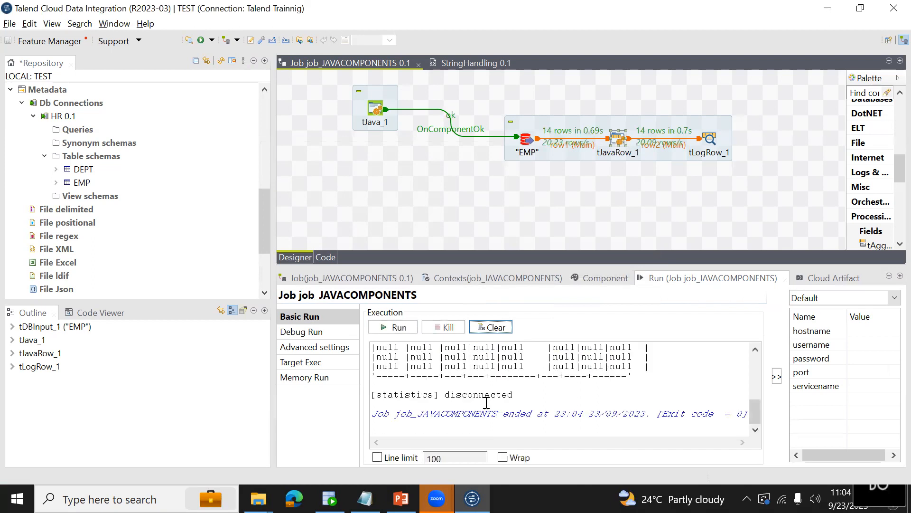
scroll(549, 371, "up", 5)
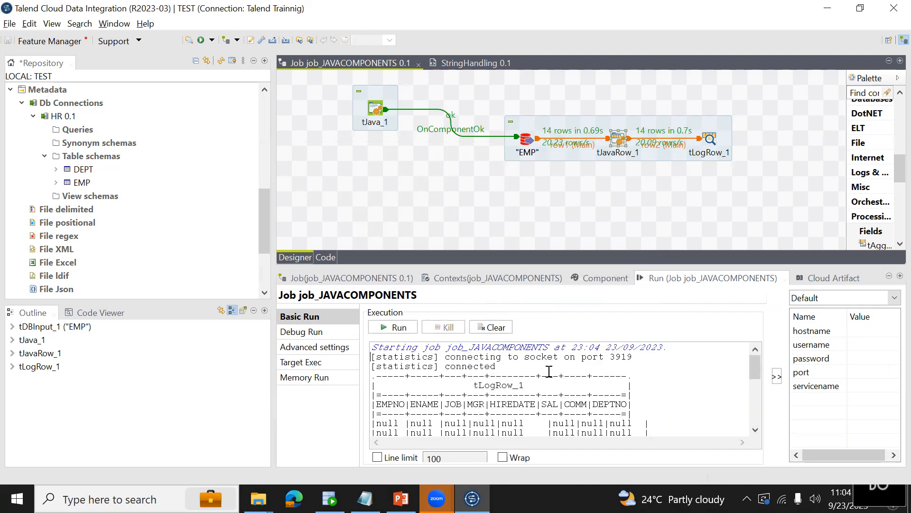
Check the EMPNO column on the input and output sides of the tJavaRow_1 schema, leaving the schema unedited.
left_click(526, 138)
double_click(618, 139)
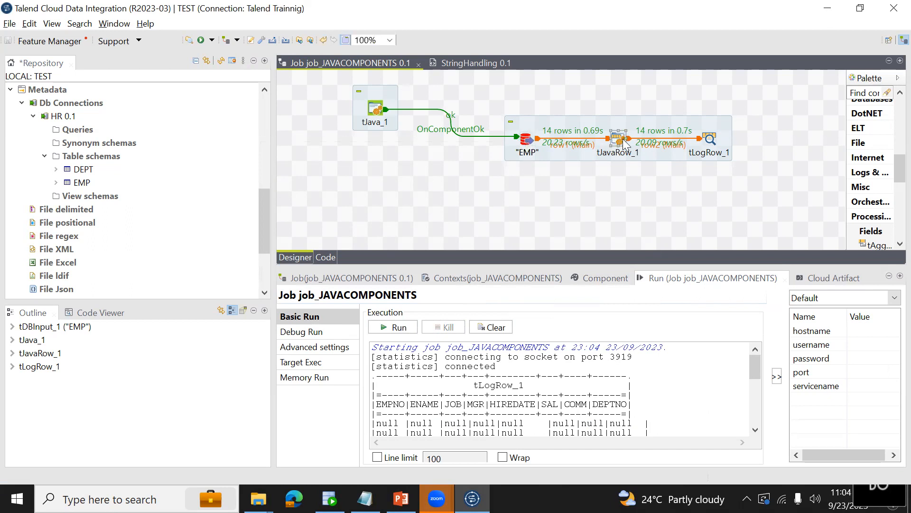
left_click(533, 315)
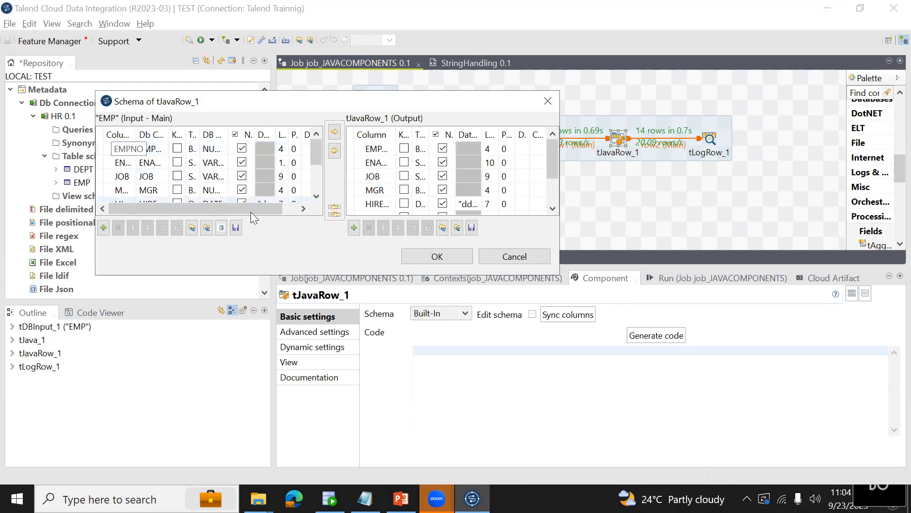
left_click(386, 147)
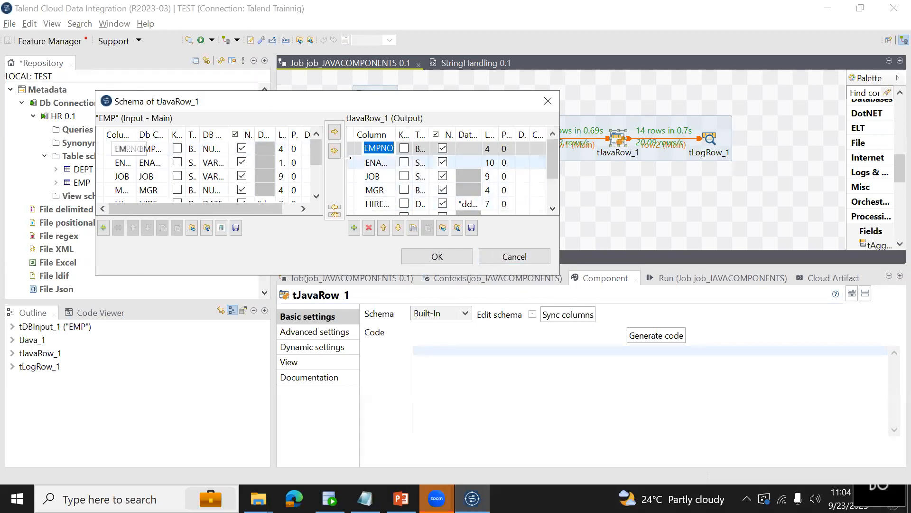
left_click(534, 255)
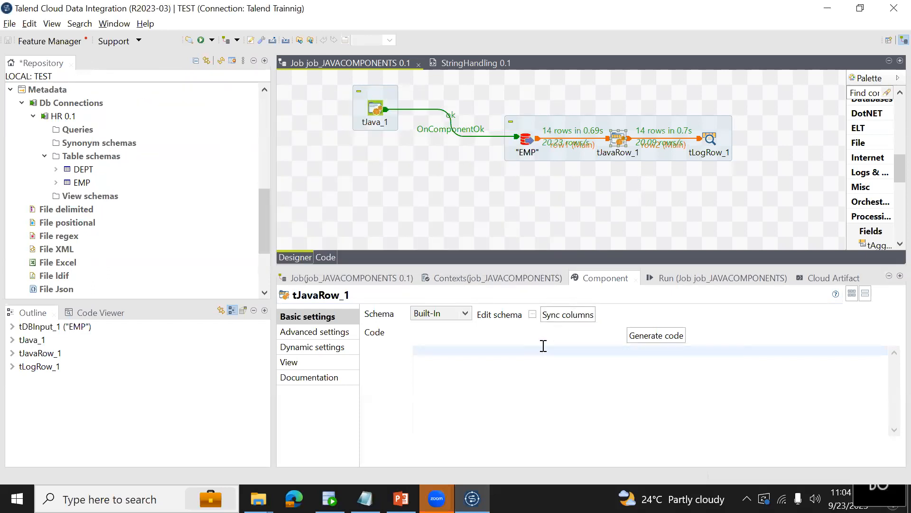
Map EMPNO in the tJavaRow_1 code with output_row.EMPNO=input_row.EMPNO; and save the job.
type("output_row.EMPNO=input_row.EMPNO;")
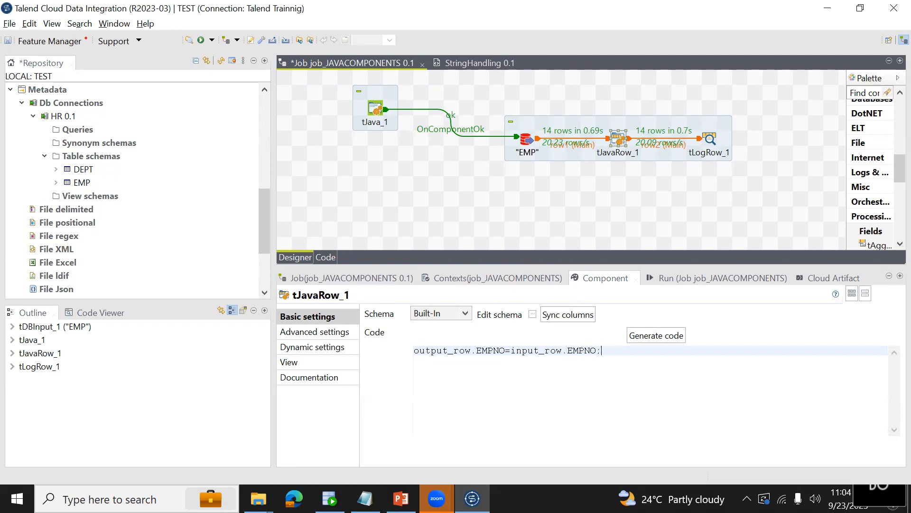
key("ctrl+s")
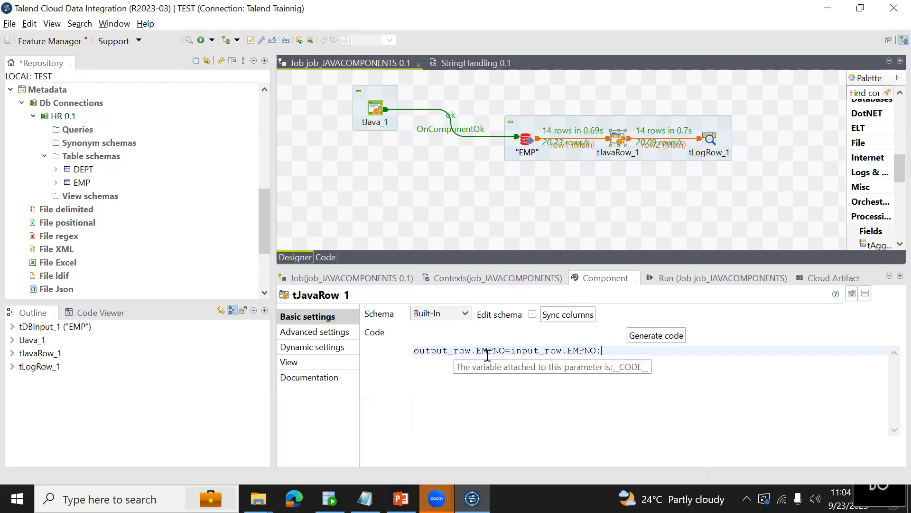
double_click(487, 351)
left_click_drag(423, 352, 600, 352)
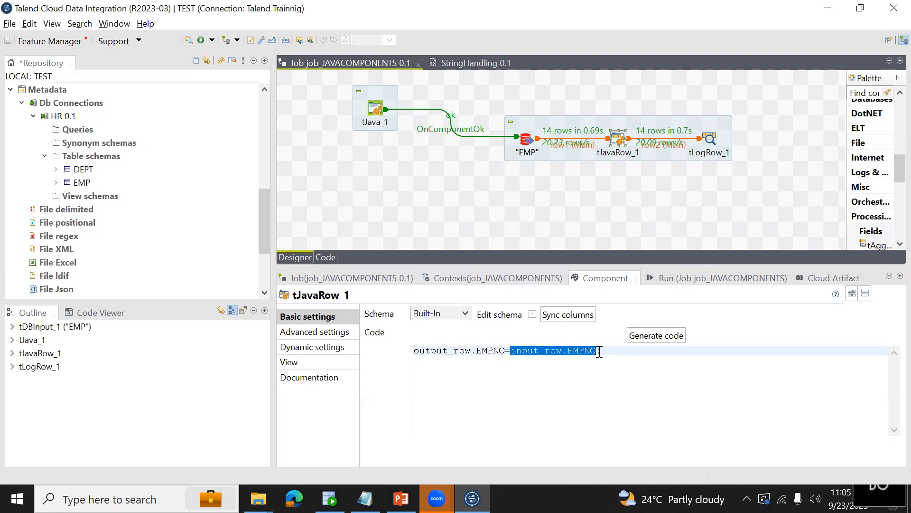
Run job_JAVACOMPONENTS with the EMPNO mapping and view the tLogRow_1 table in the console output.
left_click(526, 139)
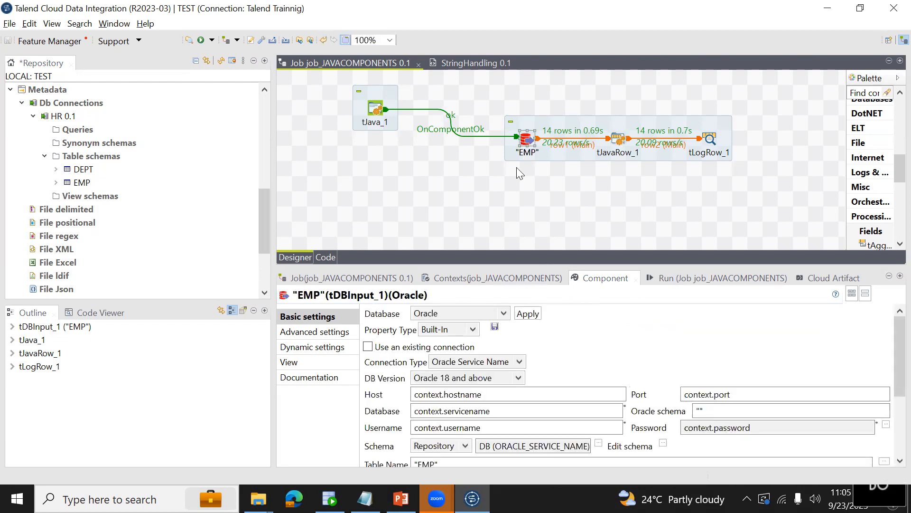
left_click(616, 142)
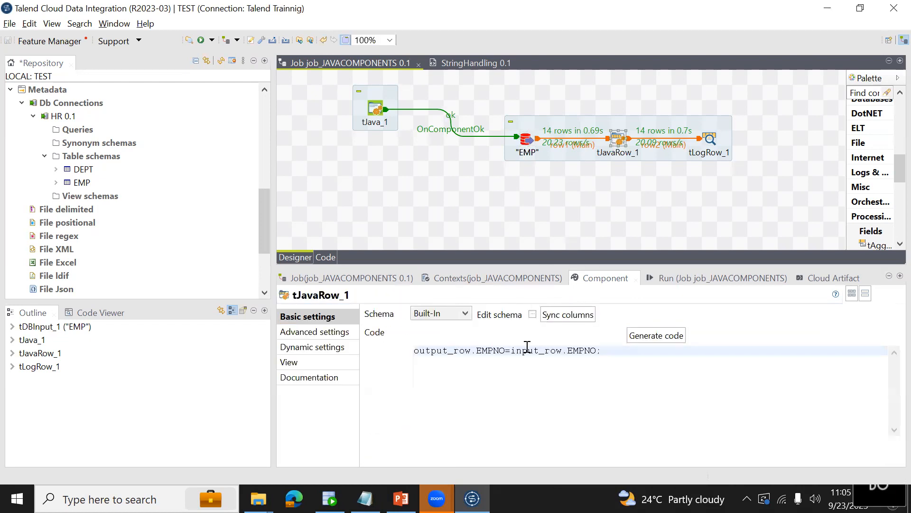
left_click(712, 138)
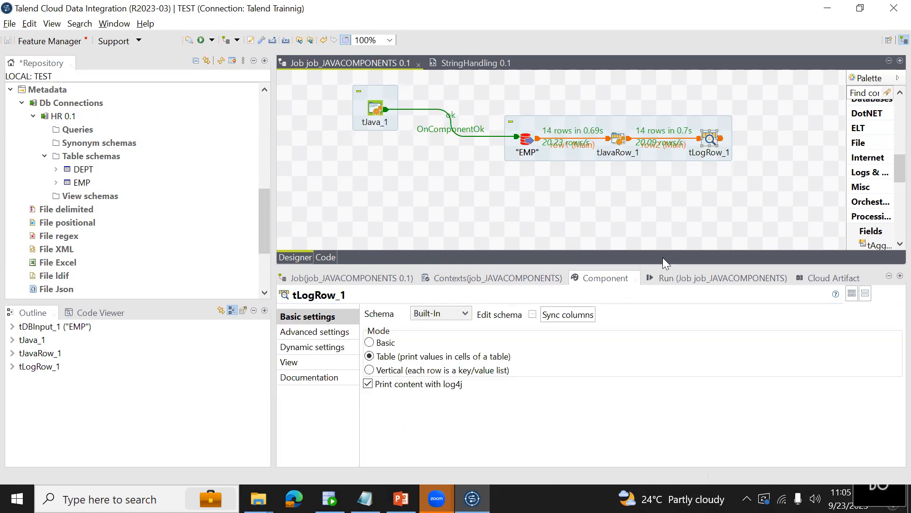
left_click(663, 277)
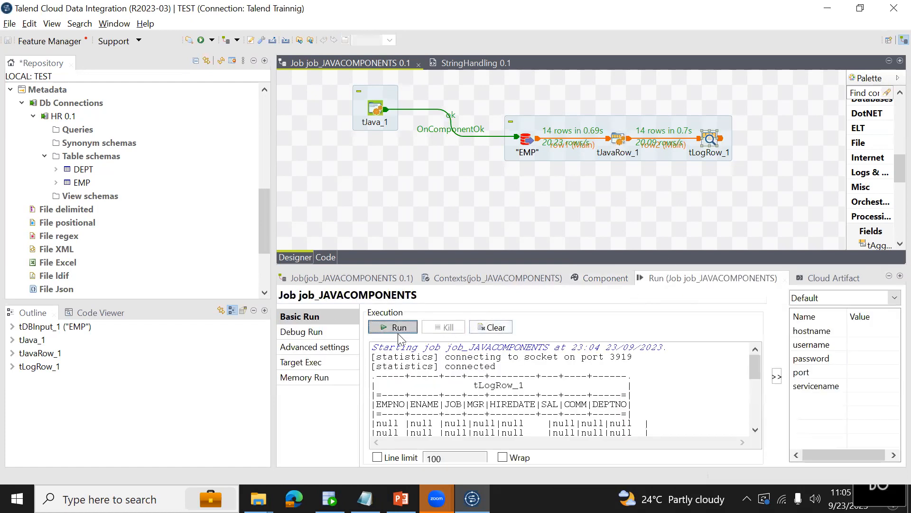
left_click(398, 332)
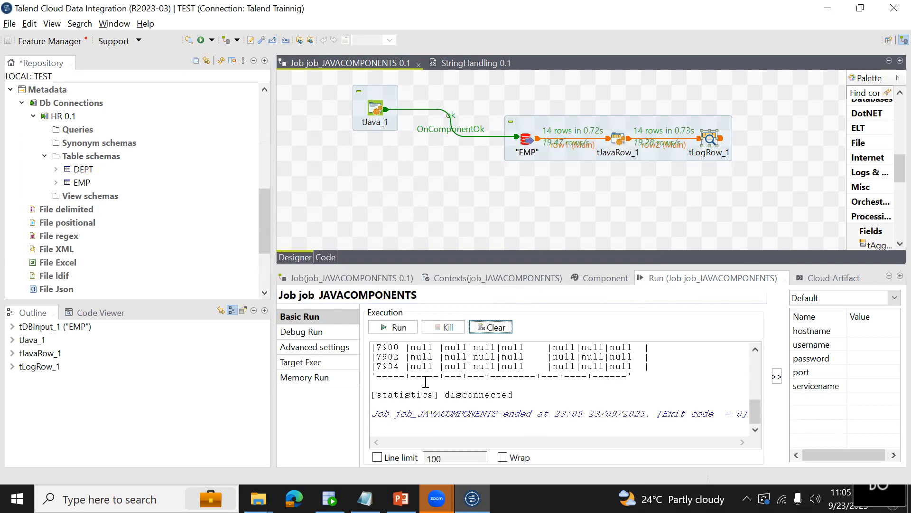
left_click_drag(755, 411, 756, 385)
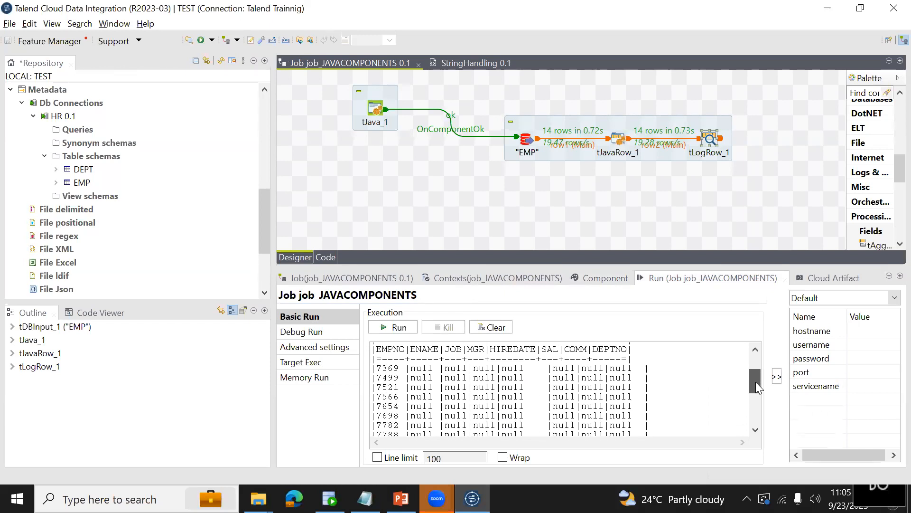
Review the input and output sides of the EMPNO assignment in the tJavaRow_1 code.
left_click(626, 143)
left_click(618, 280)
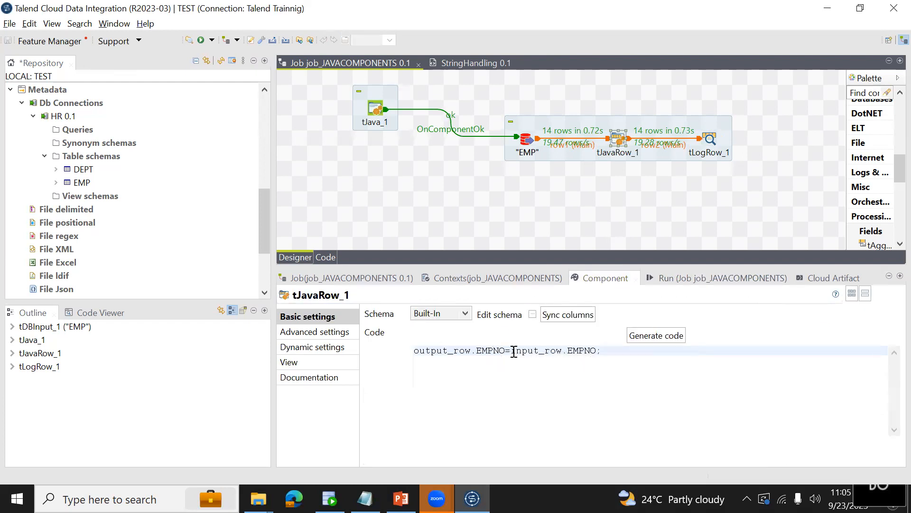
left_click_drag(535, 351, 597, 351)
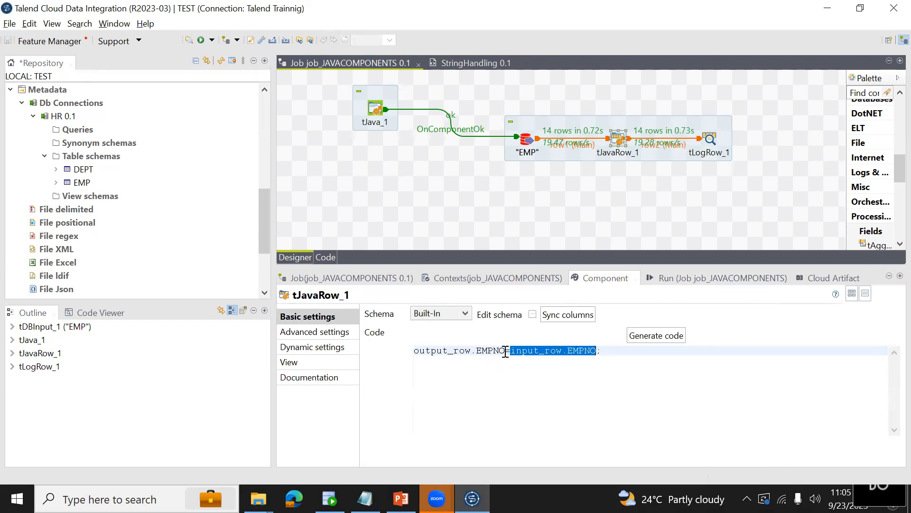
left_click_drag(506, 351, 414, 351)
left_click(611, 349)
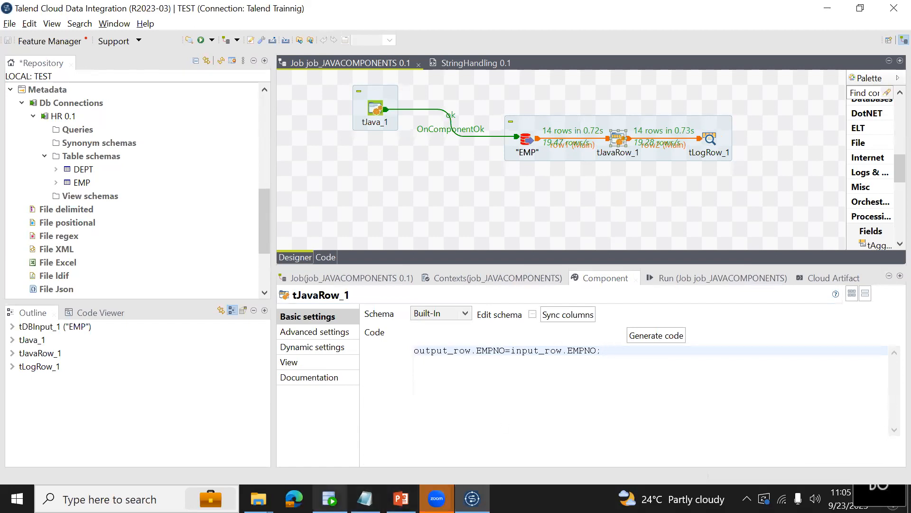
Switch to Oracle SQL Developer, check the ENAME column of the emp query result, and return to Talend.
left_click(330, 498)
left_click(194, 327)
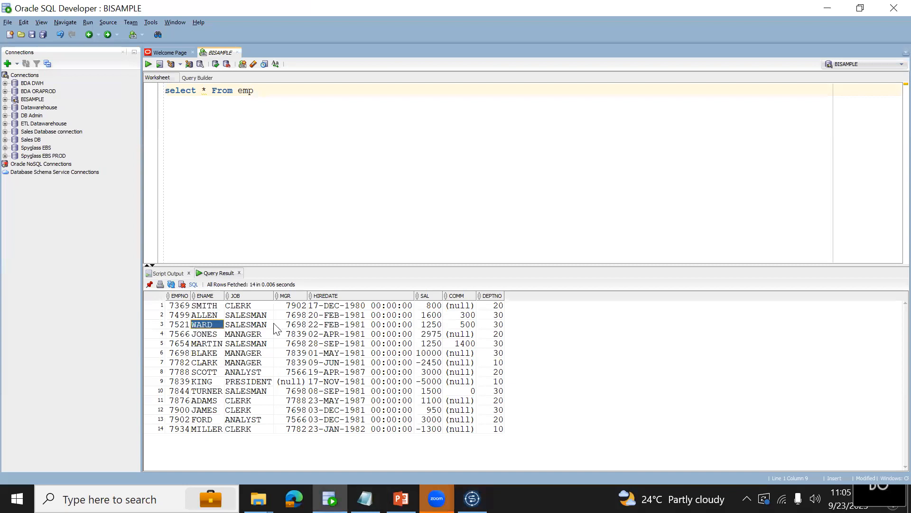
key("alt+Tab")
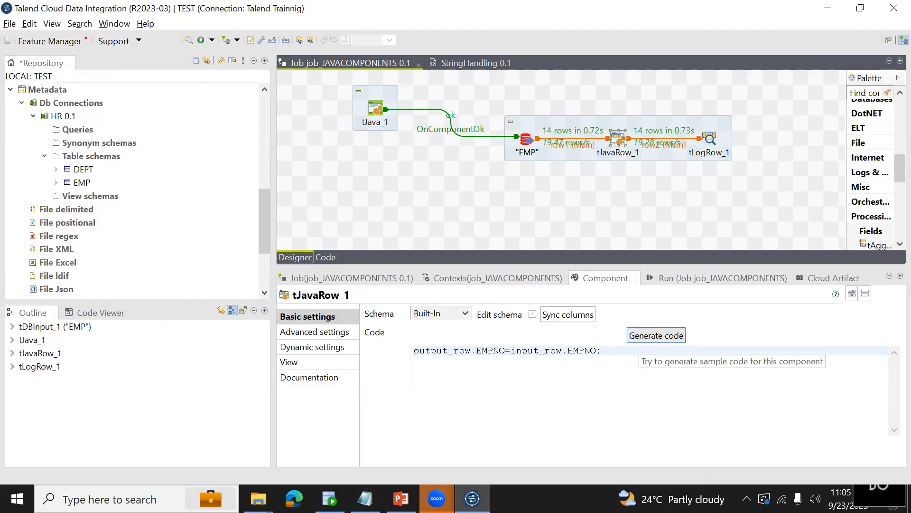
Begin an ENAME assignment on a new line of the tJavaRow_1 code with output_row.ENAME=StringHandling.
key("Return")
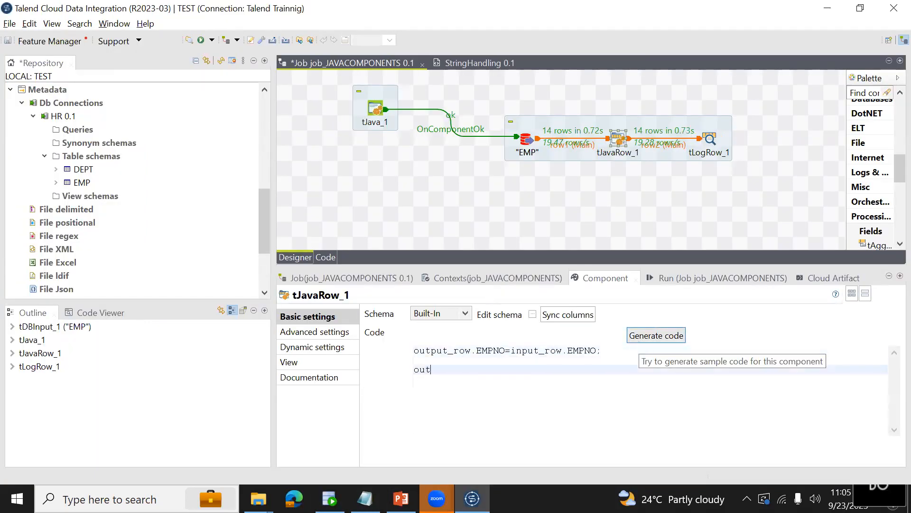
type("output_rp")
type("w.ENAME=")
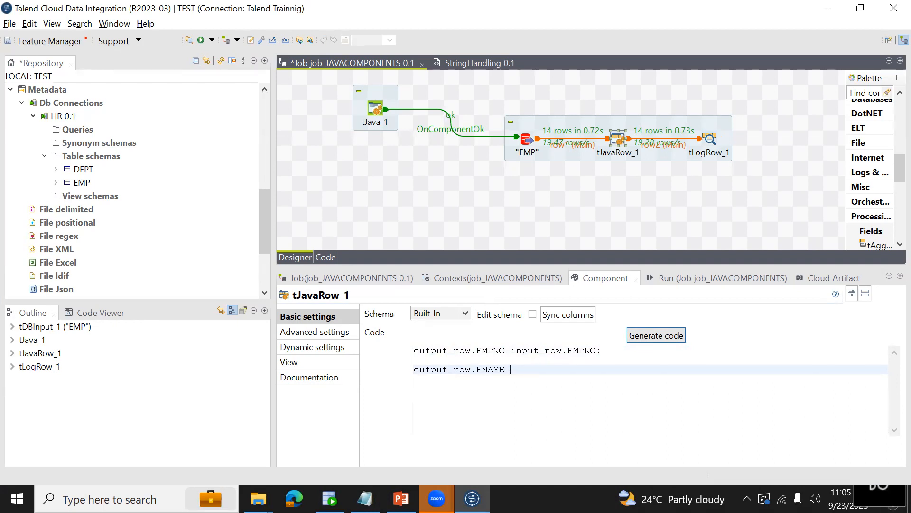
type("StringHandling.")
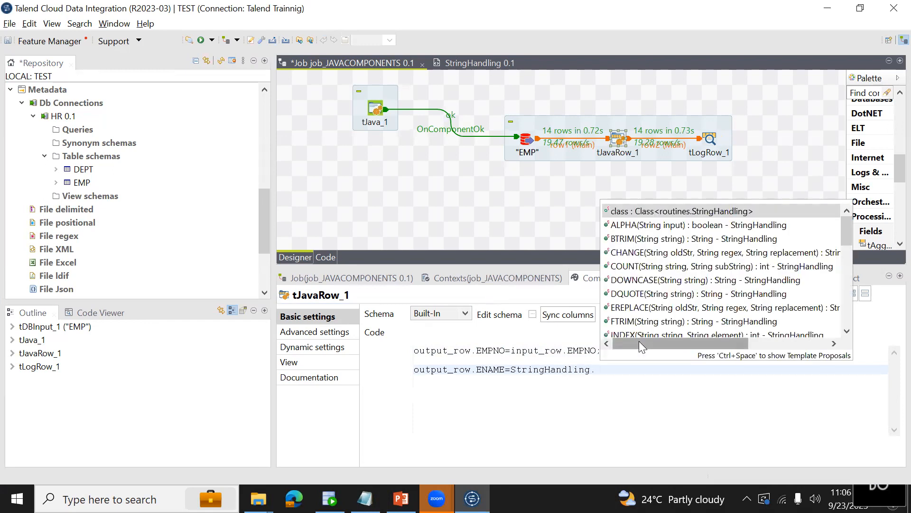
type("ini")
Try to find a suitable StringHandling function for ENAME among the code proposals, filtering by i, L and UP.
key("BackSpace")
key("BackSpace")
key("BackSpace")
type("in")
key("BackSpace")
key("BackSpace")
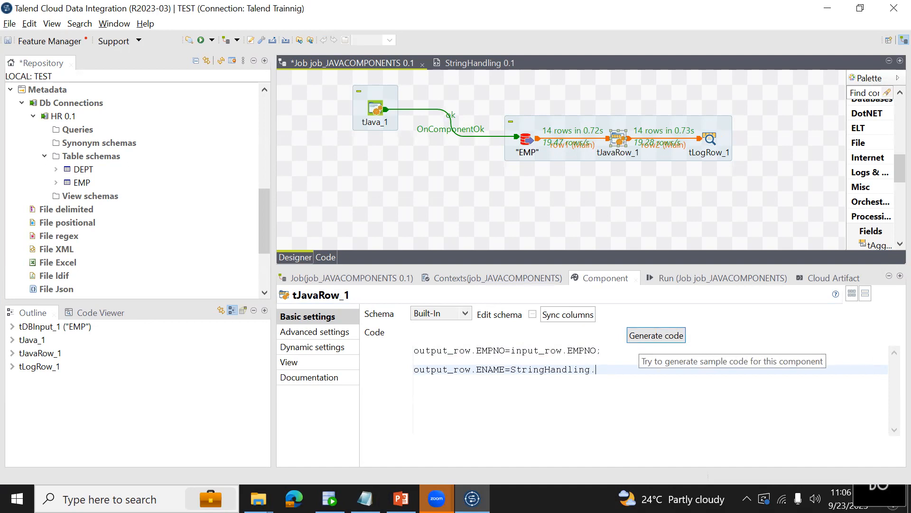
key("ctrl+space")
type("i")
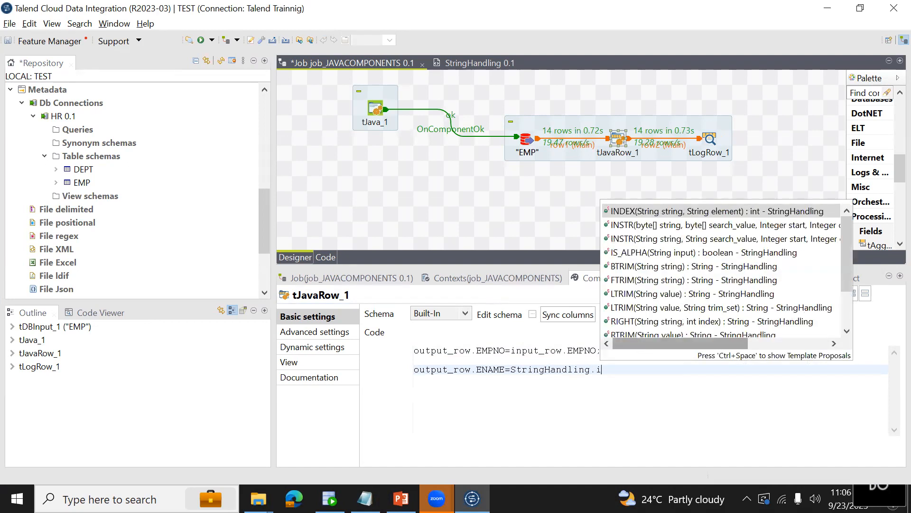
key("Down")
key("Down")
key("Down")
key("Down")
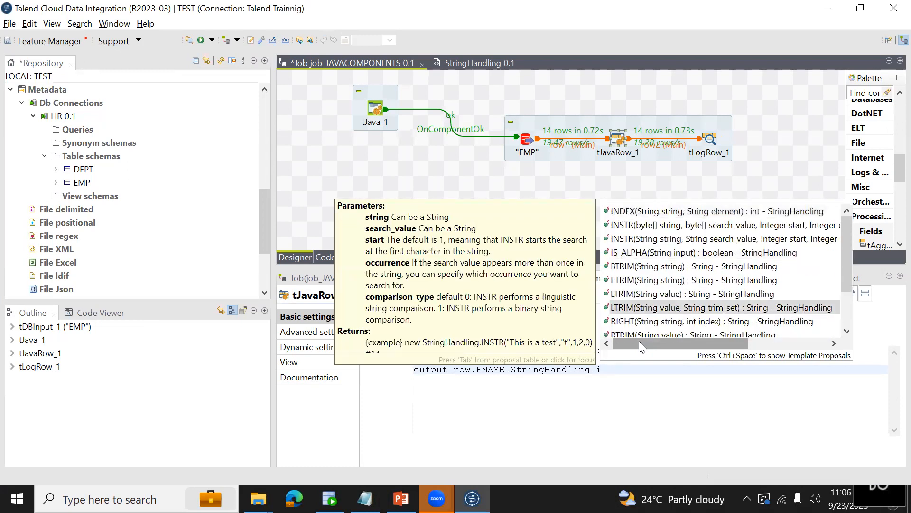
key("Escape")
key("BackSpace")
type("lo")
key("BackSpace")
key("BackSpace")
type("L")
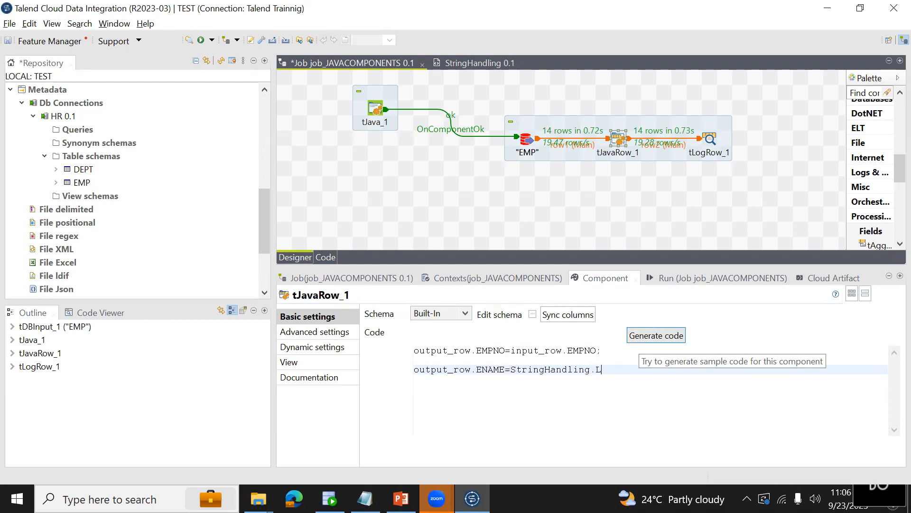
key("ctrl+space")
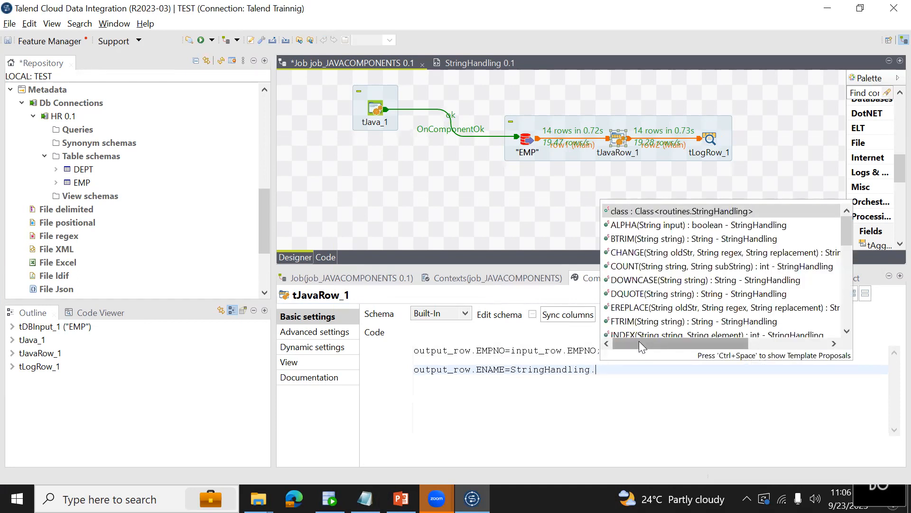
key("Escape")
key("BackSpace")
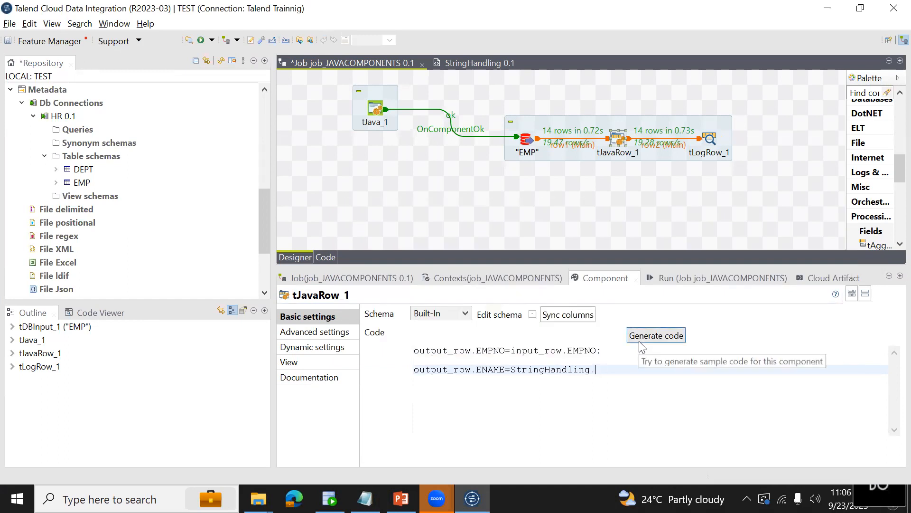
key("ctrl+space")
type("UP")
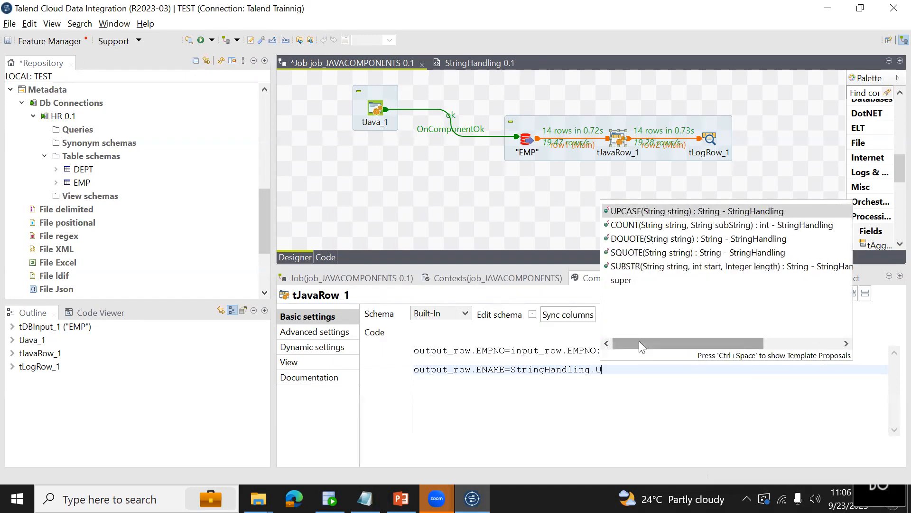
key("BackSpace")
key("BackSpace")
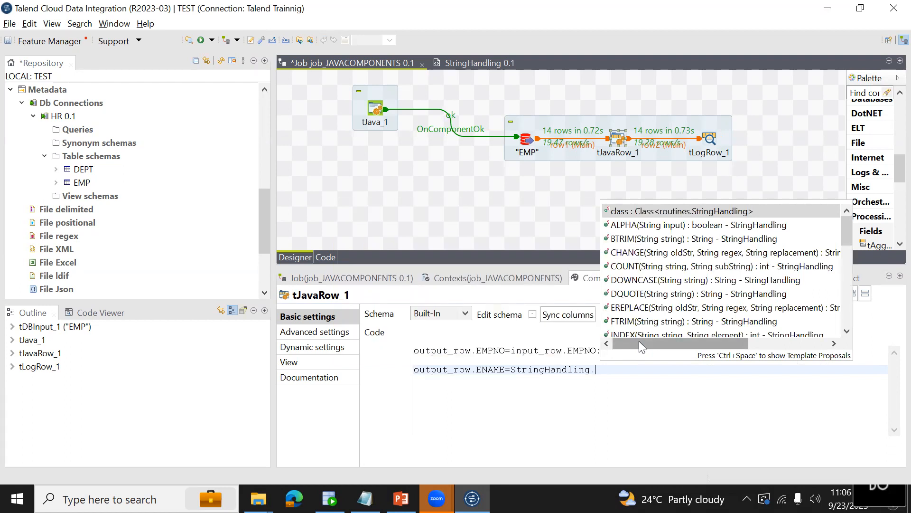
Delete the unfinished ENAME assignment from the second line of the tJavaRow_1 code.
key("BackSpace")
key("BackSpace")
key("BackSpace")
key("BackSpace")
key("BackSpace")
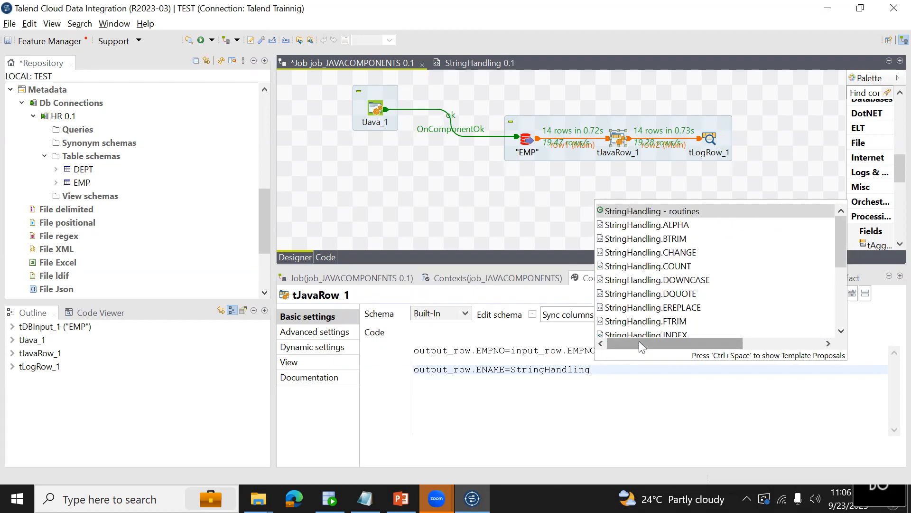
key("BackSpace")
key("BackSpace")
key("BackSpace")
key("BackSpace")
key("BackSpace")
key("BackSpace")
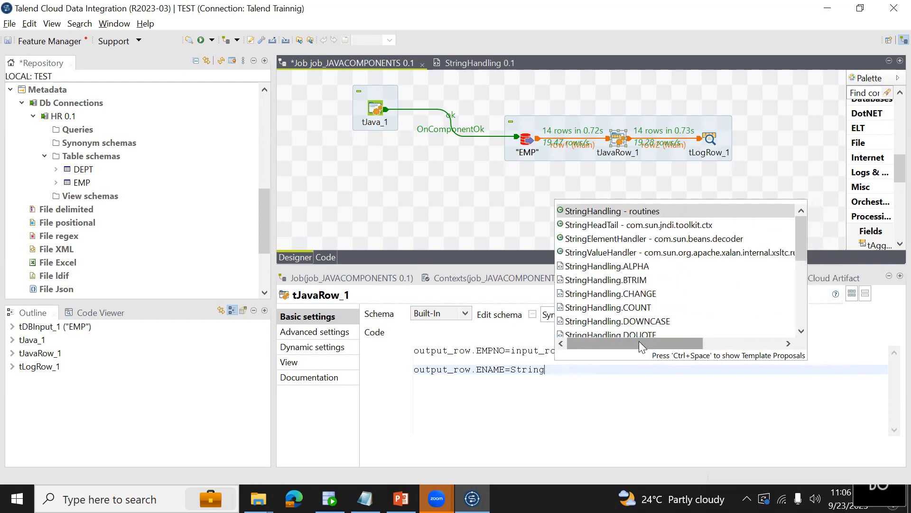
key("BackSpace")
key("BackSpace")
key("BackSpace")
key("BackSpace")
key("BackSpace")
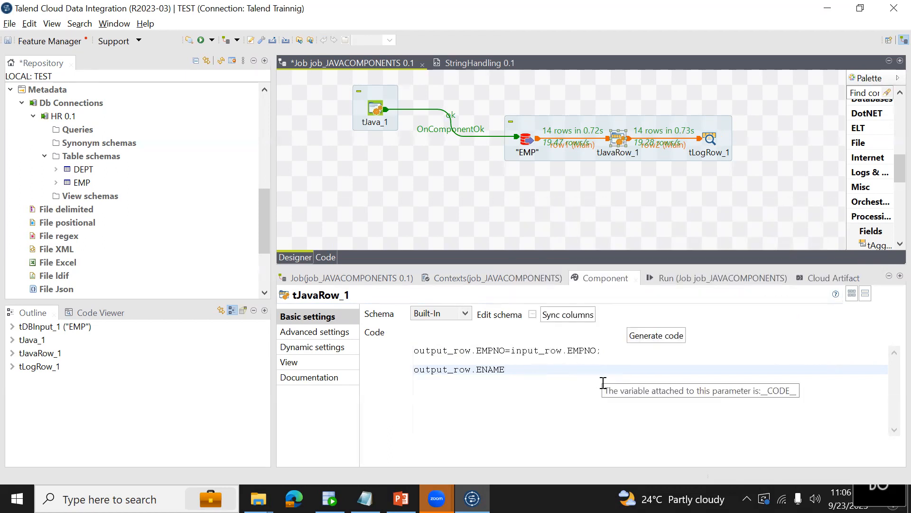
type("=")
key("shift+Home")
key("BackSpace")
Start declaring a String variable named FULLNAME below the EMPNO mapping, consulting the emp query result in Oracle SQL Developer.
type("str")
key("BackSpace")
key("BackSpace")
key("BackSpace")
type("String ")
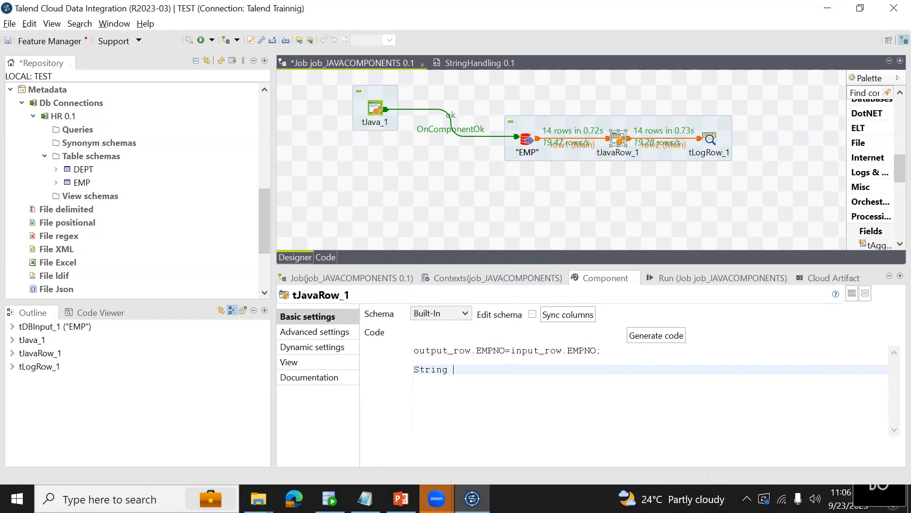
type("FULLNAME=")
key("alt+Tab")
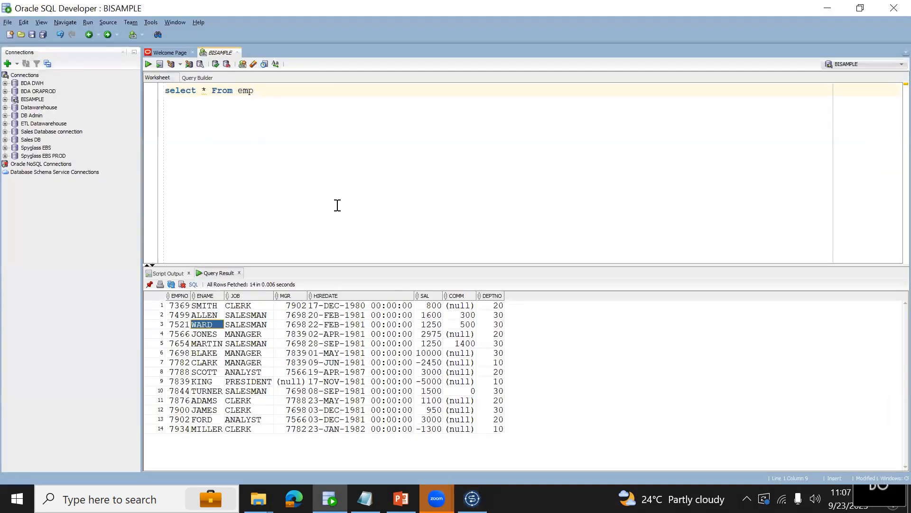
key("alt+Tab")
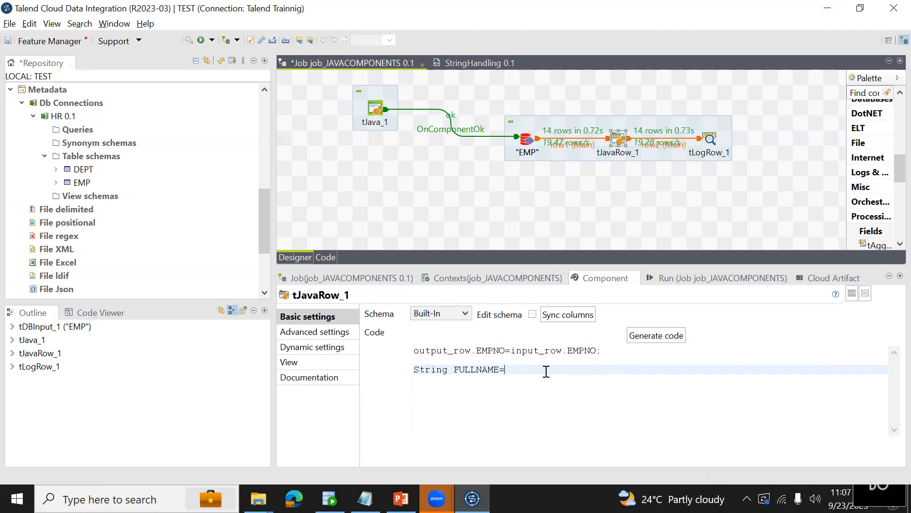
Shorten the declared String variable's name to FL, keeping the equals sign after it.
key("shift+Left")
key("shift+Left")
key("shift+Left")
key("shift+Left")
key("shift+Left")
key("shift+Left")
key("shift+Left")
key("shift+Left")
key("shift+Right")
key("BackSpace")
type("L=StringHandling.")
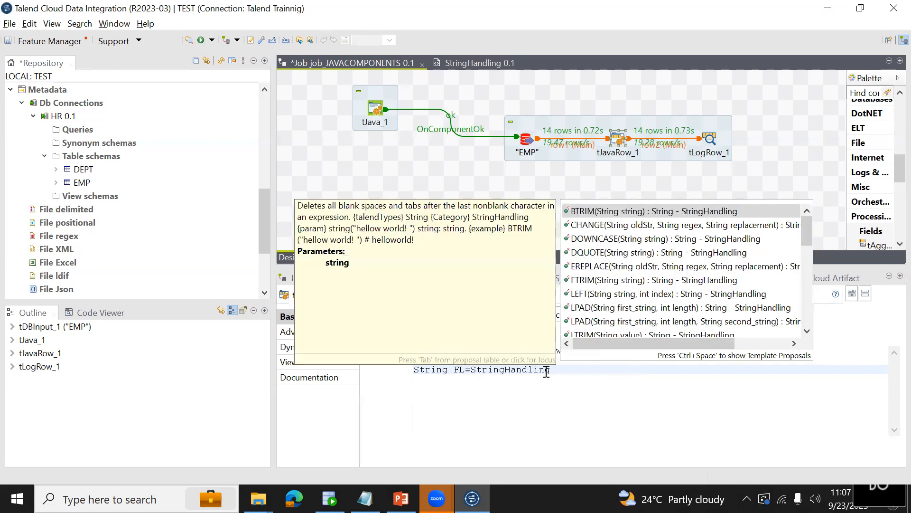
type("L")
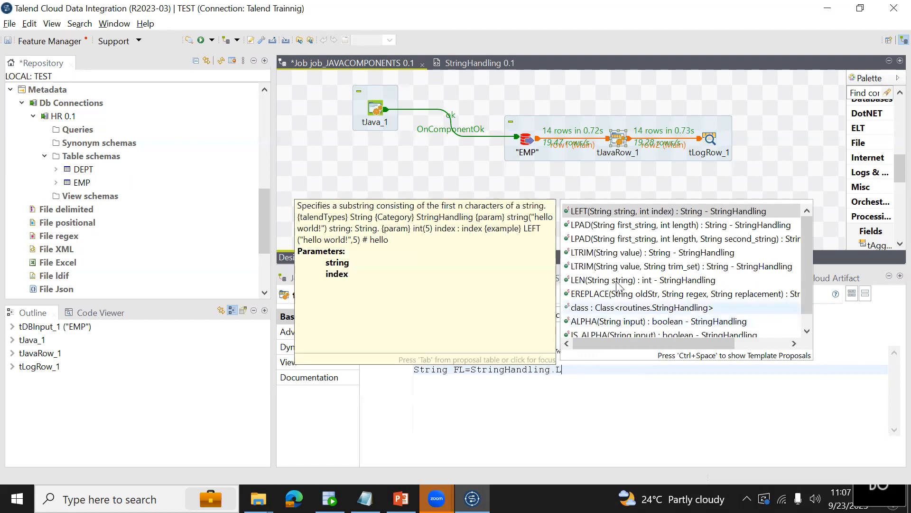
Complete the FL declaration with StringHandling.LEFT(input_row.ENAME, 1); and save the job.
double_click(658, 211)
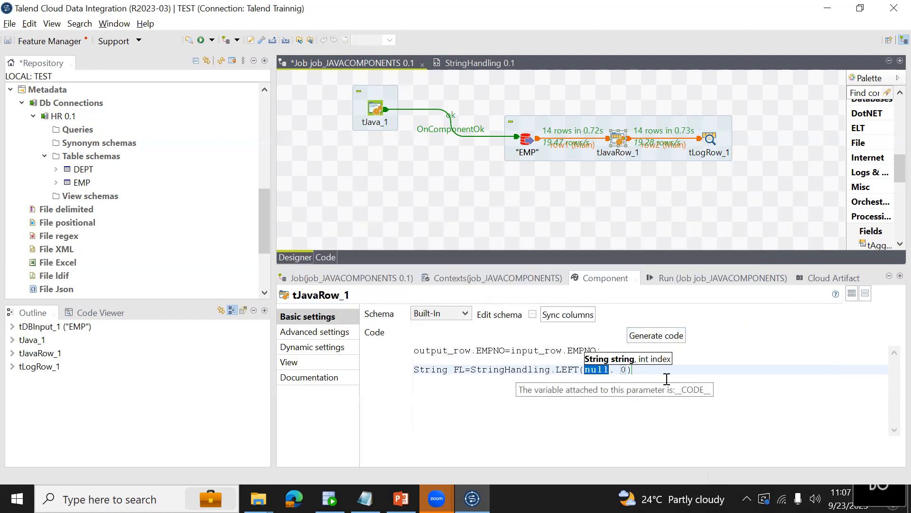
type("I")
type("nput_")
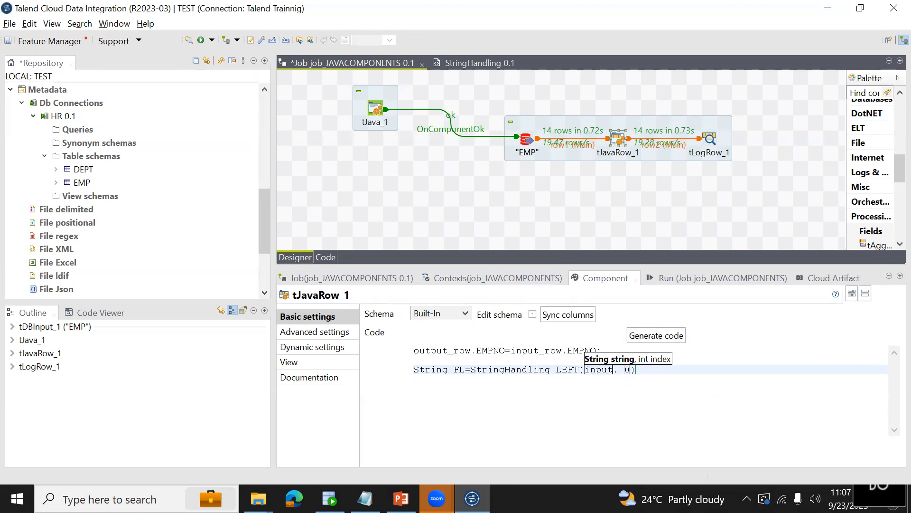
type("row.ENAME")
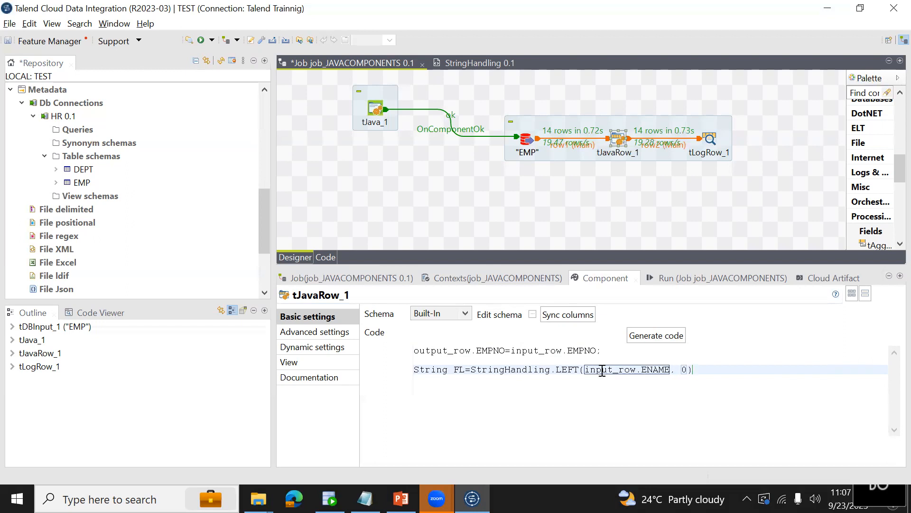
type("1")
type(";")
key("ctrl+s")
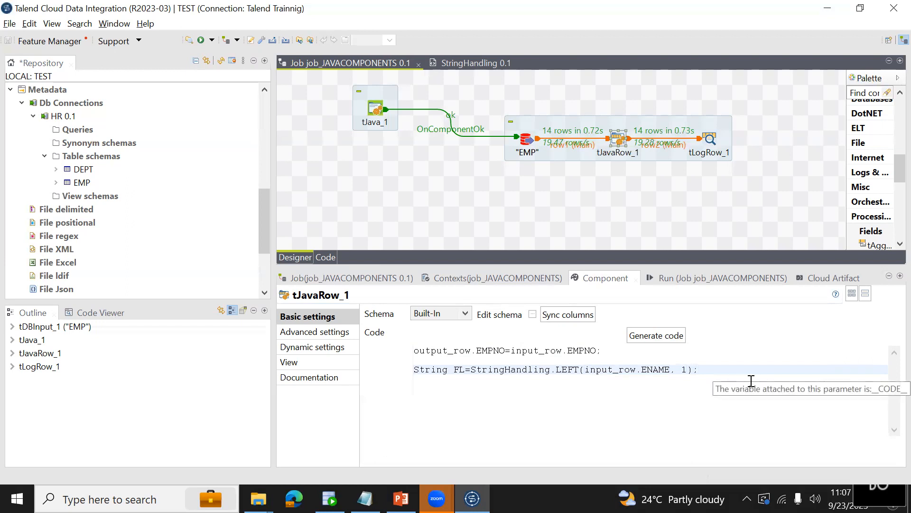
Start another FL= assignment on a new line below the FL declaration.
key("Return")
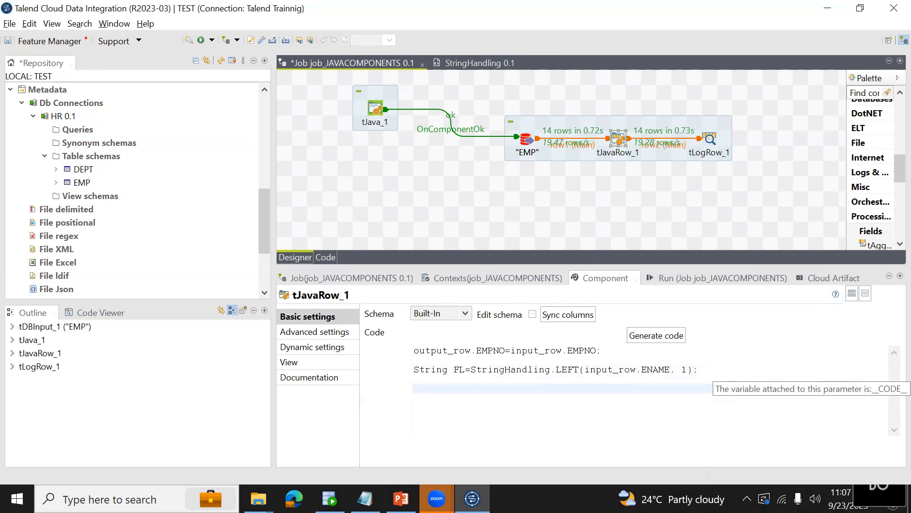
key("BackSpace")
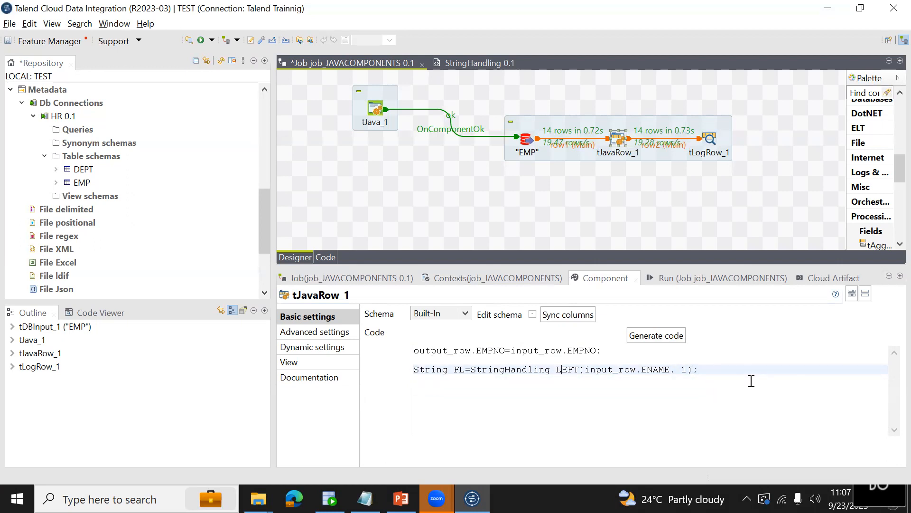
key("Return")
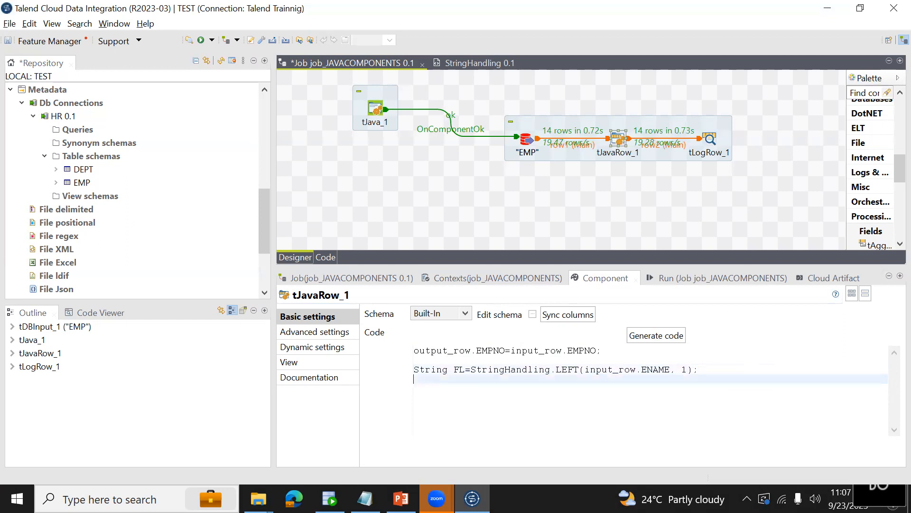
type("FL=")
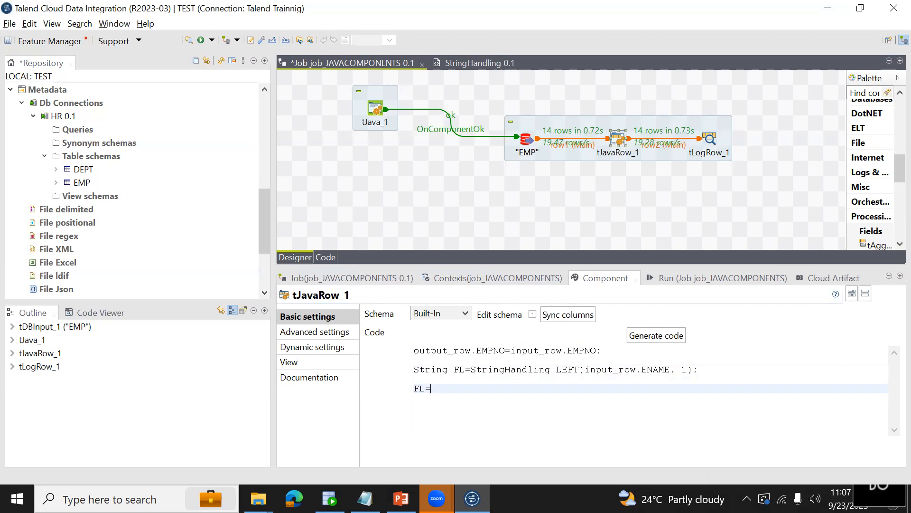
left_click(473, 370)
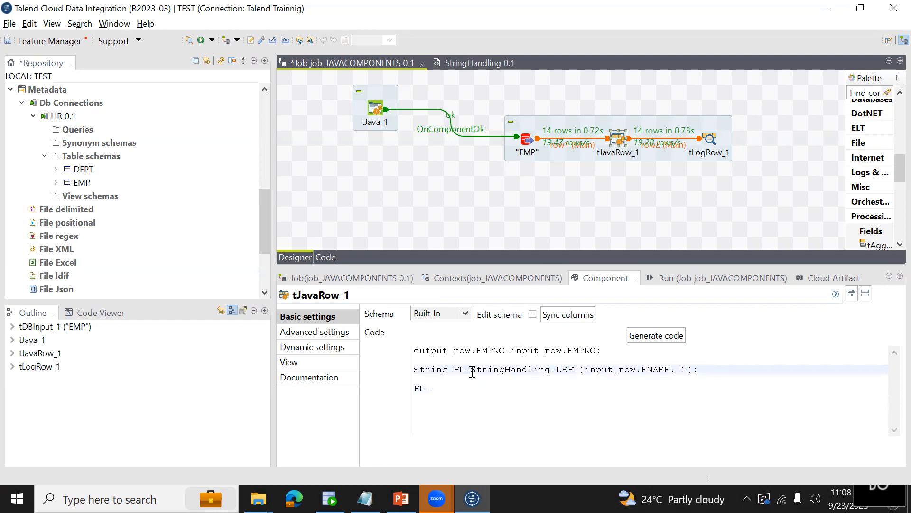
left_click(573, 369)
Start a String FULLNAME= declaration on a new line between the EMPNO mapping and the FL declaration.
left_click(613, 352)
key("Return")
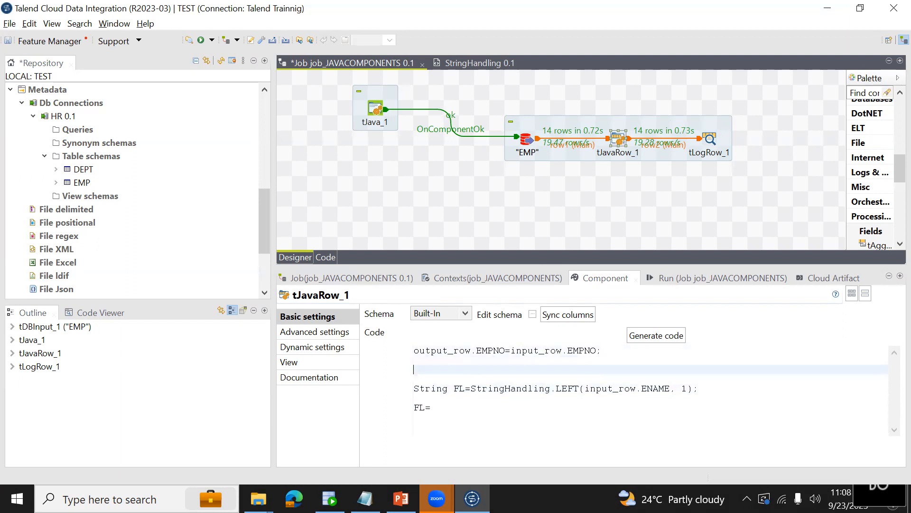
type("String FULLNAME=")
Complete the FULLNAME declaration with StringHandling.UPCASE(input_row.ENAME);.
left_click(585, 388)
left_click_drag(592, 387, 669, 388)
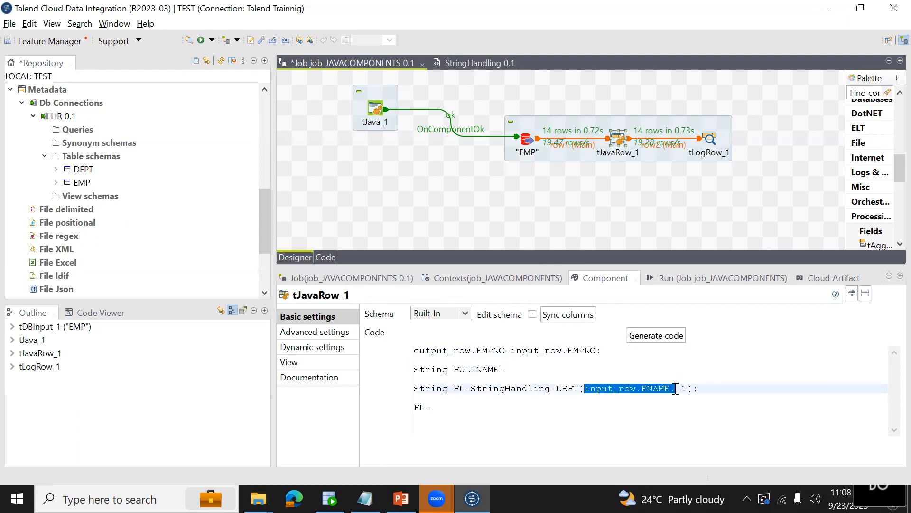
left_click(581, 362)
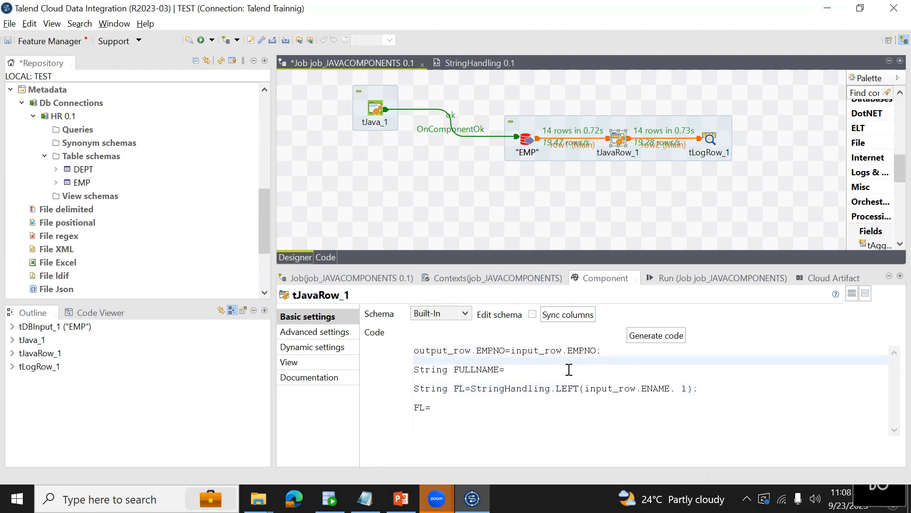
type("StringHan")
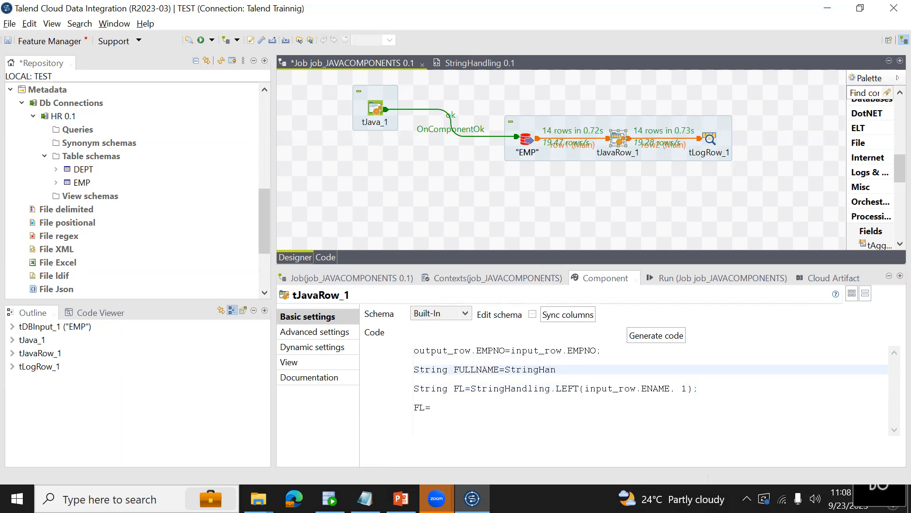
type("dling")
type(".")
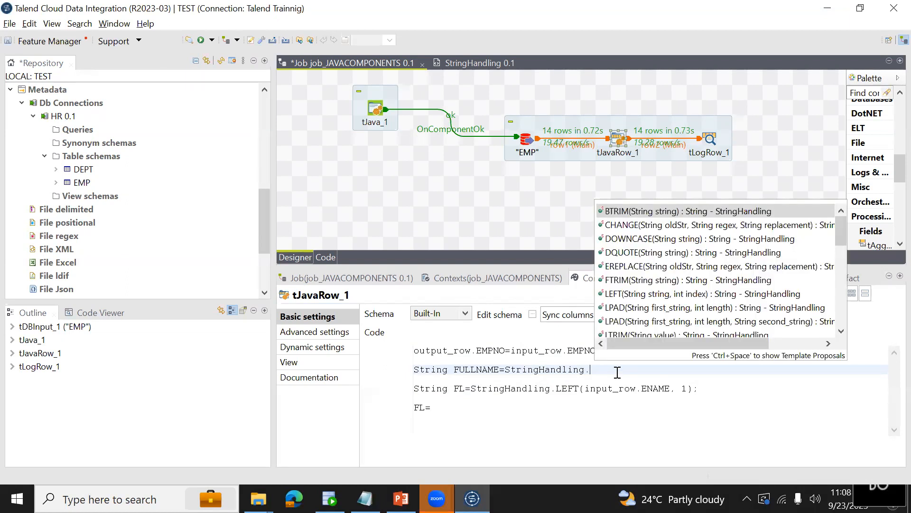
type("up")
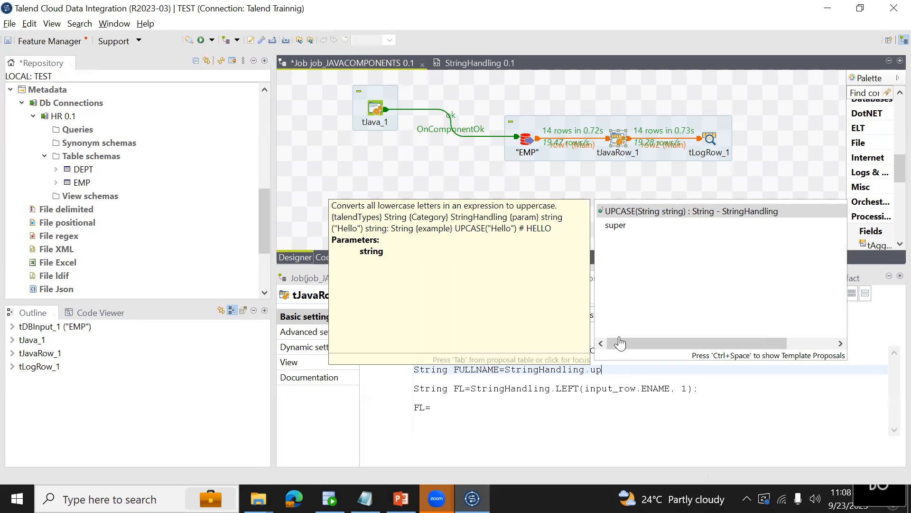
double_click(638, 209)
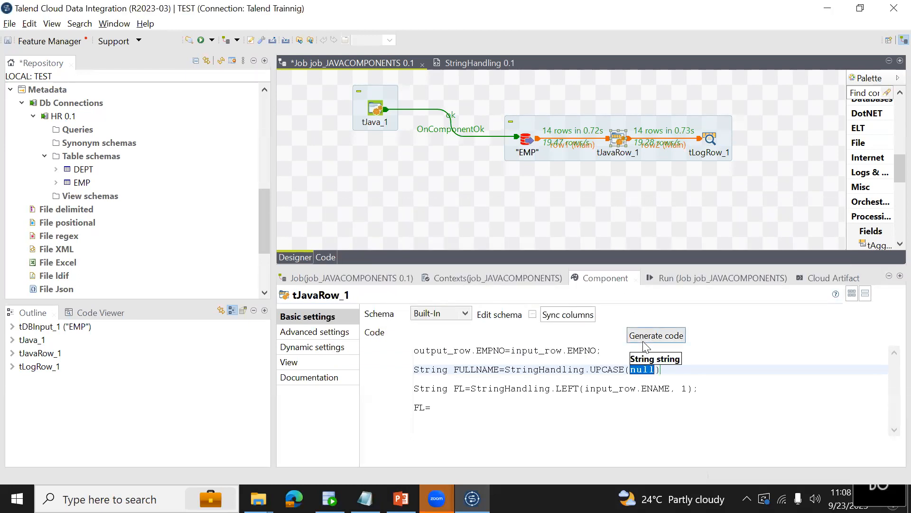
type("input_row.ENAME);")
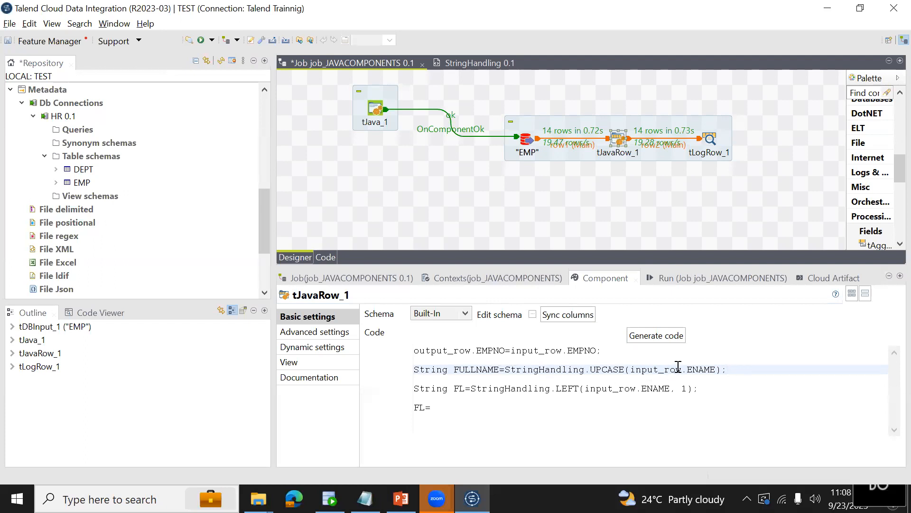
Replace input_row.ENAME with FULLNAME as the first argument of LEFT in the FL declaration.
left_click_drag(687, 370, 714, 372)
double_click(475, 370)
key("ctrl+c")
left_click_drag(586, 388, 672, 387)
key("ctrl+v")
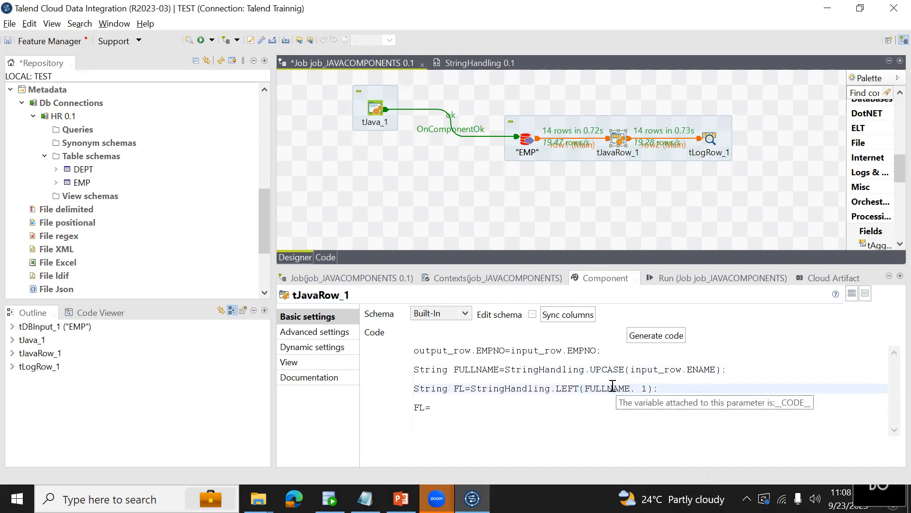
left_click_drag(591, 370, 624, 370)
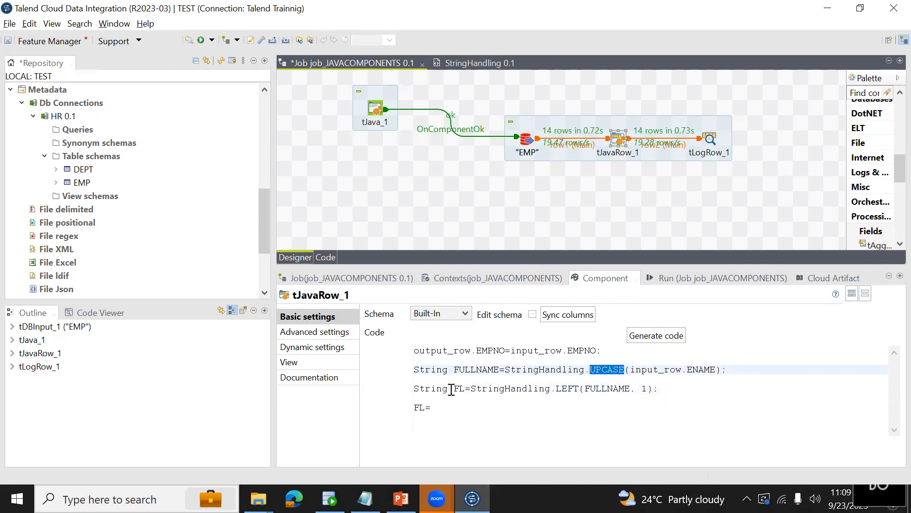
left_click_drag(559, 388, 583, 388)
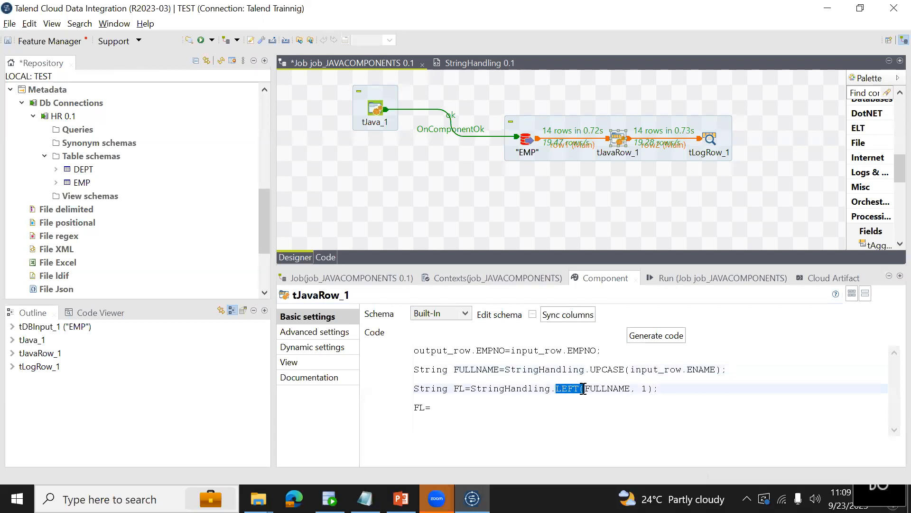
Replace the unfinished FL= line at the end of the code with a String RL= declaration.
left_click(434, 407)
key("BackSpace")
key("BackSpace")
key("BackSpace")
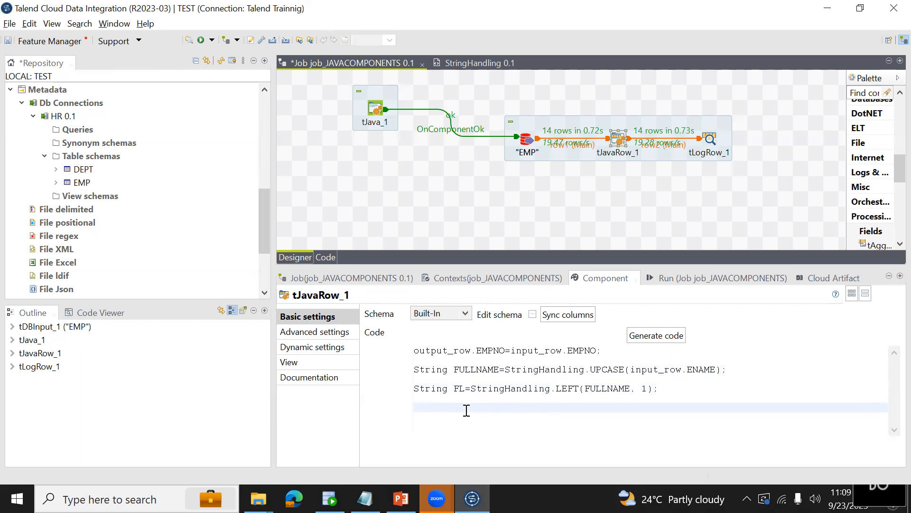
type("String RL=")
Complete the RL declaration with FULLNAME.substring(1); and save the job.
double_click(476, 371)
key("ctrl+c")
left_click(478, 389)
left_click(494, 407)
key("ctrl+v")
type(".sub")
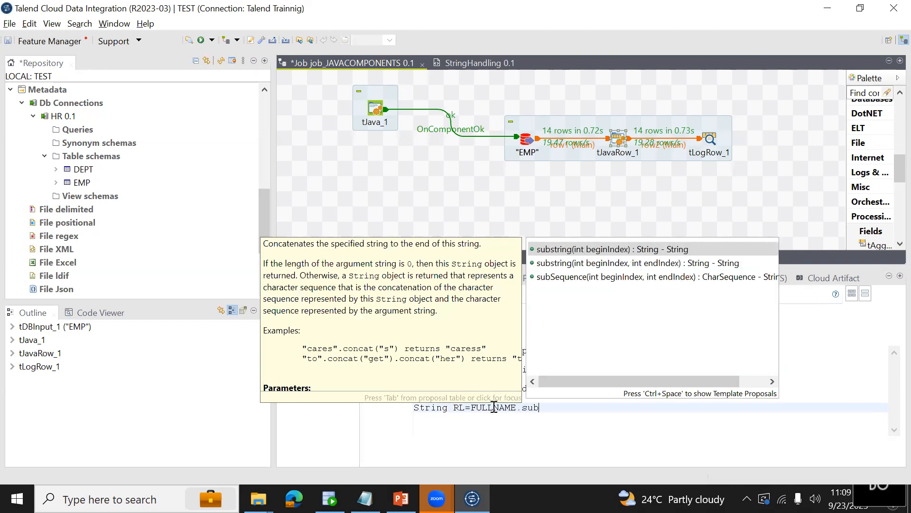
key("Return")
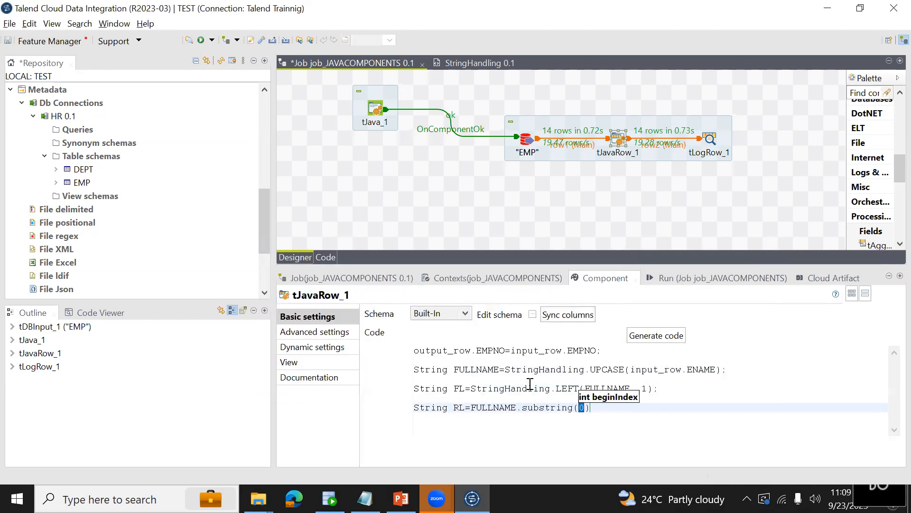
left_click_drag(556, 388, 576, 392)
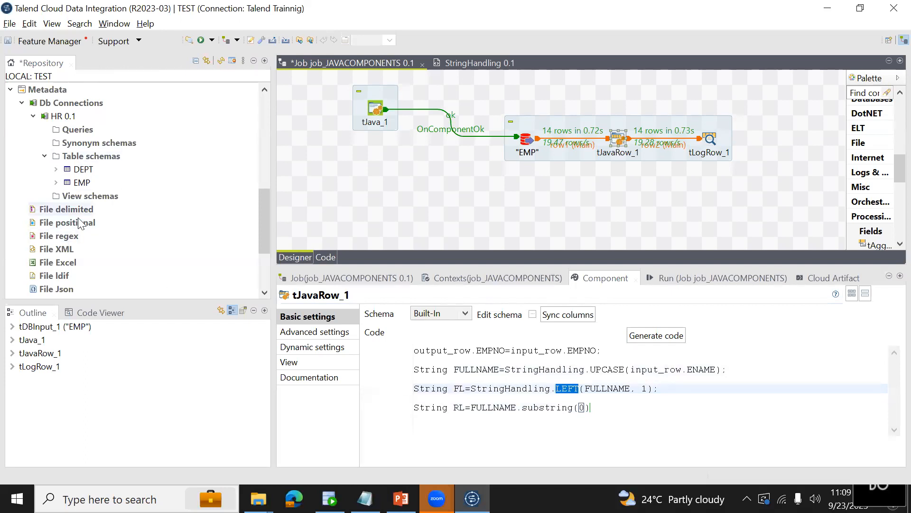
left_click_drag(522, 407, 575, 410)
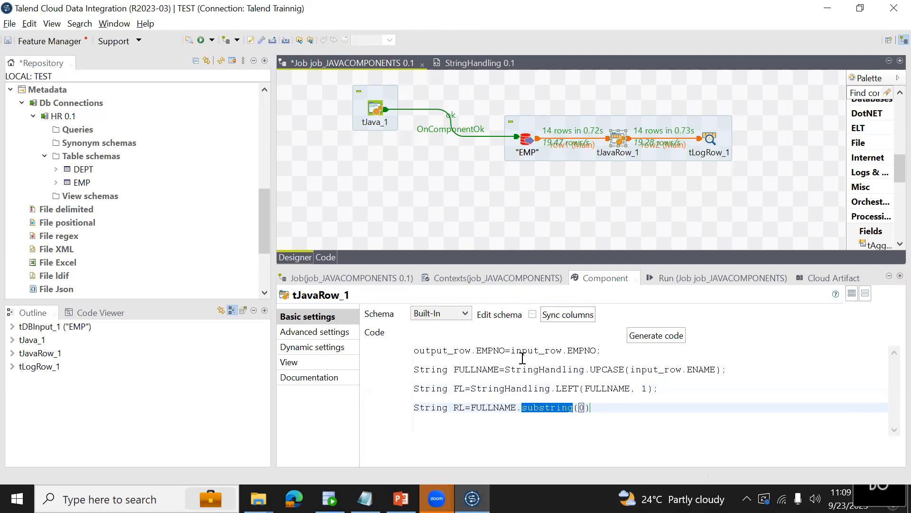
left_click(601, 407)
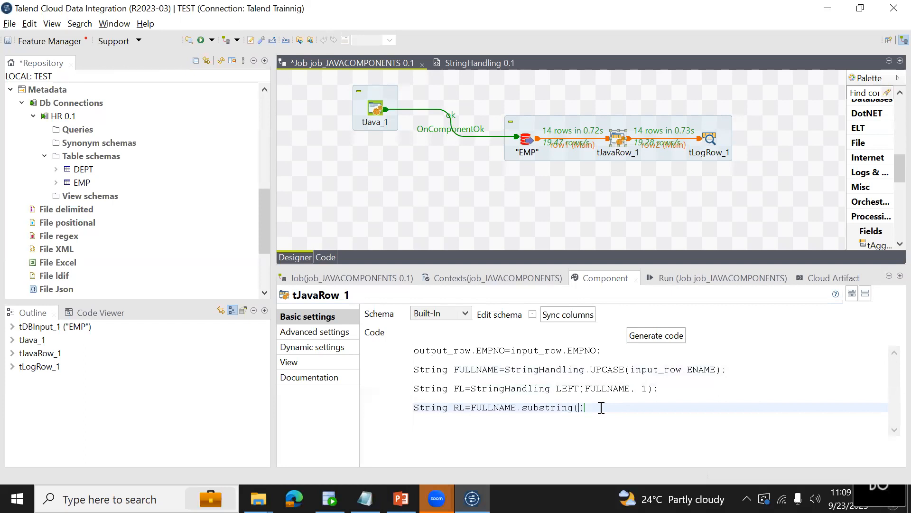
type("0")
key("BackSpace")
key("ctrl+s")
Add the line RL=RL.toLowerCase(); below the RL declaration and begin a new line after it.
left_click_drag(454, 408, 517, 408)
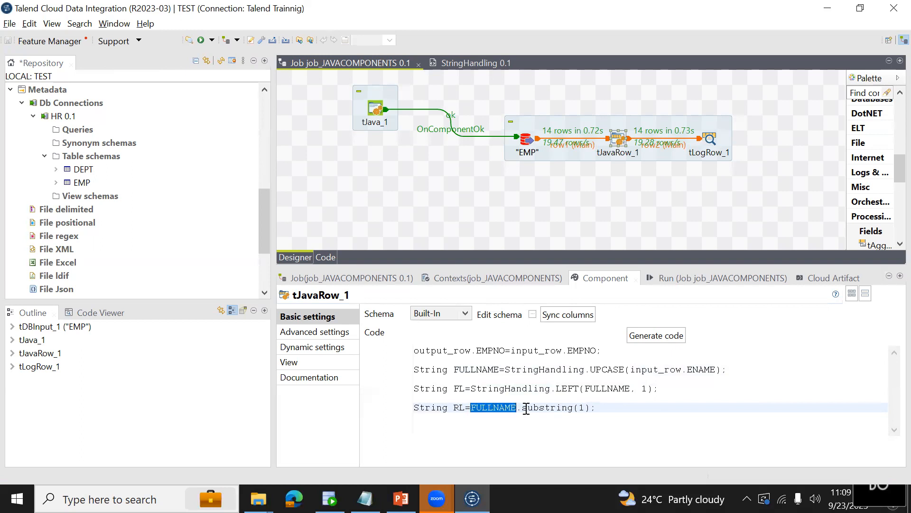
left_click_drag(523, 409, 586, 407)
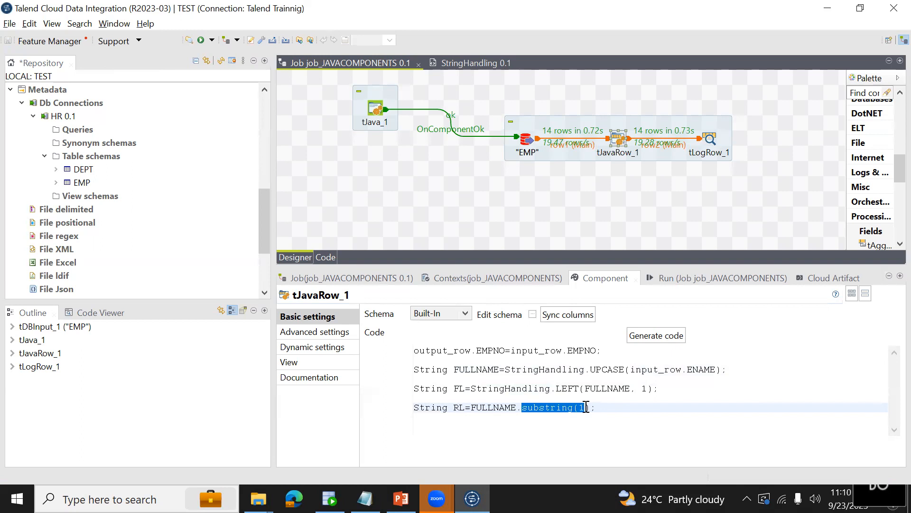
left_click(599, 407)
key("Return")
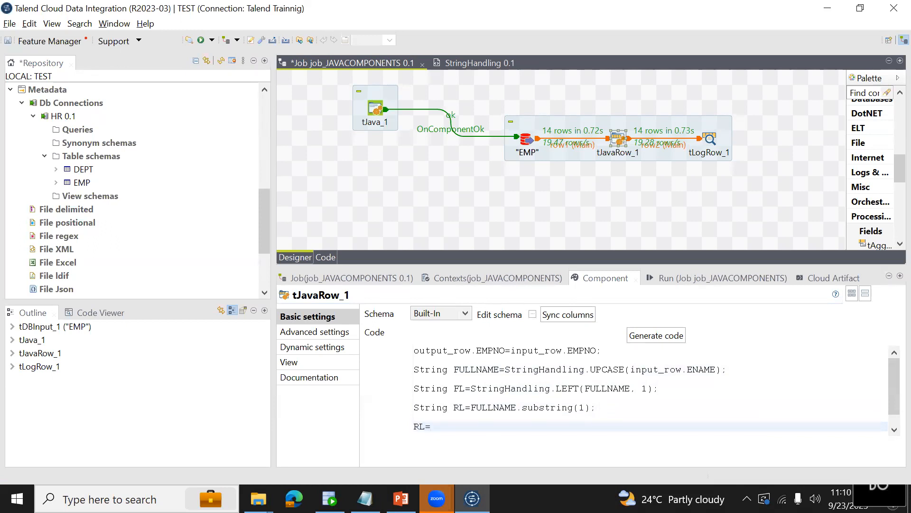
type("RL=RL.")
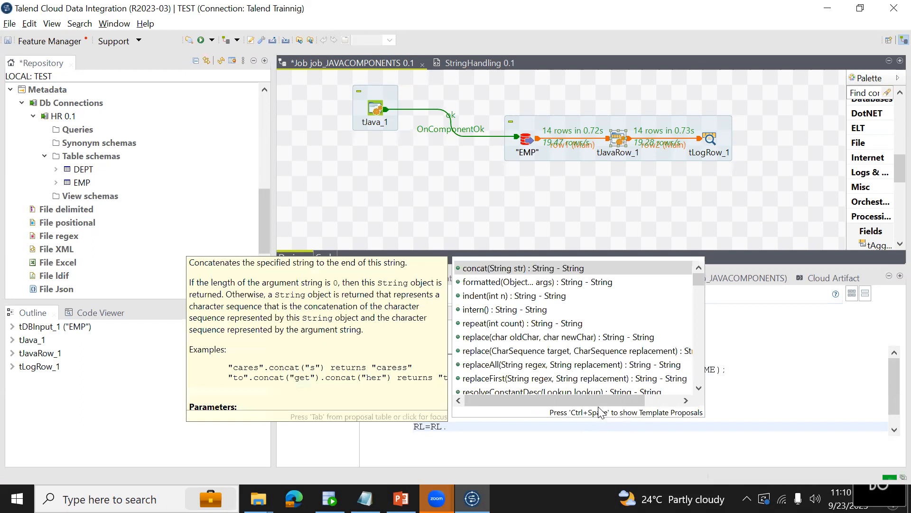
type("tol")
key("Down")
key("Up")
key("Return")
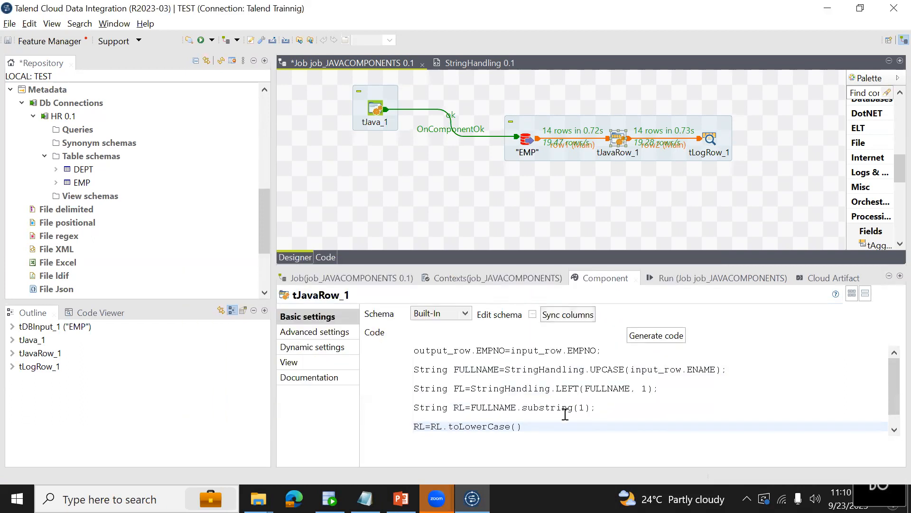
key("Return")
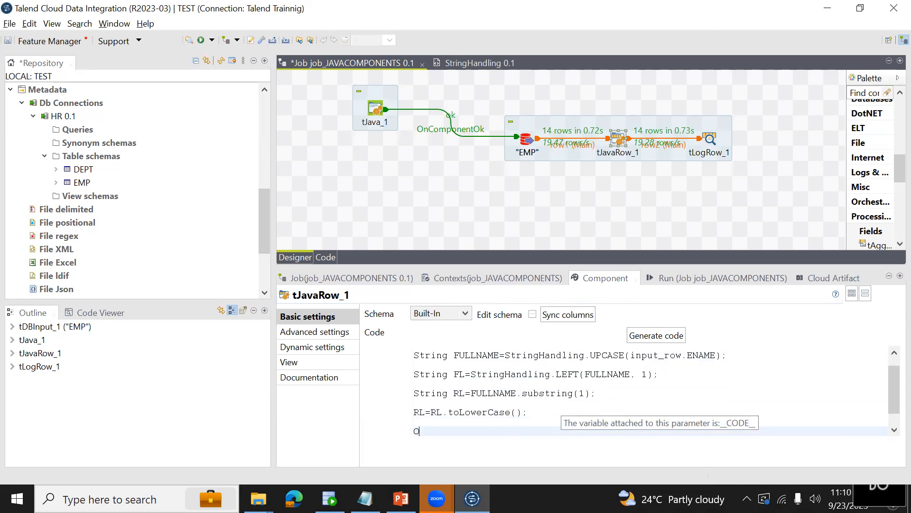
Add the line output_row.ENAME=RL; below RL=RL.toLowerCase(); in the tJavaRow_1 code and save the job.
type("output_")
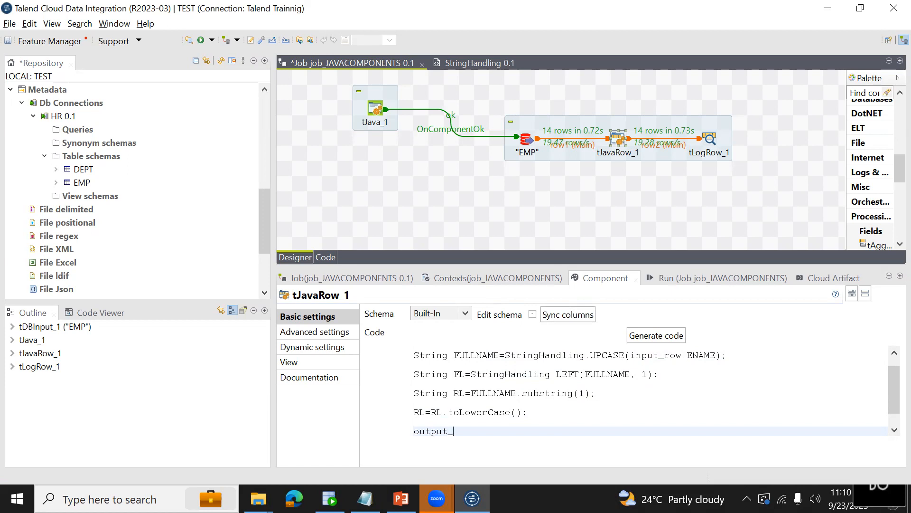
type("row.ENAME=RL;")
key("ctrl+s")
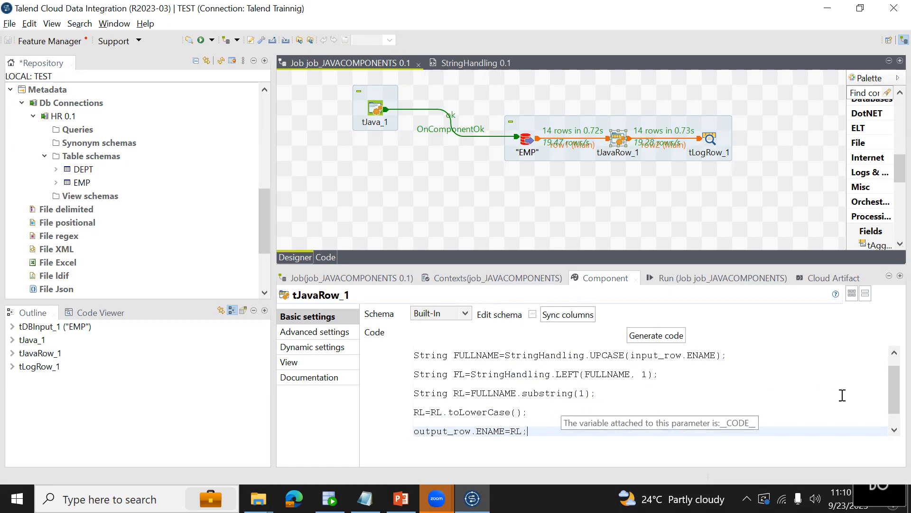
Review the tJavaRow_1 code from the EMPNO mapping through the FULLNAME, FL and RL lines.
scroll(889, 401, "up", 1)
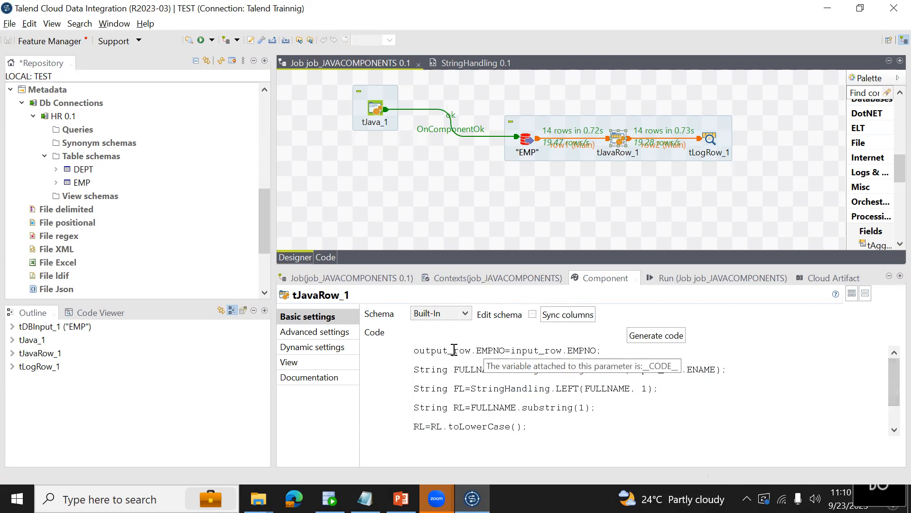
left_click_drag(482, 350, 544, 351)
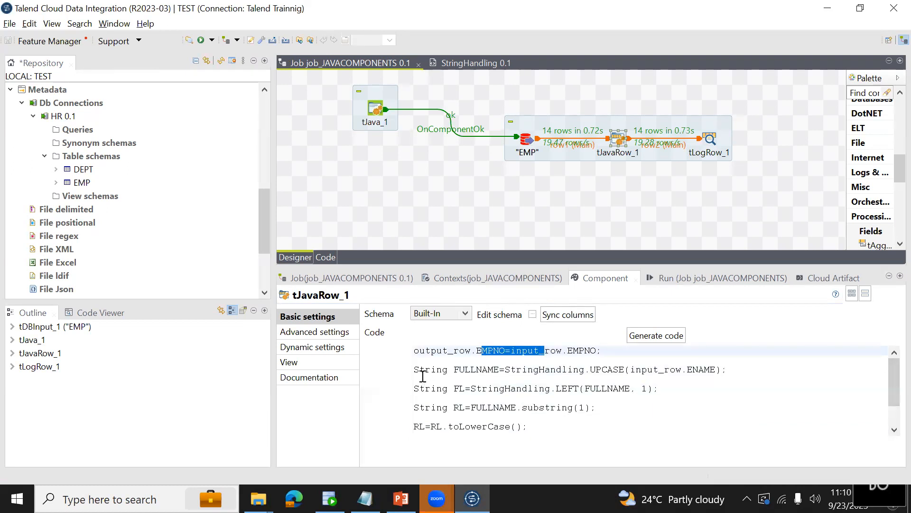
left_click_drag(414, 370, 543, 433)
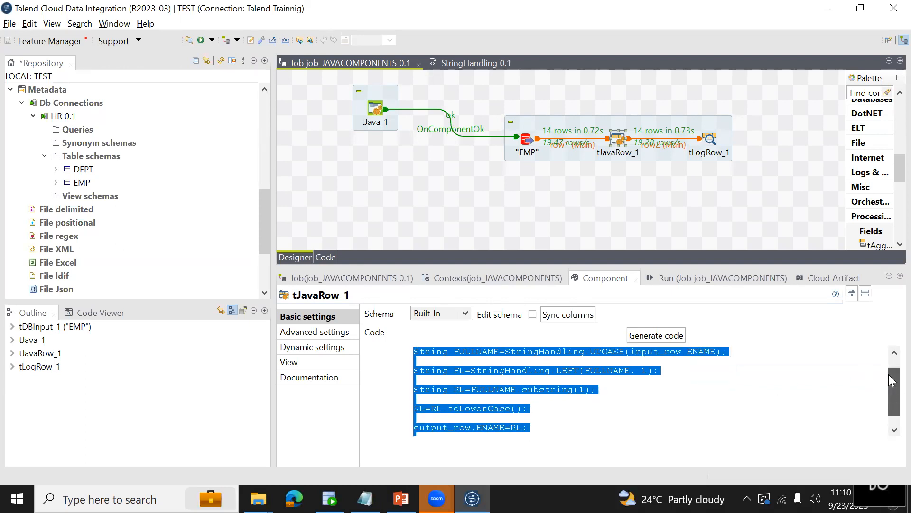
left_click_drag(893, 380, 892, 370)
left_click(451, 369)
left_click_drag(452, 370, 499, 370)
key("ctrl+c")
left_click_drag(635, 369, 670, 370)
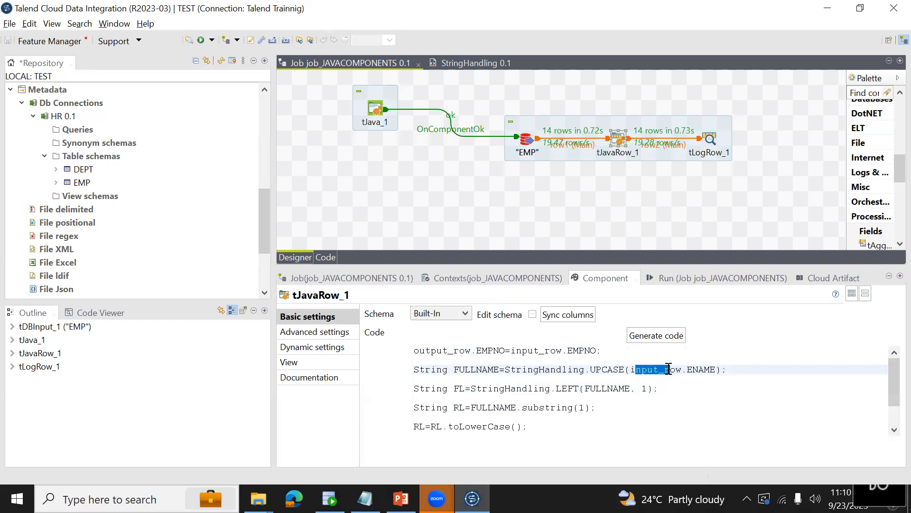
left_click_drag(596, 369, 608, 369)
left_click_drag(455, 407, 535, 425)
Enter FULLNAME=FL.concat(RL); on the line directly below RL=RL.toLowerCase(); in the tJavaRow_1 code.
left_click(450, 426)
left_click(535, 426)
key("Return")
type("output_row.ENAME=RL;")
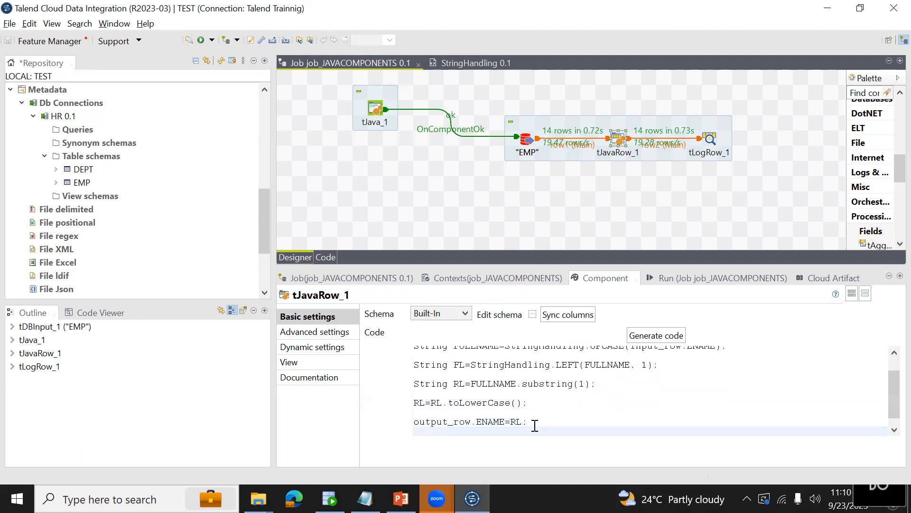
key("Up")
key("Return")
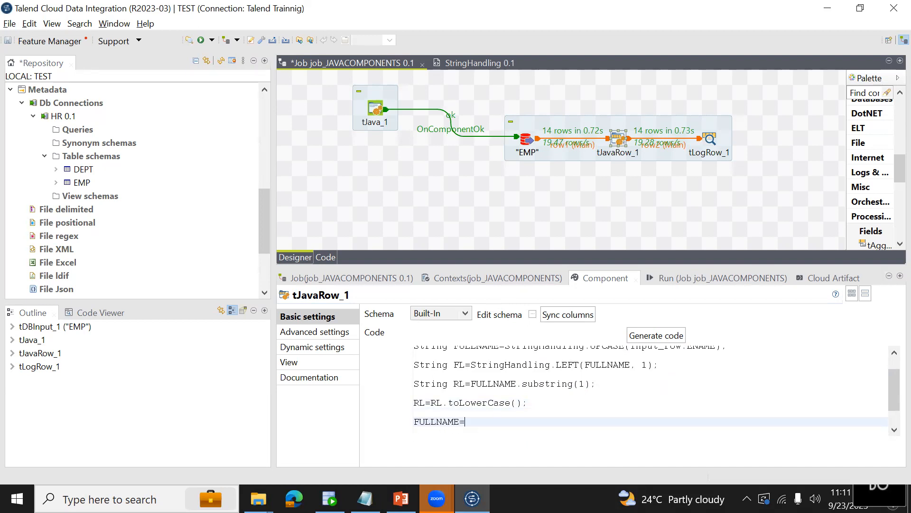
type("FULLNAME=FL.con")
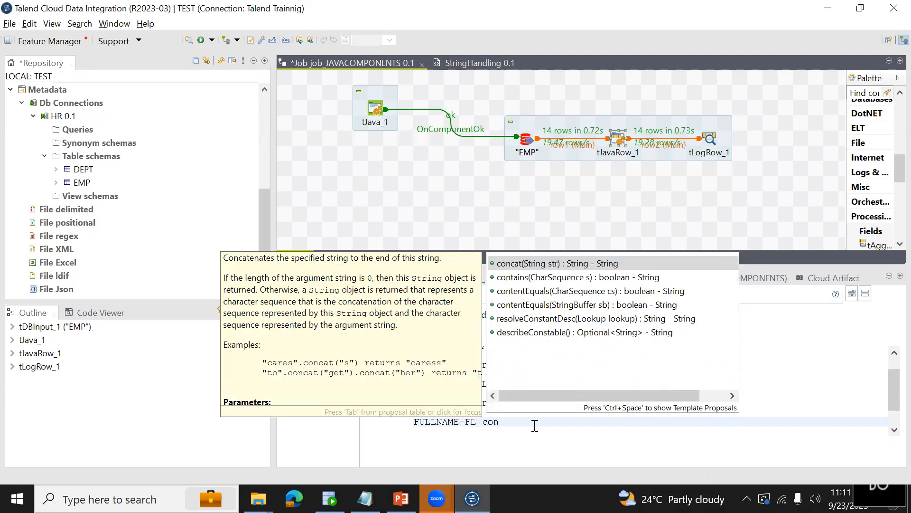
double_click(527, 264)
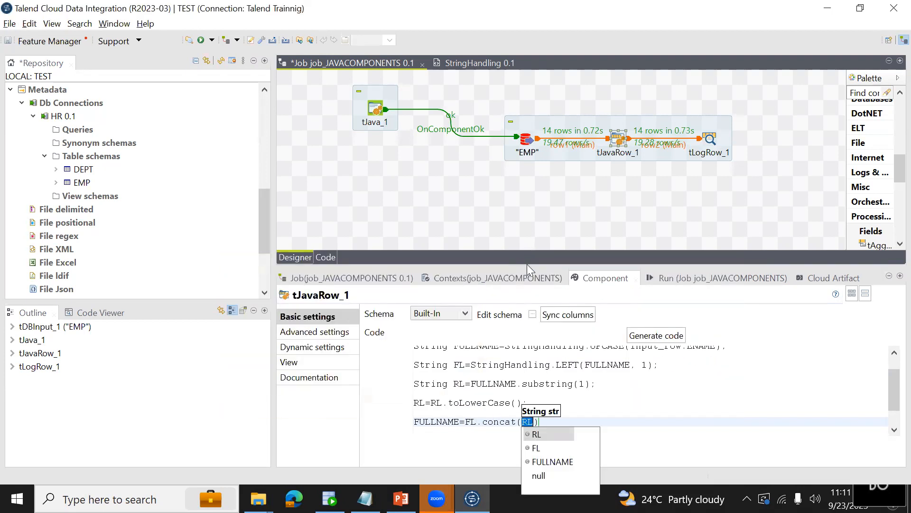
key("Return")
type(";")
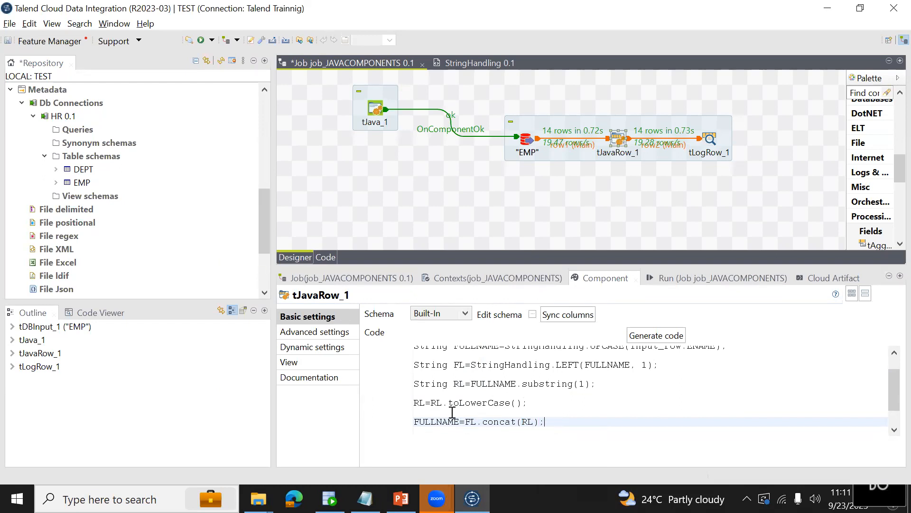
End the code with output_row.ENAME=FULLNAME; below the concat line and save the job.
left_click(431, 403)
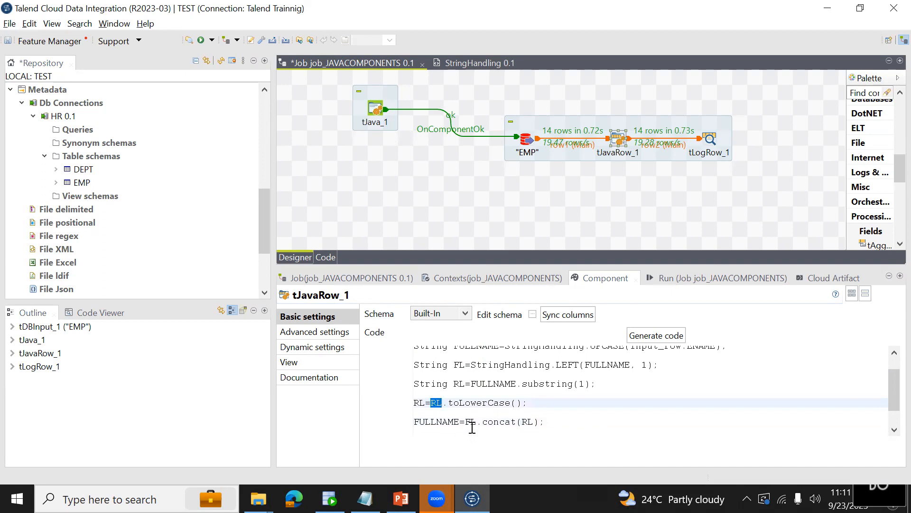
left_click(450, 421)
key("Down")
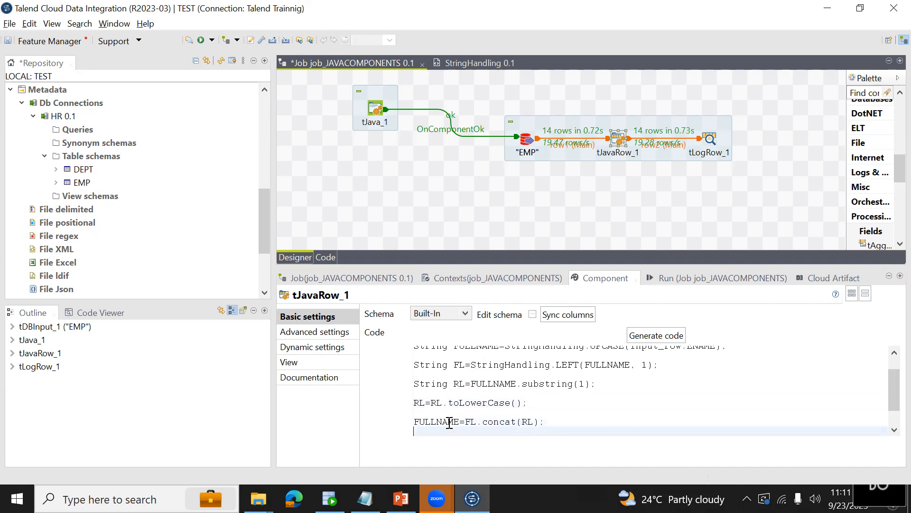
key("ctrl+v")
key("ctrl+s")
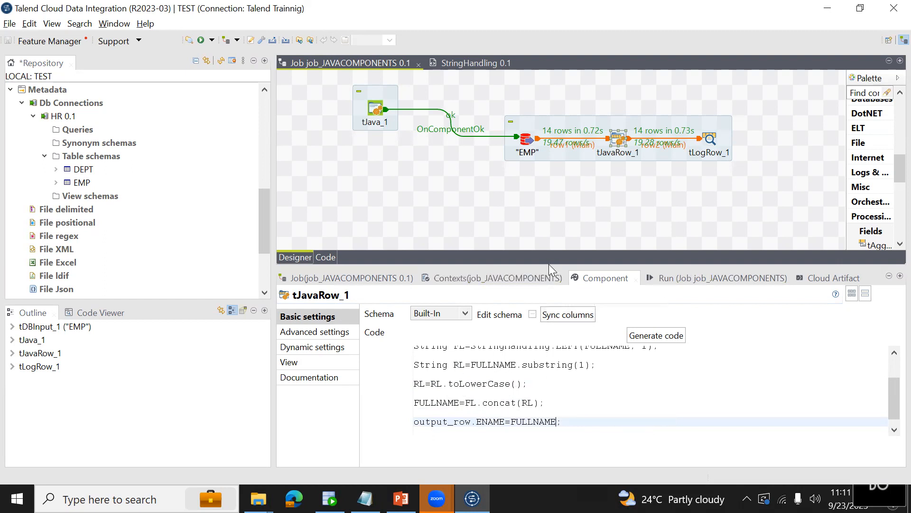
Enlarge the tJavaRow_1 settings area to show the entire code and review the FULLNAME logic and ENAME assignment.
left_click_drag(548, 264, 542, 190)
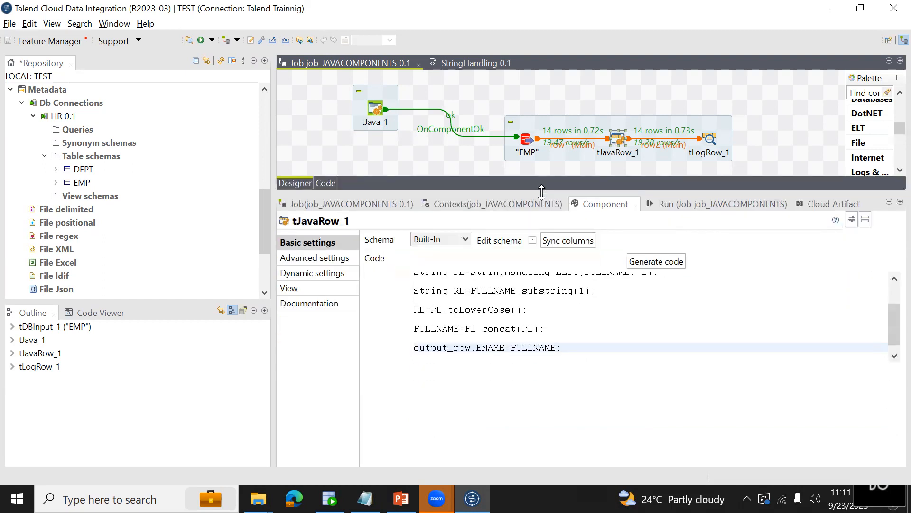
left_click_drag(414, 295, 565, 373)
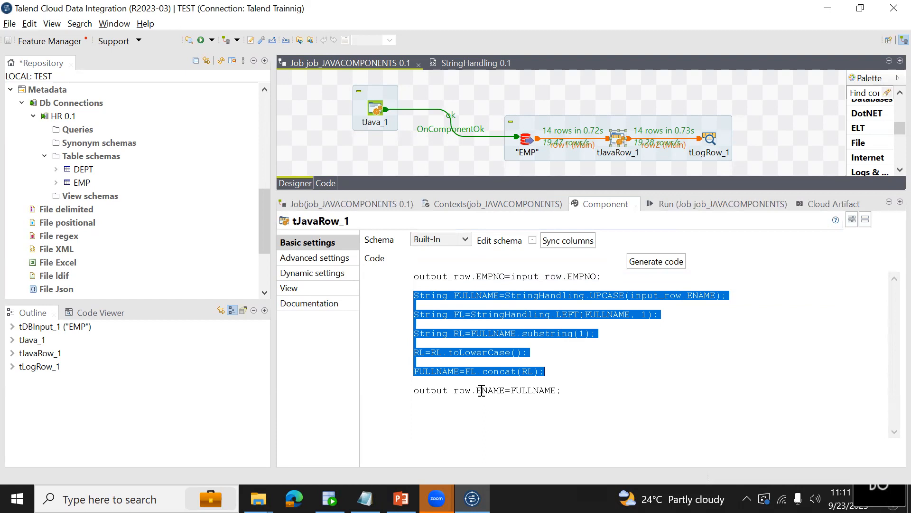
left_click_drag(505, 391, 413, 391)
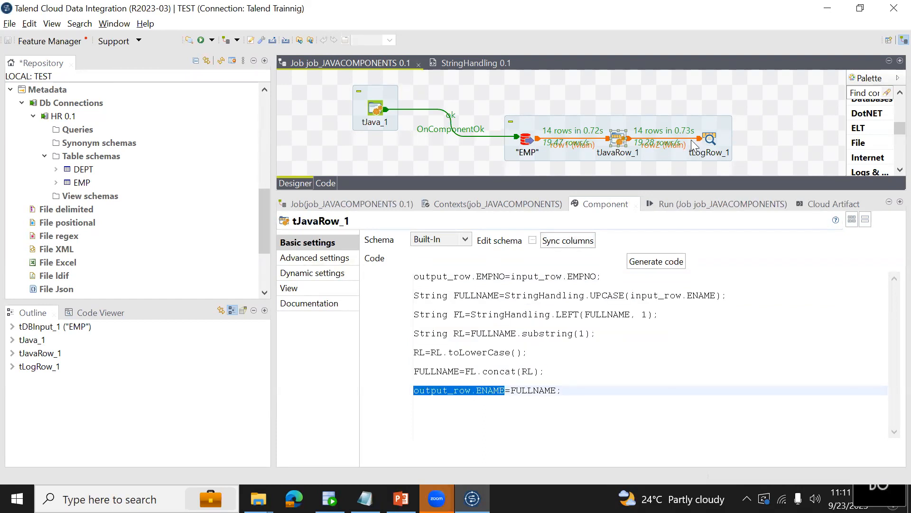
Run job_JAVACOMPONENTS and examine the ENAME values in the tLogRow_1 output.
left_click(678, 200)
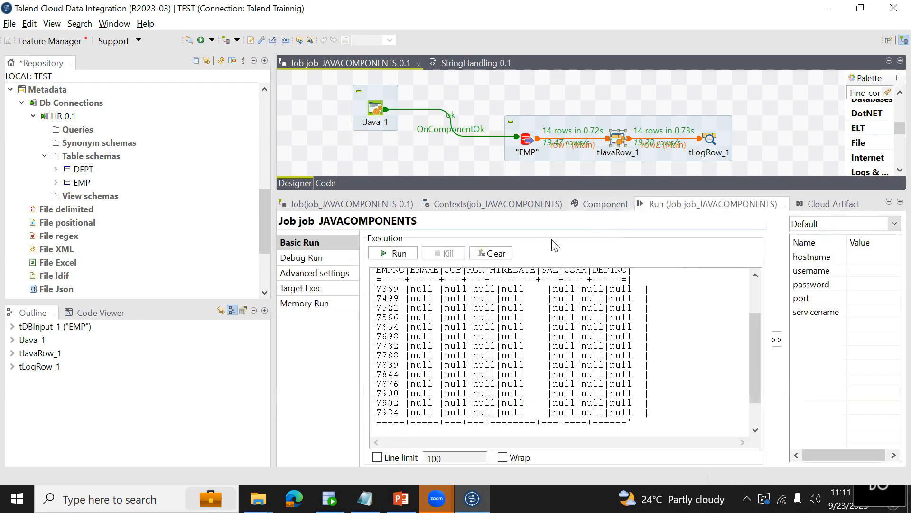
left_click(416, 255)
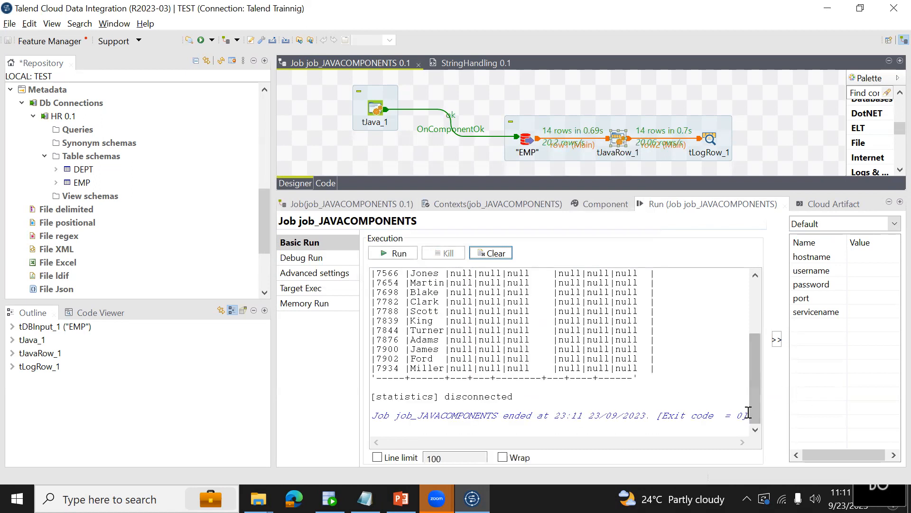
left_click_drag(758, 344, 747, 300)
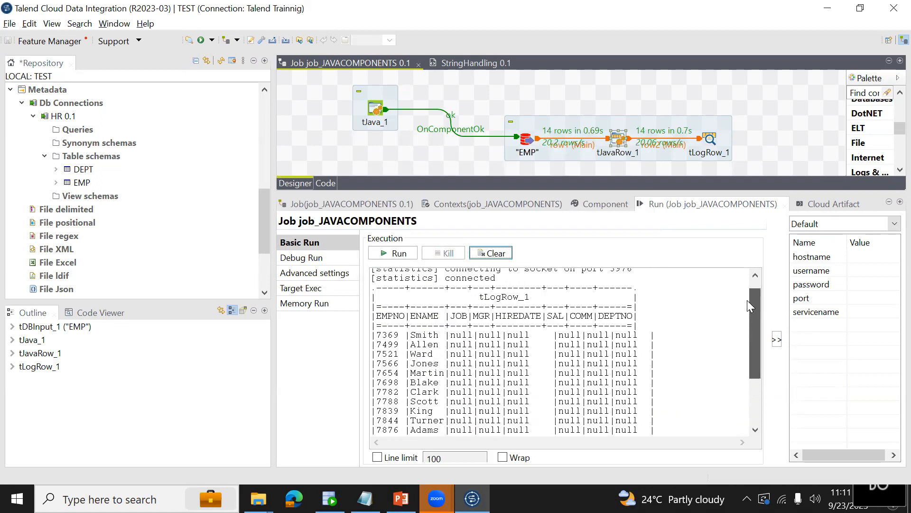
left_click_drag(413, 335, 444, 417)
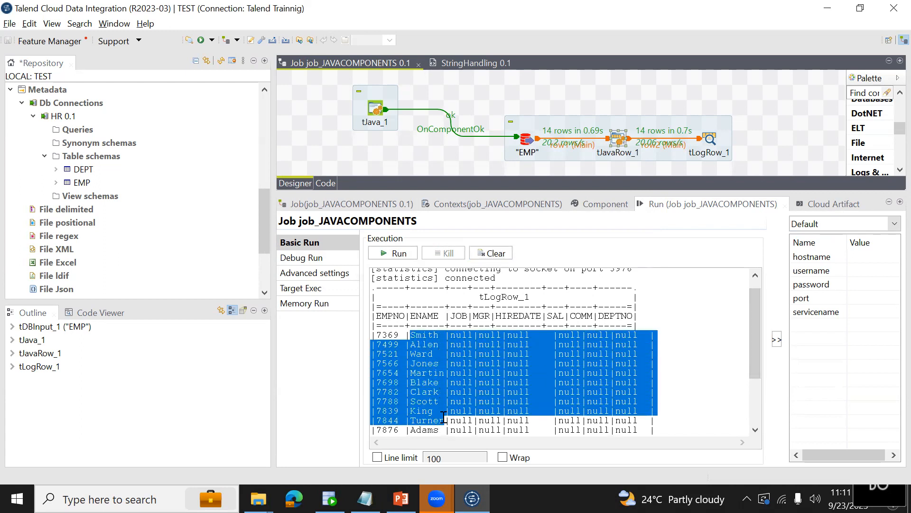
Open the schema editor of tJavaRow_1 and enlarge it to show all input and output columns.
left_click(621, 138)
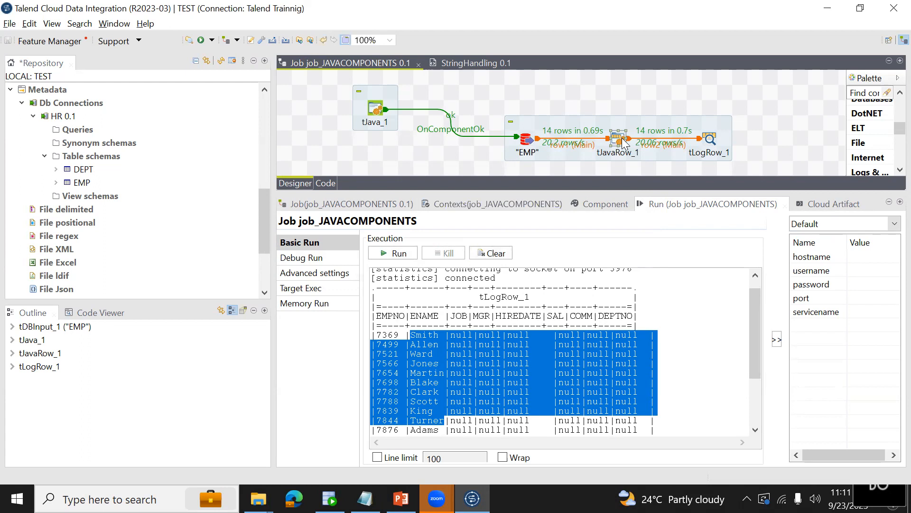
left_click(609, 215)
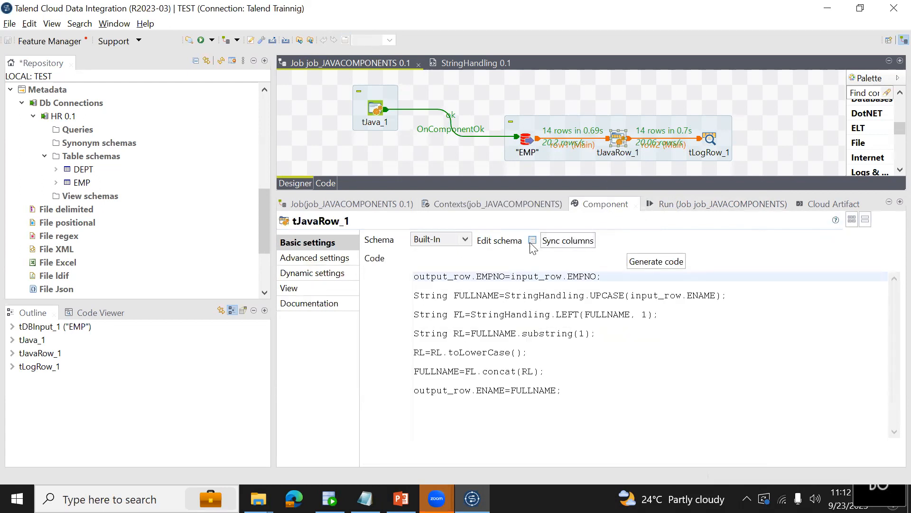
left_click(712, 140)
left_click(617, 139)
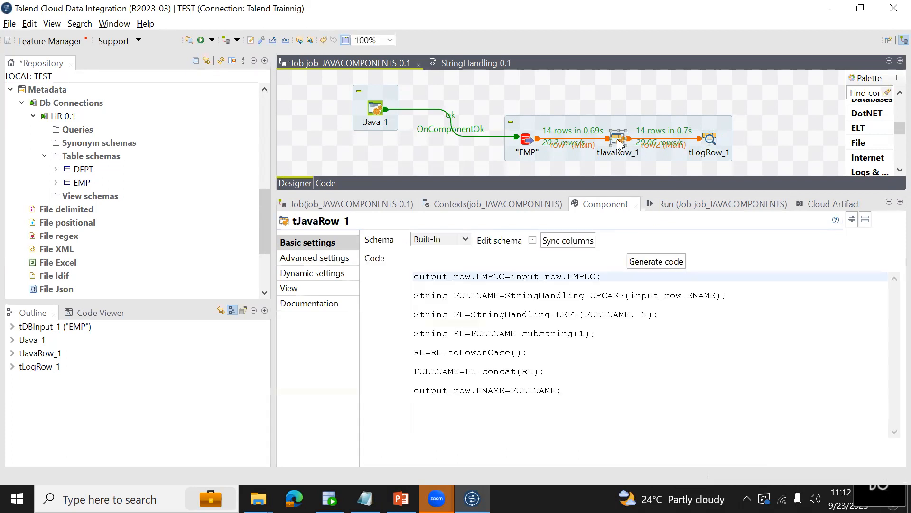
left_click(533, 241)
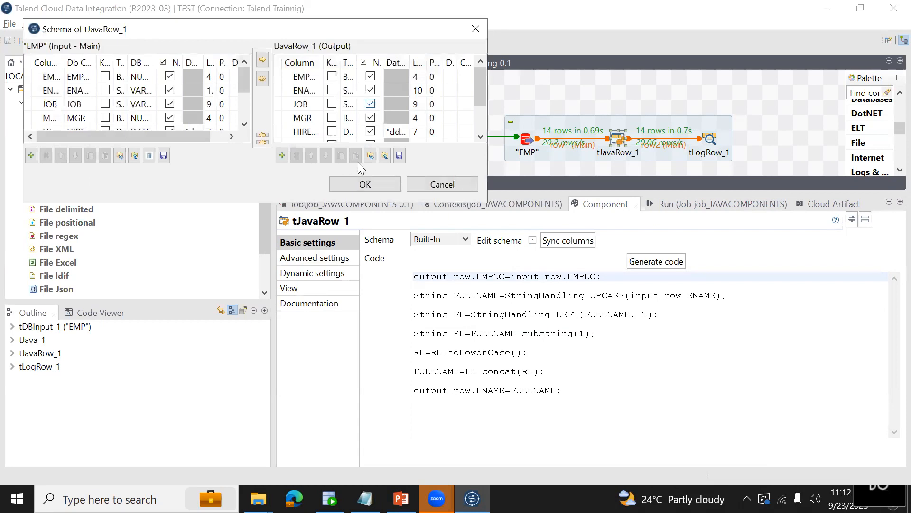
left_click_drag(381, 208, 381, 290)
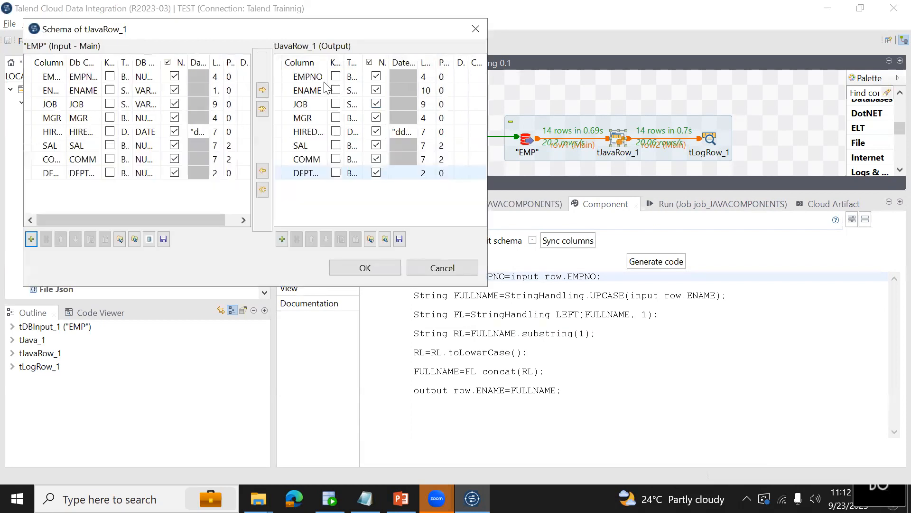
Remove JOB, MGR and DEPTNO from the tJavaRow_1 output schema, then accept and propagate the changes.
left_click(311, 103)
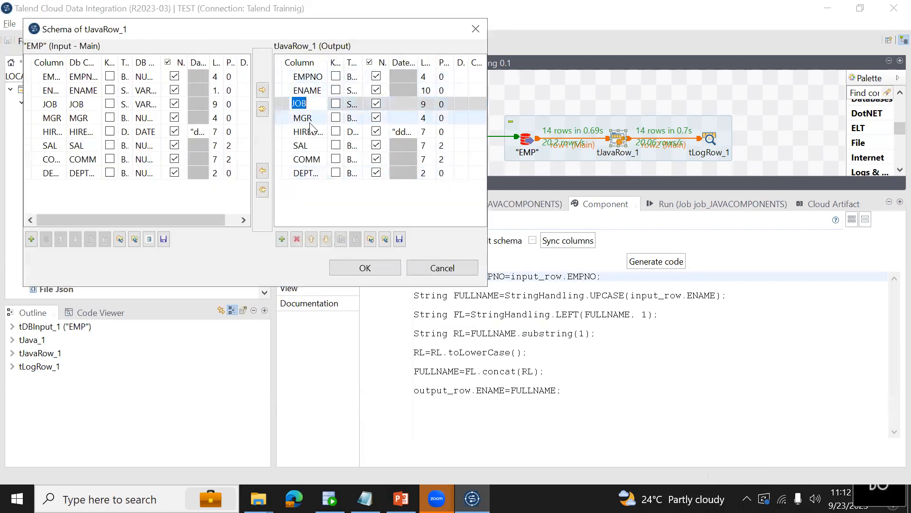
left_click(298, 240)
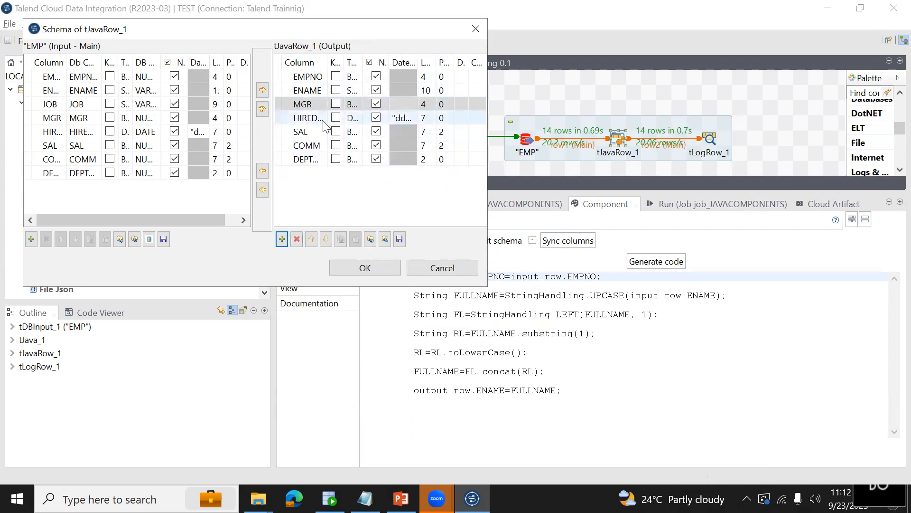
left_click(309, 103)
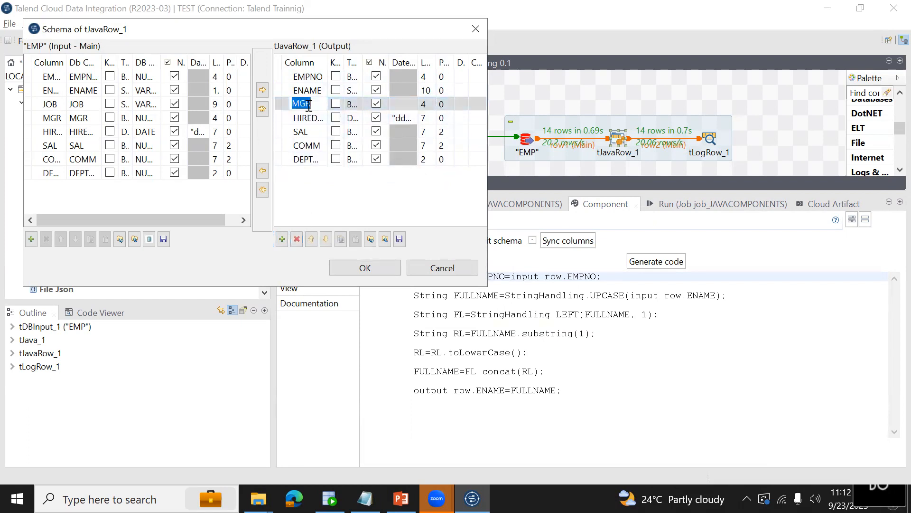
left_click(296, 239)
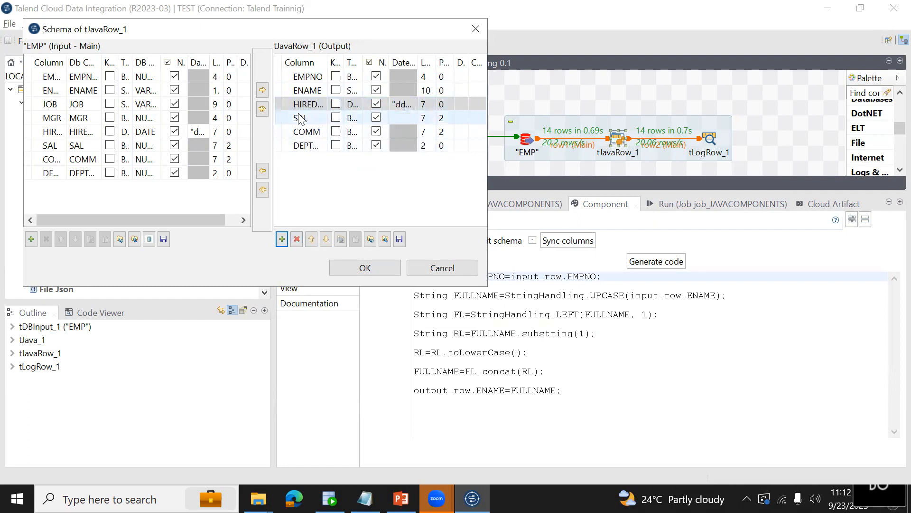
left_click(298, 117)
left_click(300, 145)
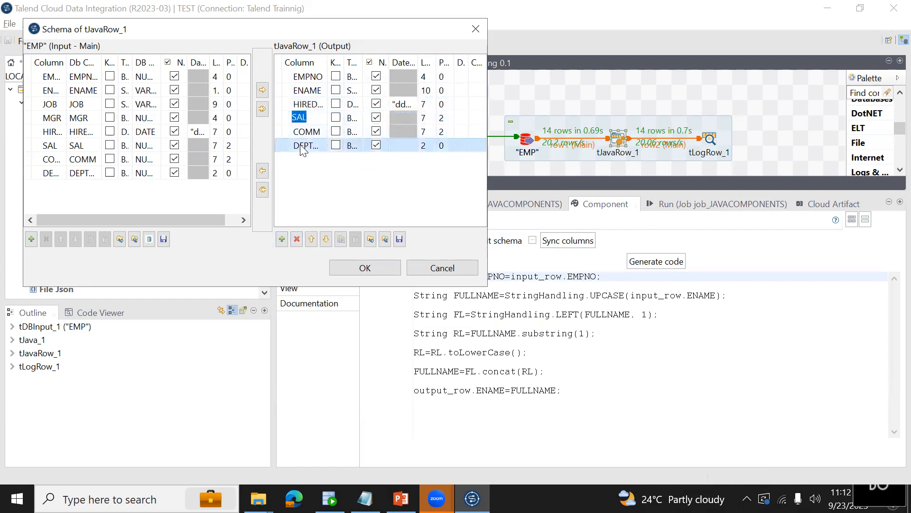
left_click(297, 240)
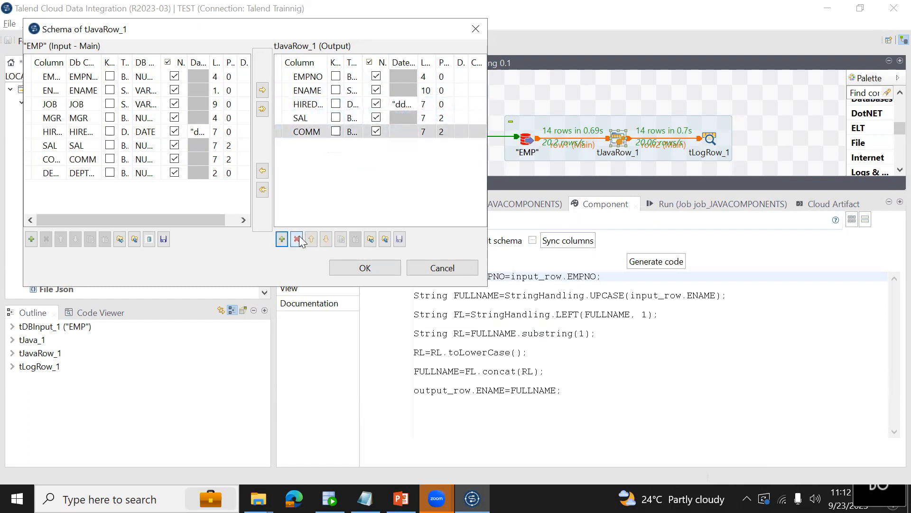
left_click(363, 266)
left_click(549, 260)
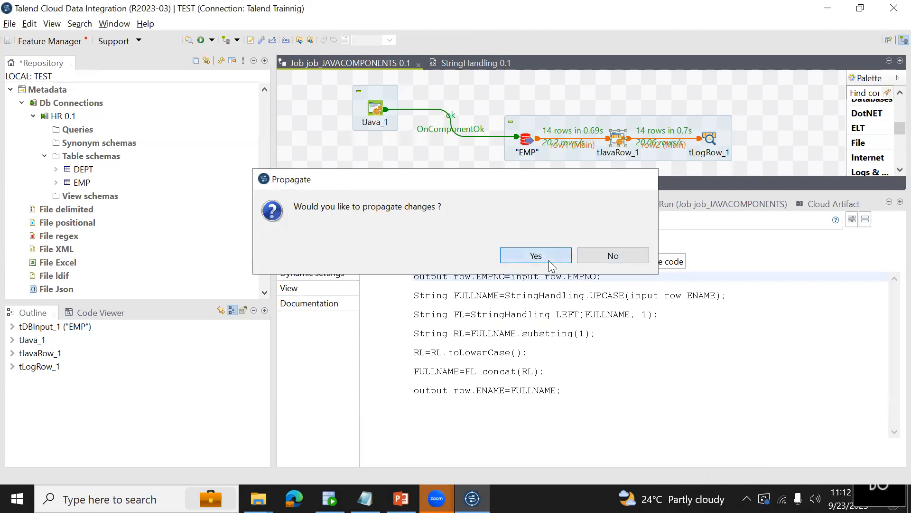
Synchronize the tLogRow_1 columns with the preceding tJavaRow_1 component.
left_click(715, 139)
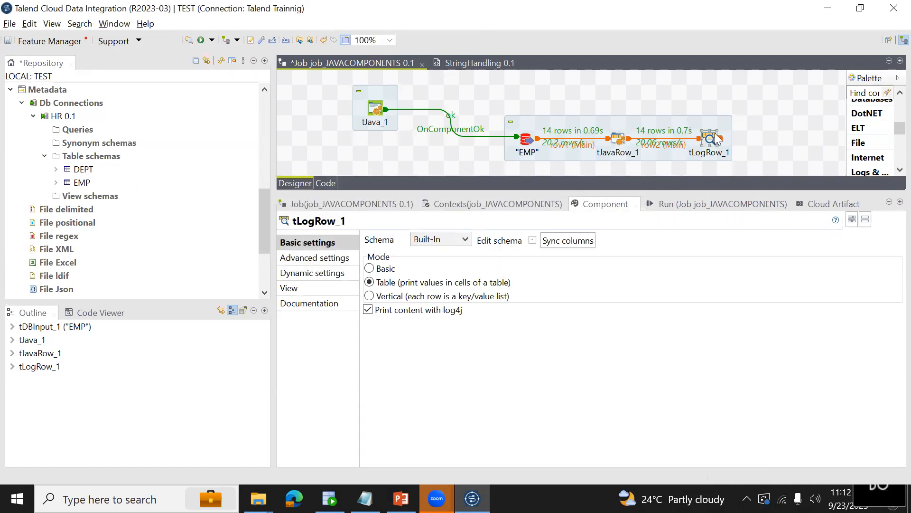
left_click(549, 245)
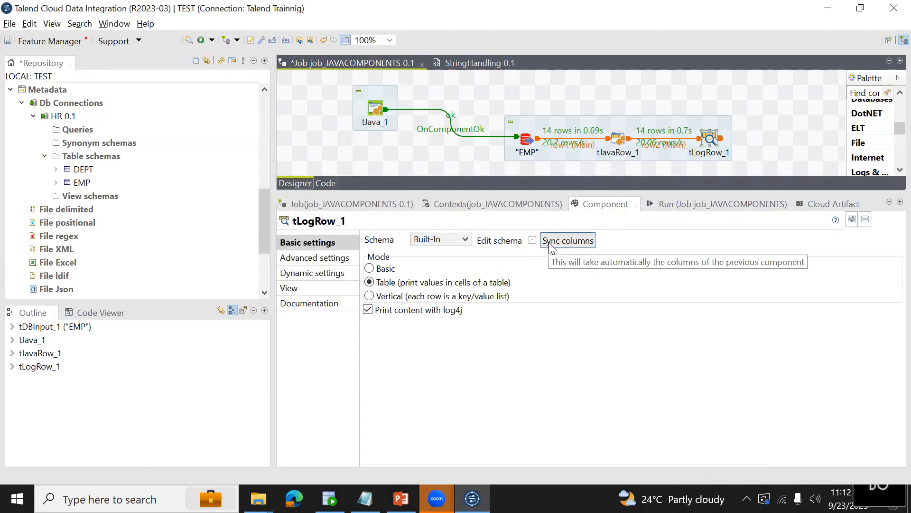
Open the tLogRow_1 schema, enlarge it to compare its input and output columns, and accept it.
left_click(532, 240)
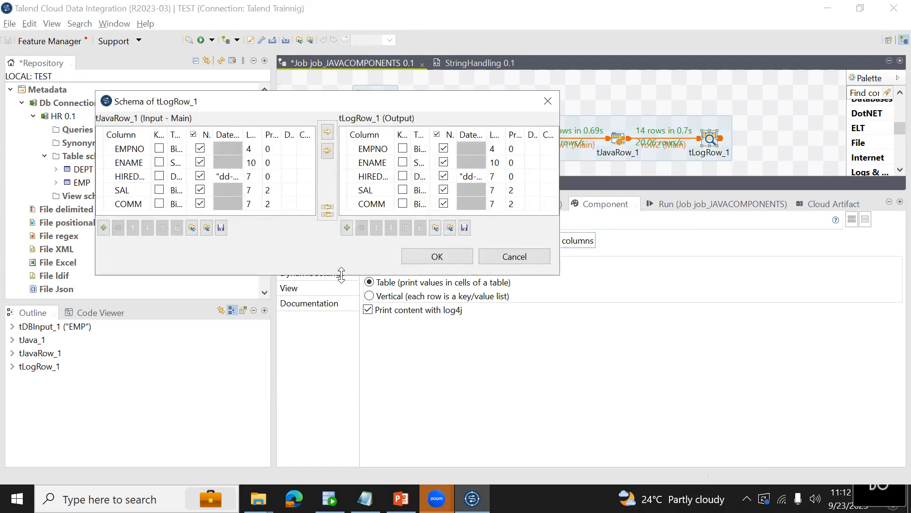
left_click_drag(342, 275, 341, 382)
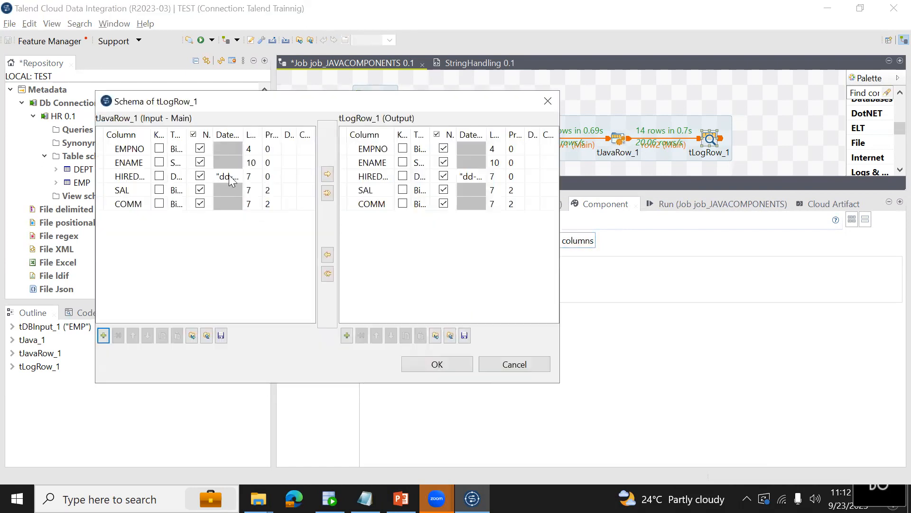
left_click(437, 365)
Check the HIREDATE column name in the tJavaRow_1 output schema and close the editor without changes.
left_click(619, 139)
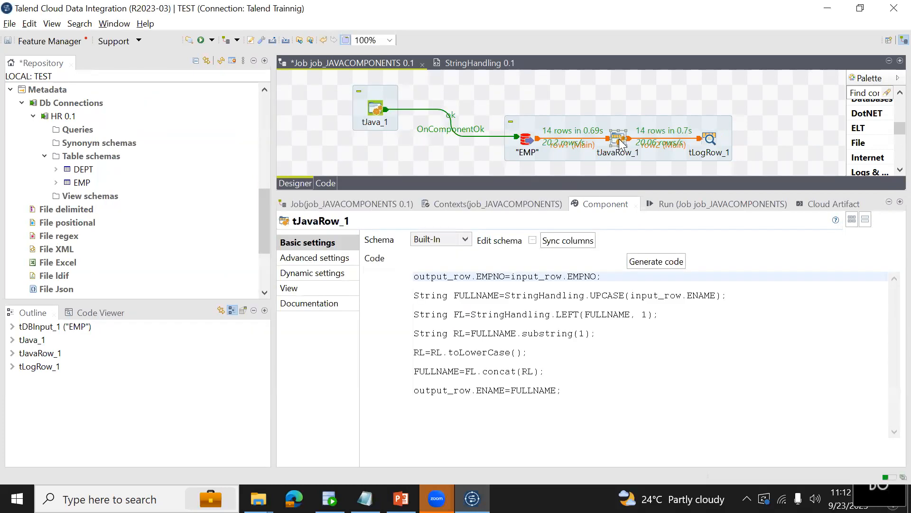
left_click(532, 240)
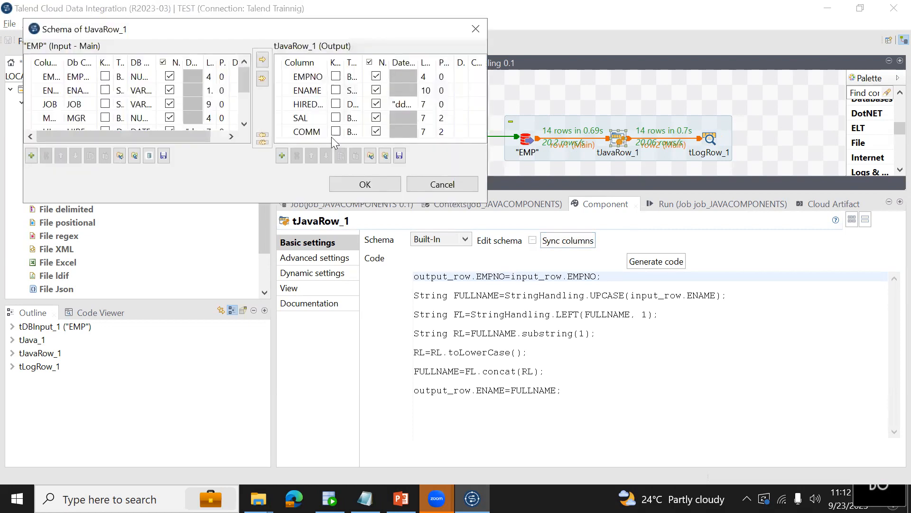
left_click(309, 104)
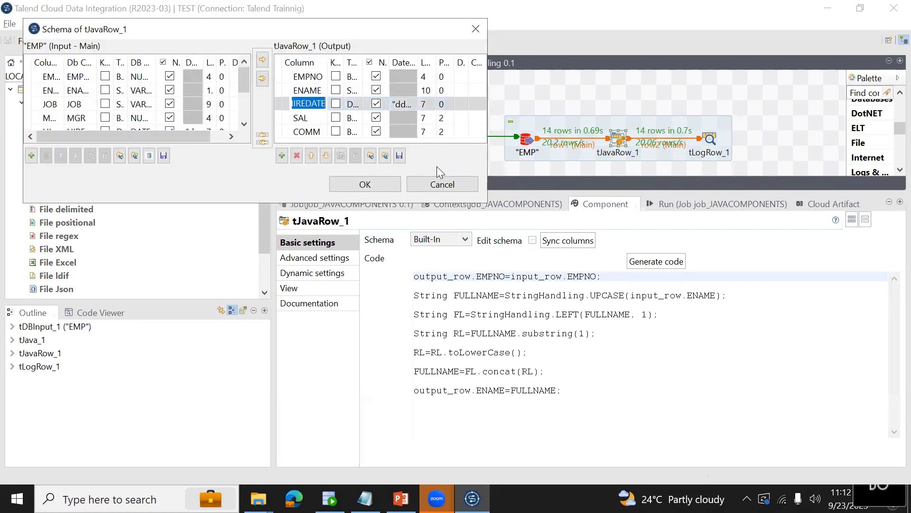
left_click(441, 184)
Append the line output_row.HIREDATE=input_row.HIREDATE; to the end of the tJavaRow_1 code.
left_click(589, 398)
key("Return")
type("out")
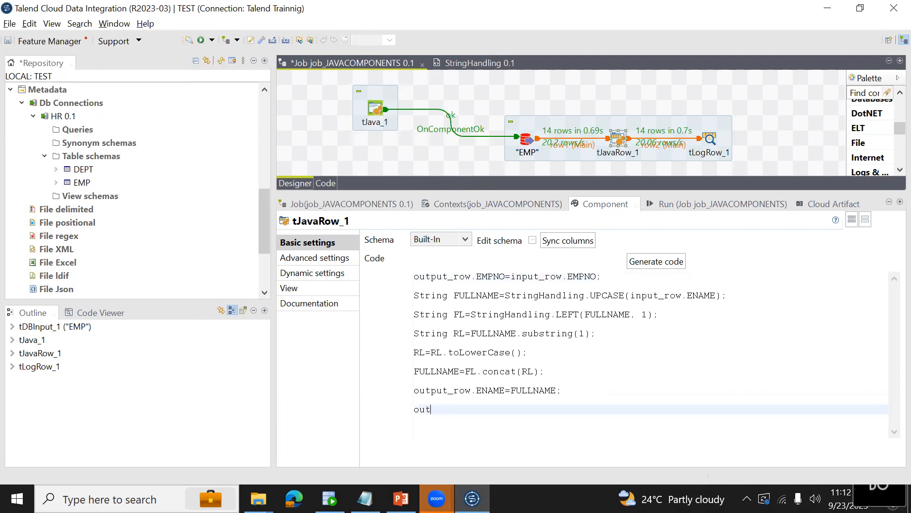
type("put_row.HIREDATE=input_row.HIRE")
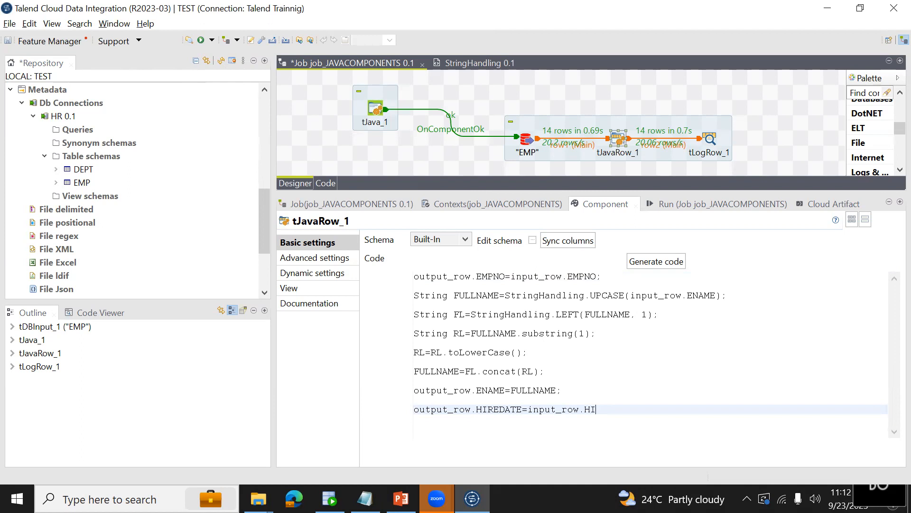
type("DATE;")
key("Return")
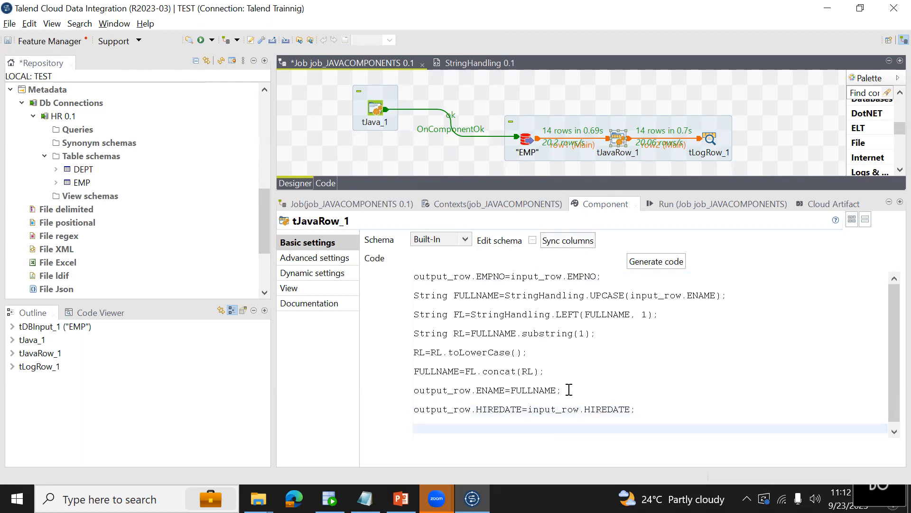
Add the line output_row.SAL=input_row.SAL; below the HIREDATE assignment in the tJavaRow_1 code.
type("out")
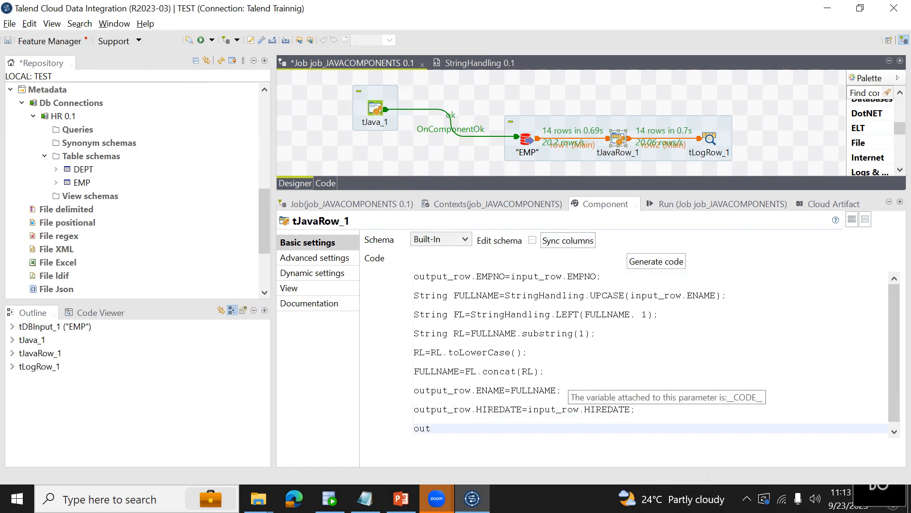
type("put_row.SAL=in")
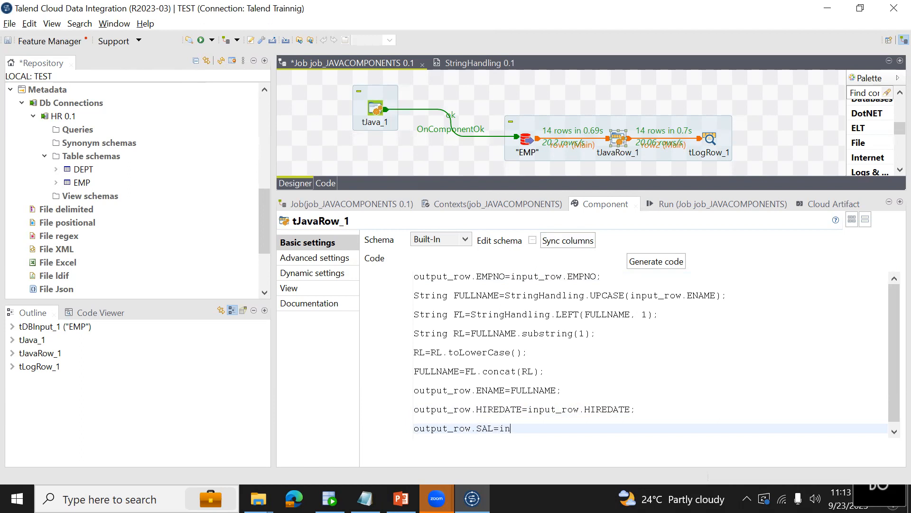
type("put_row.SAL;")
key("Return")
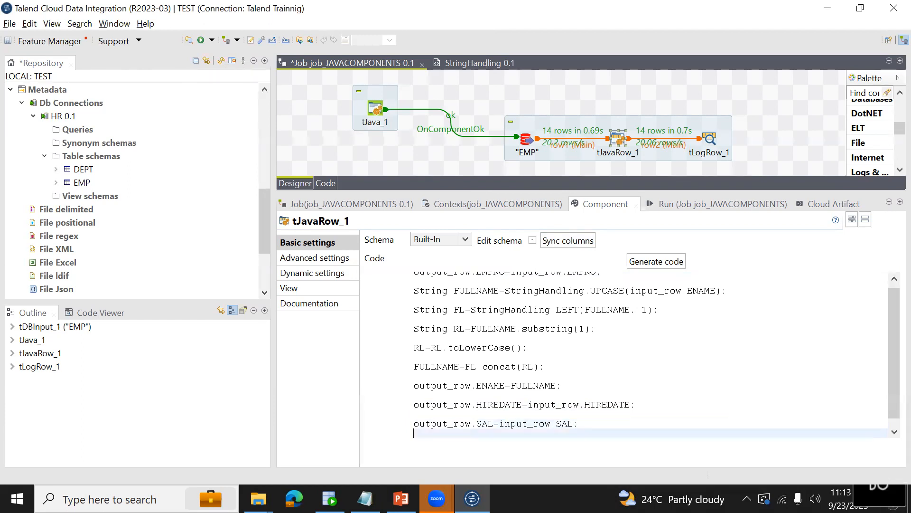
Add the line output_row.COMM=inpt_row.COMM; below the SAL assignment and save the job.
type("outp")
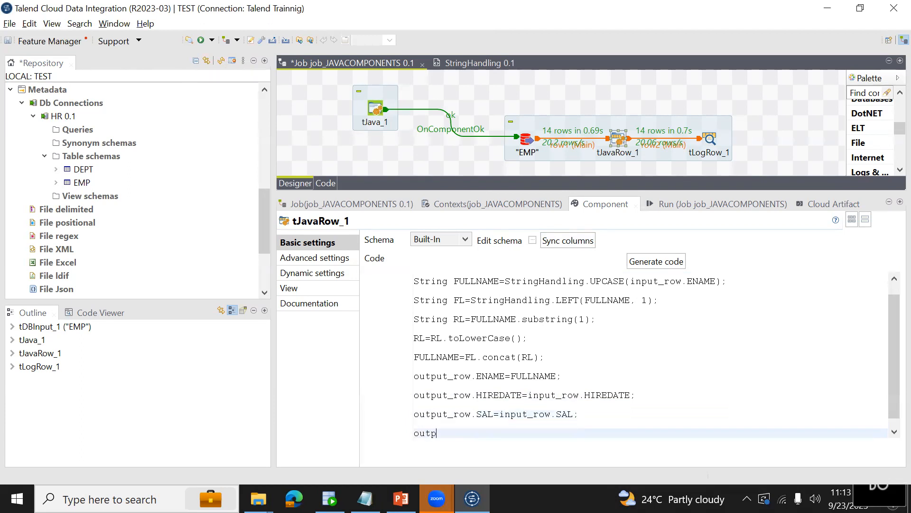
type("ut_row.COMM=inpt_row.COMM;")
key("ctrl+s")
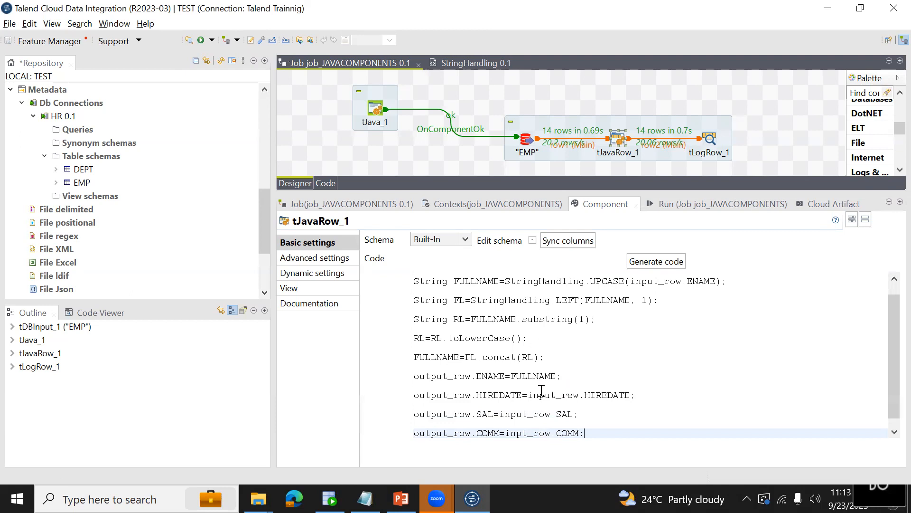
Recheck the output columns in the tJavaRow_1 schema and try to run job_JAVACOMPONENTS.
left_click(533, 239)
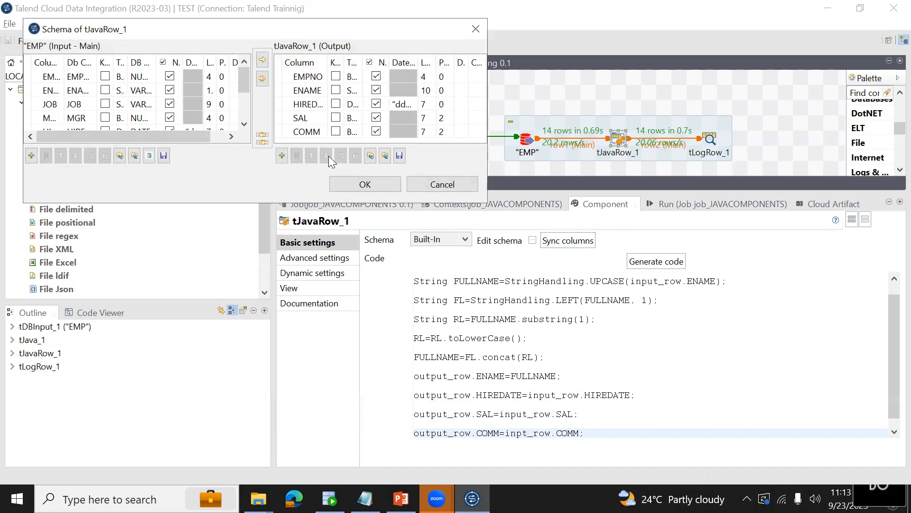
left_click(364, 185)
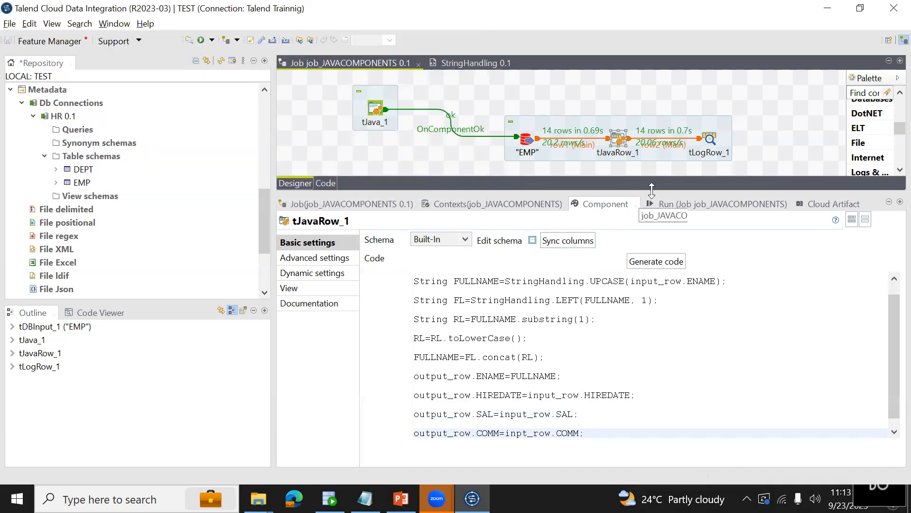
left_click(669, 203)
left_click(393, 253)
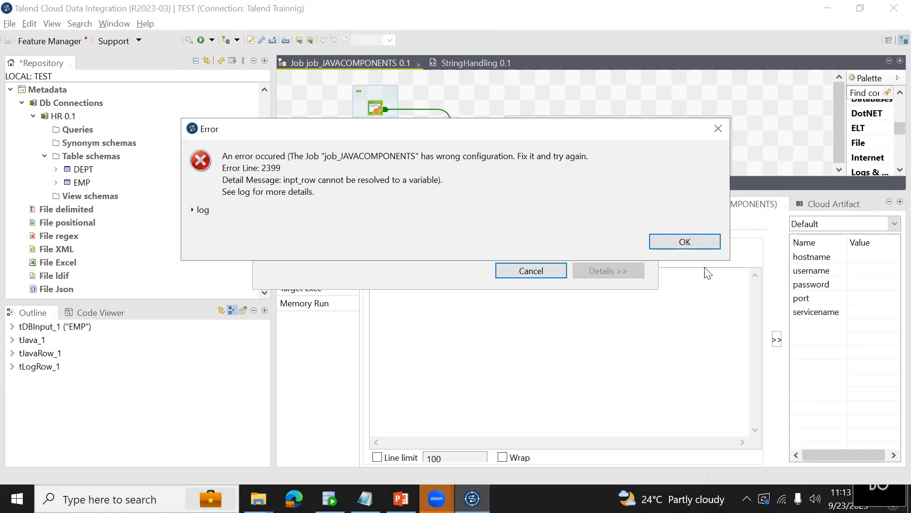
left_click(685, 242)
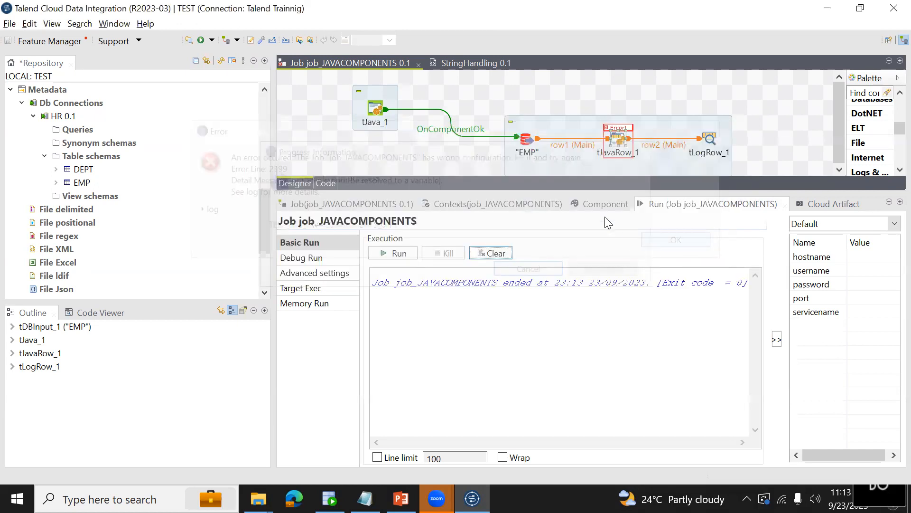
Correct inpt_row to input_row in the COMM assignment of the tJavaRow_1 code and save the job.
left_click(588, 202)
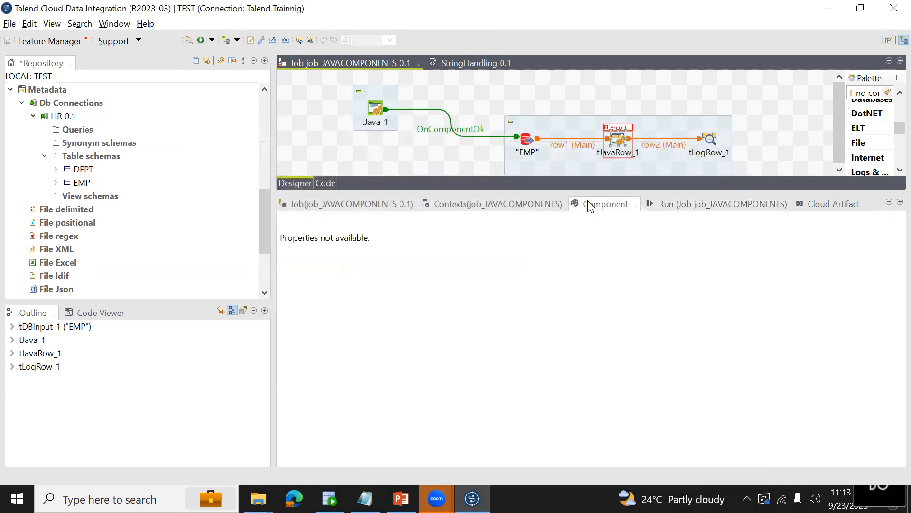
left_click(618, 147)
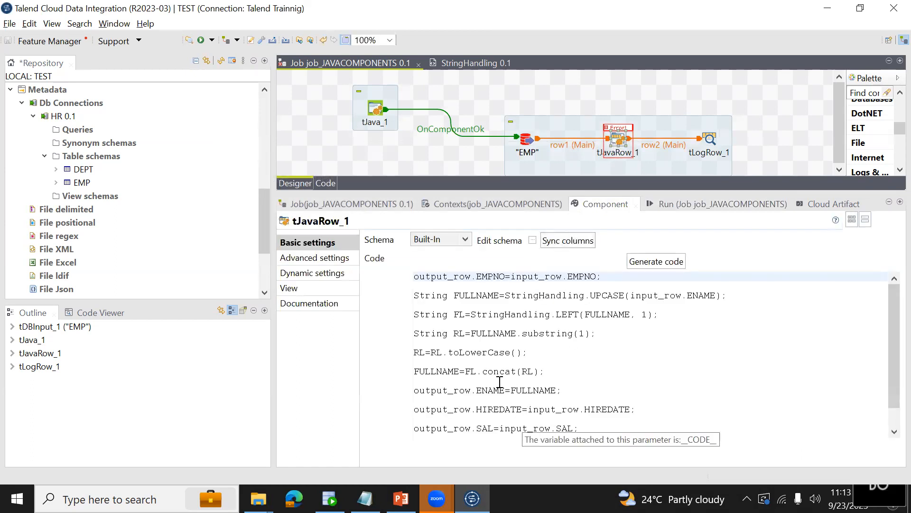
left_click(546, 412)
left_click(584, 430)
key("Down")
key("Down")
key("Down")
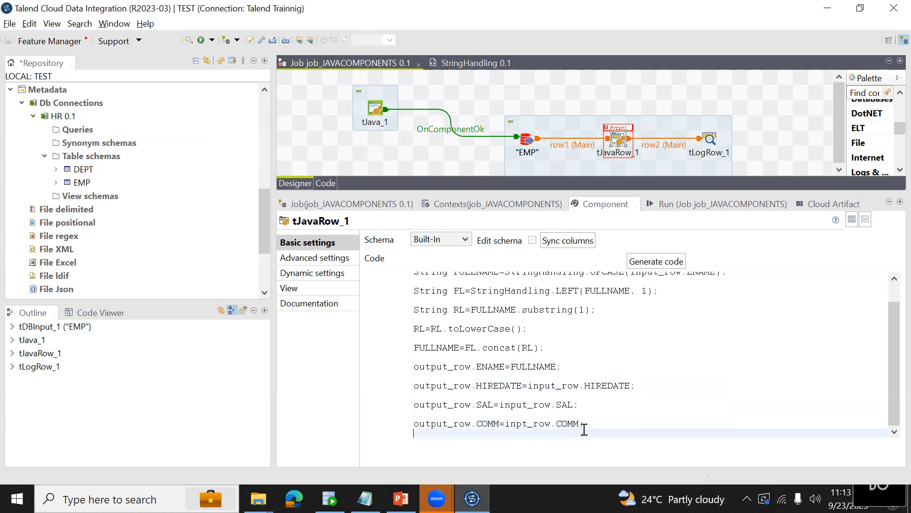
key("Up")
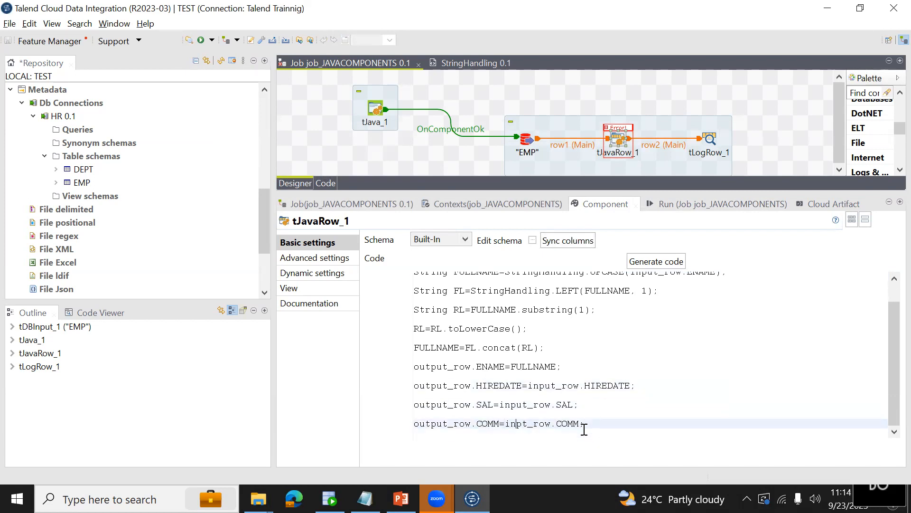
type("u")
key("BackSpace")
type("u")
key("ctrl+s")
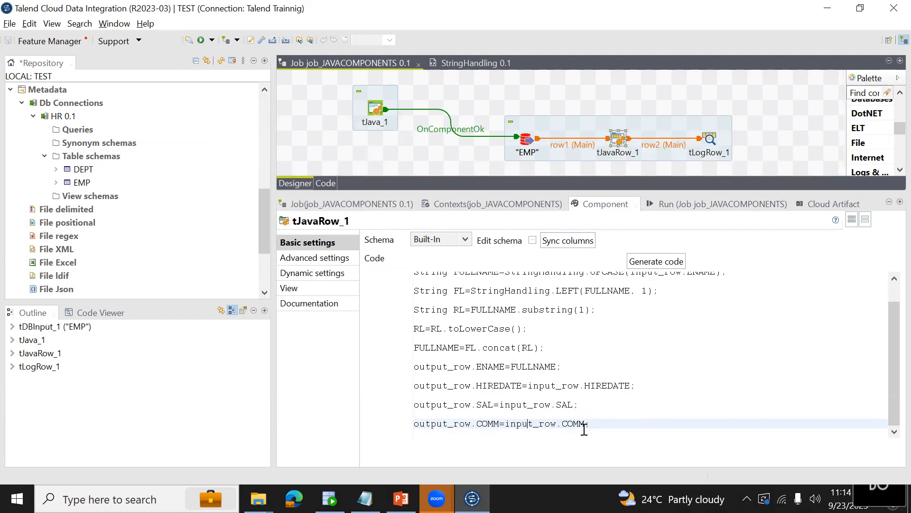
Run job_JAVACOMPONENTS and bring the complete output table with its column headers into view.
left_click(694, 204)
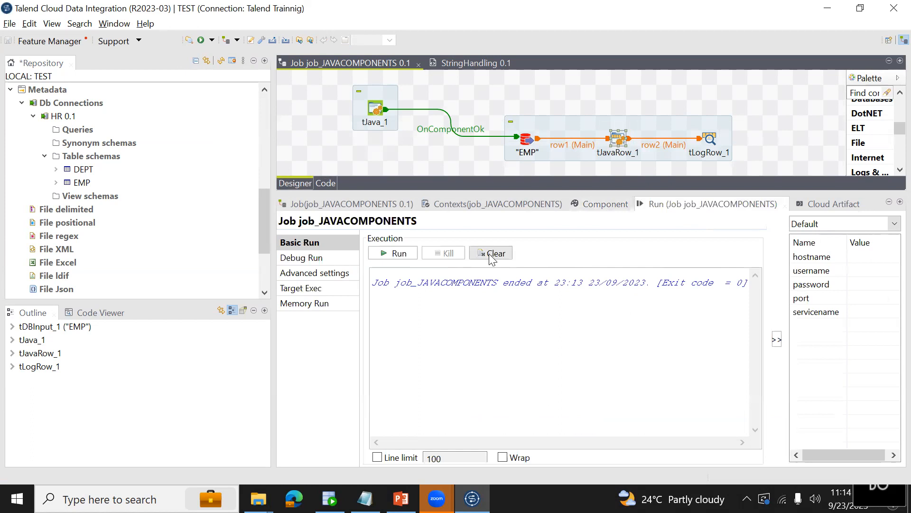
left_click(410, 250)
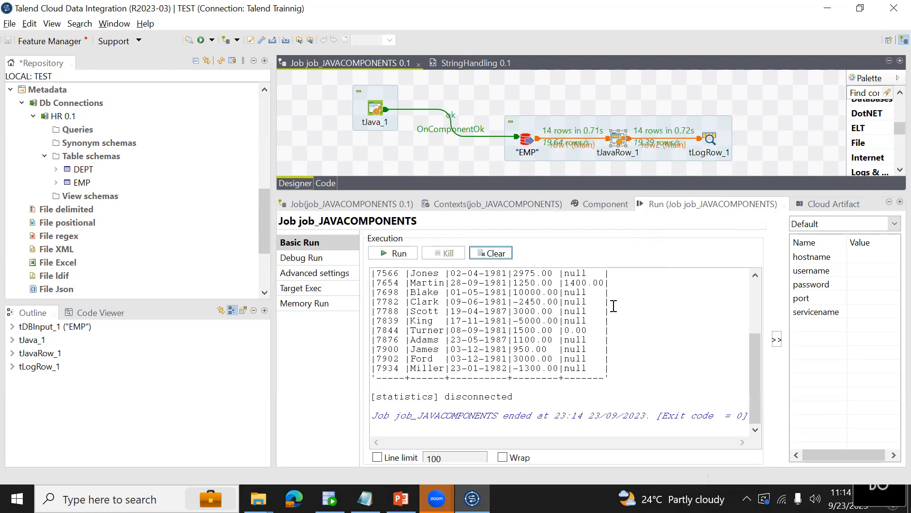
left_click(754, 296)
left_click_drag(755, 296, 757, 335)
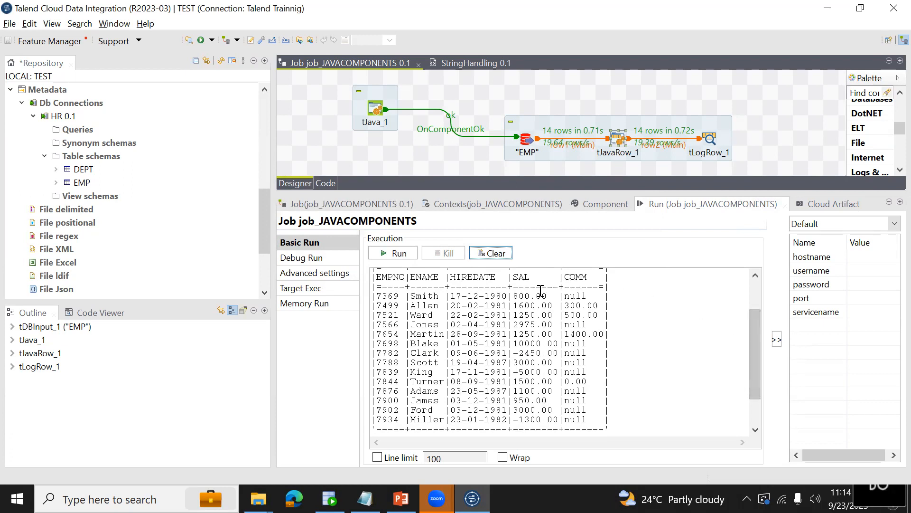
Examine the SAL and COMM values of the first employees in the job output.
left_click_drag(515, 296, 553, 334)
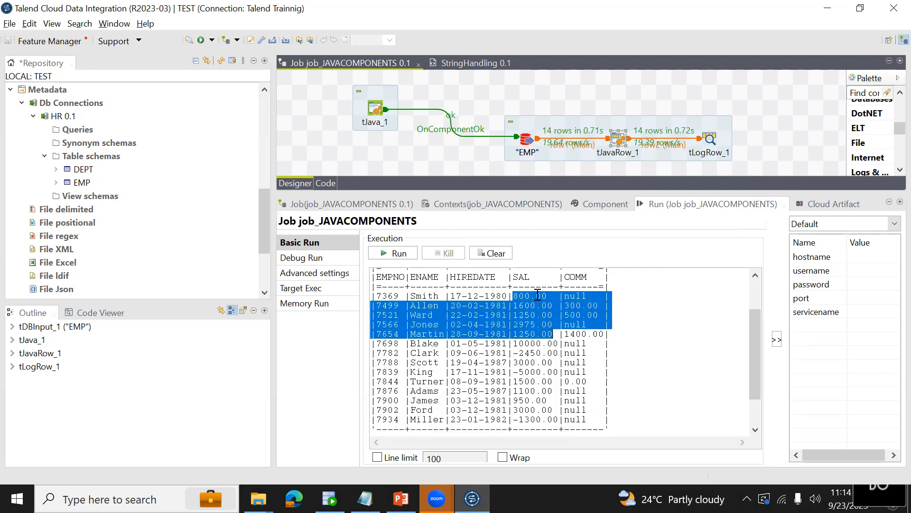
left_click(532, 294)
left_click_drag(536, 296, 548, 296)
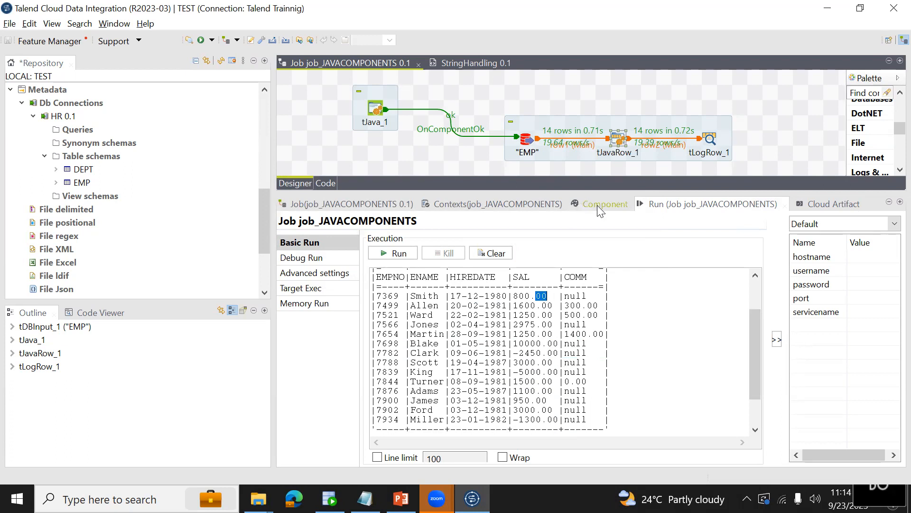
left_click(615, 145)
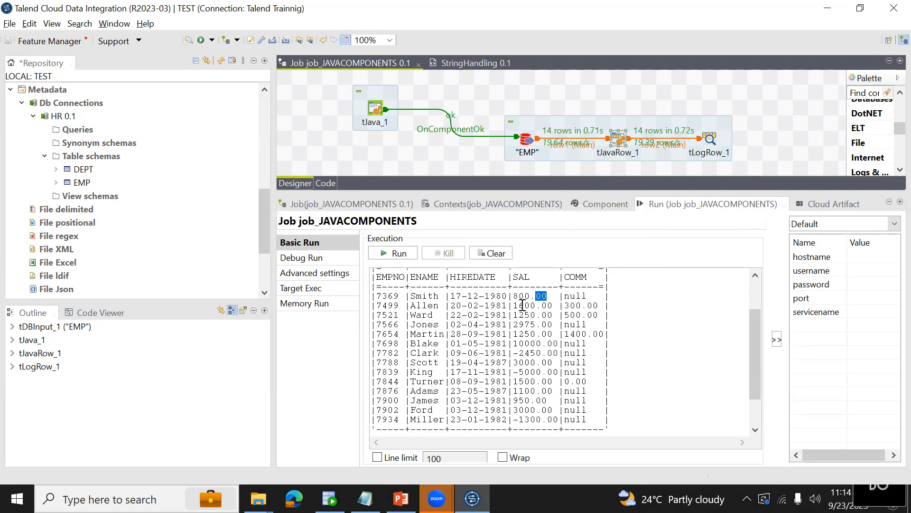
left_click_drag(515, 299, 599, 305)
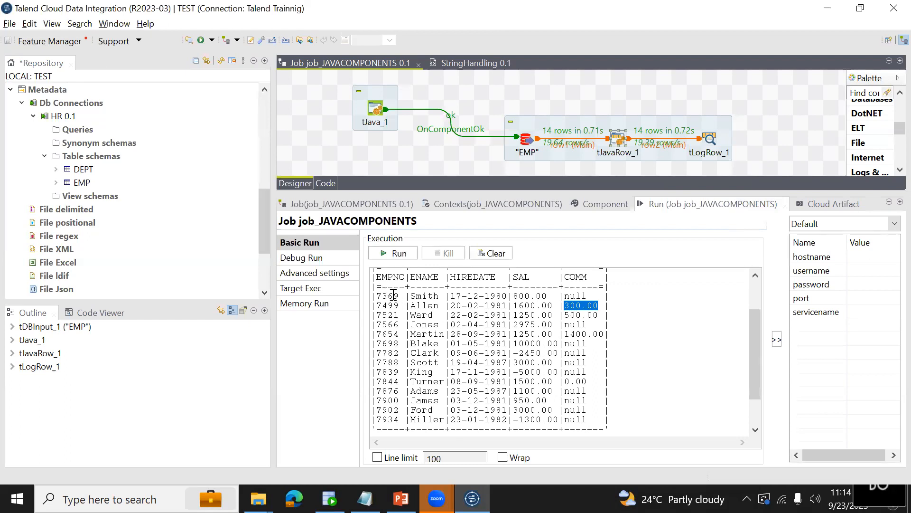
left_click(611, 306)
left_click_drag(564, 305, 599, 304)
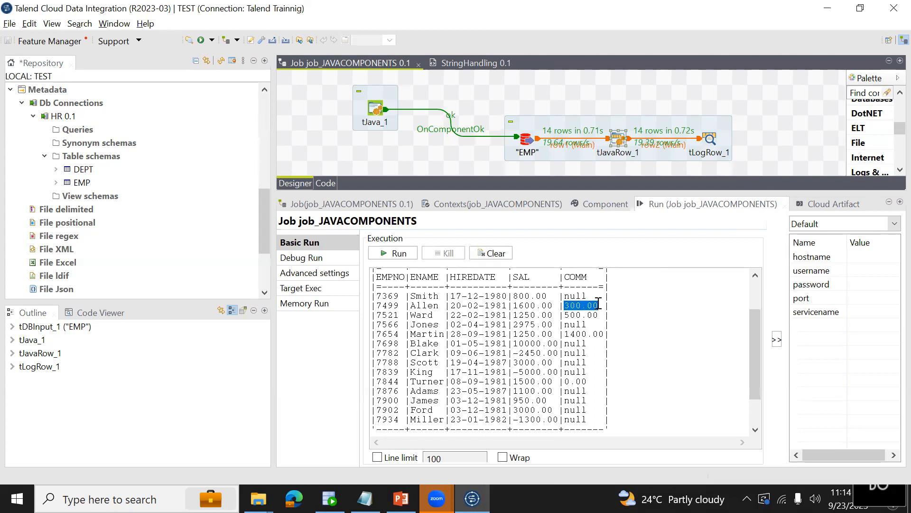
left_click(625, 303)
Add a SALESPERSON_FLAG column to the tJavaRow_1 output schema and widen the name column to show full names.
left_click(620, 145)
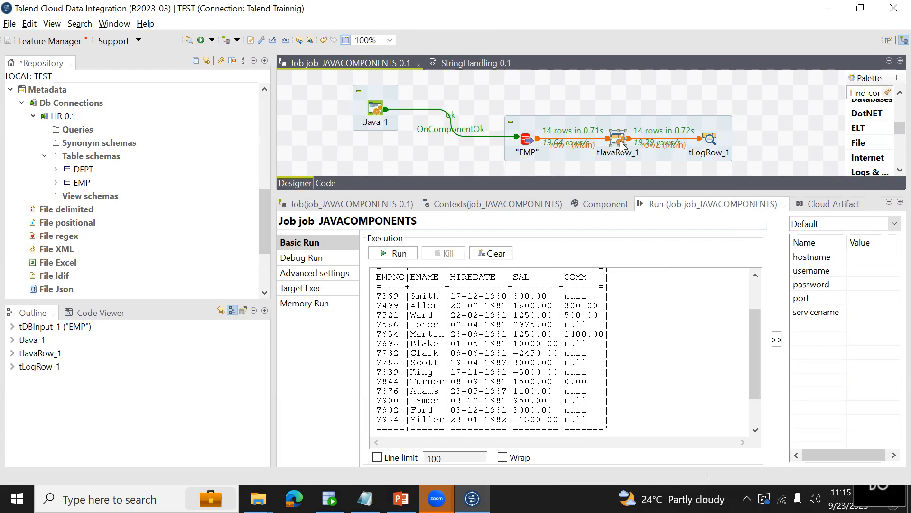
left_click(594, 205)
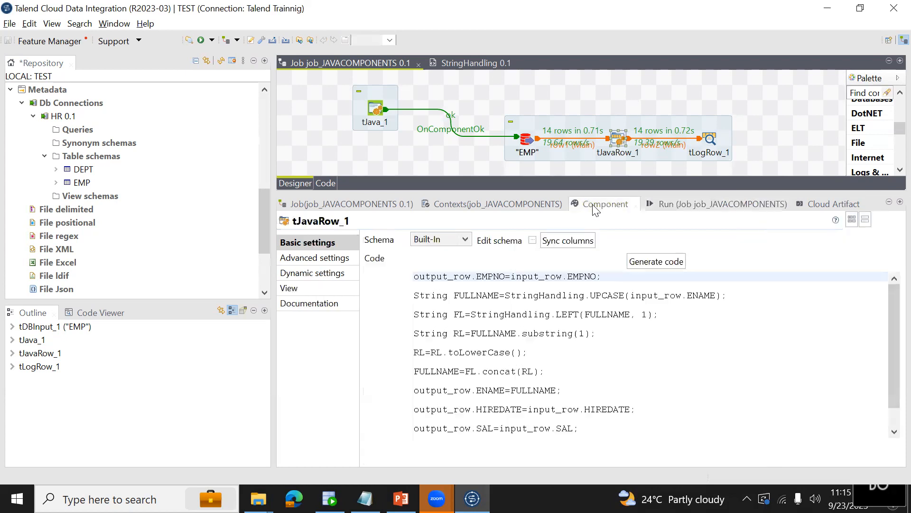
left_click(533, 241)
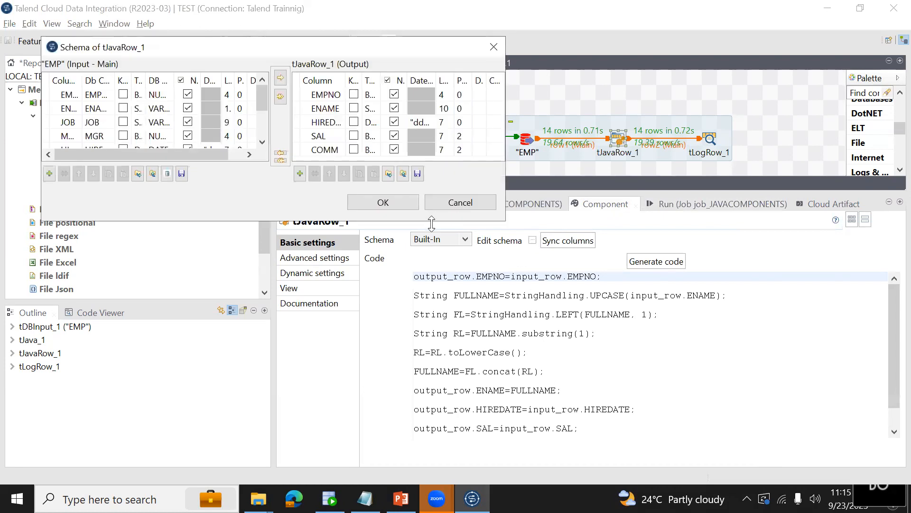
left_click_drag(431, 222, 431, 363)
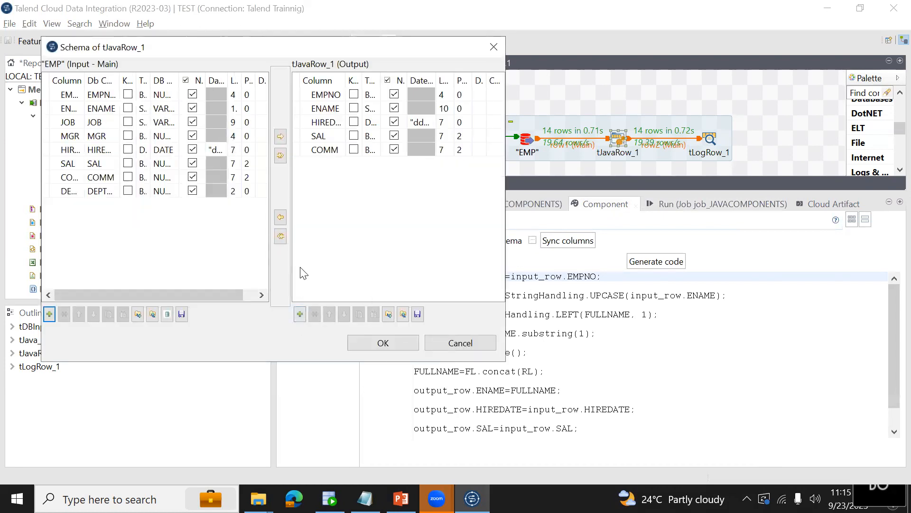
left_click(300, 314)
left_click(317, 164)
key("BackSpace")
type("SALESPERSON_FA")
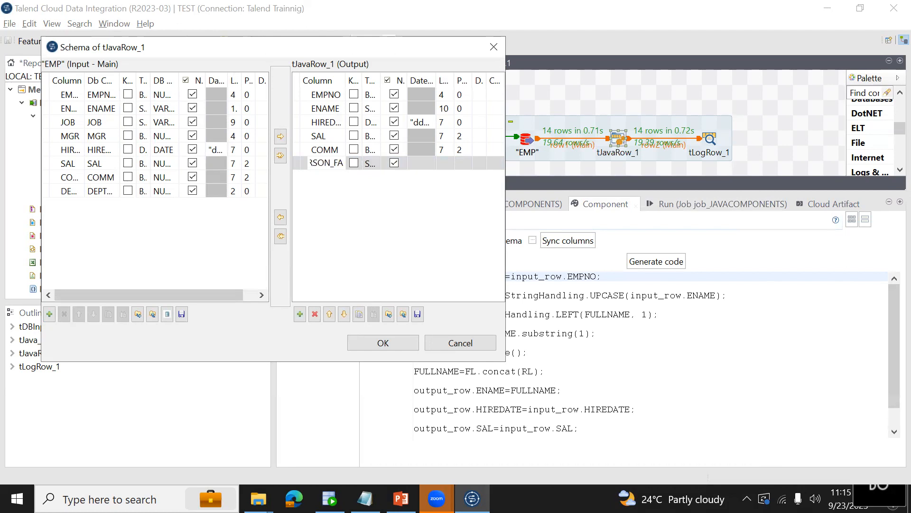
key("BackSpace")
type("LAG")
left_click_drag(346, 77, 434, 77)
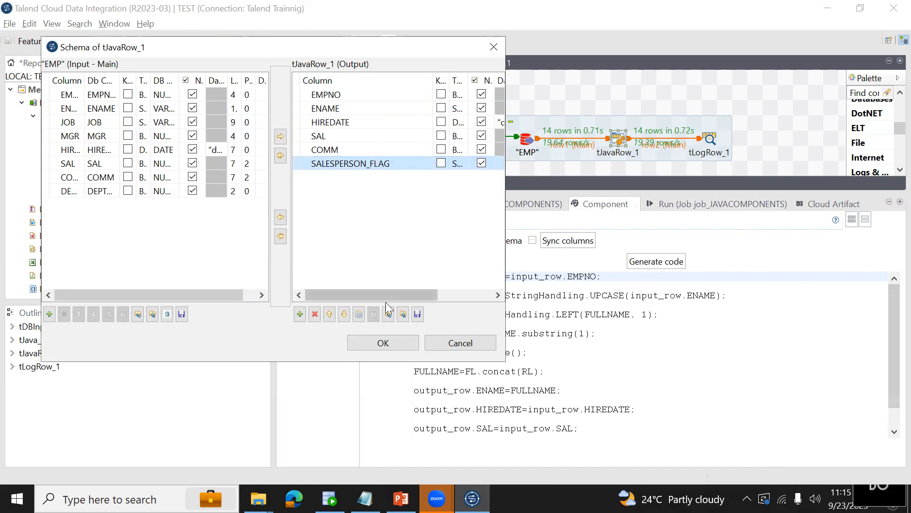
Accept the edited tJavaRow_1 schema and propagate the changes to the connected components.
left_click(382, 343)
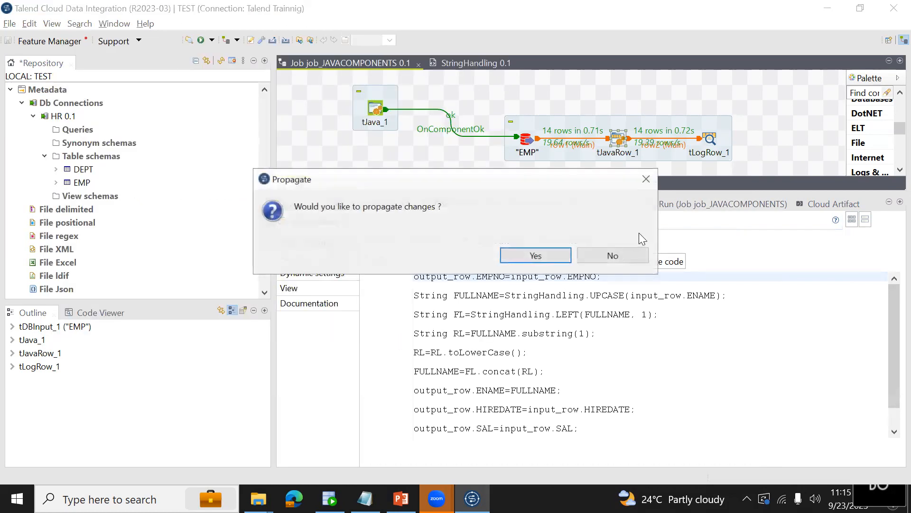
left_click(546, 258)
Begin an if statement with a condition starting with input on a new line below the SAL assignment in the tJavaRow_1 code.
left_click(593, 429)
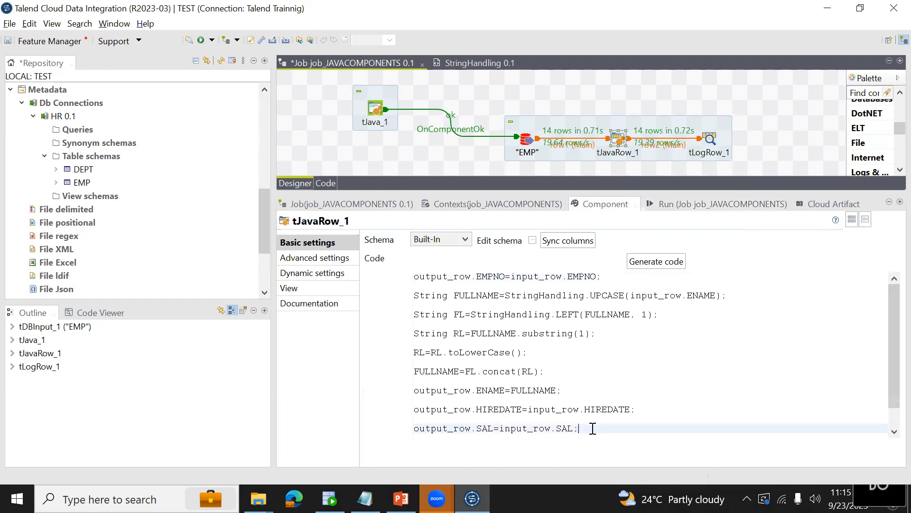
key("Return")
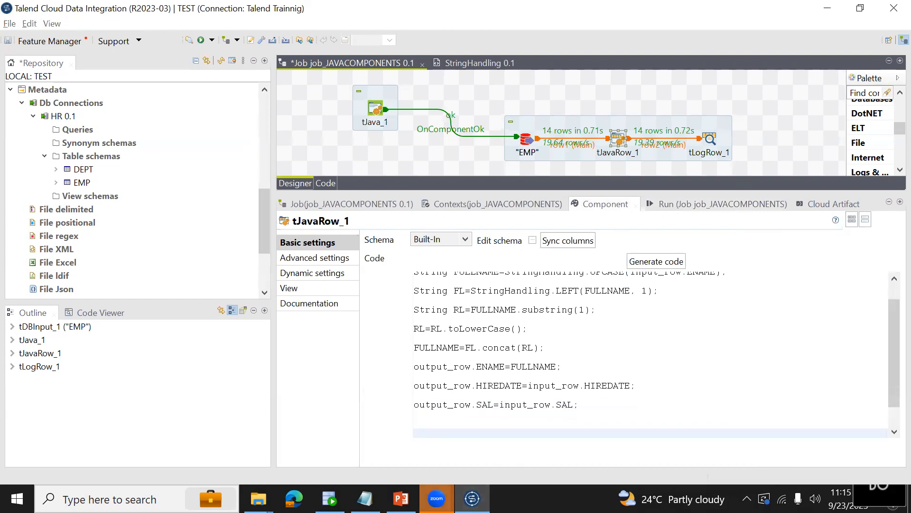
mouse_move(437, 499)
left_click(502, 467)
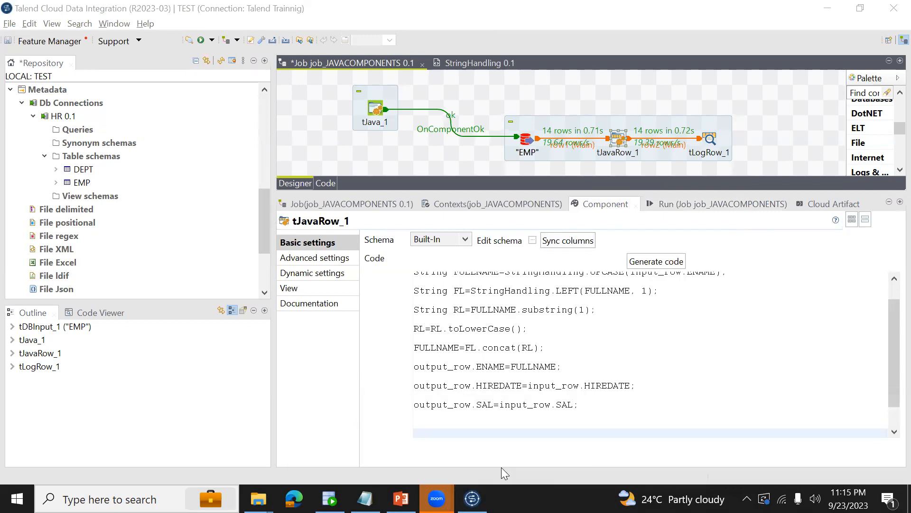
left_click(592, 404)
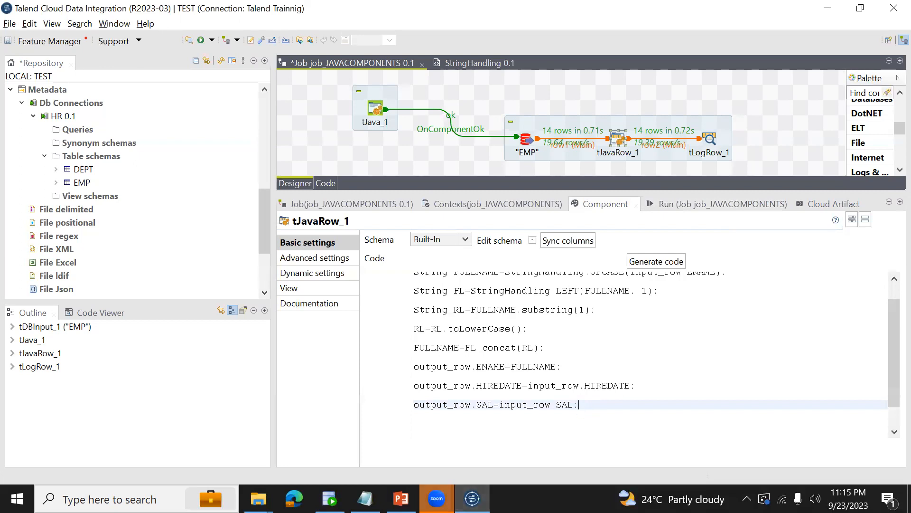
mouse_move(437, 498)
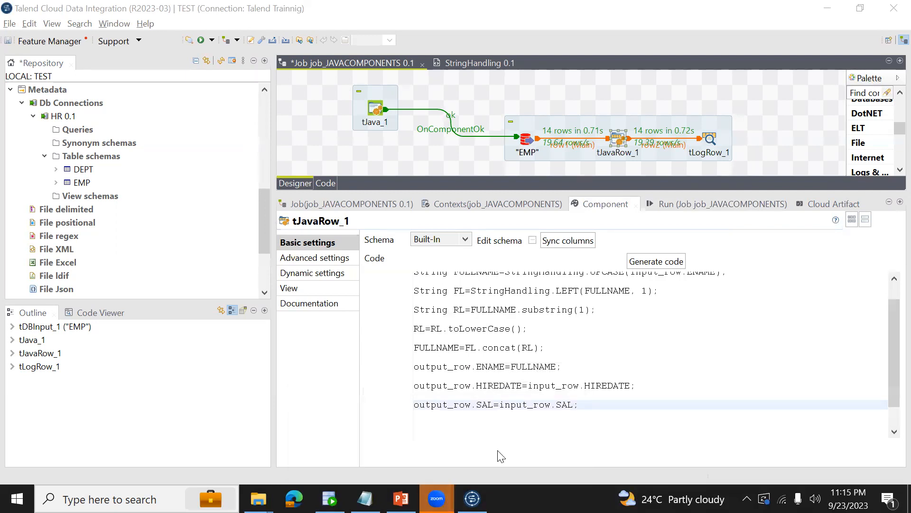
left_click(878, 356)
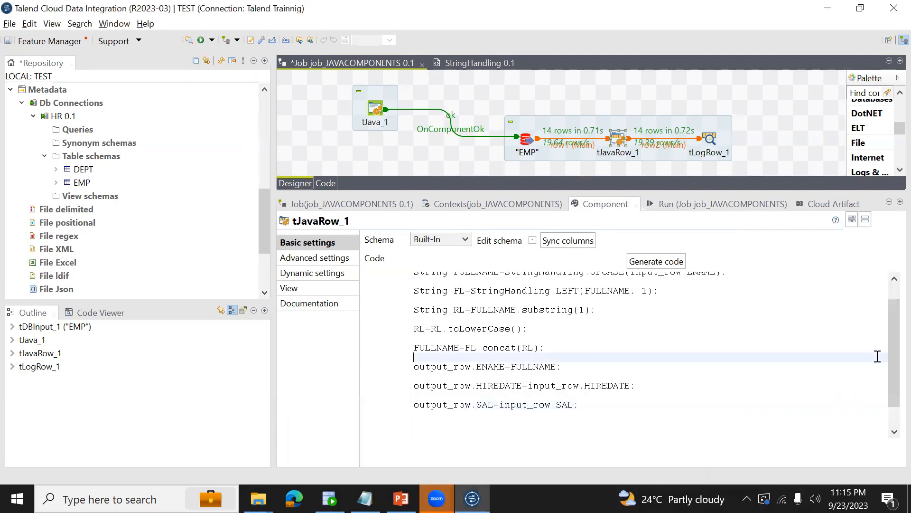
left_click(584, 407)
key("Return")
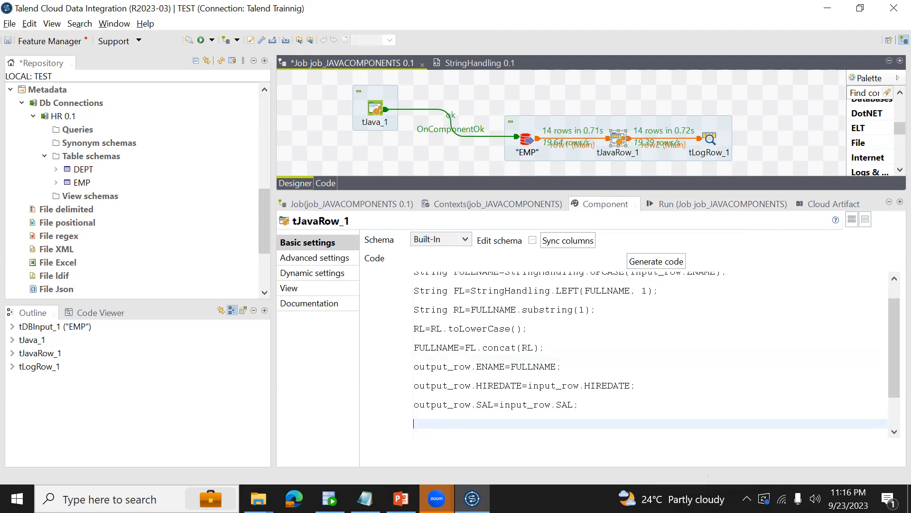
type("if (inpu")
key("BackSpace")
key("BackSpace")
key("BackSpace")
key("BackSpace")
type("input")
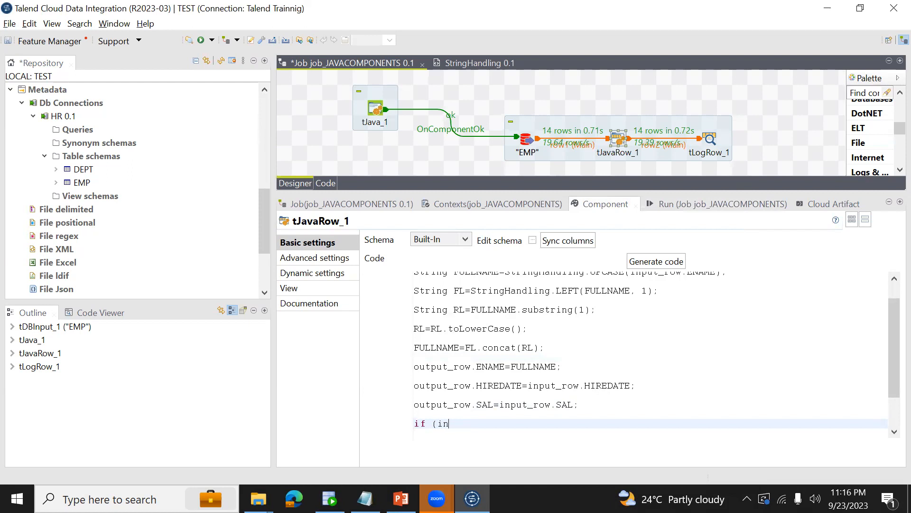